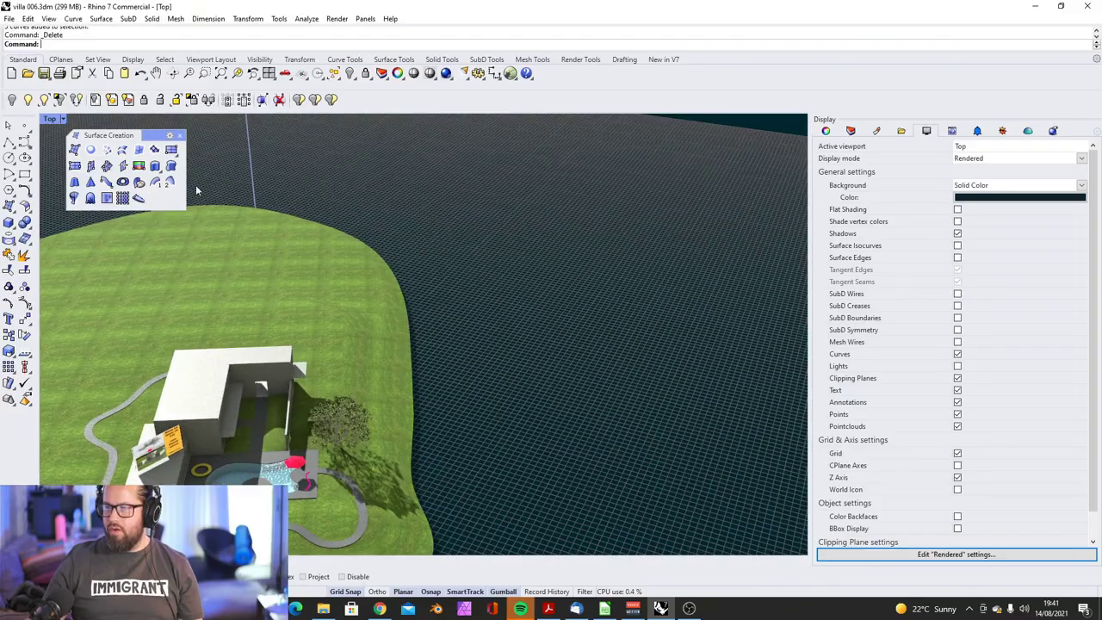
Step: Examine the villa and its surrounding terrain from several angles, ending on an empty area of the grid
scroll(490, 310, "down", 4)
right_click_drag(490, 311, 483, 308)
scroll(483, 309, "up", 2)
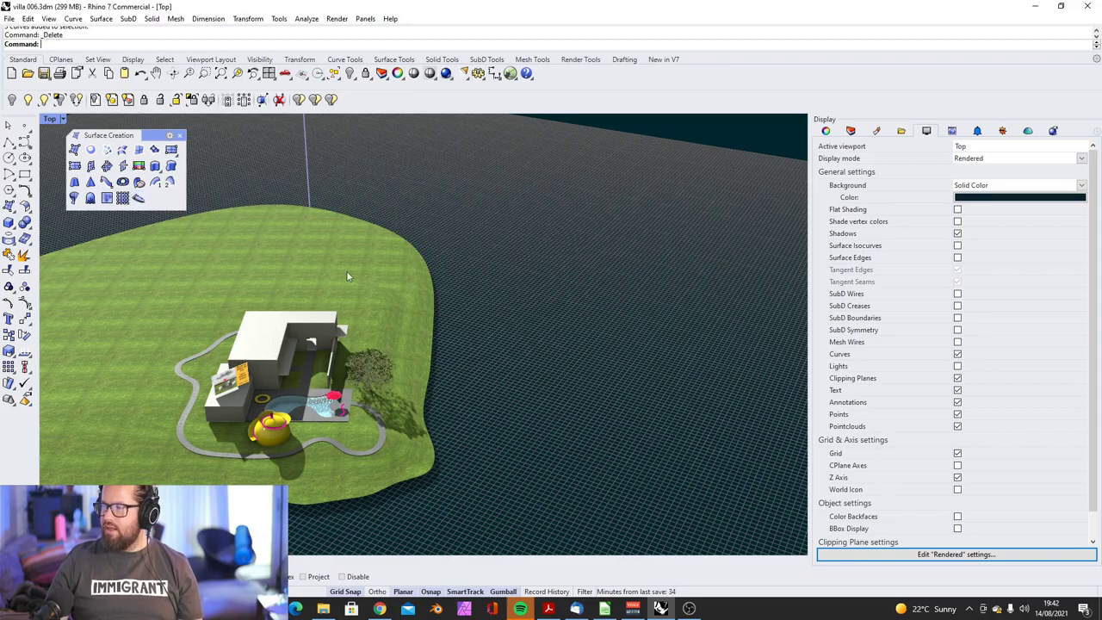
scroll(346, 271, "down", 5)
scroll(347, 271, "up", 8)
scroll(348, 271, "down", 3)
right_click_drag(349, 271, 352, 239)
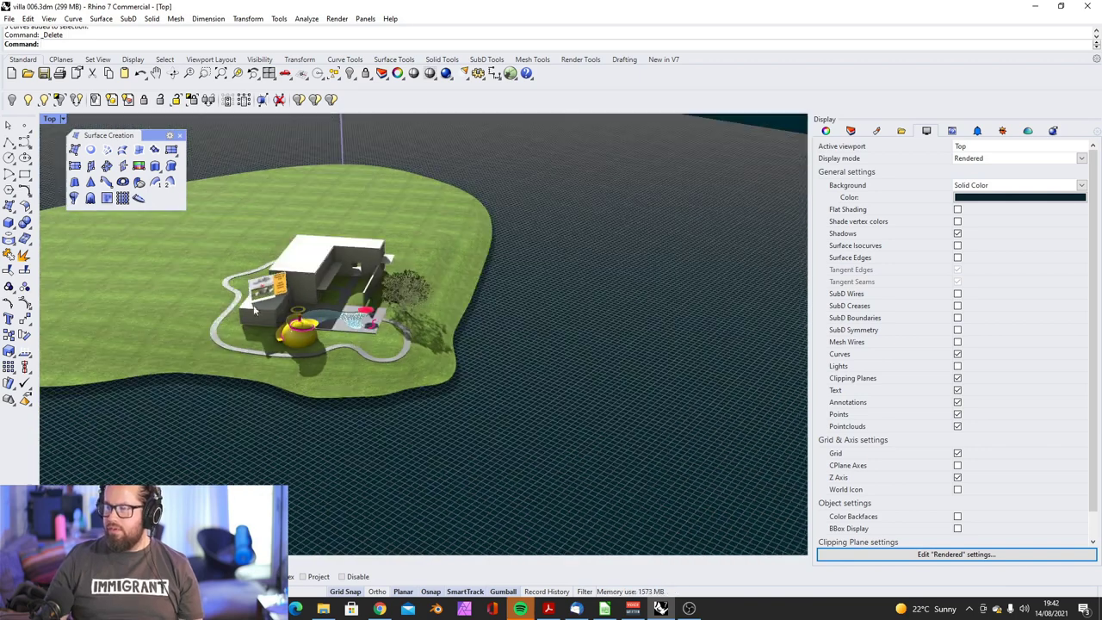
scroll(254, 311, "down", 4)
scroll(473, 394, "up", 7)
scroll(398, 344, "down", 6)
right_click_drag(399, 344, 362, 361)
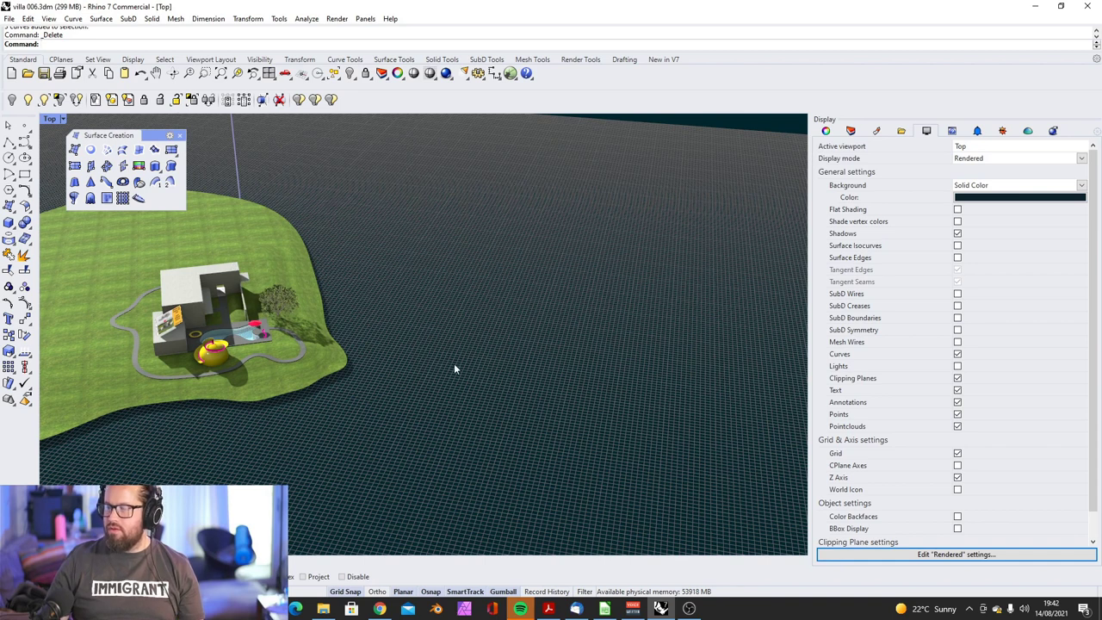
scroll(454, 367, "down", 2)
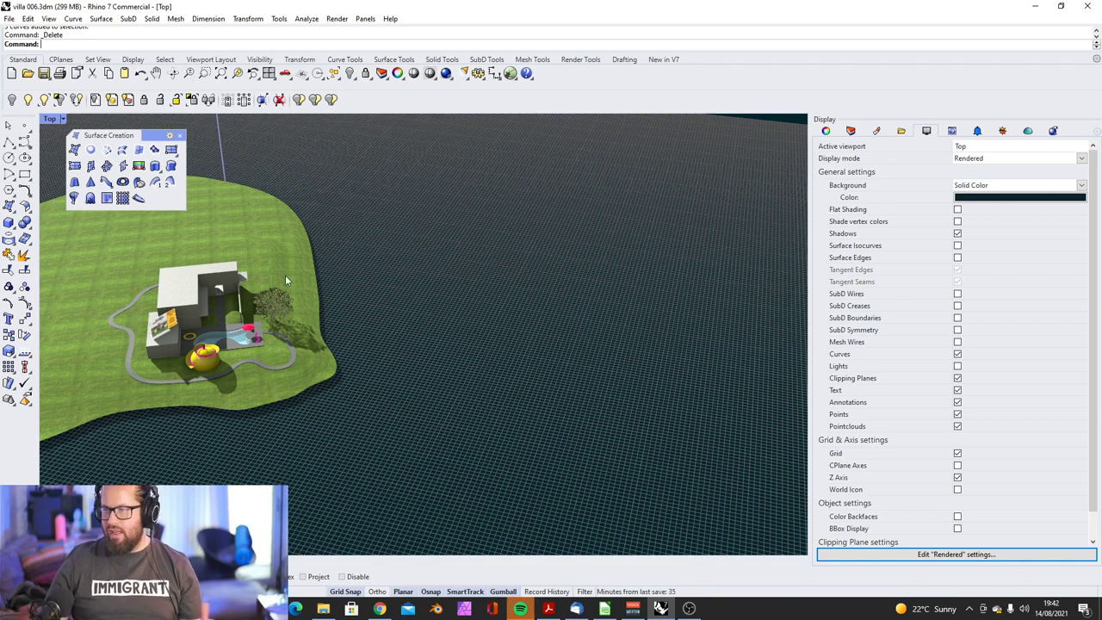
right_click_drag(284, 275, 267, 315)
scroll(288, 309, "up", 5)
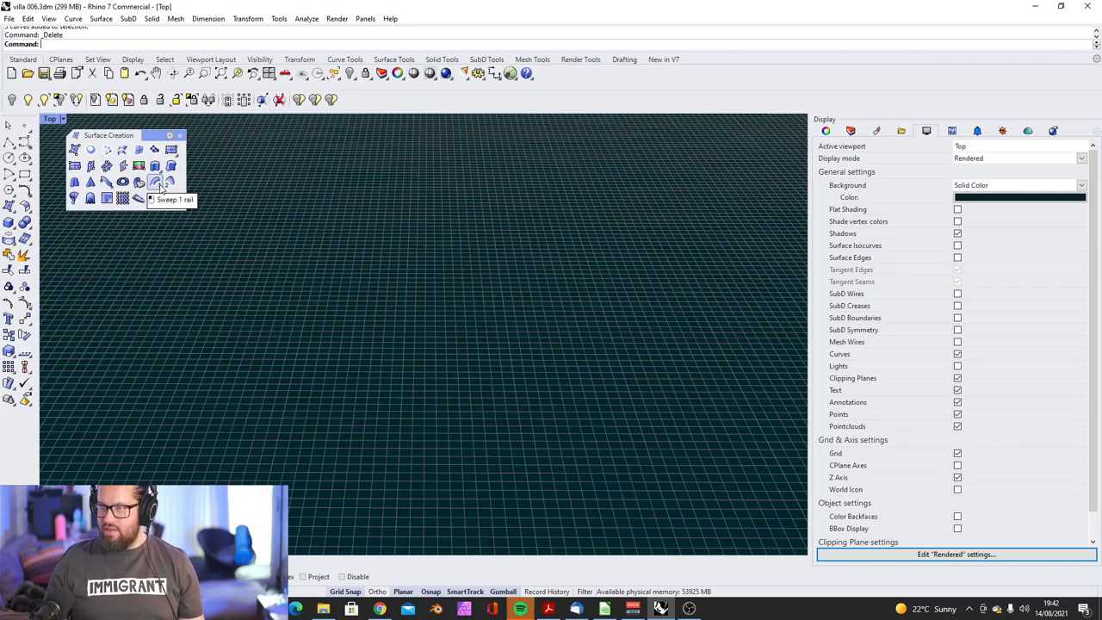
left_click(156, 183)
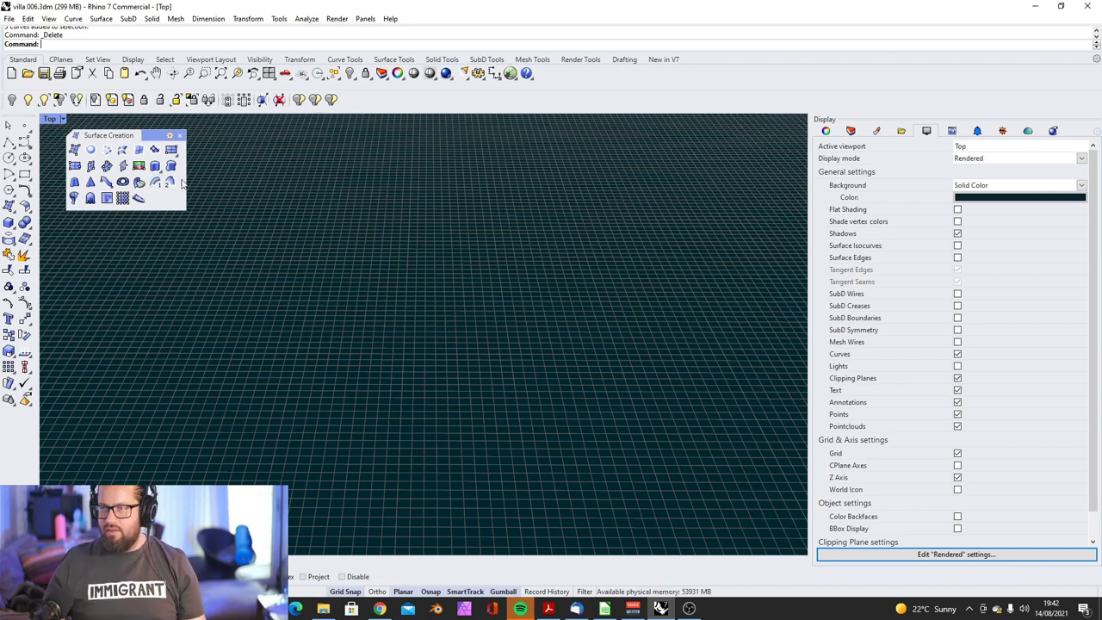
Step: Draw a flowing S-shaped control-point curve through four points on the empty grid
left_click(25, 143)
left_click(182, 431)
left_click(223, 348)
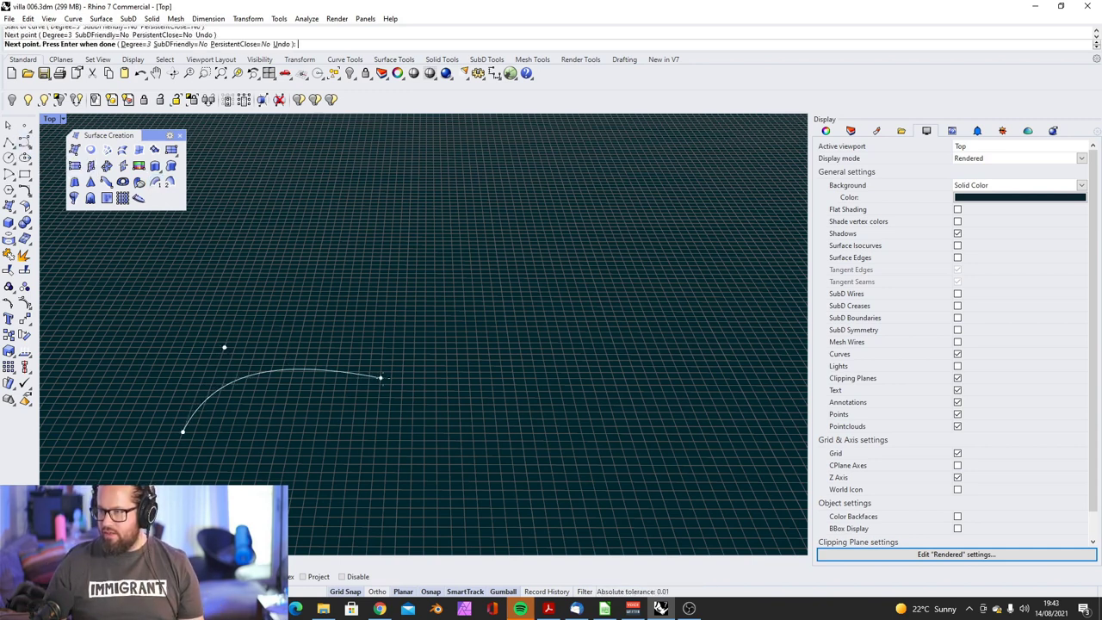
left_click(381, 376)
left_click(454, 311)
key("Return")
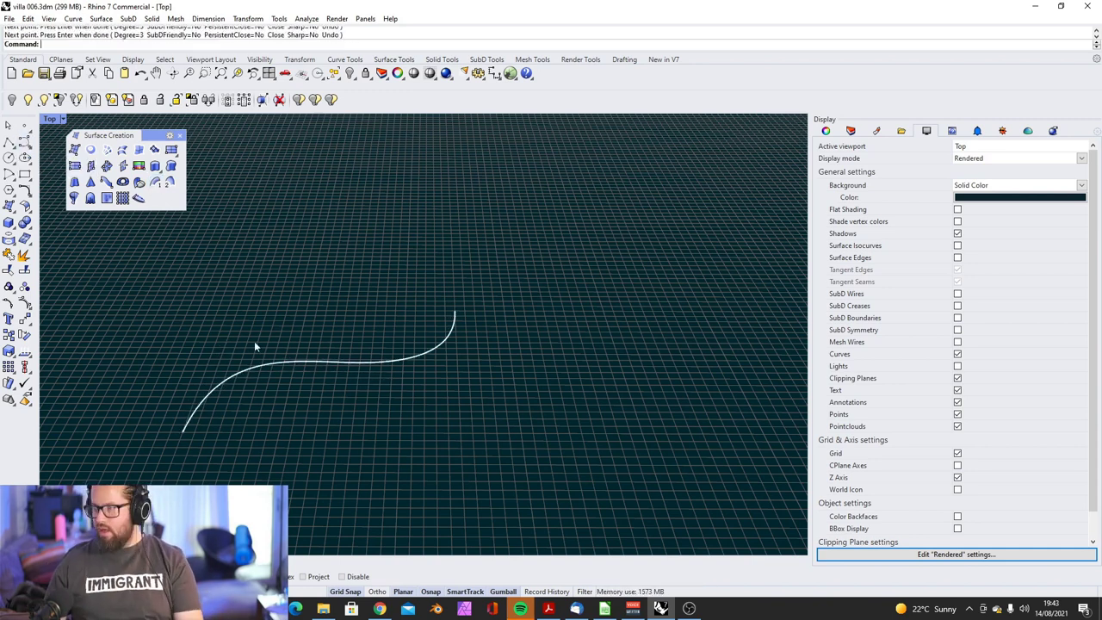
Step: Draw a short straight polyline segment sideways from the upper end of the S-shaped curve
left_click(9, 142)
left_click(454, 311)
left_click(503, 310)
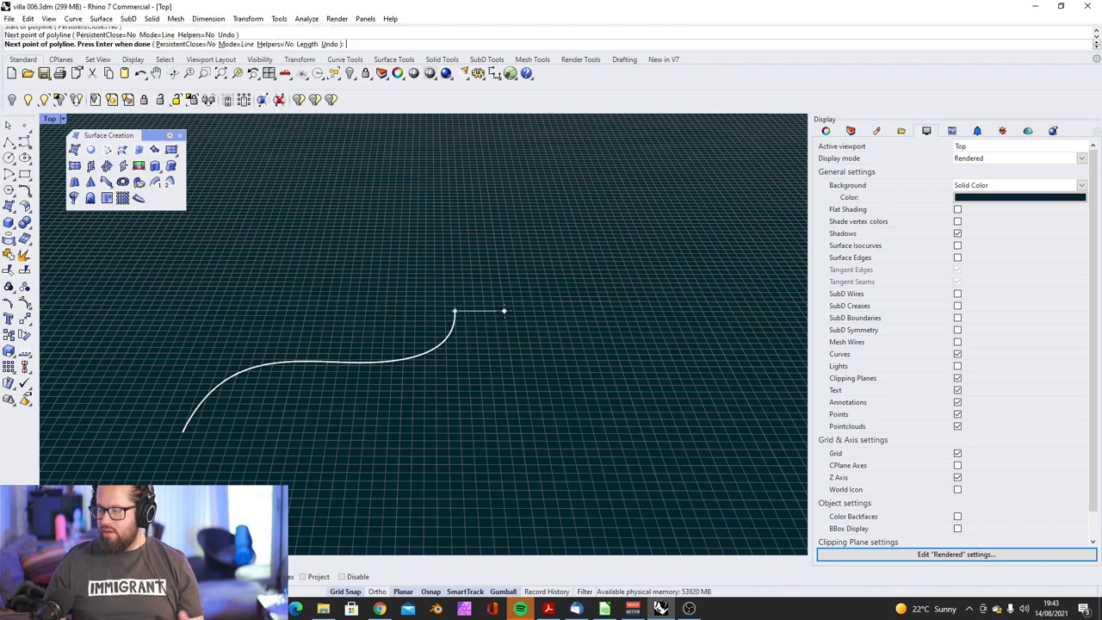
key("Return")
Step: Join the S-shaped curve and the short straight segment into one open curve
left_click(450, 331)
type("j")
key("Return")
left_click(478, 311)
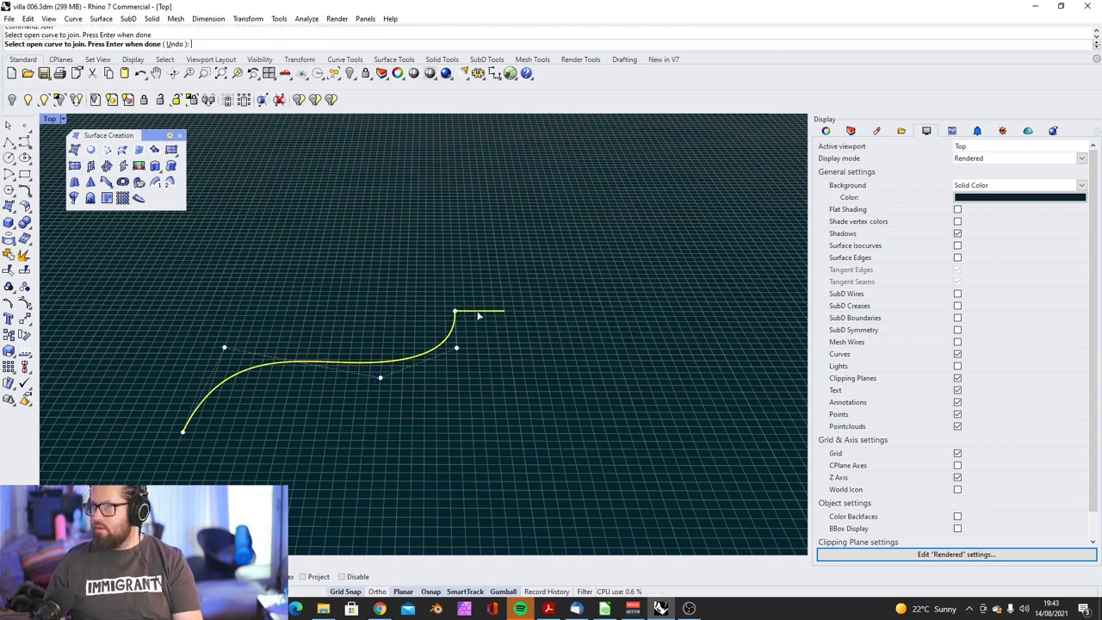
key("Return")
key("Escape")
scroll(325, 361, "up", 5)
scroll(243, 334, "down", 5)
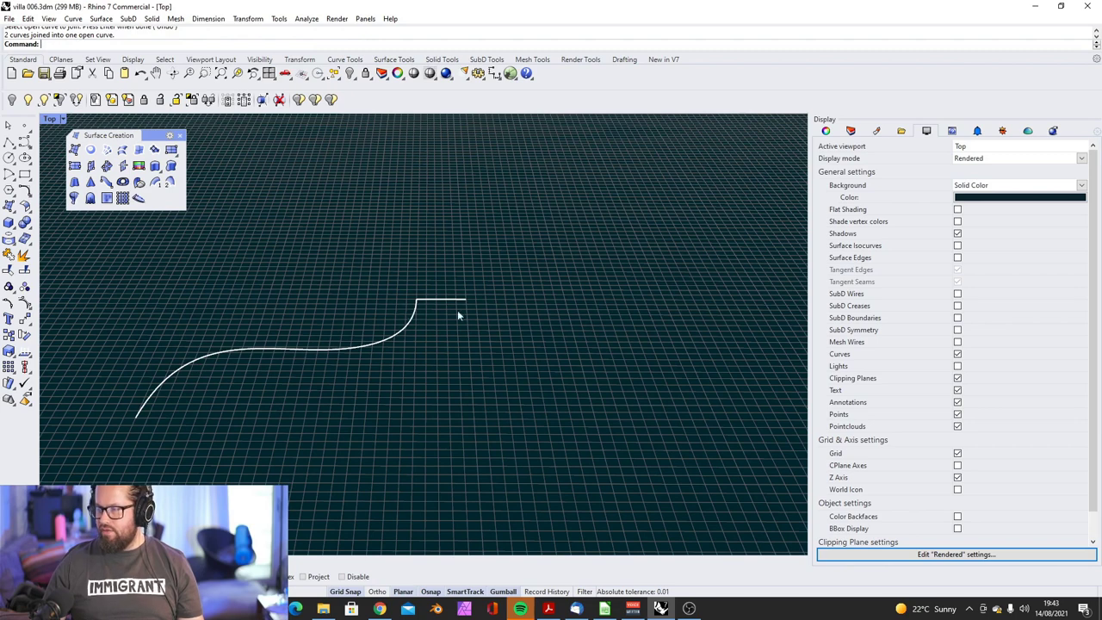
Step: Examine the joined curve with its control points shown
left_click(349, 347)
key("Escape")
key("Escape")
scroll(304, 337, "down", 7)
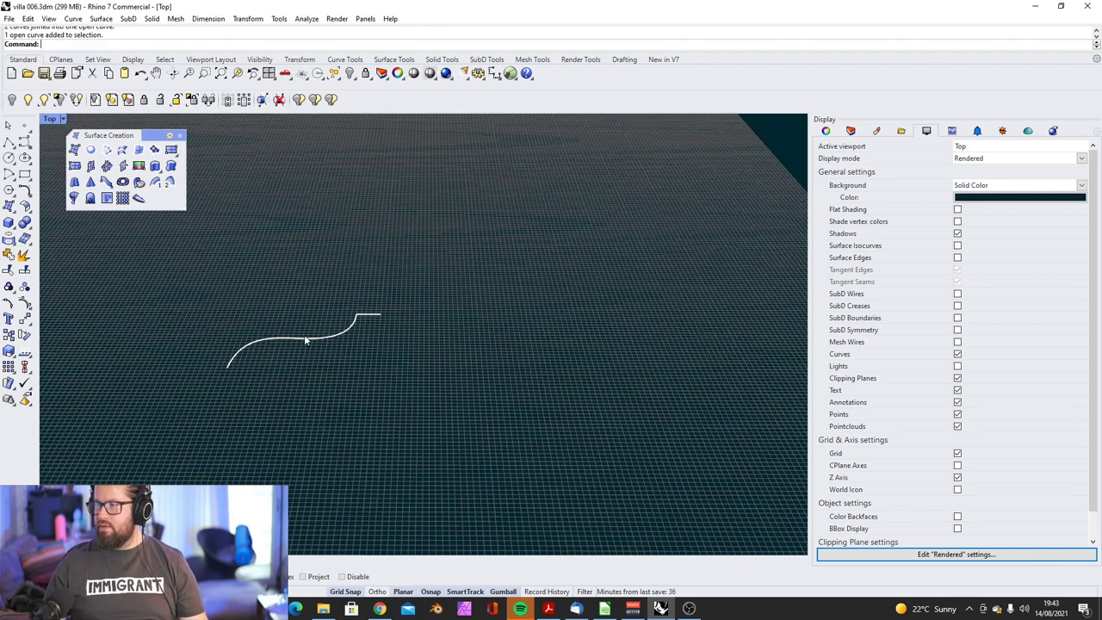
scroll(316, 345, "up", 5)
left_click(316, 342)
key("F10")
scroll(228, 394, "down", 3)
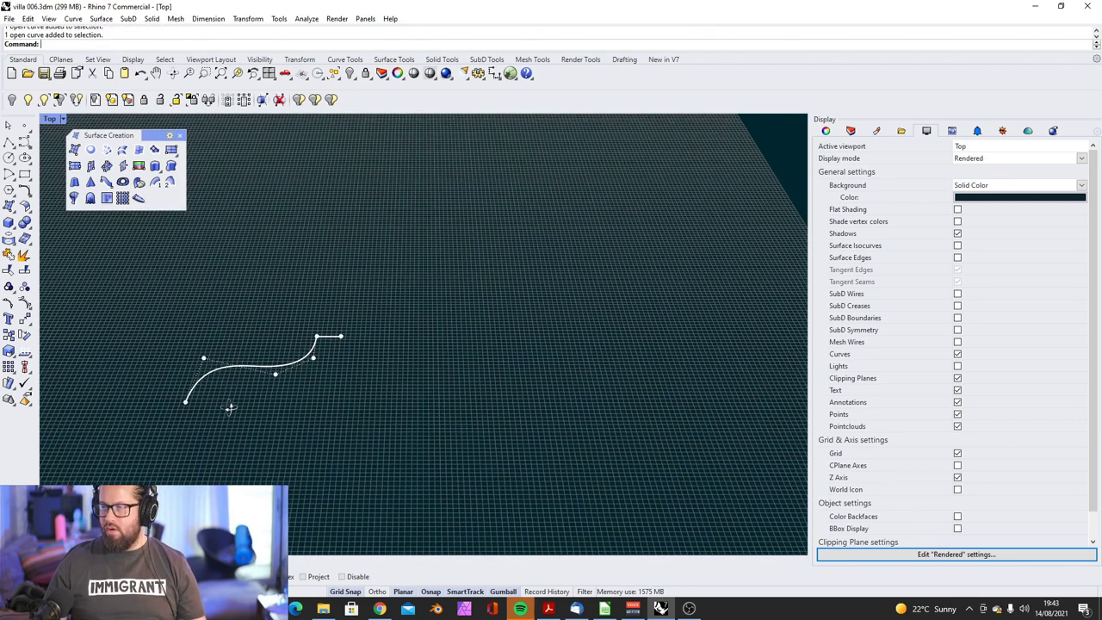
scroll(227, 390, "up", 5)
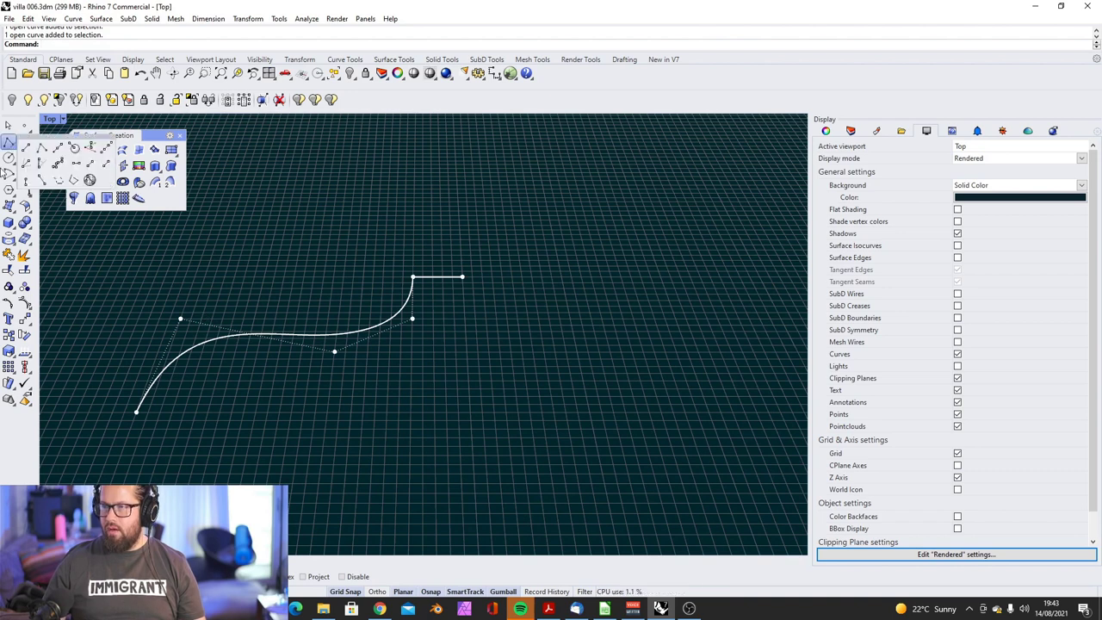
scroll(286, 352, "down", 5)
scroll(261, 383, "up", 5)
key("Escape")
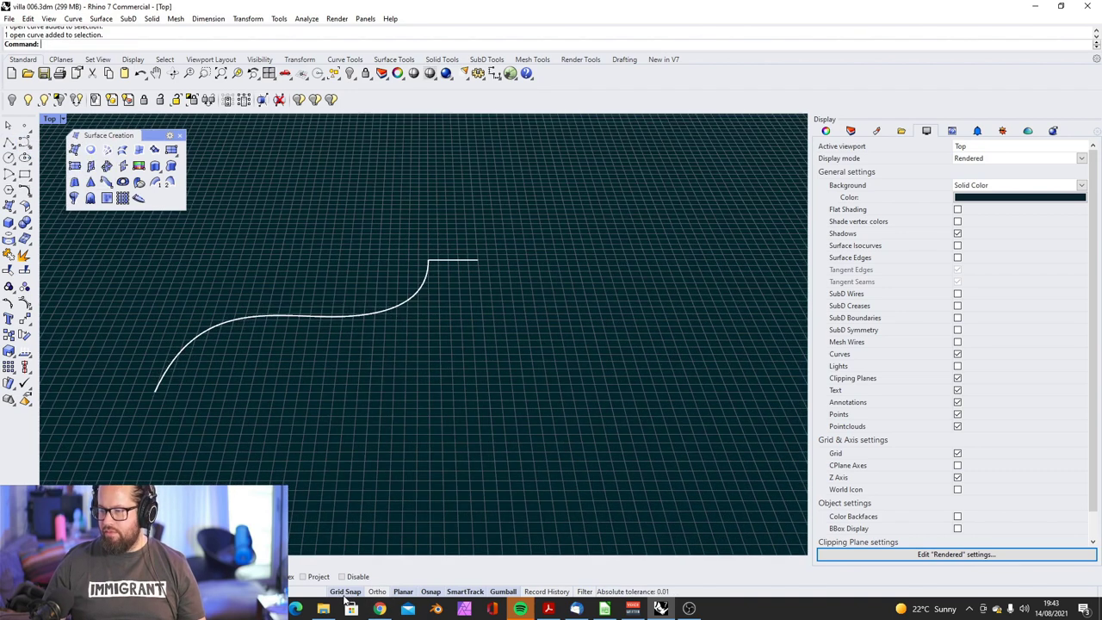
Step: Draw a smaller wavy control-point curve on the grid near the joined curve as the sweep profile
left_click(9, 143)
scroll(300, 450, "up", 3)
left_click(272, 452)
left_click(279, 416)
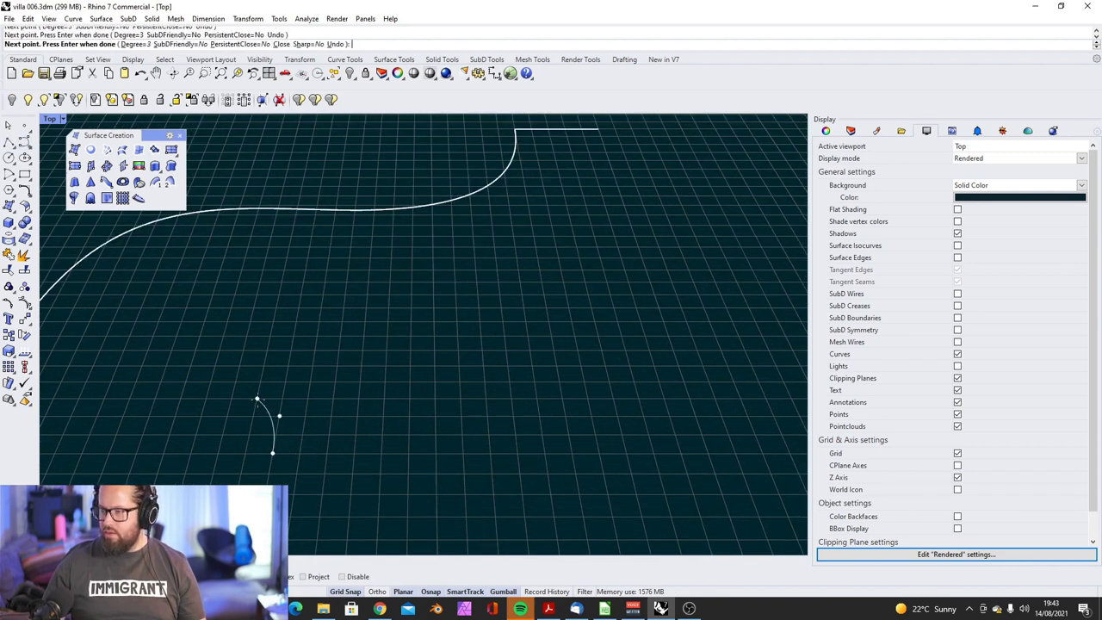
left_click(260, 380)
left_click(310, 381)
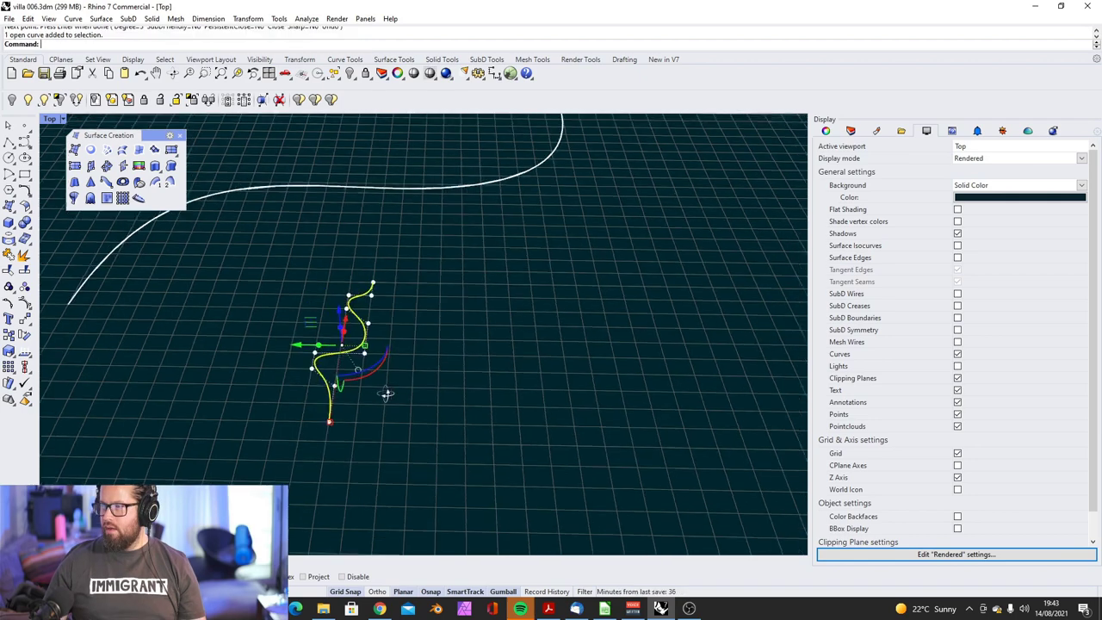
Step: Rotate the wavy profile curve upright so that it stands perpendicular to the grid plane
right_click_drag(385, 393, 372, 397)
scroll(372, 397, "down", 4)
scroll(238, 380, "up", 6)
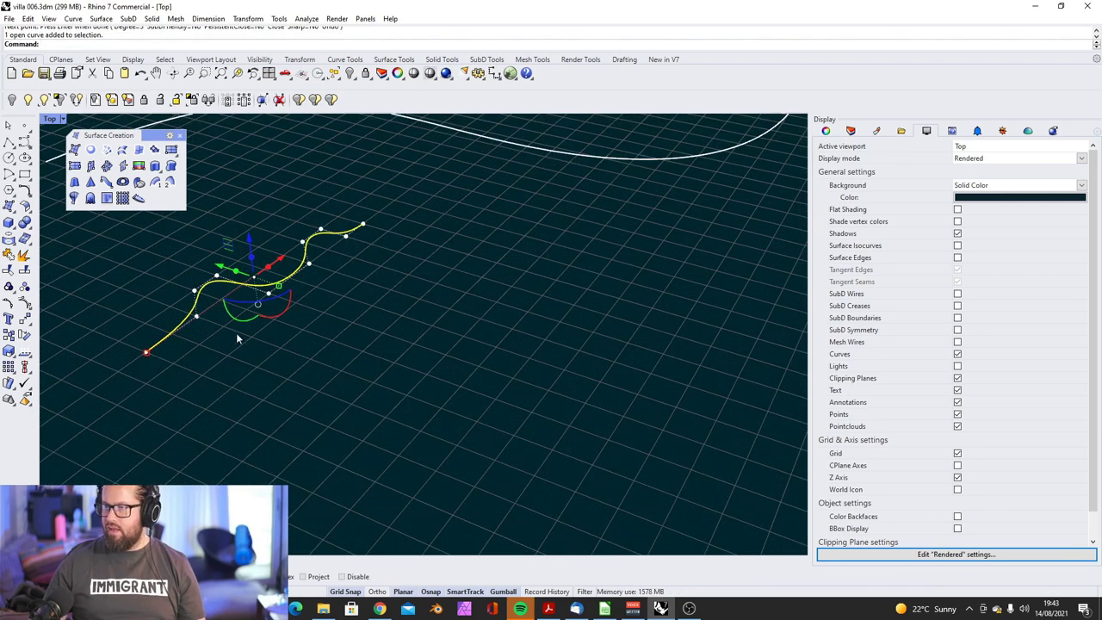
left_click_drag(241, 320, 364, 267)
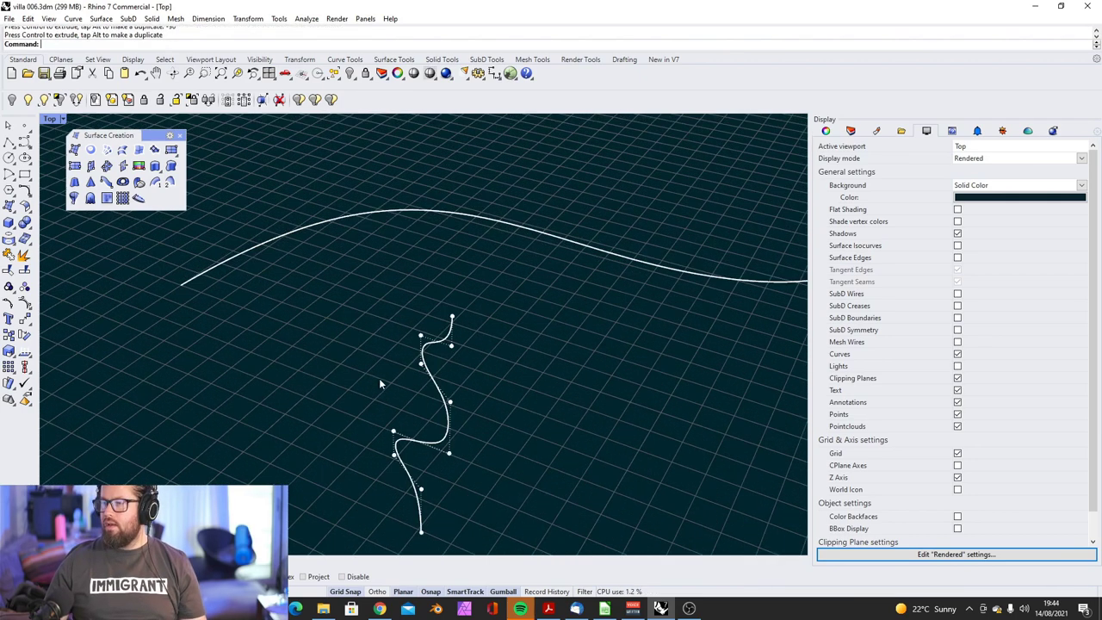
Step: Move the upright wavy profile from its lower end point onto the free curved end of the joined curve
scroll(416, 420, "down", 4)
right_click_drag(379, 378, 430, 417)
left_click(514, 401)
left_click(497, 392)
type("m")
key("Return")
left_click(476, 459)
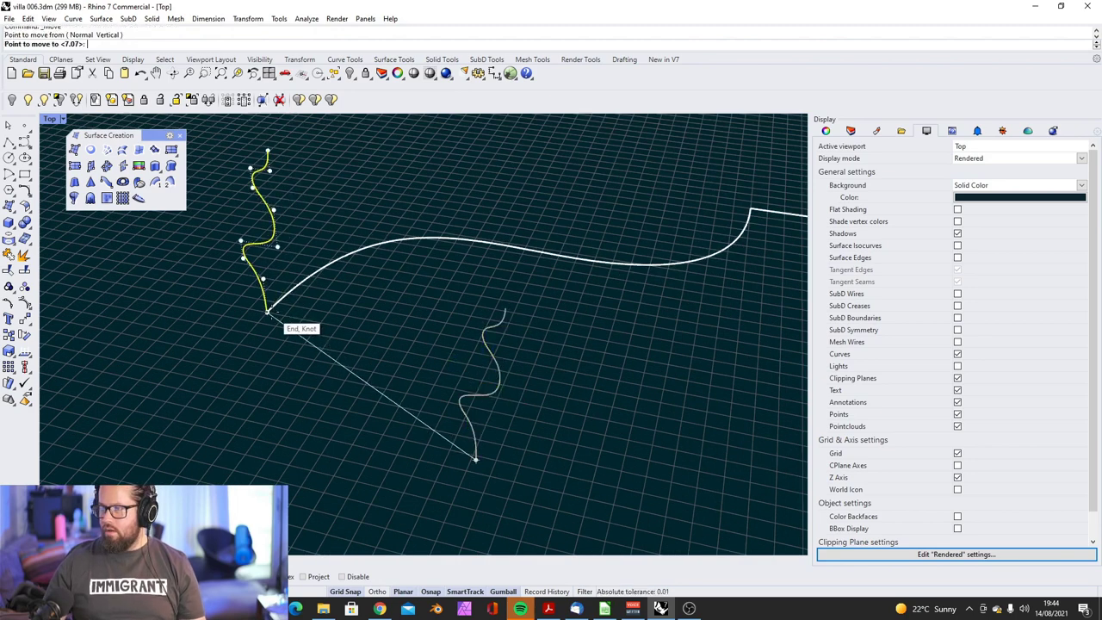
left_click(268, 312)
right_click_drag(268, 312, 463, 296, "ctrl+shift")
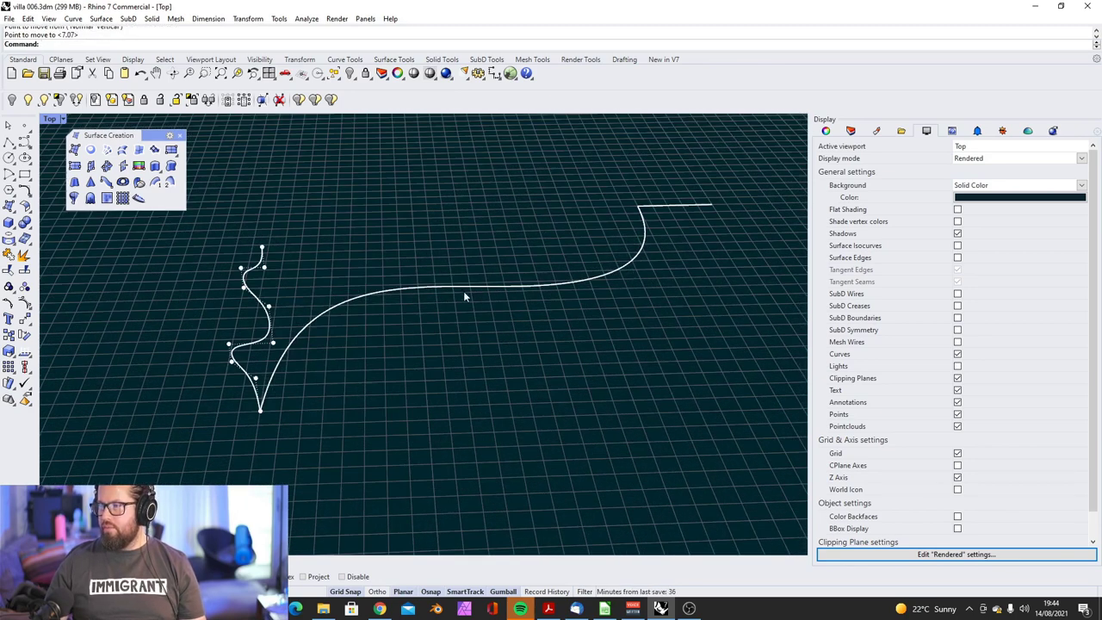
Step: Sweep the wavy profile along the joined curve with Sweep 1 Rail, keeping the default options
right_click_drag(654, 209, 347, 358, "ctrl+shift")
left_click(359, 352)
left_click(156, 182)
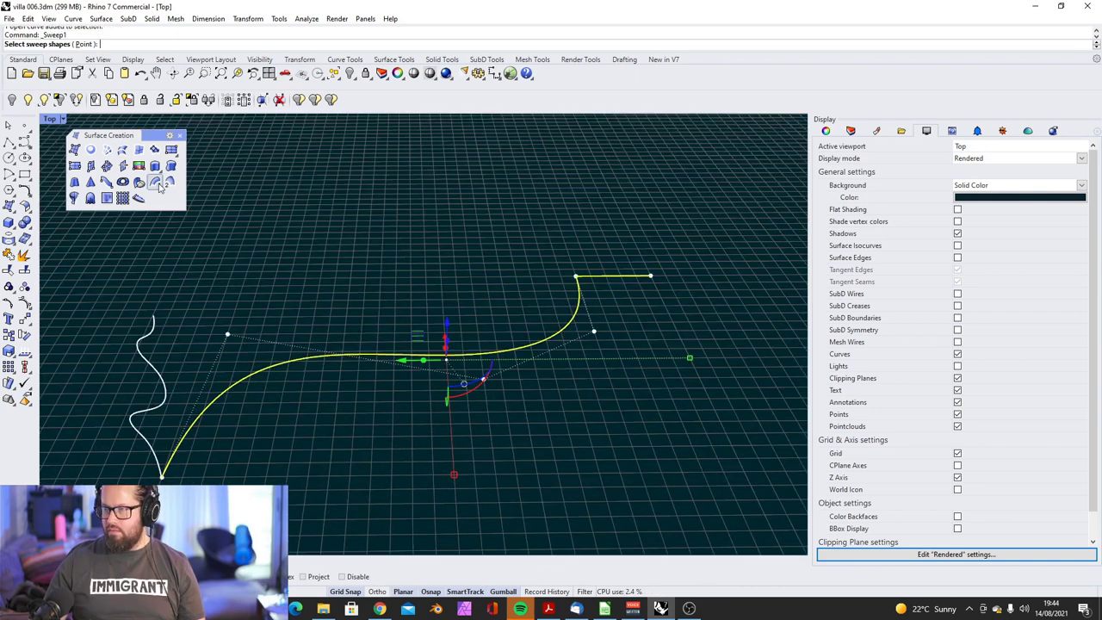
left_click(160, 371)
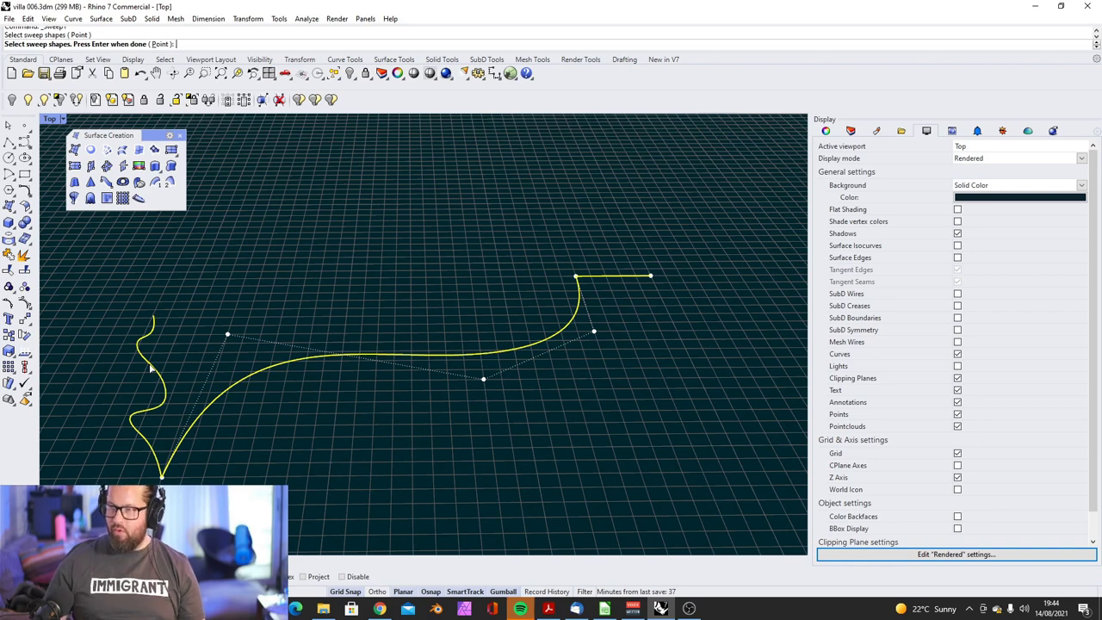
key("Return")
left_click(627, 394)
right_click_drag(627, 394, 460, 241)
scroll(459, 241, "up", 6)
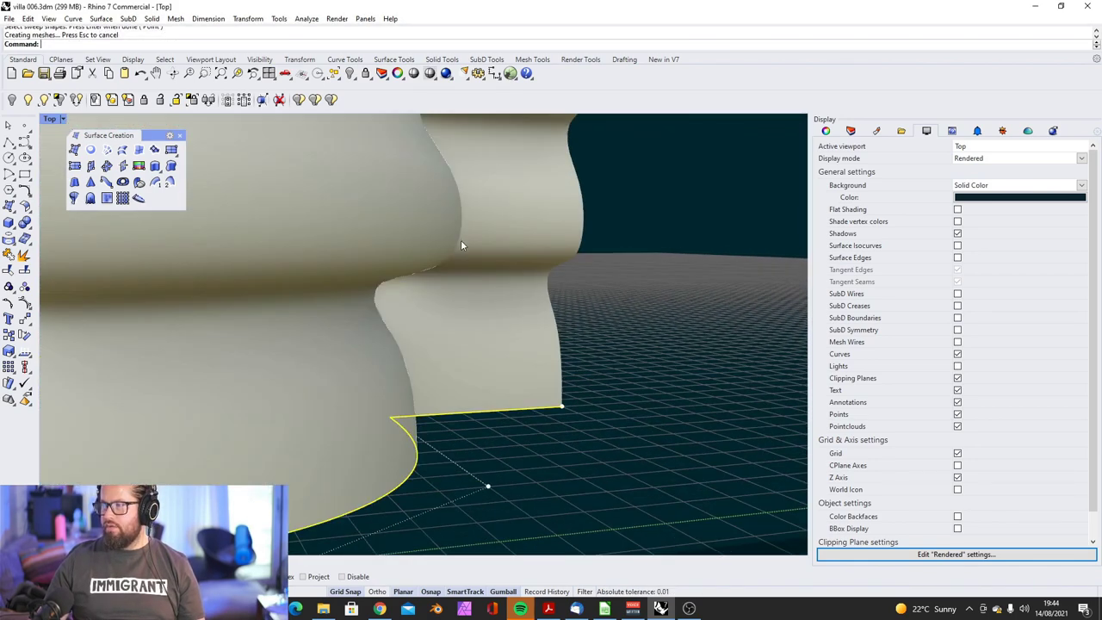
Step: Delete the swept polysurface, keeping the rail and profile curves
scroll(461, 241, "down", 8)
right_click_drag(420, 303, 235, 304)
left_click(362, 239)
key("Delete")
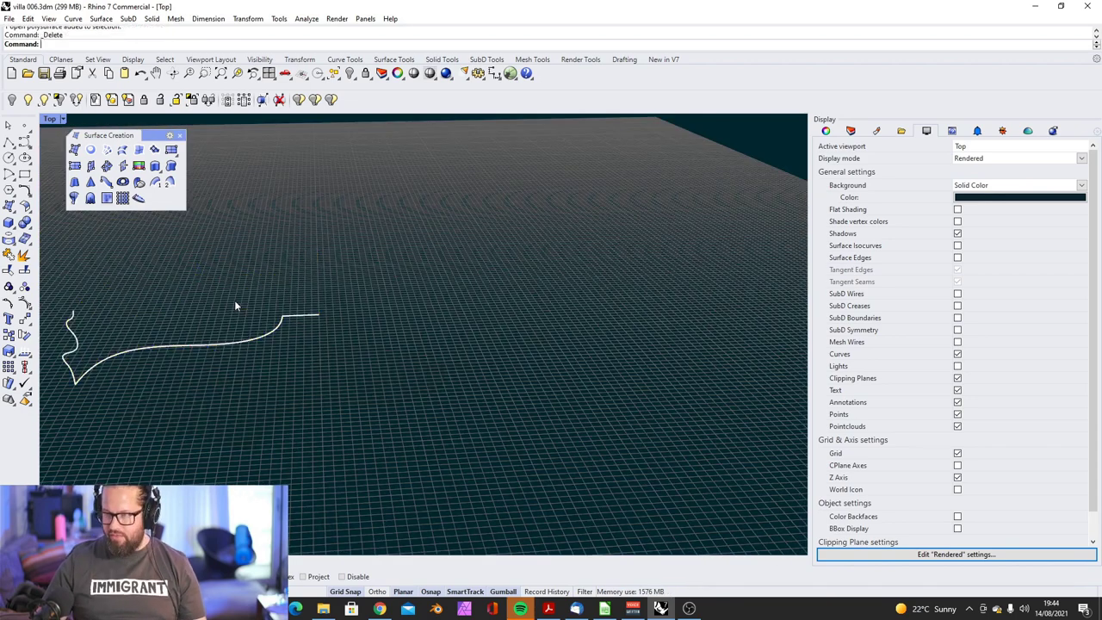
Step: Preview a one-rail sweep of the upright wavy profile along the joined curve and set the viewport display mode to Shaded
right_click_drag(356, 325, 265, 347)
left_click(269, 347)
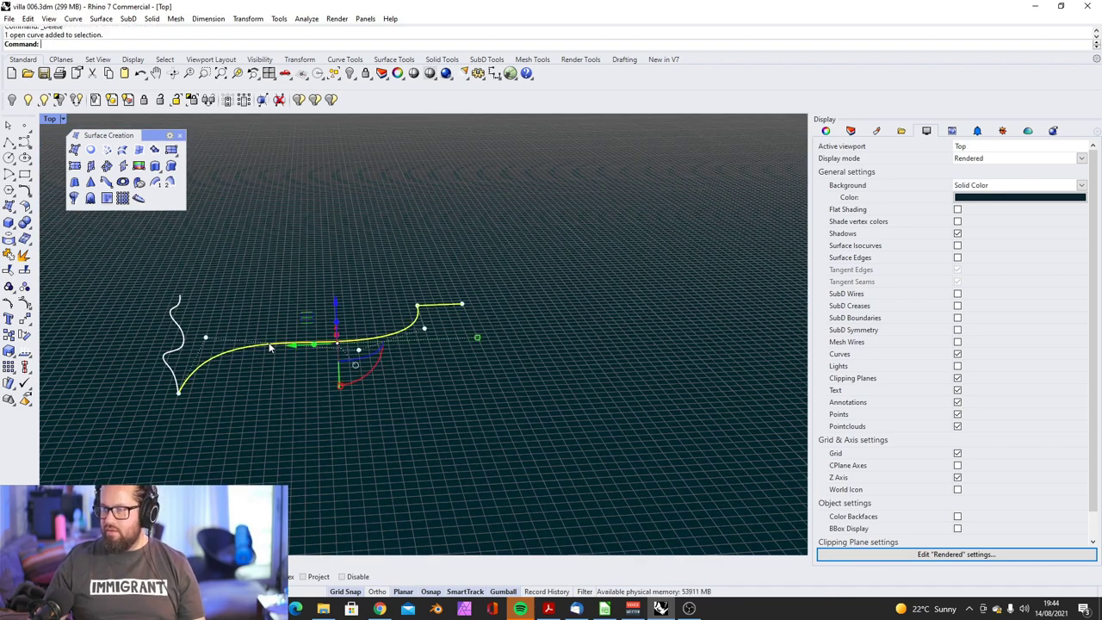
left_click(152, 178)
left_click(176, 320)
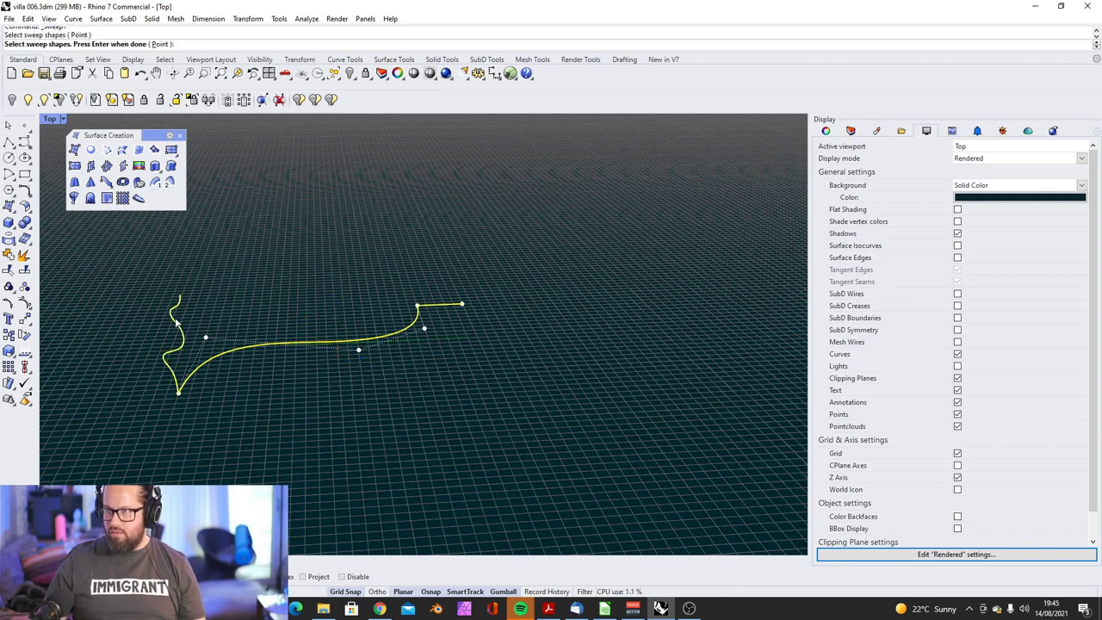
key("Return")
right_click_drag(362, 361, 291, 368)
key("ctrl+alt+s")
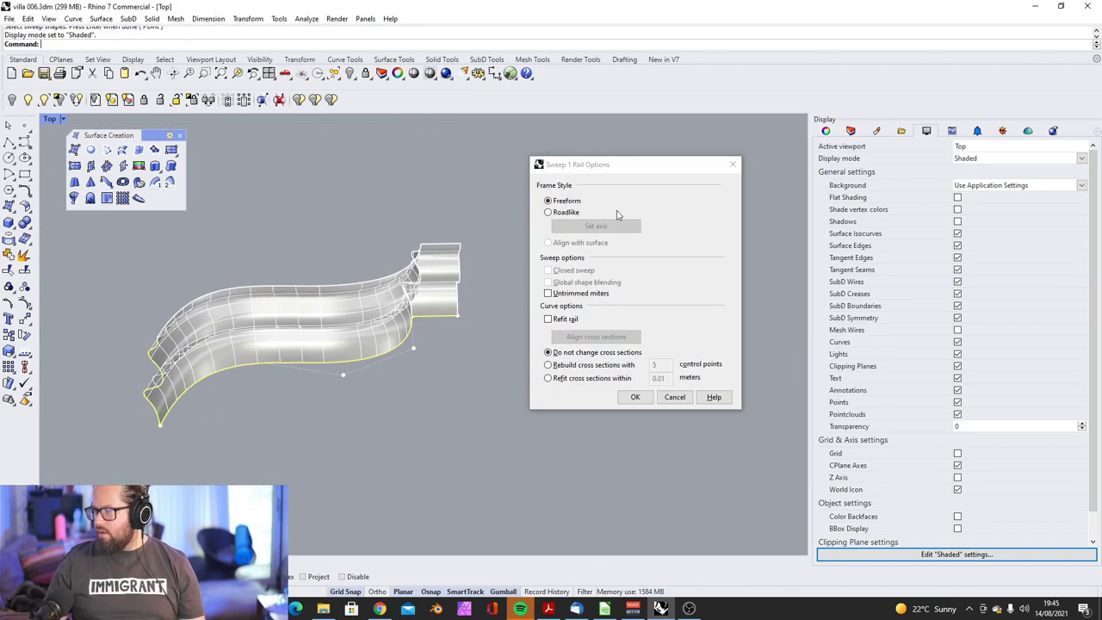
Step: Compare the Roadlike and Freeform frame styles on the sweep preview, leaving Freeform selected
left_click(548, 212)
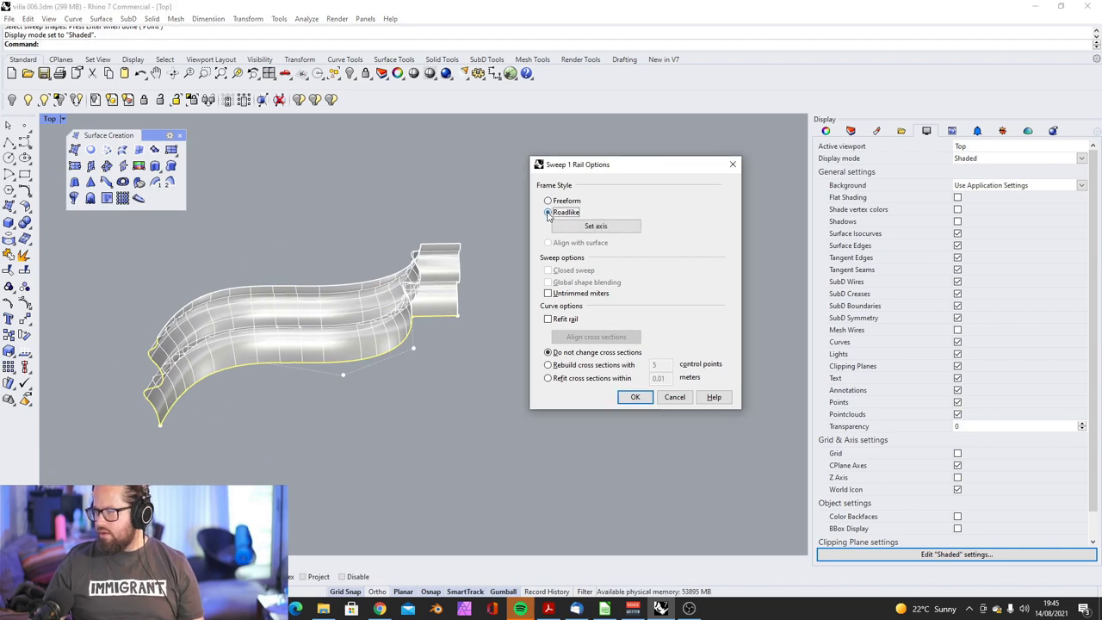
left_click(548, 201)
left_click(548, 212)
left_click_drag(547, 204, 576, 199)
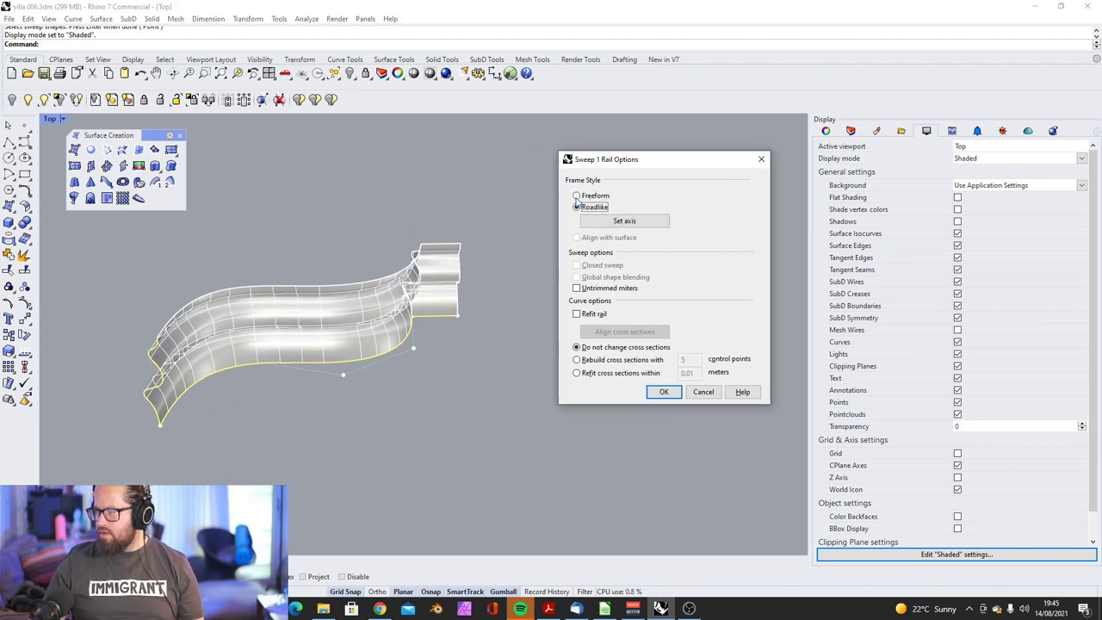
left_click(576, 196)
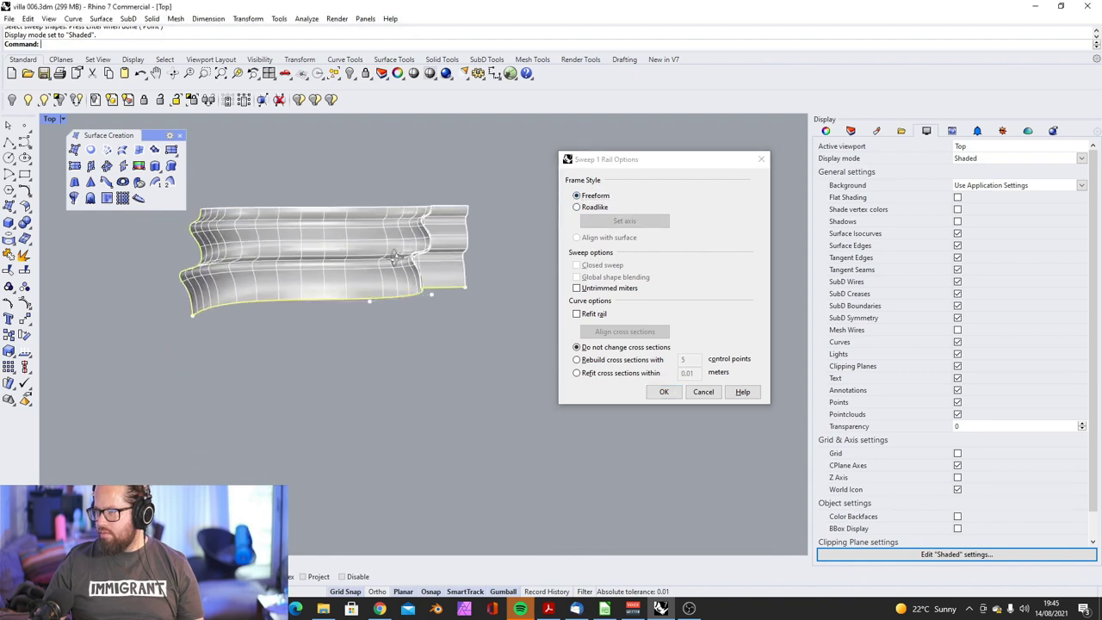
left_click(576, 208)
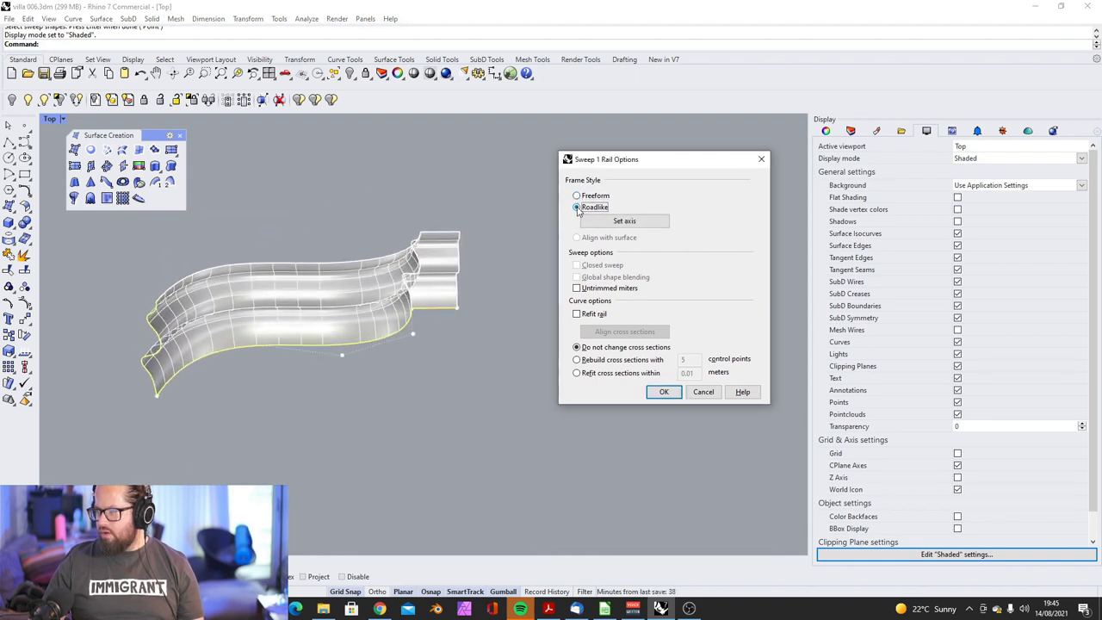
right_click_drag(435, 299, 411, 344)
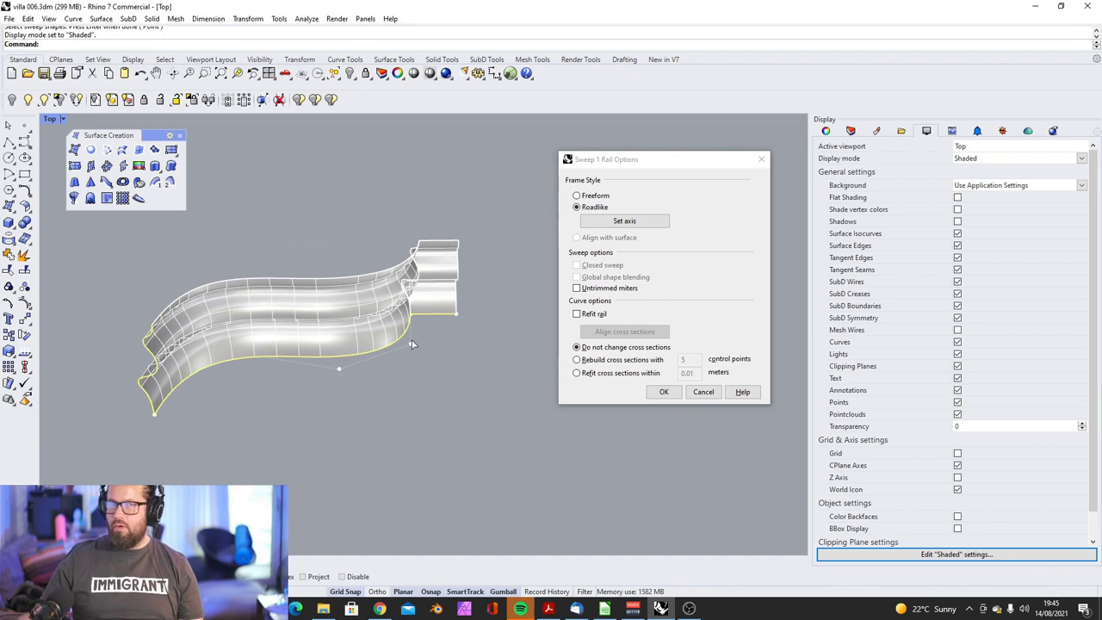
left_click(577, 196)
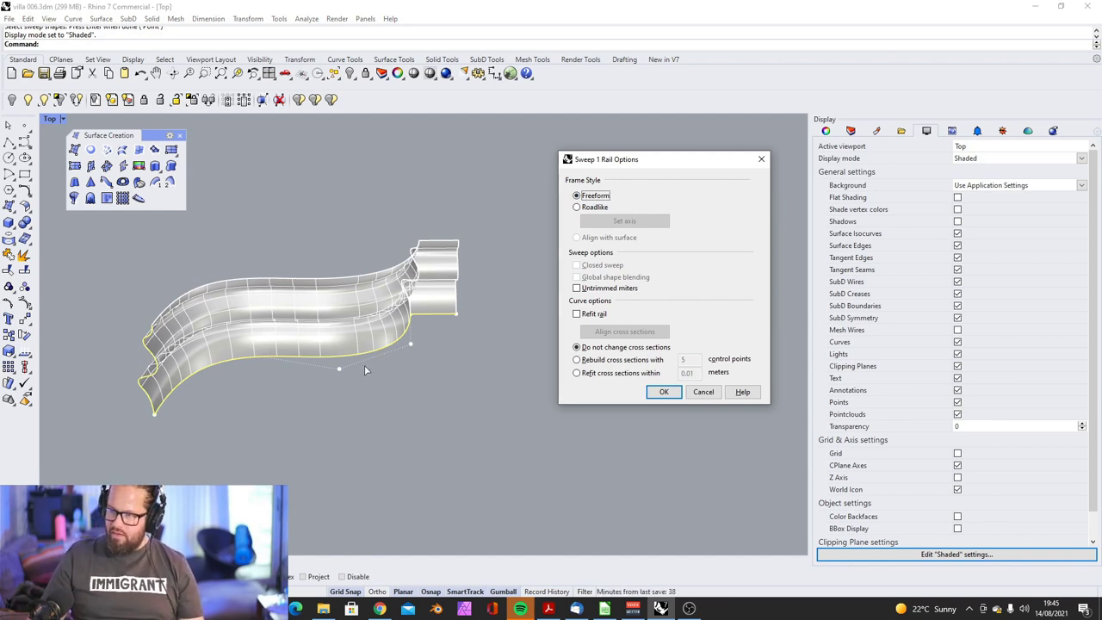
scroll(137, 327, "down", 6)
scroll(344, 336, "up", 5)
scroll(358, 340, "down", 6)
right_click_drag(345, 341, 222, 346)
scroll(222, 344, "up", 5)
scroll(309, 347, "down", 3)
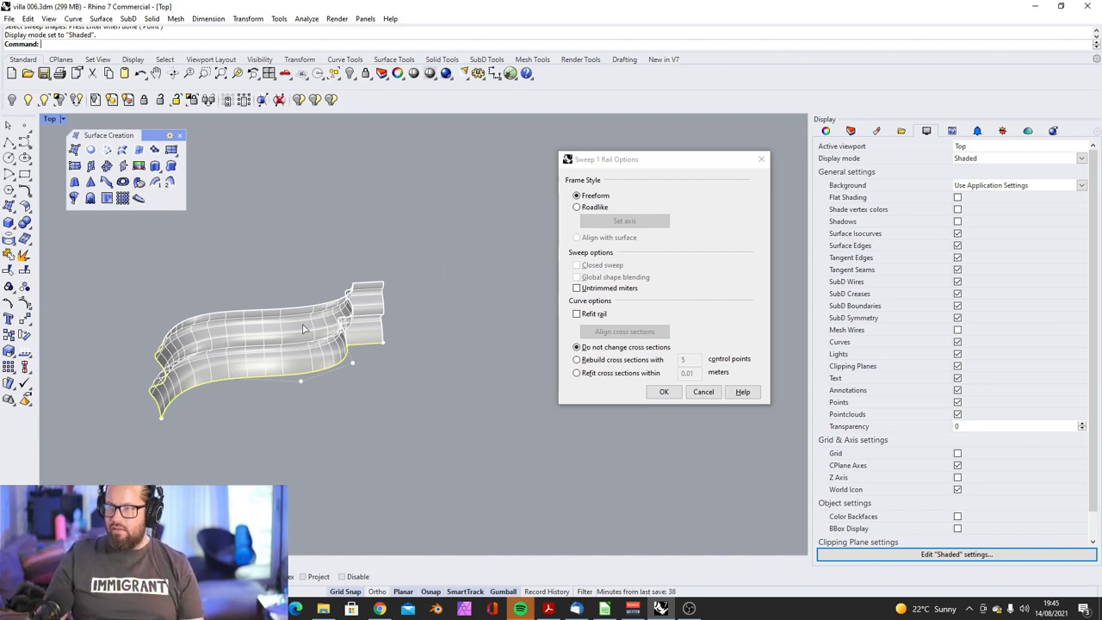
Step: Inspect the Freeform sweep preview from several angles and cancel the sweep, keeping the curves
right_click_drag(342, 409, 210, 427)
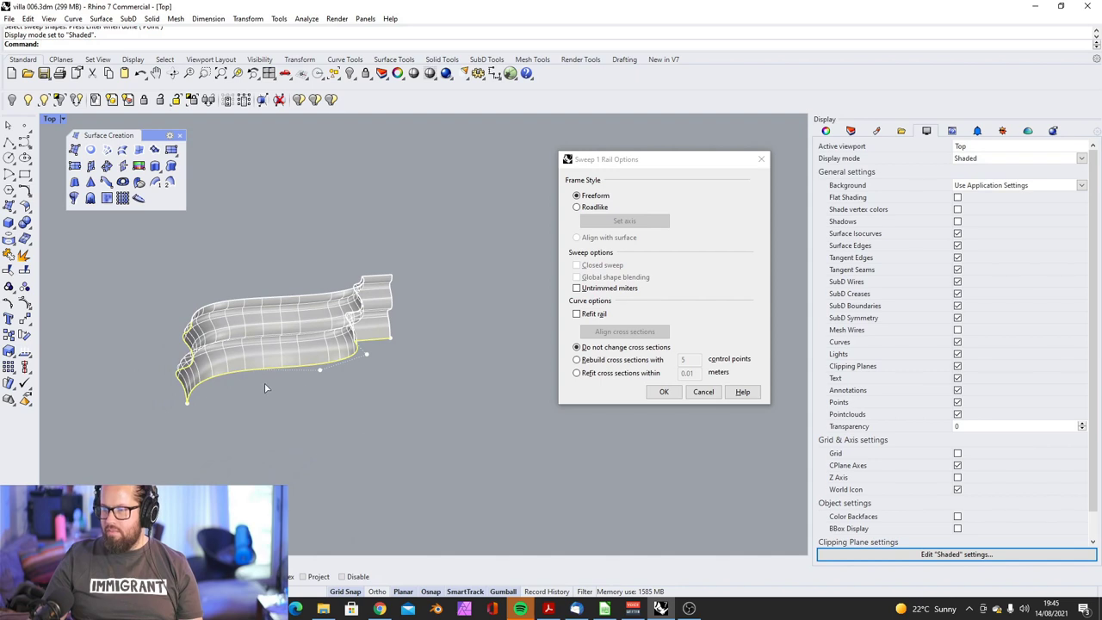
right_click_drag(349, 348, 167, 407)
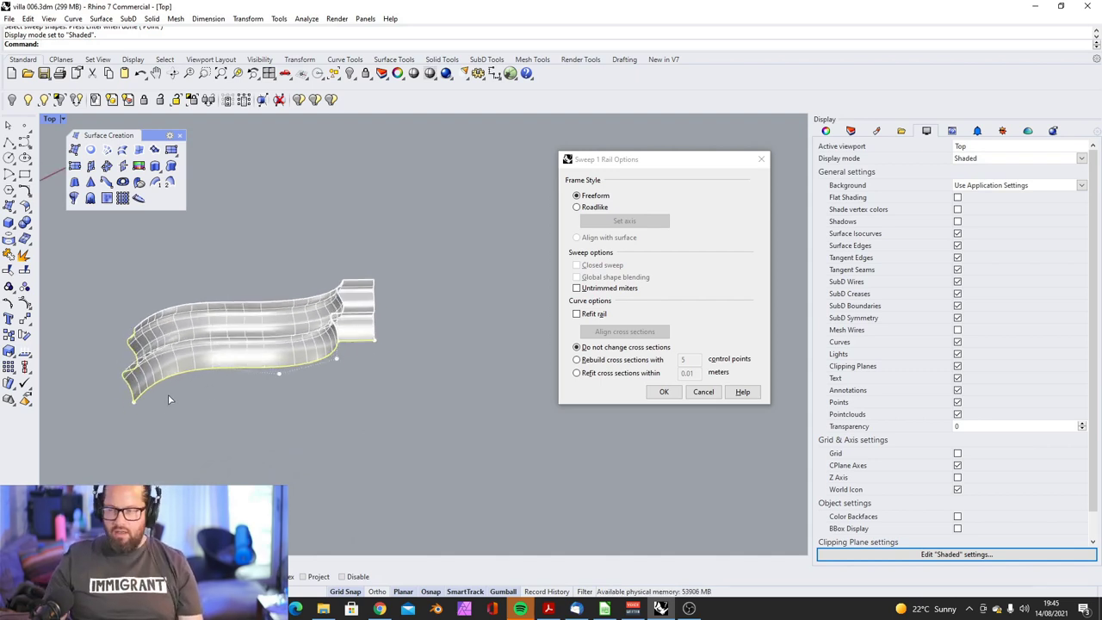
key("Escape")
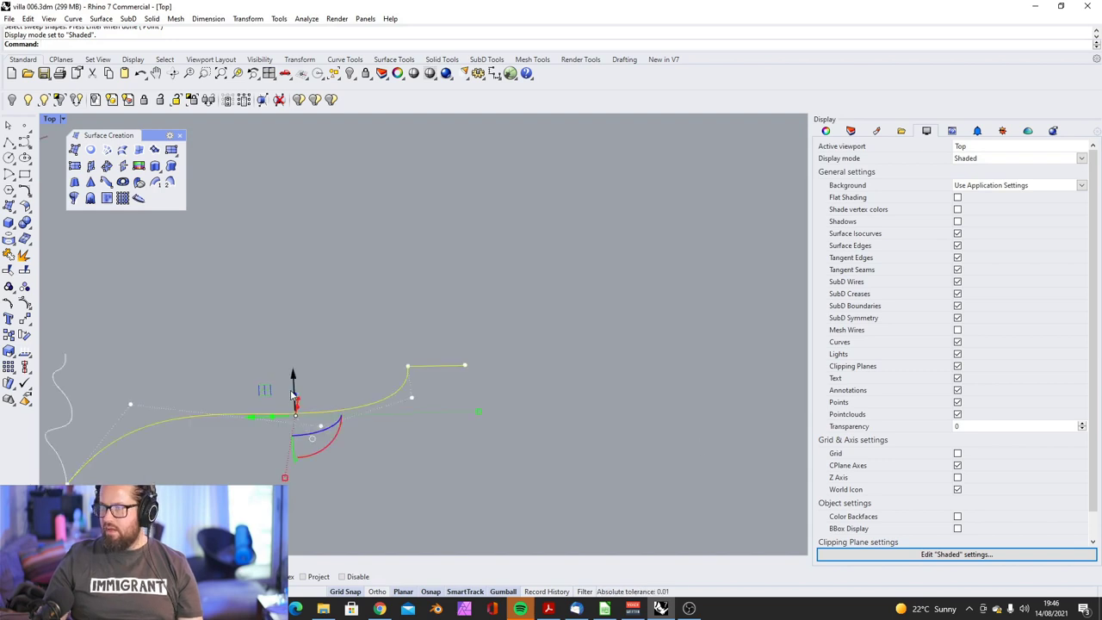
Step: Raise the rail curve's middle control point vertically so the rail arches upward
key("Escape")
left_click(305, 405)
left_click(307, 412)
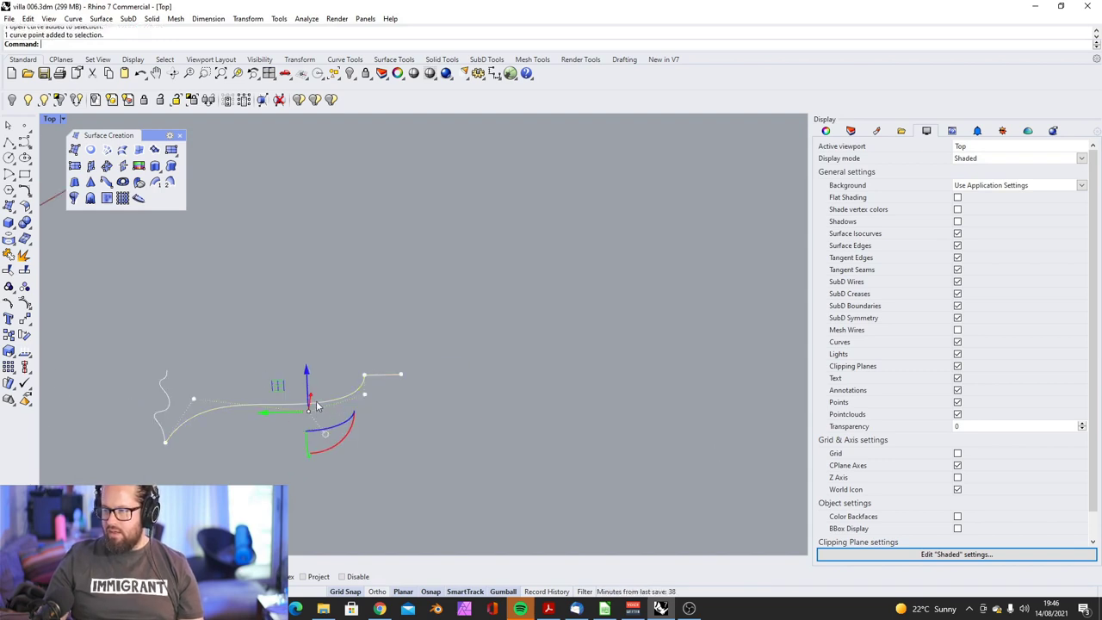
left_click_drag(307, 372, 308, 332)
left_click(379, 343)
right_click_drag(384, 344, 351, 355)
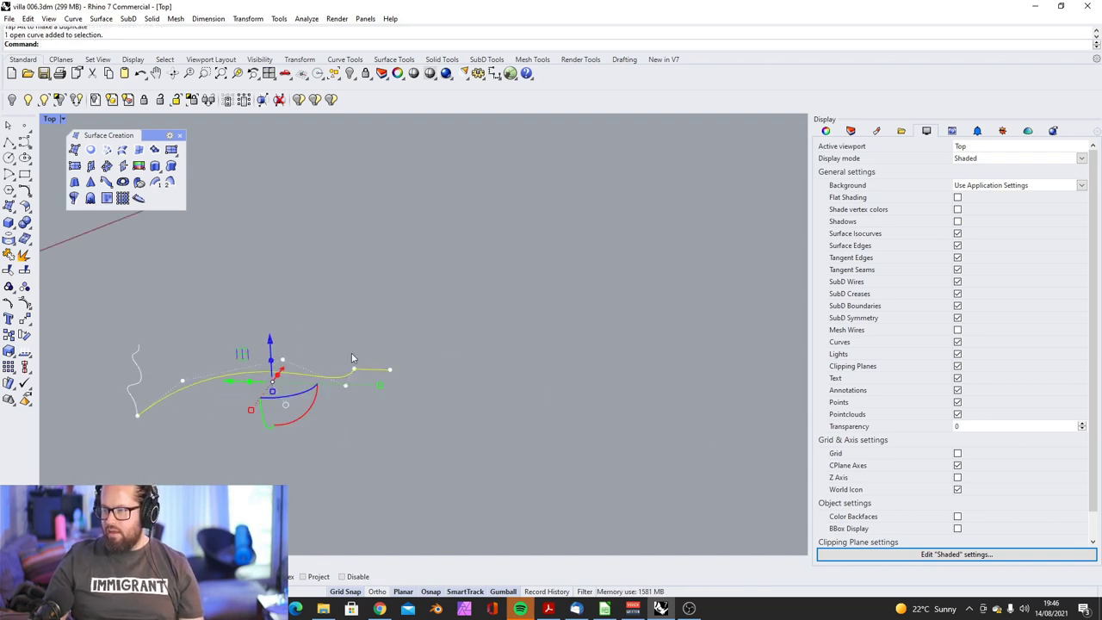
Step: Preview a Freeform one-rail sweep of the wavy profile along the arched rail curve
left_click(213, 275)
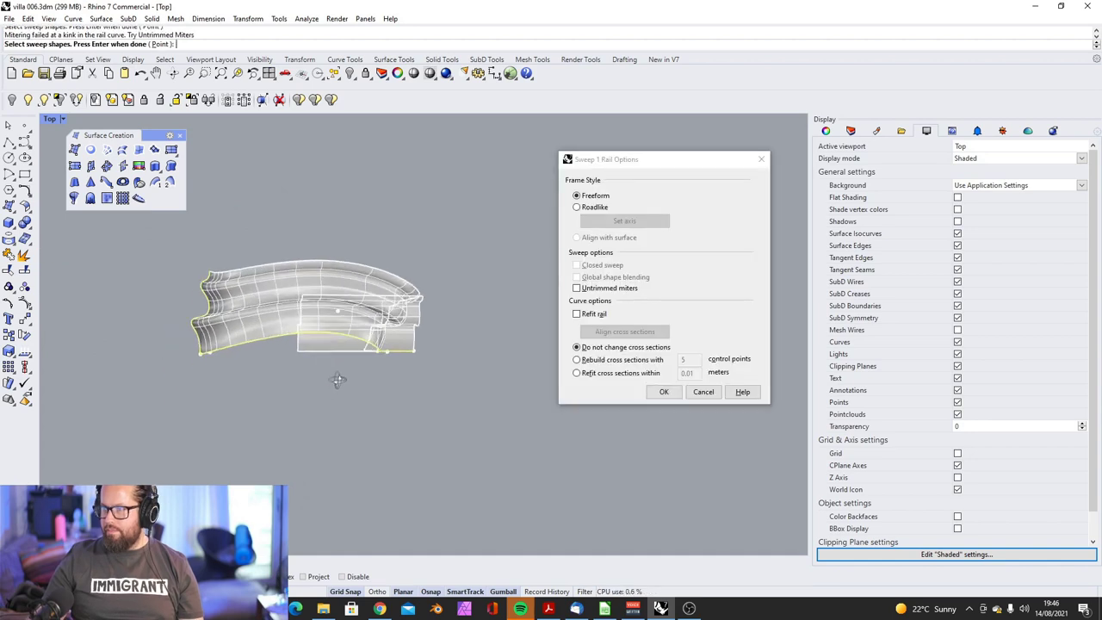
right_click_drag(338, 379, 295, 455)
scroll(328, 370, "up", 6)
right_click_drag(327, 370, 379, 358)
Step: Try the Roadlike frame style on the arched sweep, return to Freeform and inspect the kink at the rail's end
left_click(576, 207)
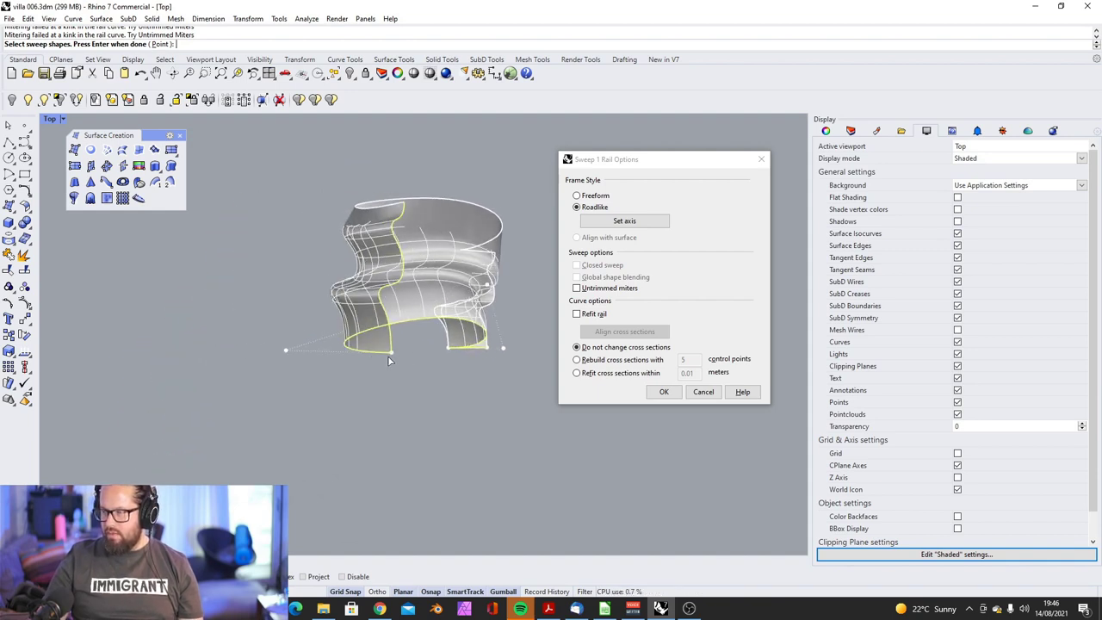
right_click_drag(416, 339, 339, 370)
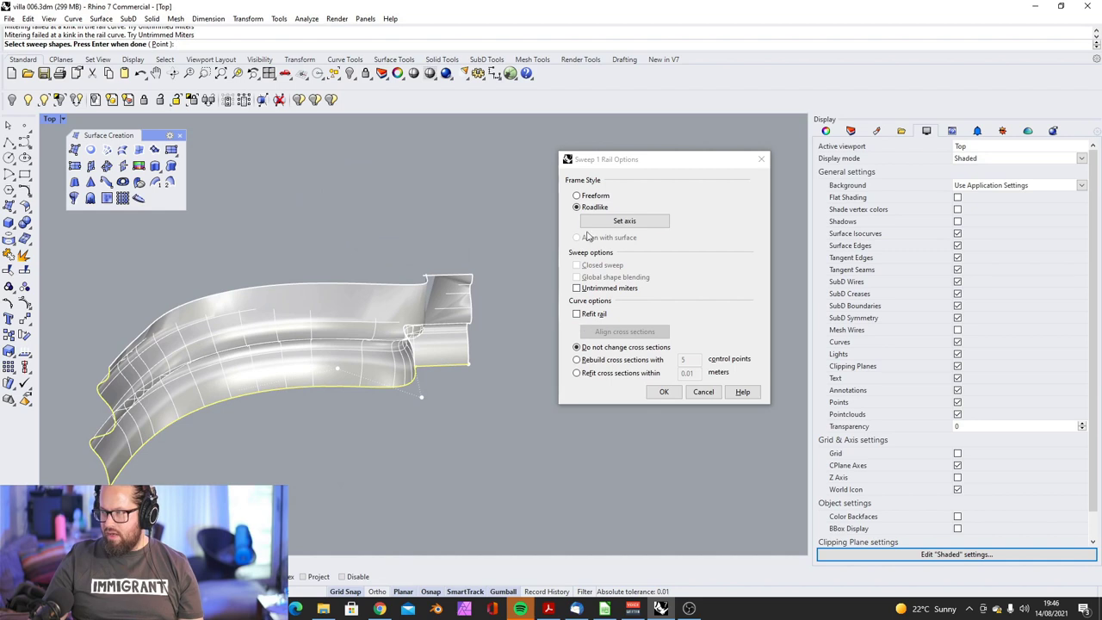
left_click(576, 195)
right_click_drag(469, 378, 445, 396)
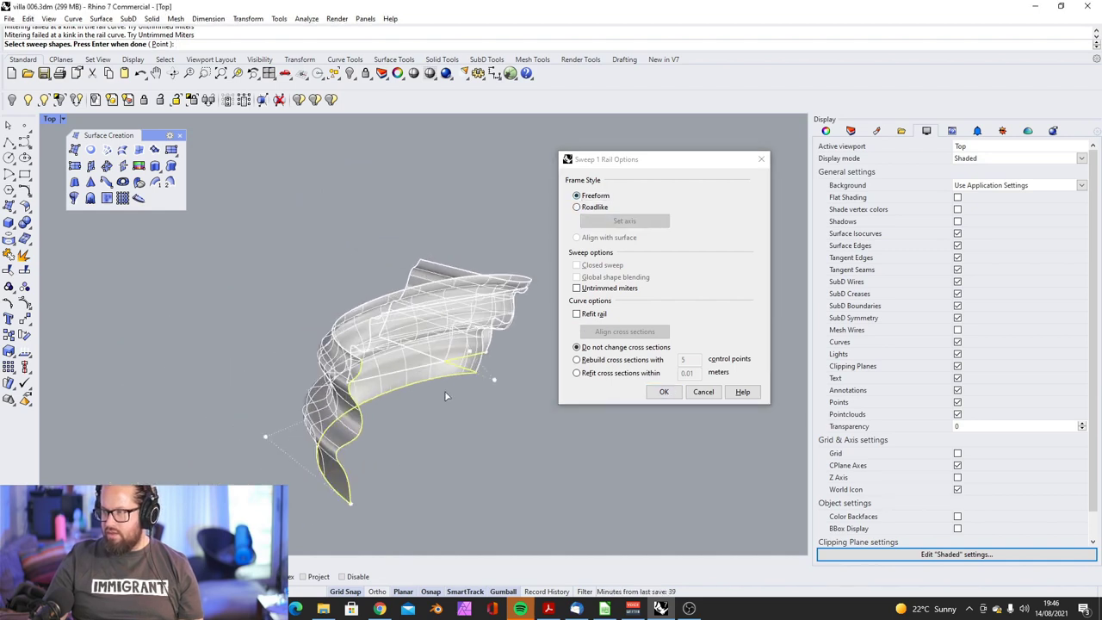
right_click_drag(508, 291, 432, 351)
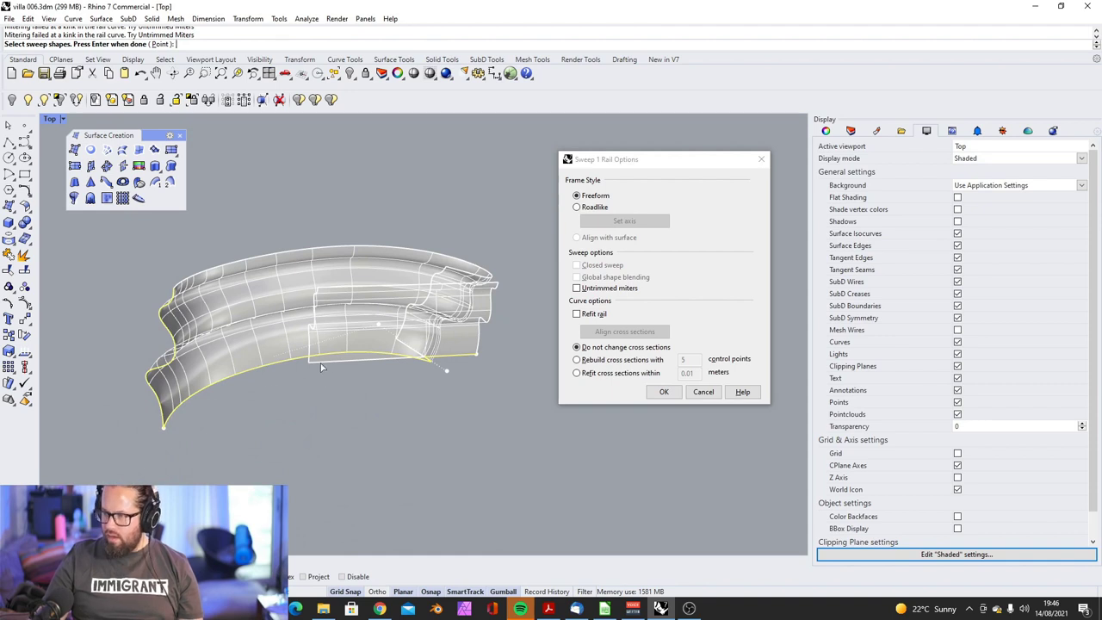
right_click_drag(412, 368, 384, 335)
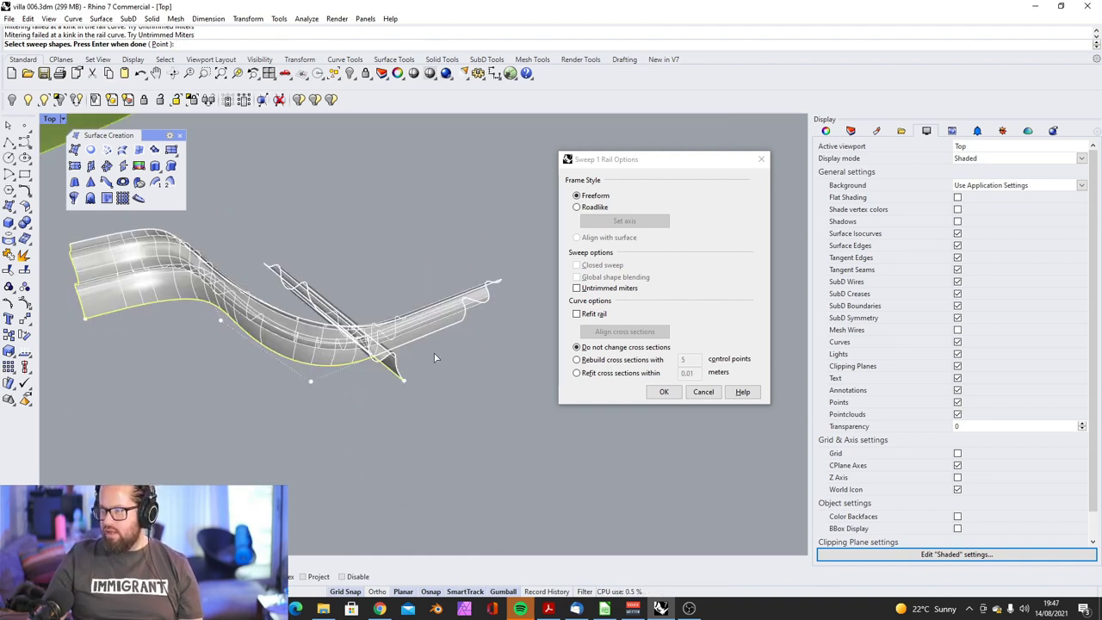
Step: Try Untrimmed miters on the Freeform sweep, inspect the mitred corner and turn the option off again
left_click(577, 287)
right_click_drag(344, 370, 295, 394)
scroll(402, 345, "up", 6)
right_click_drag(402, 345, 386, 341)
scroll(386, 342, "down", 6)
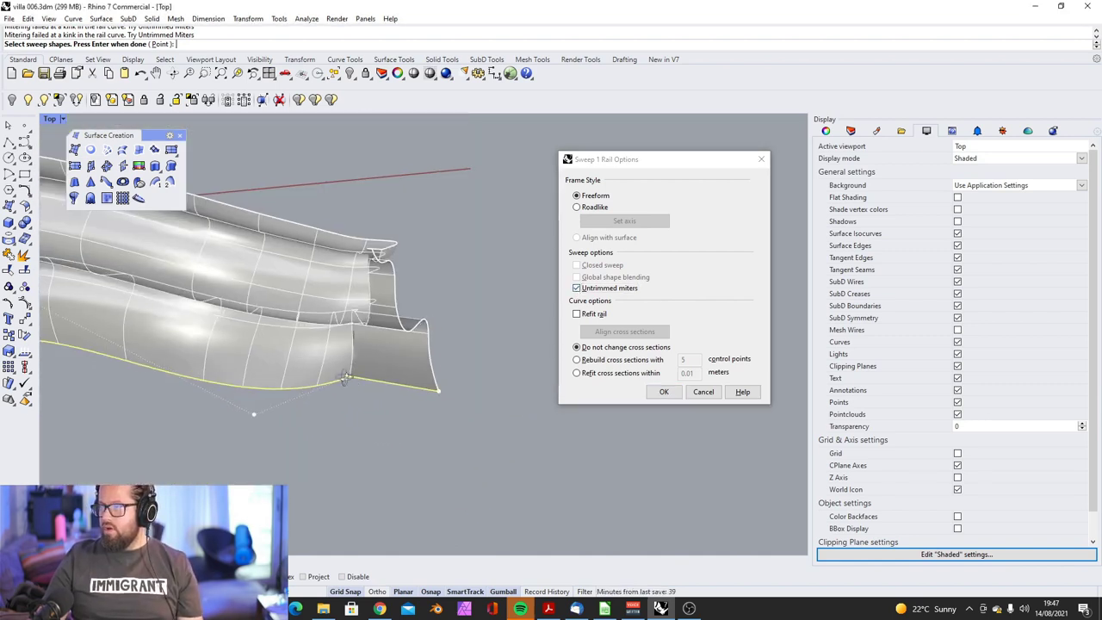
right_click_drag(253, 413, 371, 195)
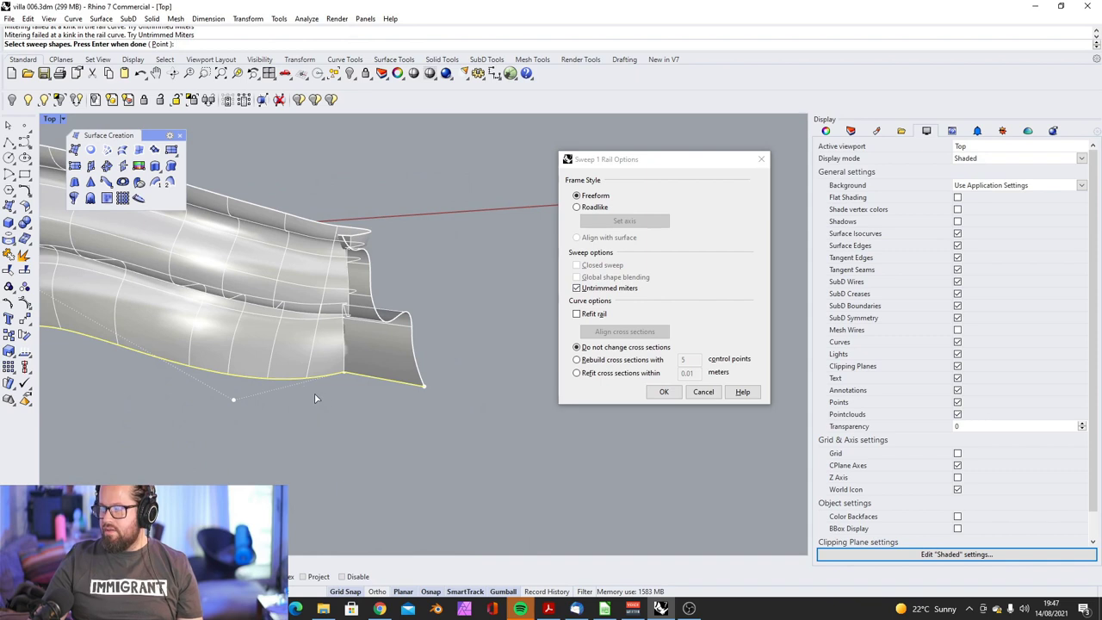
right_click_drag(315, 399, 320, 492)
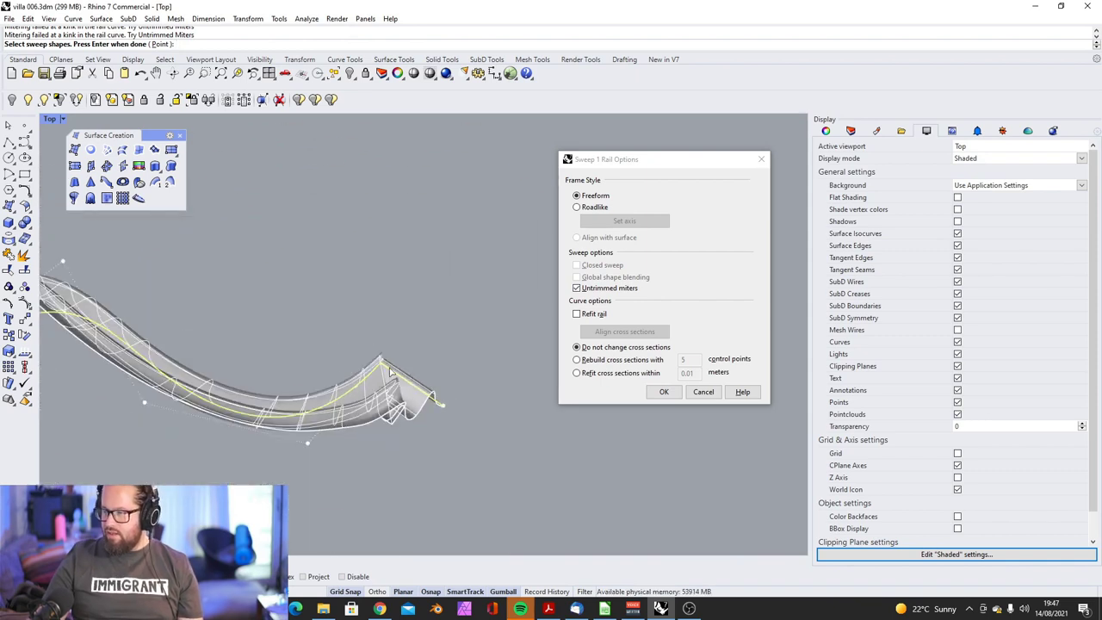
left_click(576, 288)
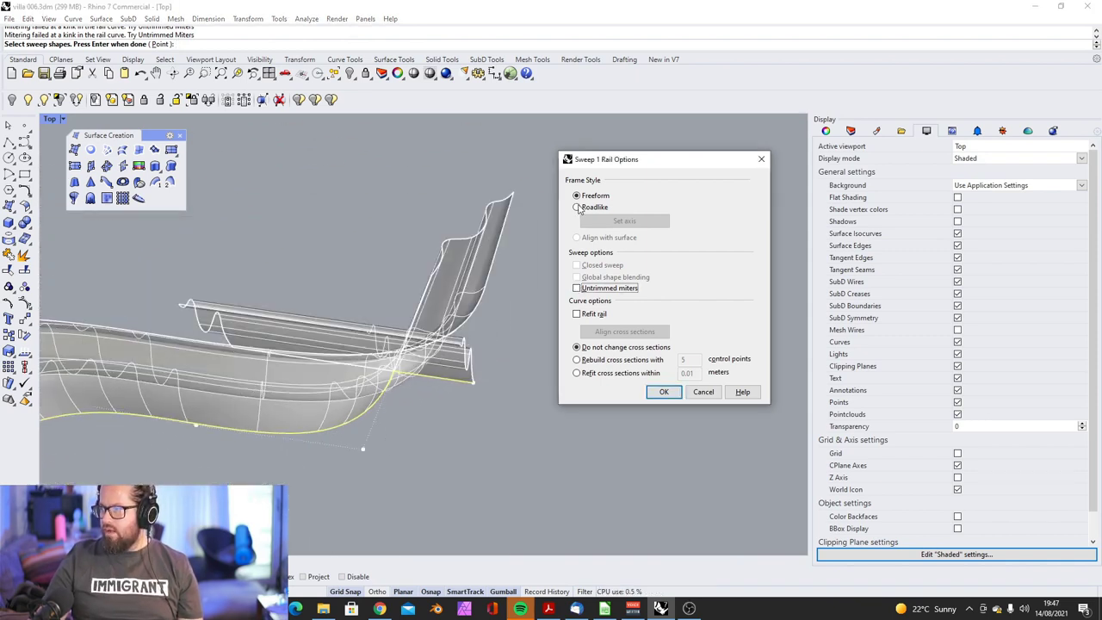
Step: Set the sweep's frame style to Roadlike and check the preview around the corner
left_click(577, 208)
right_click_drag(430, 301, 505, 186)
scroll(505, 187, "up", 6)
right_click_drag(240, 366, 344, 354)
Step: Try refitting the cross sections within 0.01 meters and rebuilding them with 5 control points, then restore Do not change cross sections
left_click(576, 373)
right_click_drag(297, 400, 517, 391)
scroll(326, 368, "down", 3)
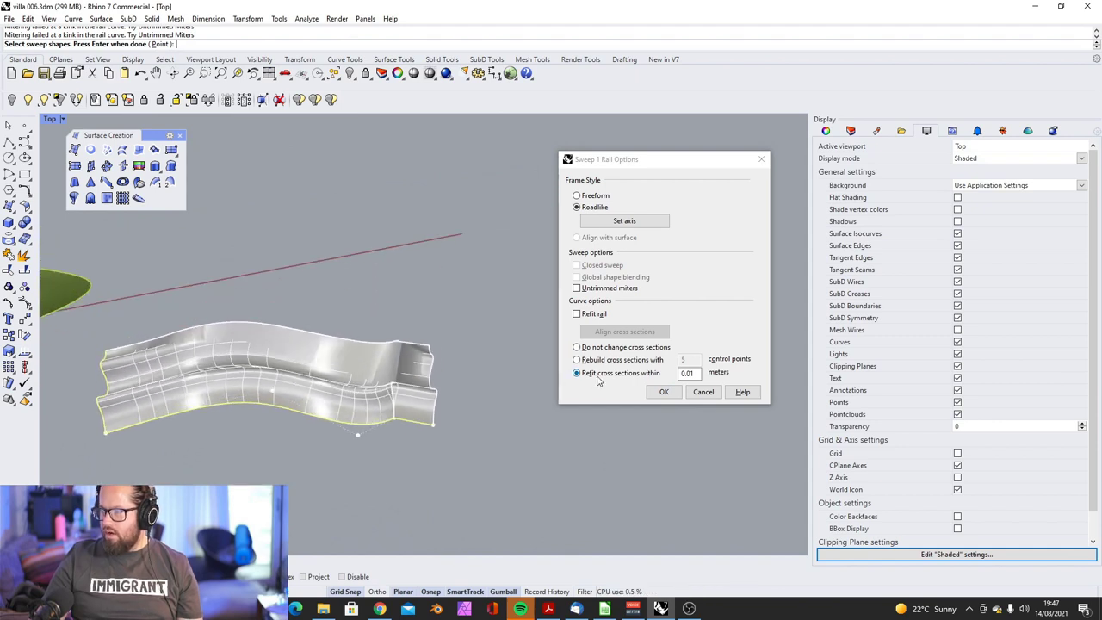
left_click(575, 360)
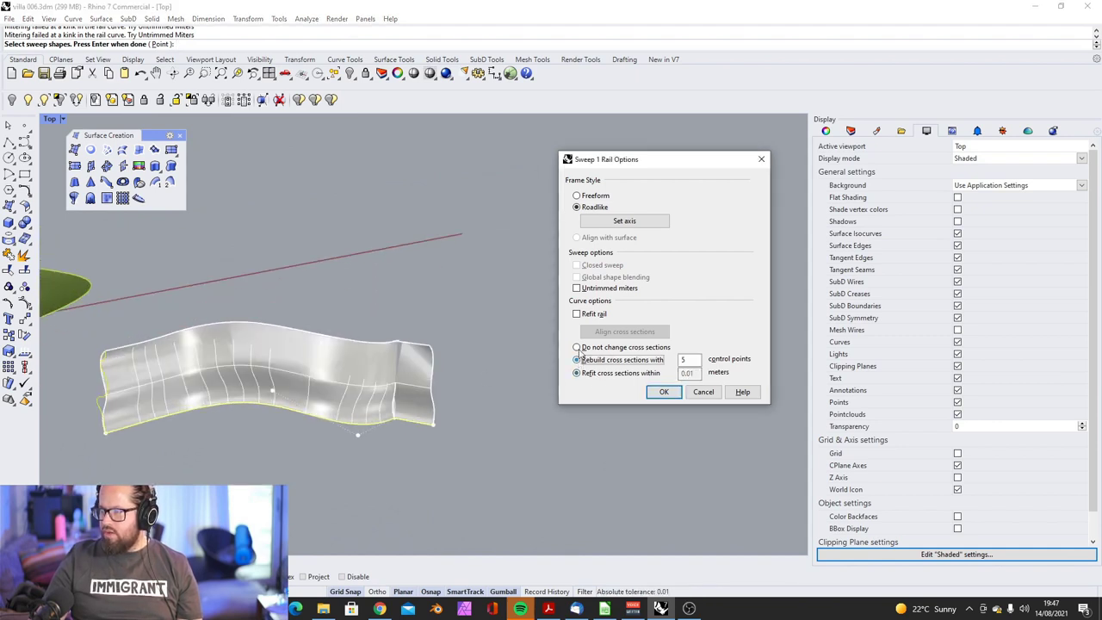
left_click(577, 347)
Step: Enable Untrimmed miters on the Roadlike sweep and create the surface with unchanged cross sections
left_click(577, 289)
right_click_drag(379, 366, 327, 434)
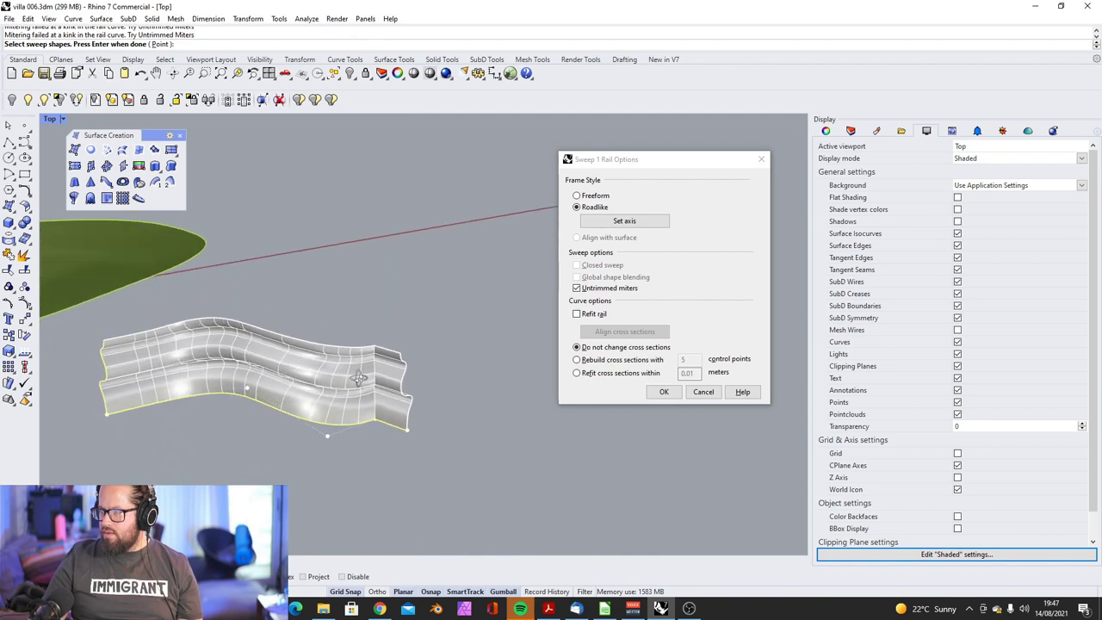
scroll(360, 387, "up", 5)
right_click_drag(379, 362, 465, 383)
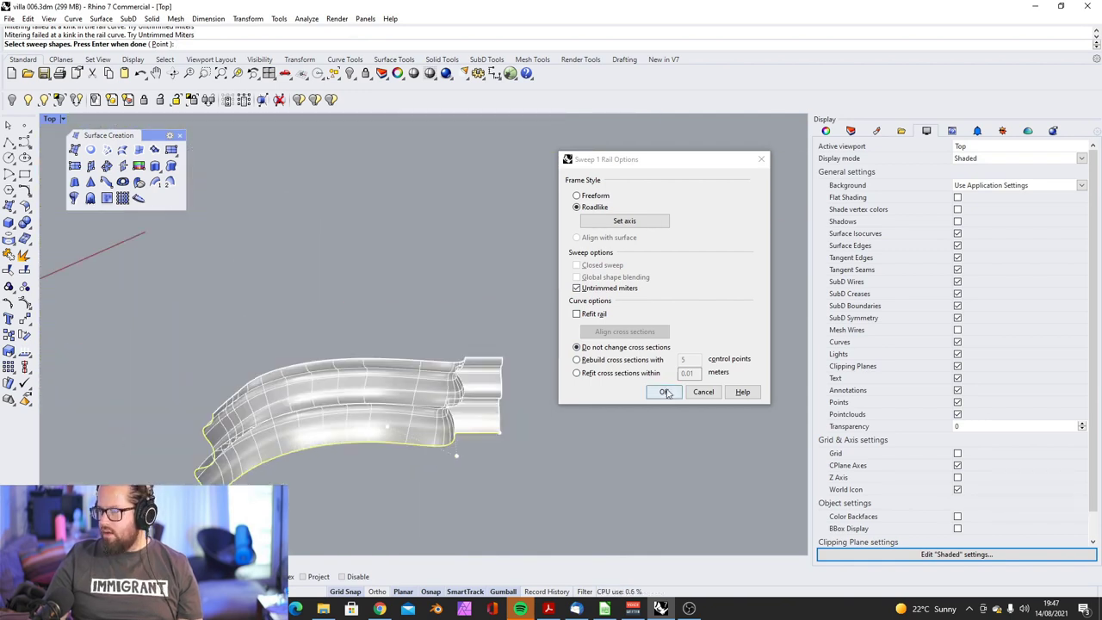
left_click(665, 392)
Step: Set the viewport display mode to Rendered
scroll(269, 265, "down", 6)
right_click_drag(269, 276, 288, 327)
key("Escape")
scroll(312, 357, "up", 5)
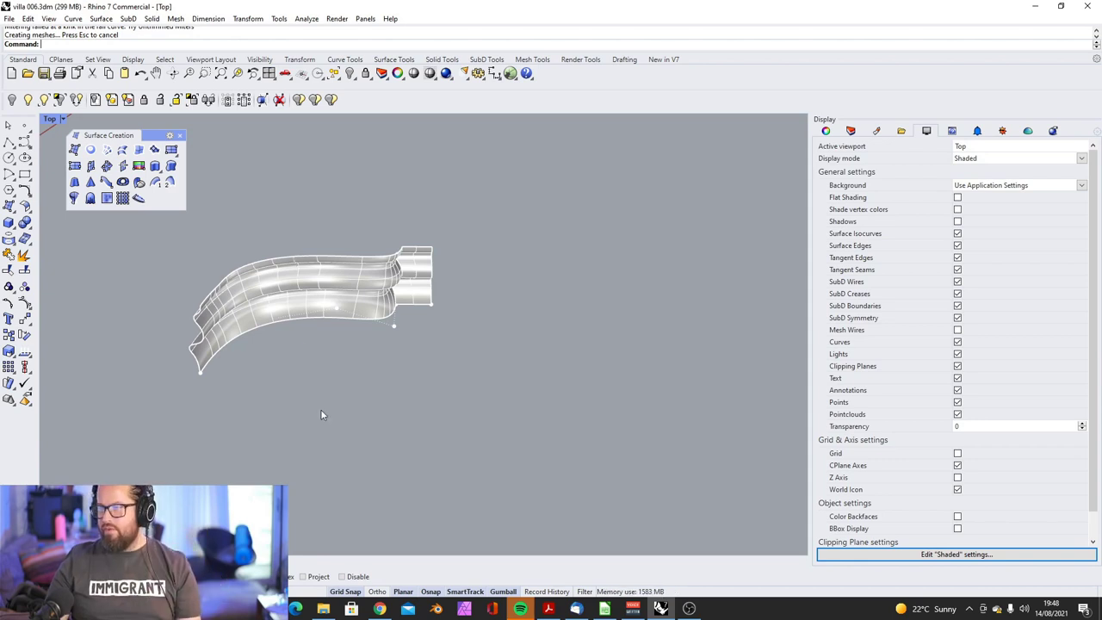
left_click(52, 118)
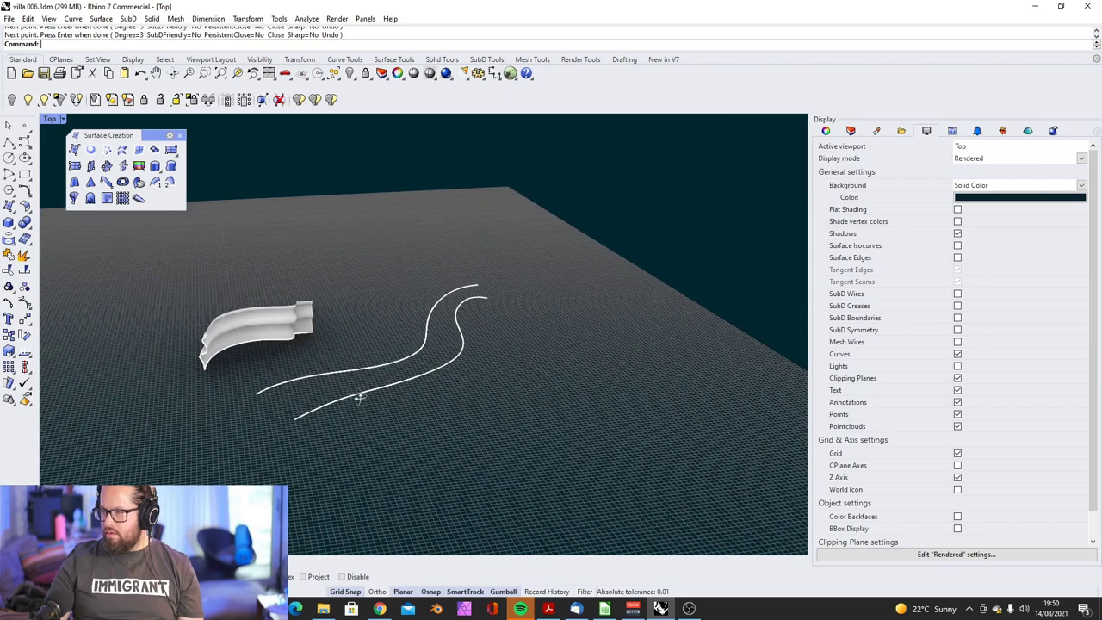
Step: Draw a vertical circle by diameter between the near endpoints of the two curved rails
right_click_drag(359, 396, 337, 452)
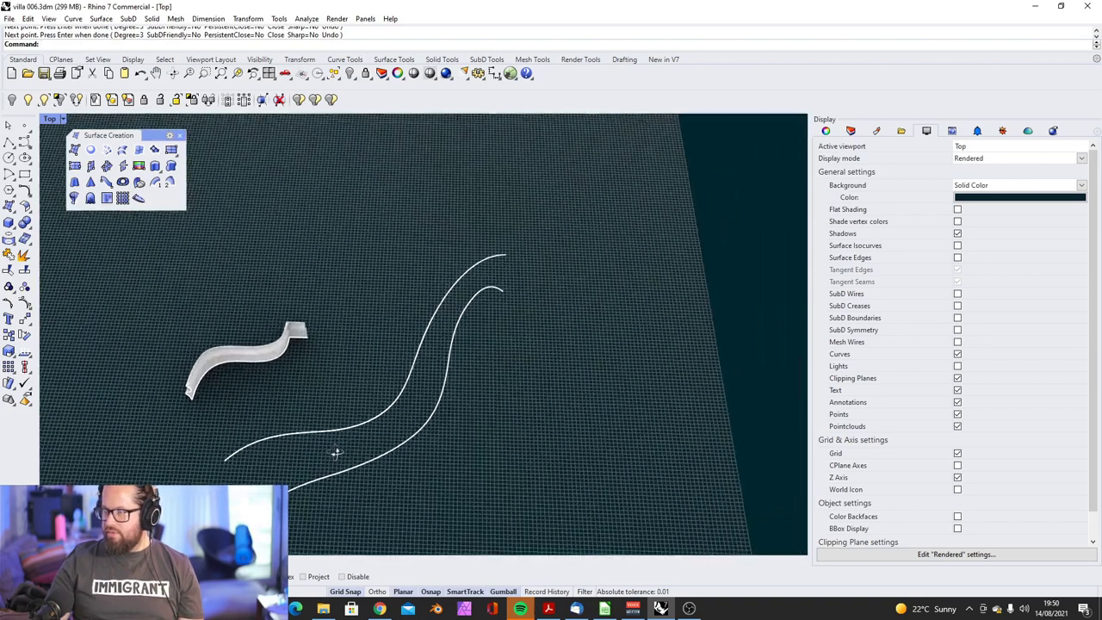
scroll(601, 258, "up", 7)
left_click(395, 327)
key("Return")
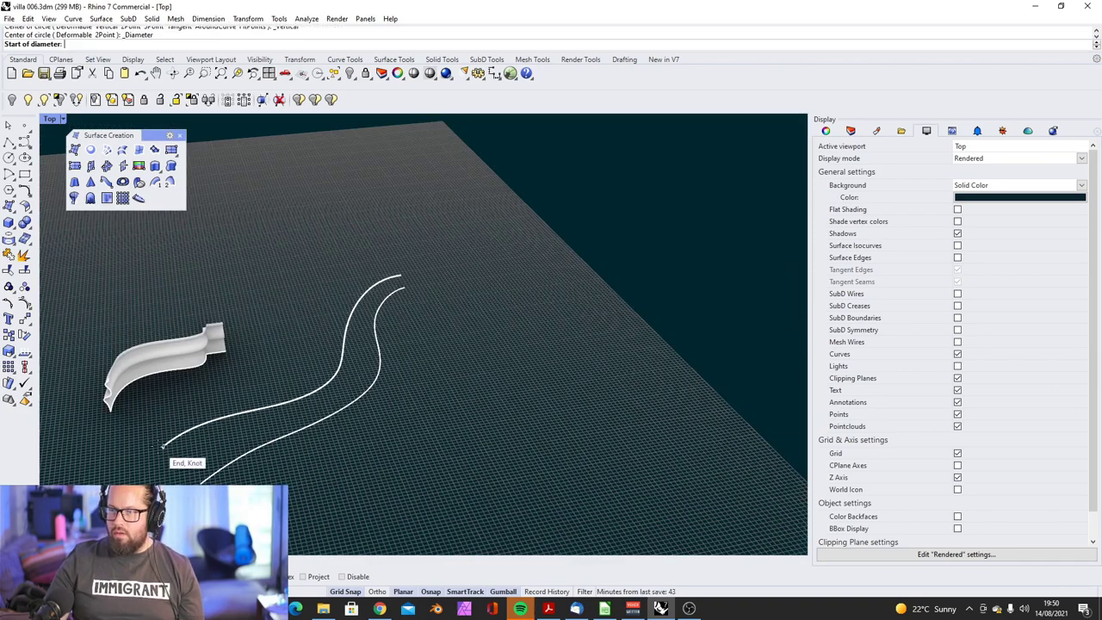
left_click(163, 443)
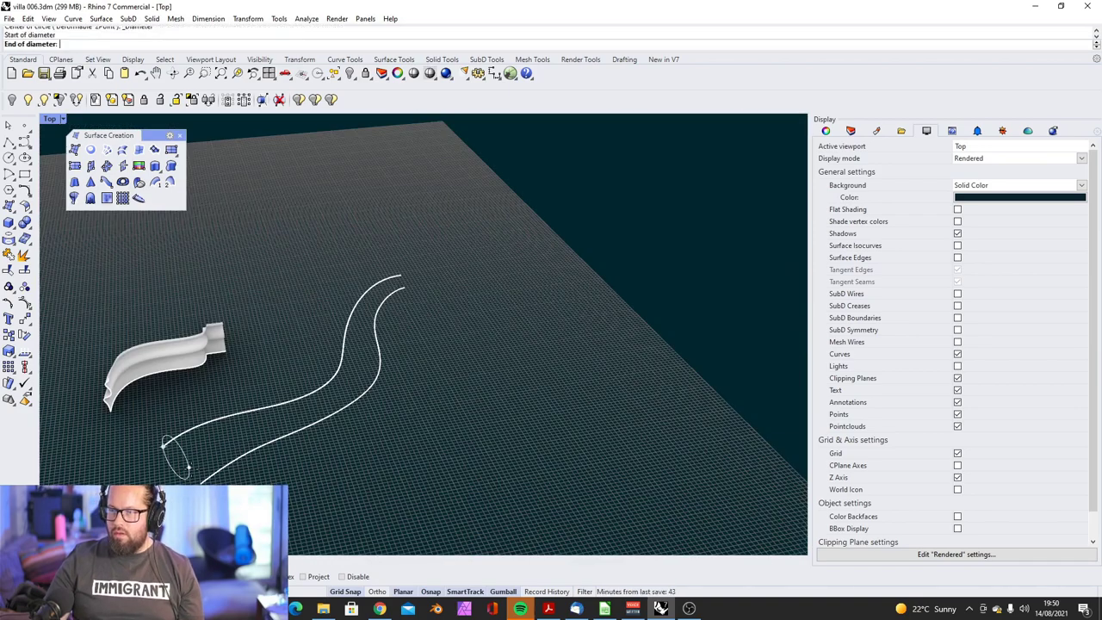
left_click(201, 482)
scroll(213, 464, "down", 4)
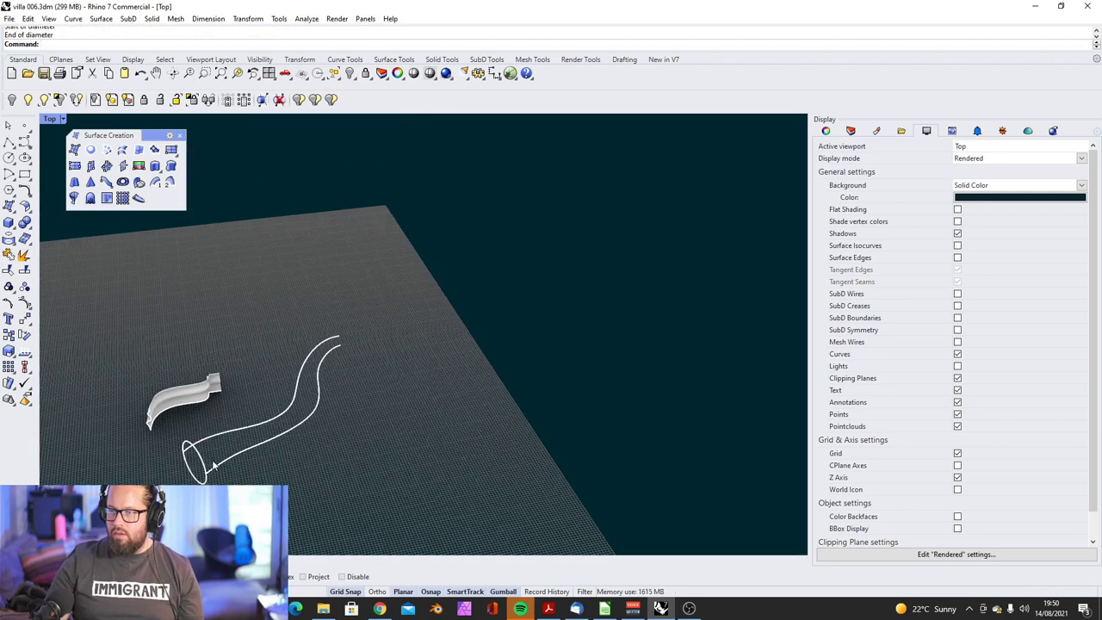
Step: Draw a second, smaller vertical circle by diameter between the far endpoints of the two curved rails
right_click_drag(213, 465, 295, 398)
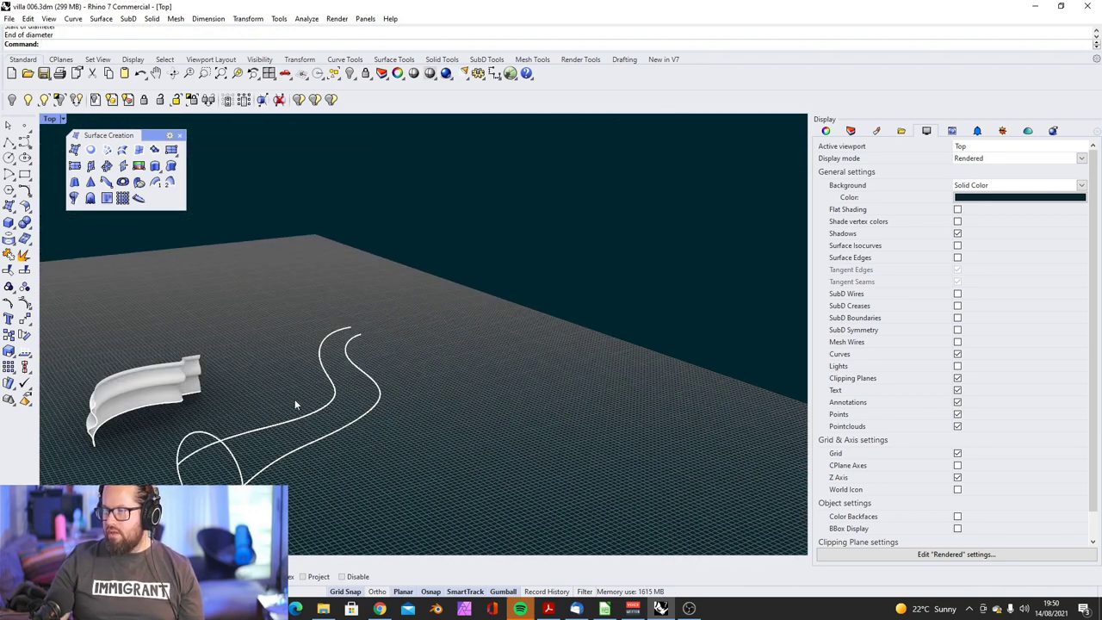
key("Return")
scroll(331, 395, "up", 8)
left_click(337, 372)
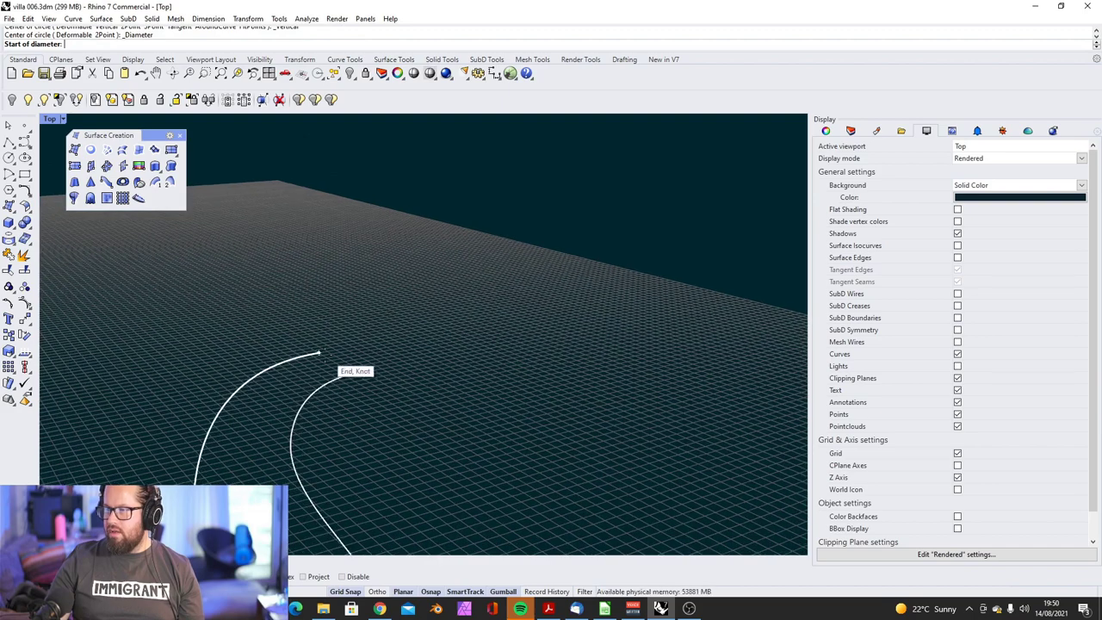
left_click(321, 353)
right_click_drag(321, 353, 301, 381)
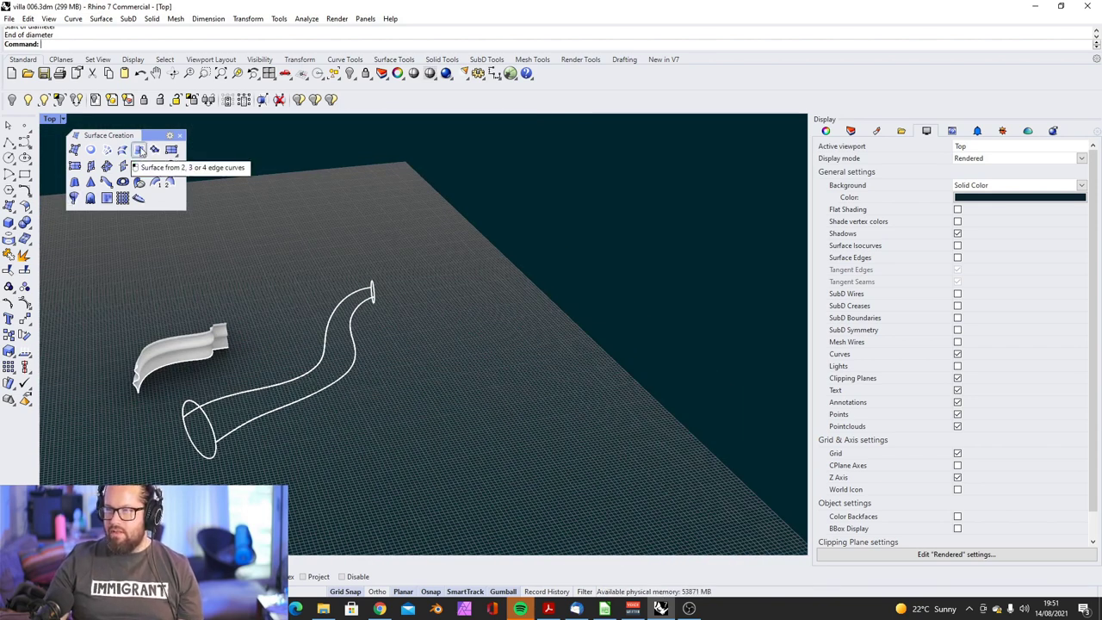
Step: Sweep the two circles along both curved rails with Sweep 2 Rails to create a tapering tube
scroll(169, 411, "up", 5)
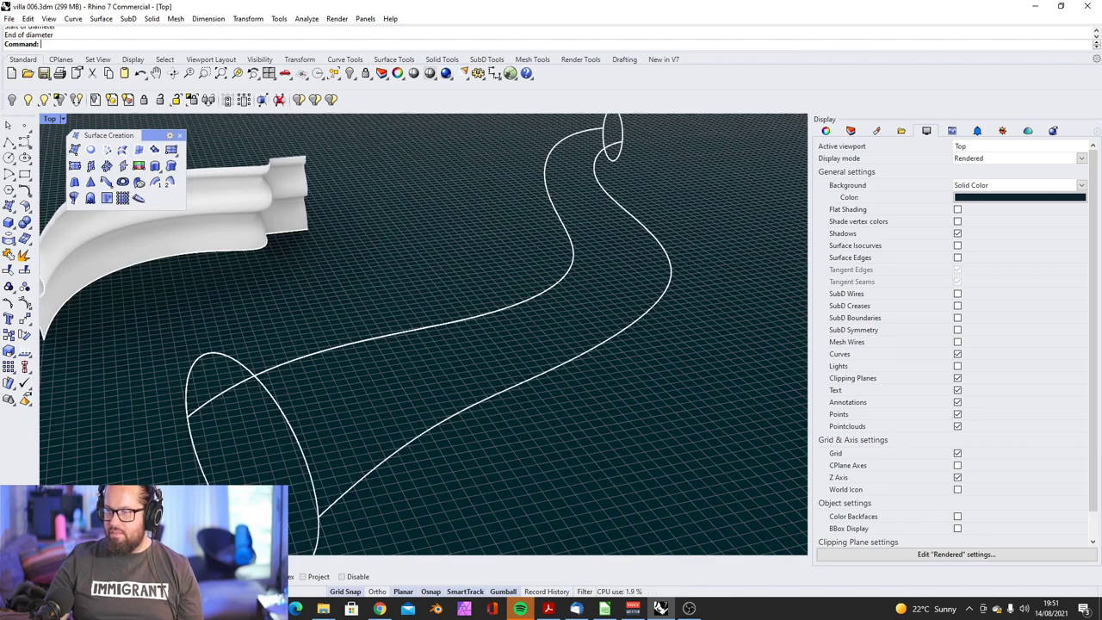
scroll(198, 405, "down", 5)
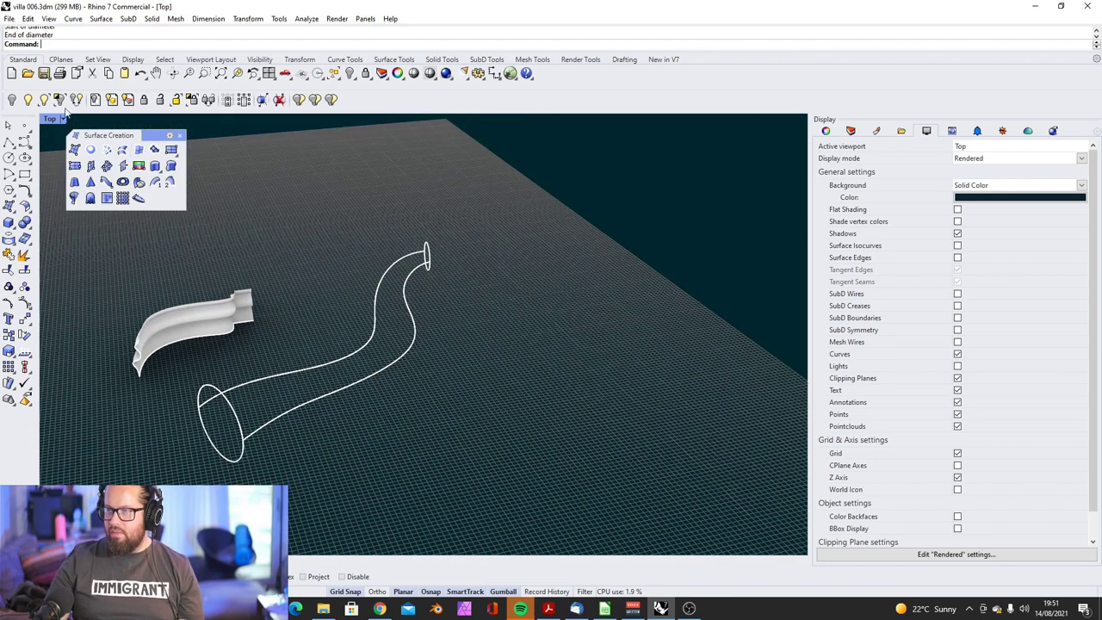
left_click(171, 182)
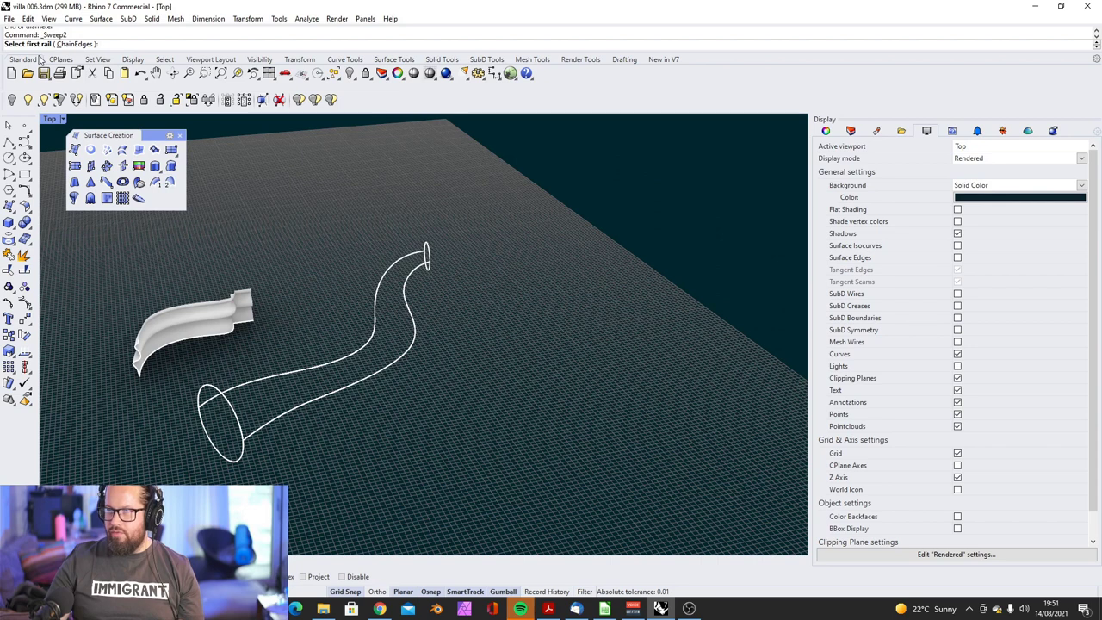
left_click(344, 359)
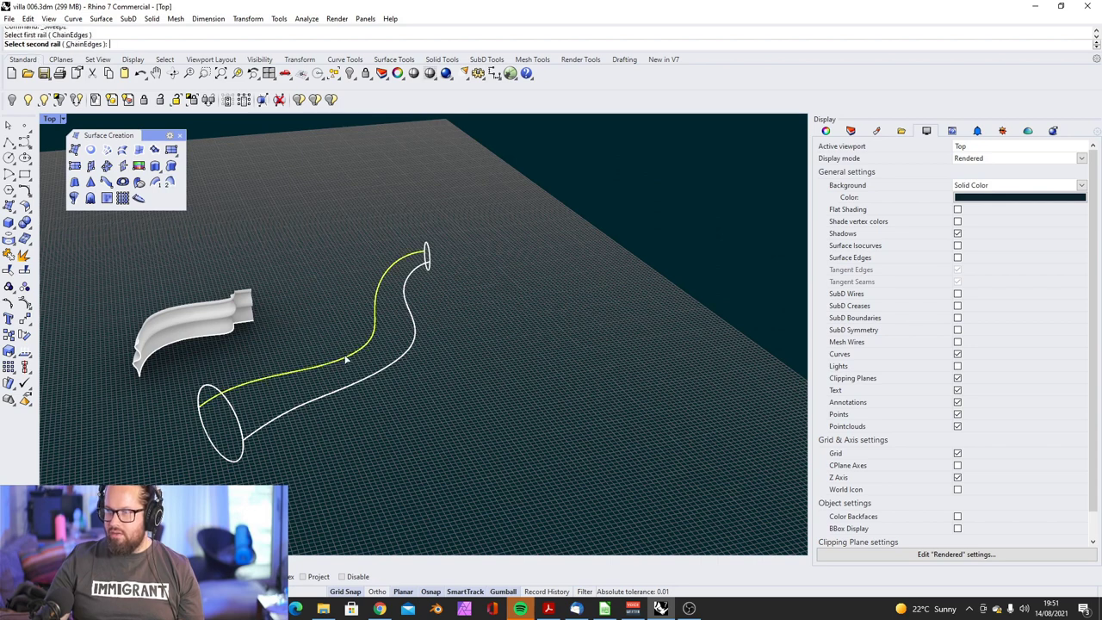
left_click(386, 376)
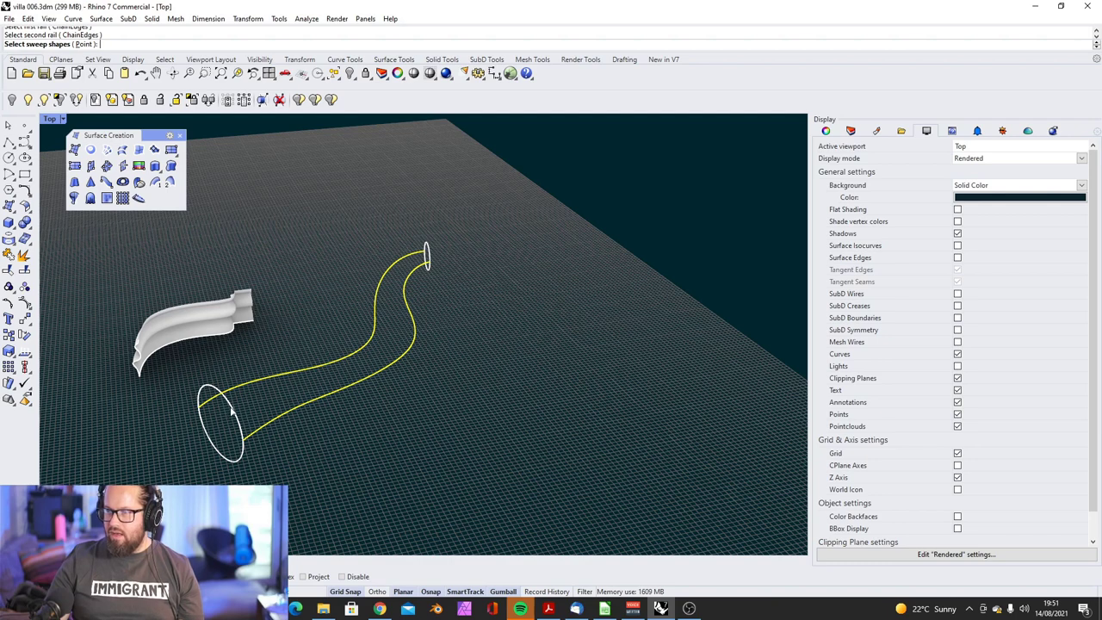
left_click(230, 412)
left_click(425, 256)
key("Return")
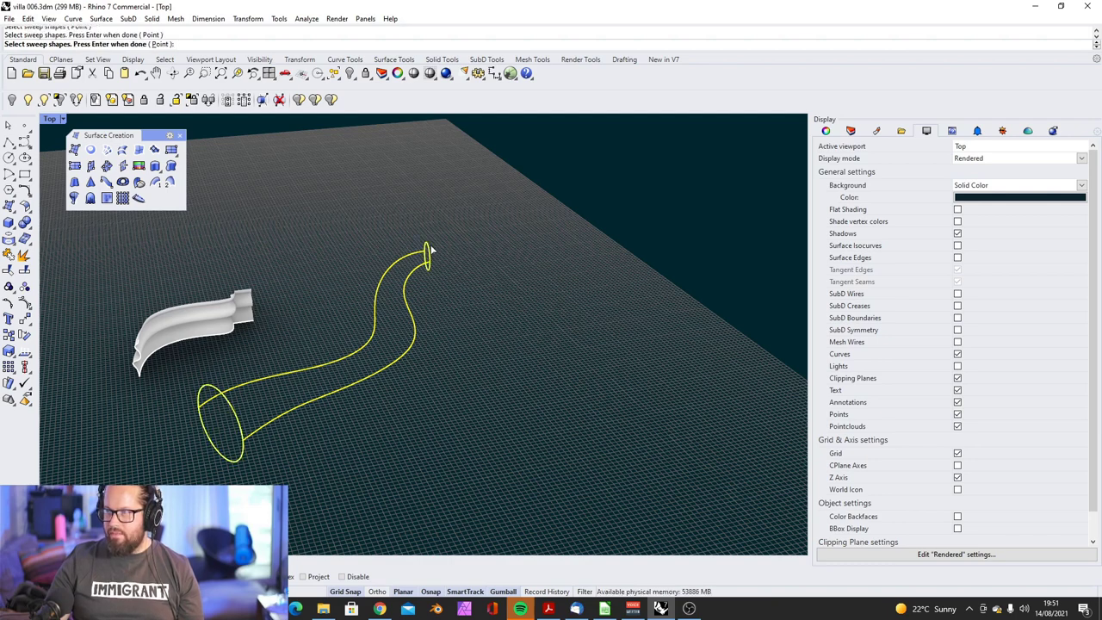
key("Return")
left_click(541, 399)
Step: Select the swept tube surface
right_click_drag(458, 394, 357, 340)
scroll(357, 340, "up", 2)
left_click(350, 318)
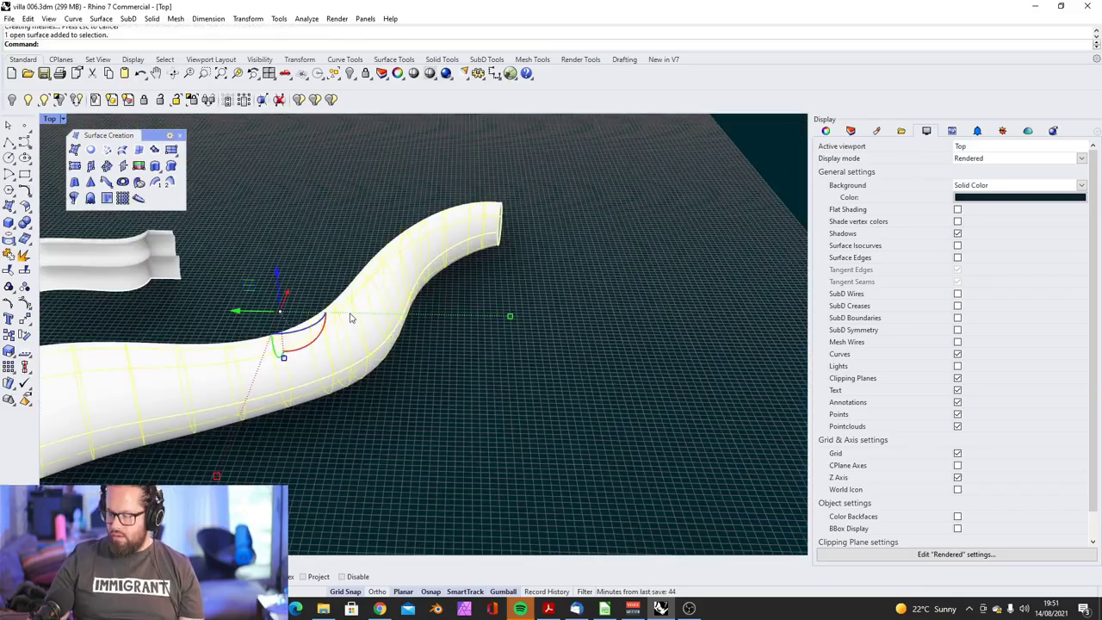
Step: Delete the swept tube and draw two more vertical circles by diameter between the two rails, at intermediate positions along their length
key("Delete")
right_click_drag(423, 312, 379, 335)
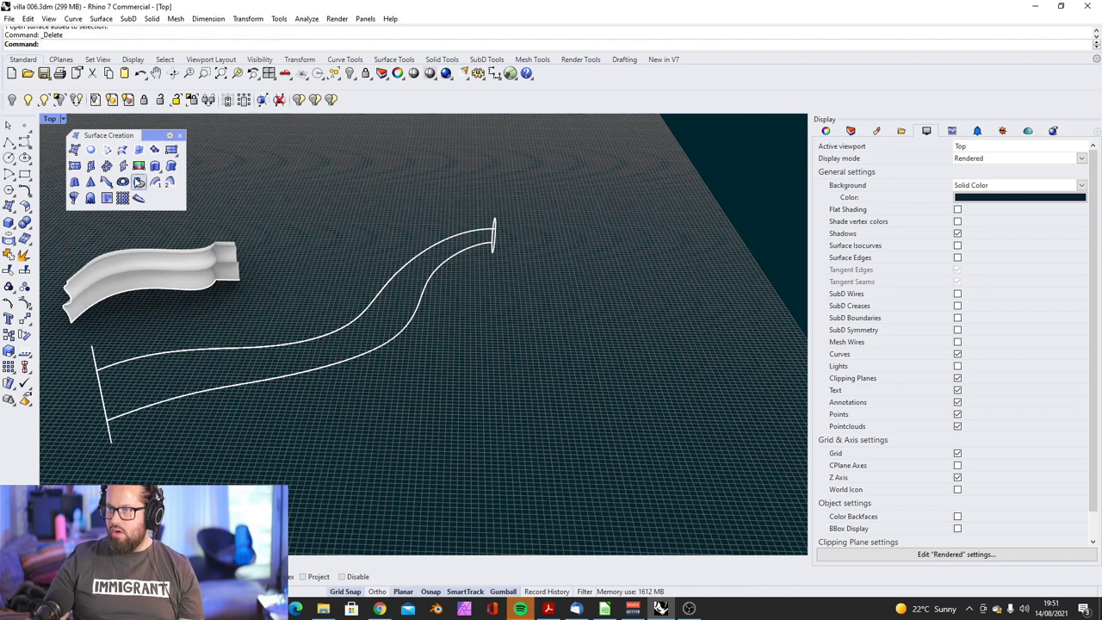
left_click(8, 160)
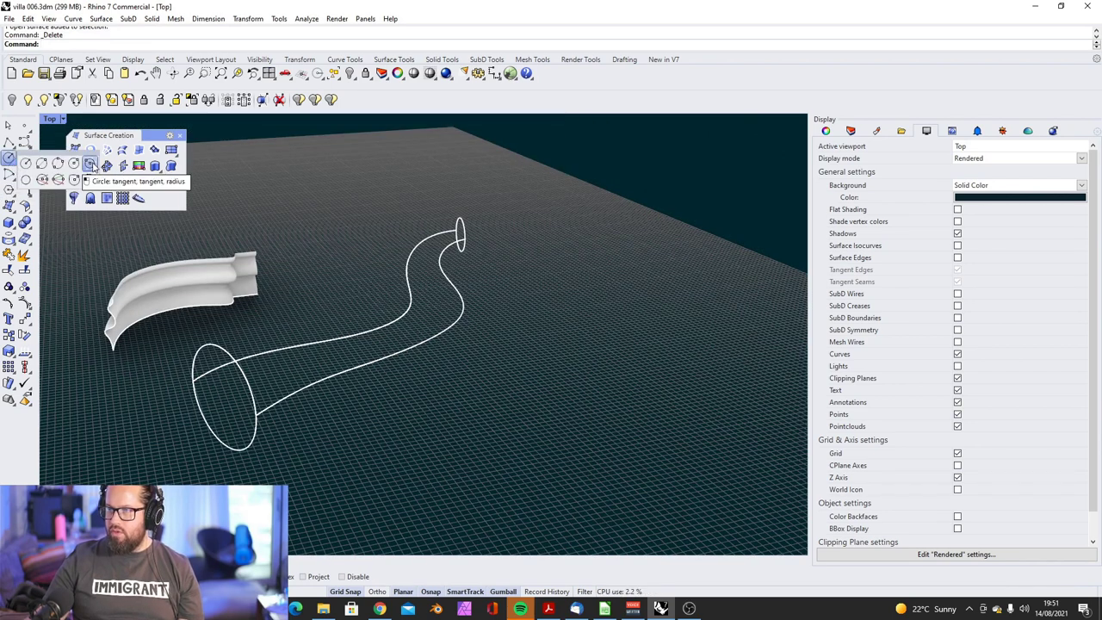
left_click(41, 163)
left_click(371, 330)
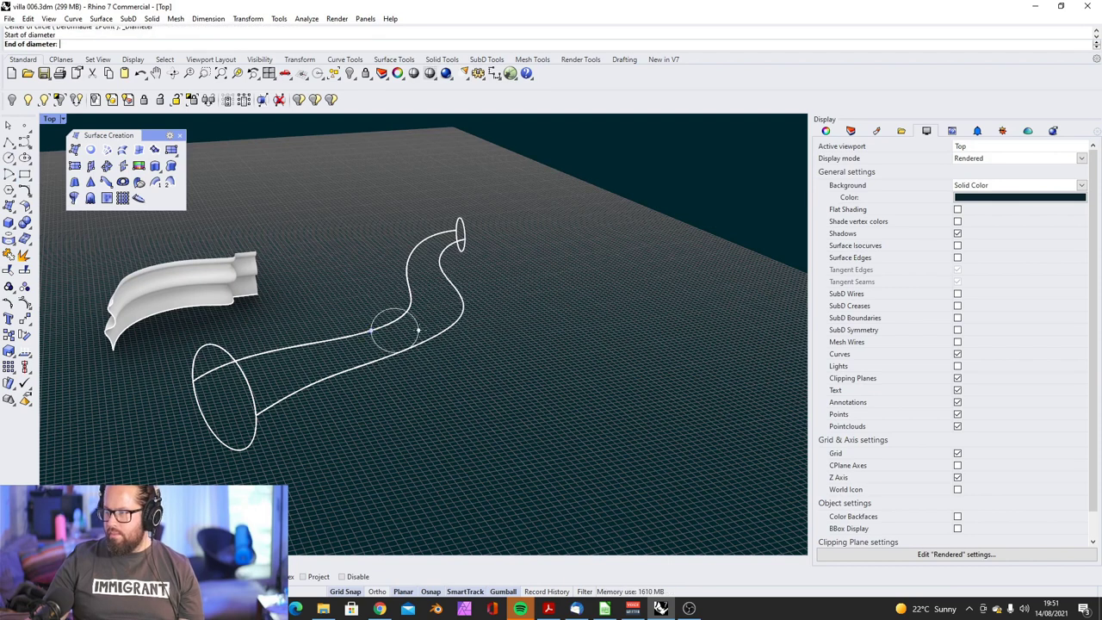
mouse_move(418, 329)
right_mouse_down()
mouse_move(447, 378)
mouse_move(395, 284)
right_mouse_up()
left_click(397, 444)
right_click(400, 435)
left_click(404, 345)
left_click(451, 344)
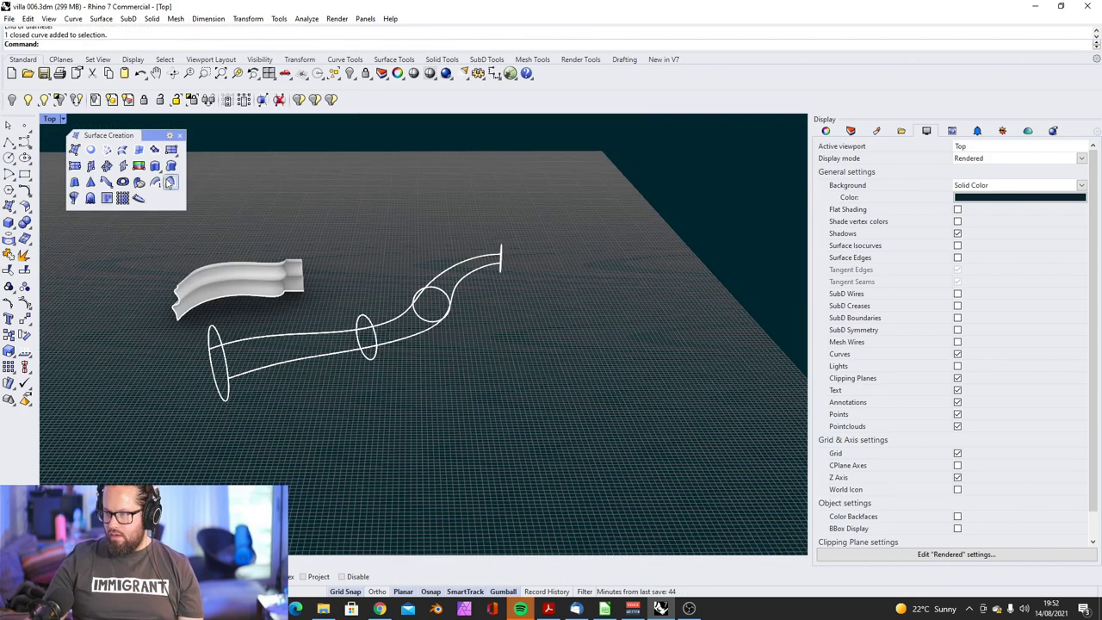
Step: Sweep all four circles along both curved rails with Sweep 2 Rails to create a tube of varying diameter
left_click(170, 183)
left_click(320, 336)
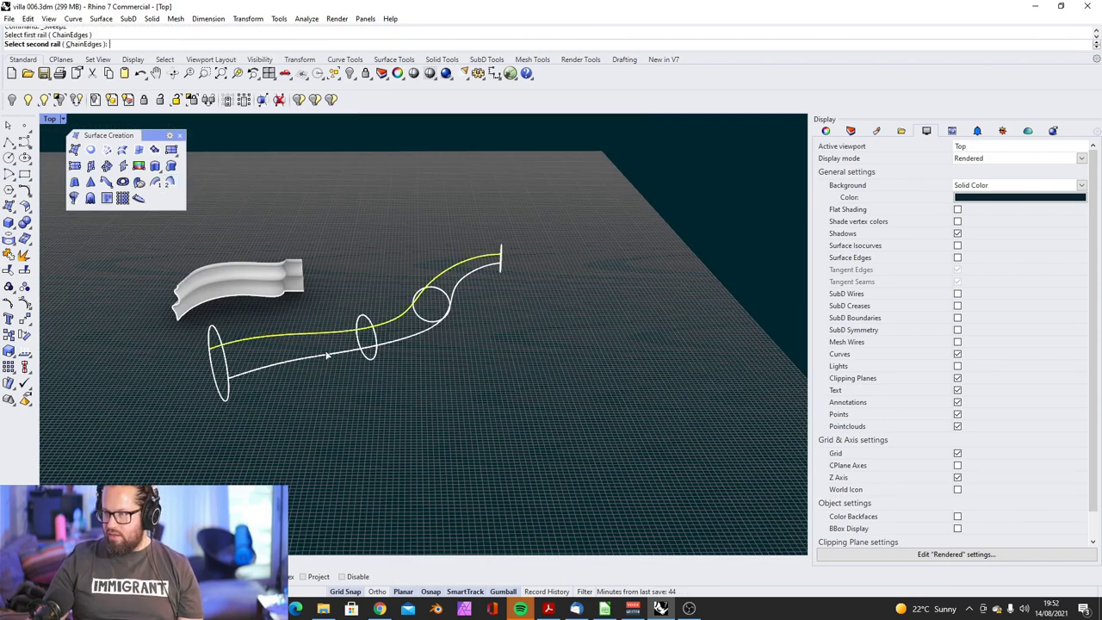
left_click(327, 356)
right_click_drag(327, 355, 415, 358)
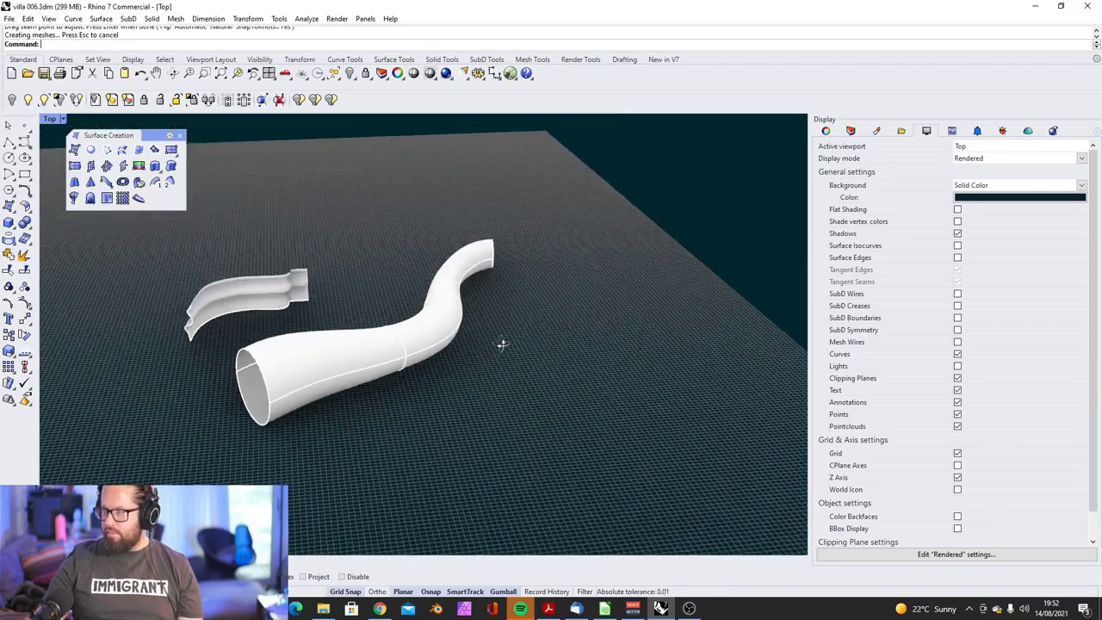
right_click_drag(502, 341, 362, 342)
scroll(333, 346, "up", 5)
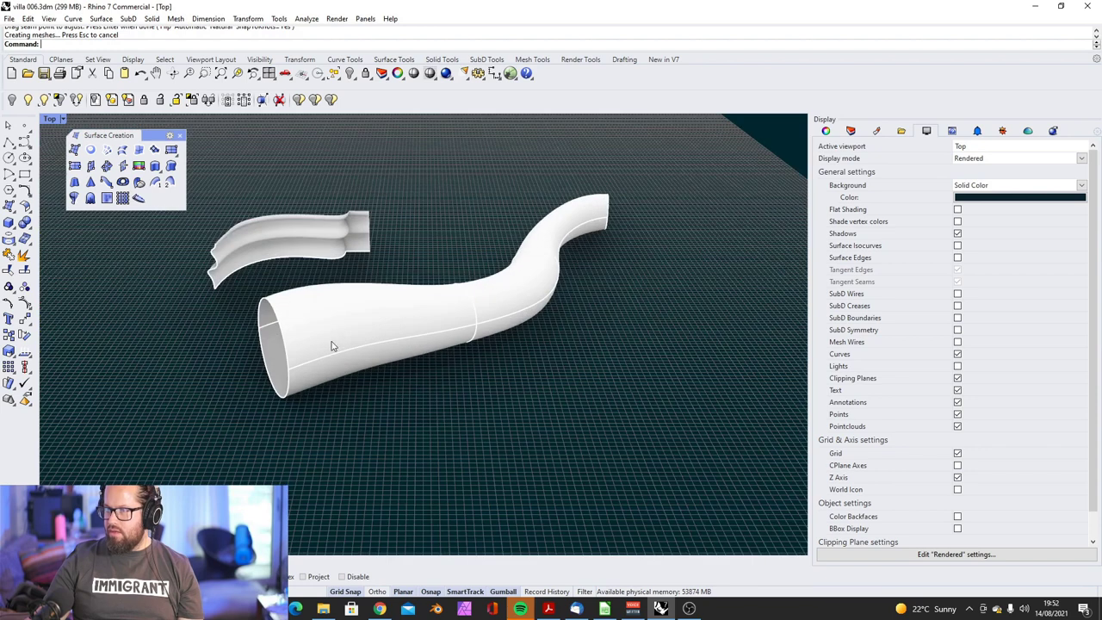
left_click(328, 228)
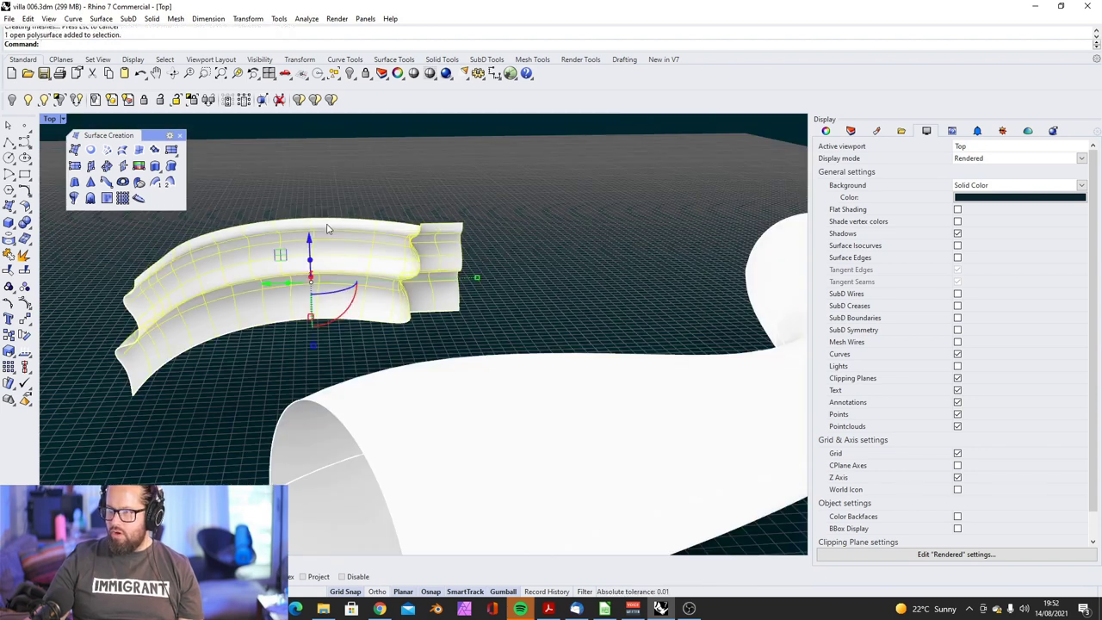
key("Escape")
scroll(302, 301, "down", 5)
scroll(332, 213, "up", 5)
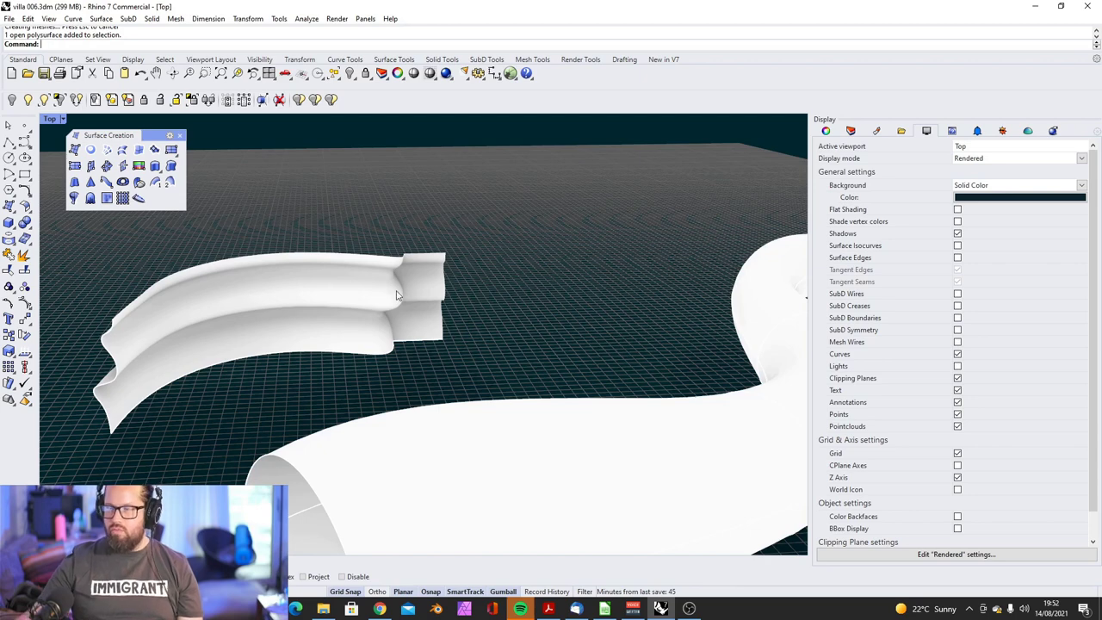
scroll(397, 296, "down", 5)
scroll(397, 299, "up", 3)
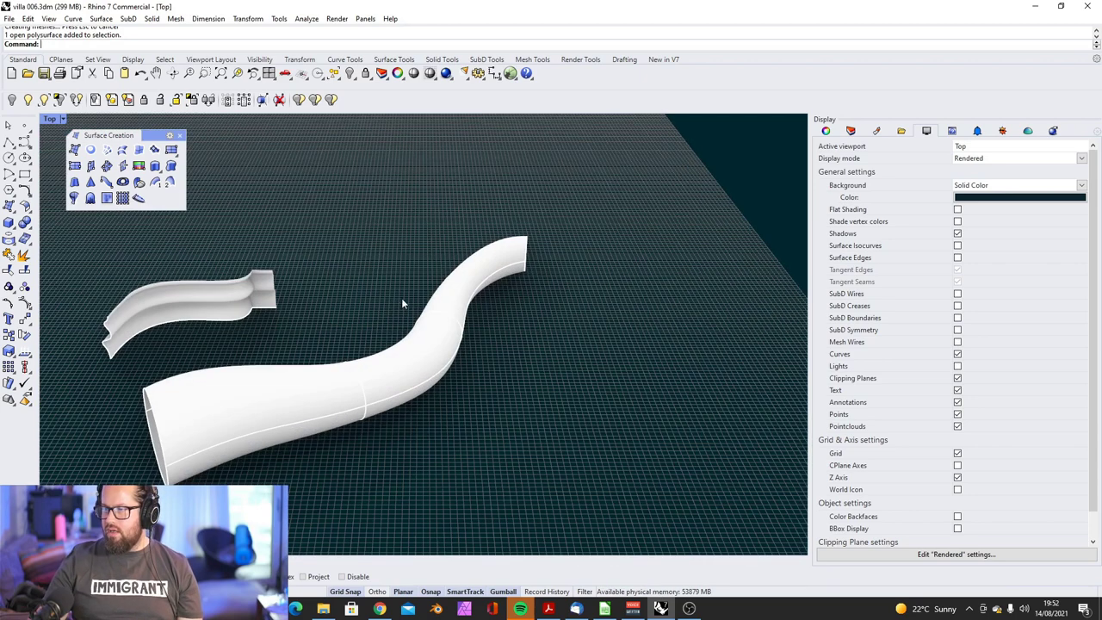
Step: Hide the swept tube surface and delete the profile circles, leaving only the two curved rails
left_click(461, 288)
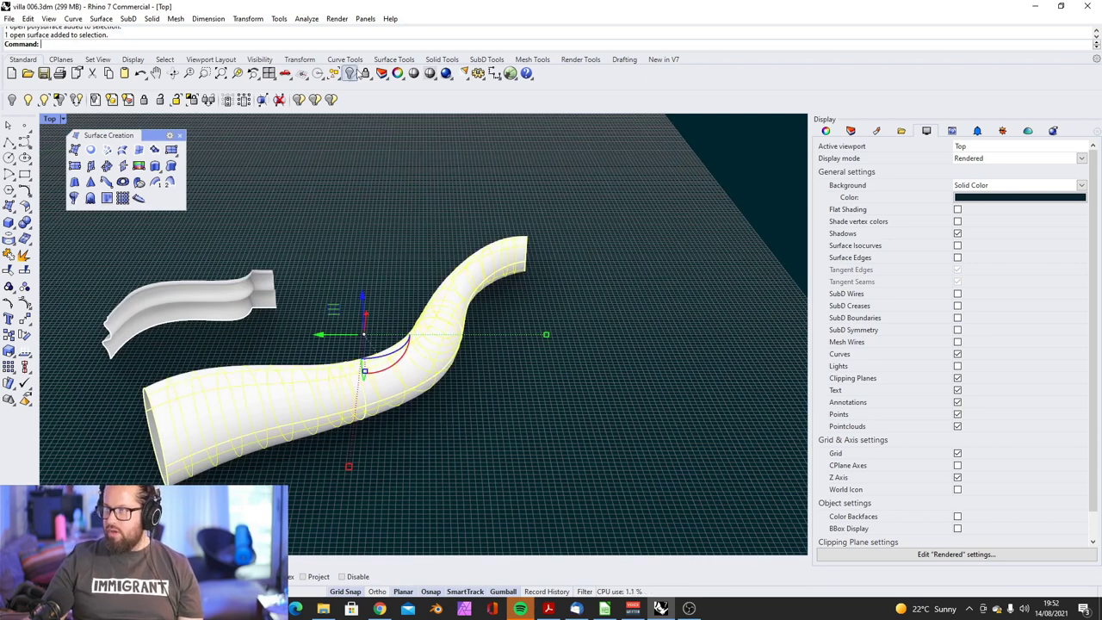
left_click(351, 72)
left_click(518, 269)
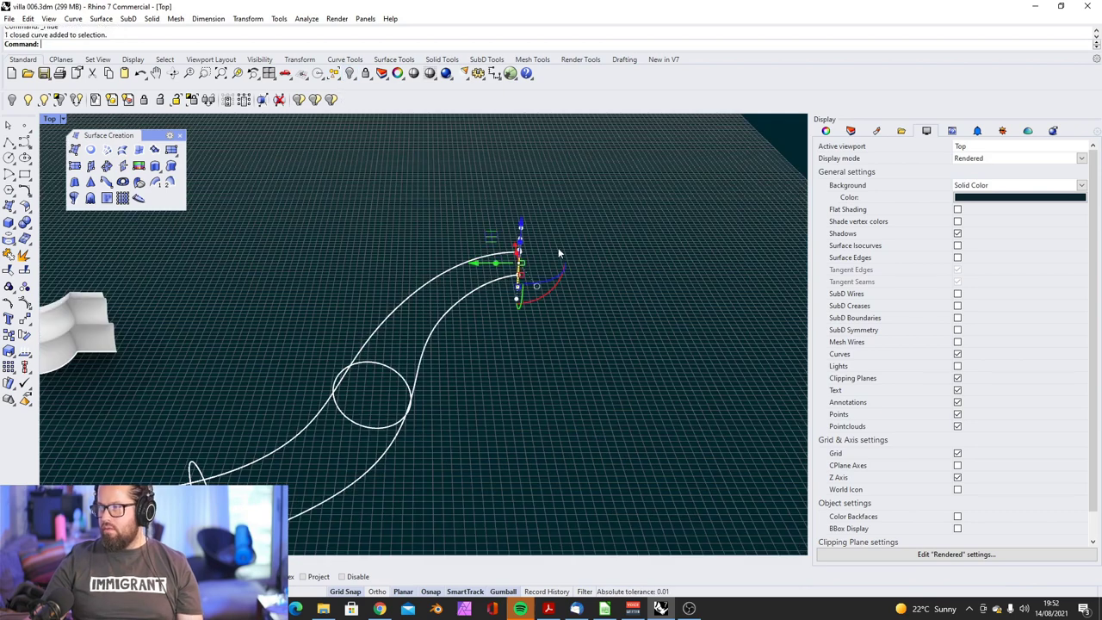
key("Delete")
right_click_drag(554, 249, 480, 303)
left_click(480, 292)
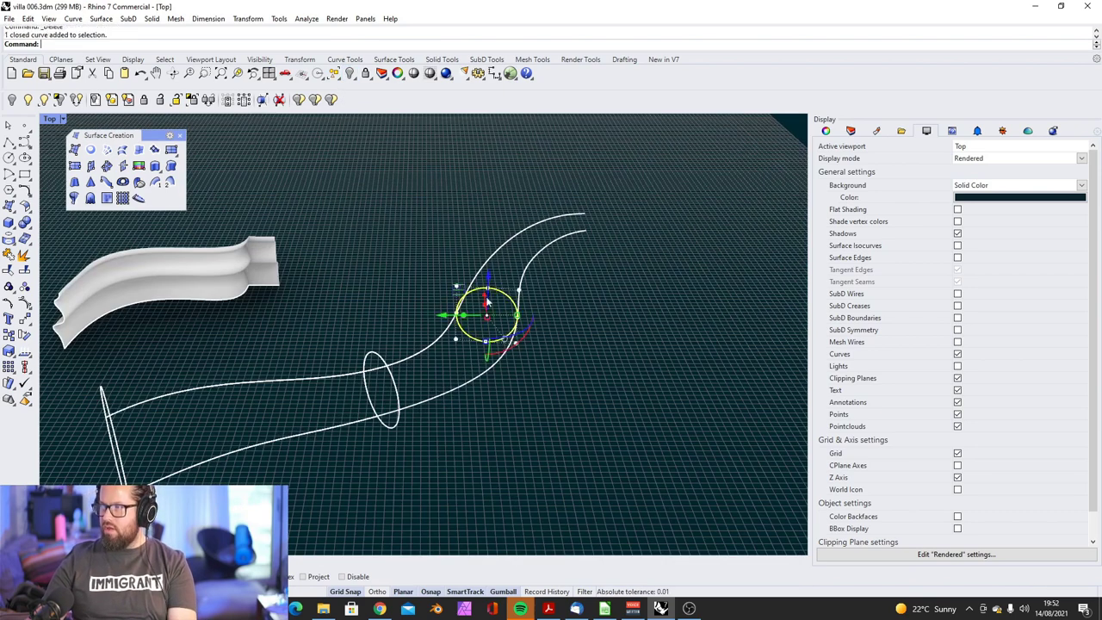
key("Delete")
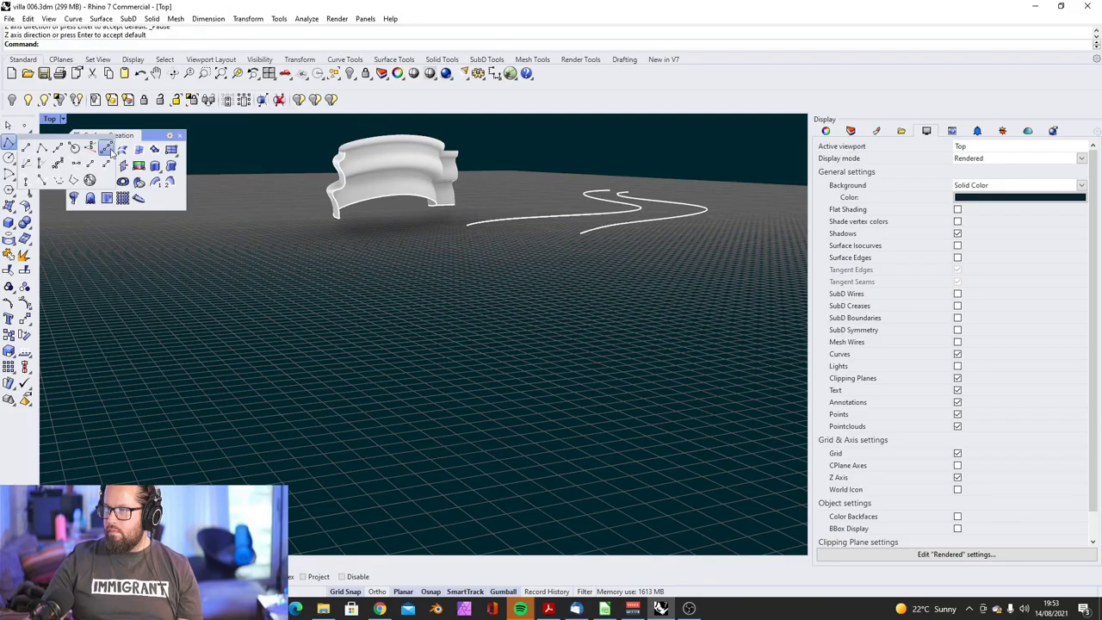
Step: Draw a vertical line upward from the near endpoint of the rail closer to the wavy swept surface
left_click(99, 151)
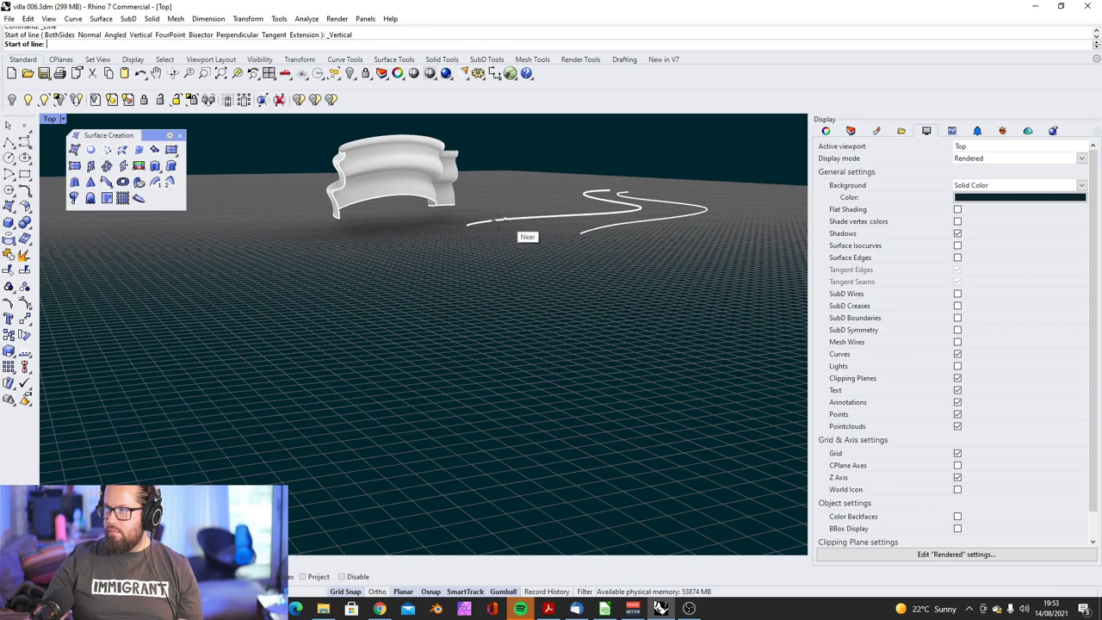
left_click(464, 224)
left_click(480, 128)
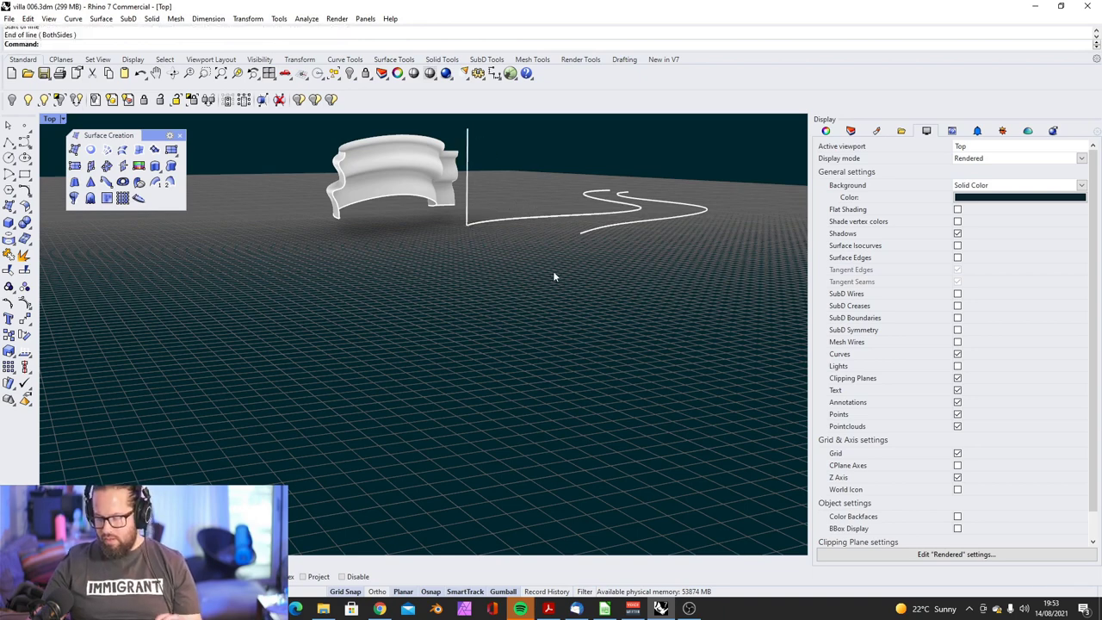
right_click_drag(552, 270, 548, 308)
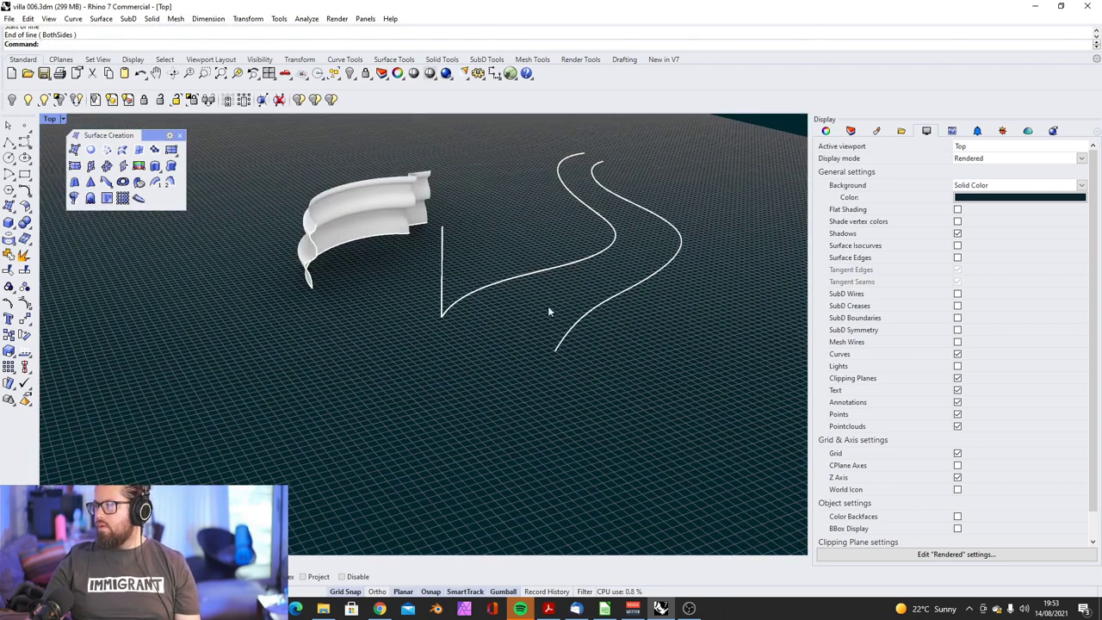
Step: Set a vertical construction plane by three points, using the near endpoints of both rails and the top of the vertical line
left_click(301, 74)
left_click(351, 117)
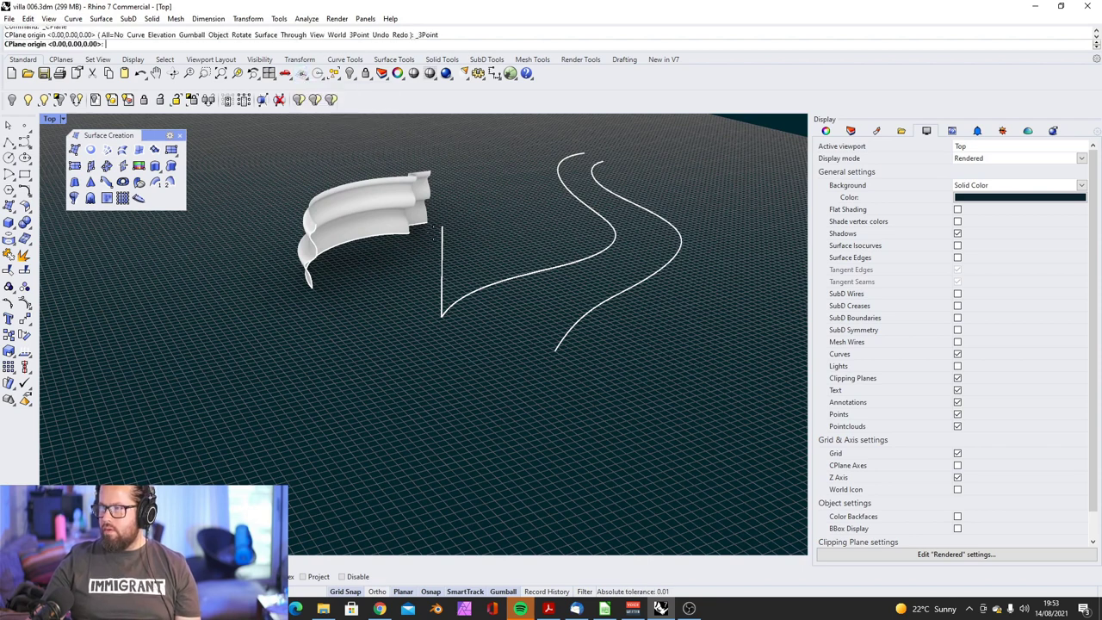
left_click(442, 318)
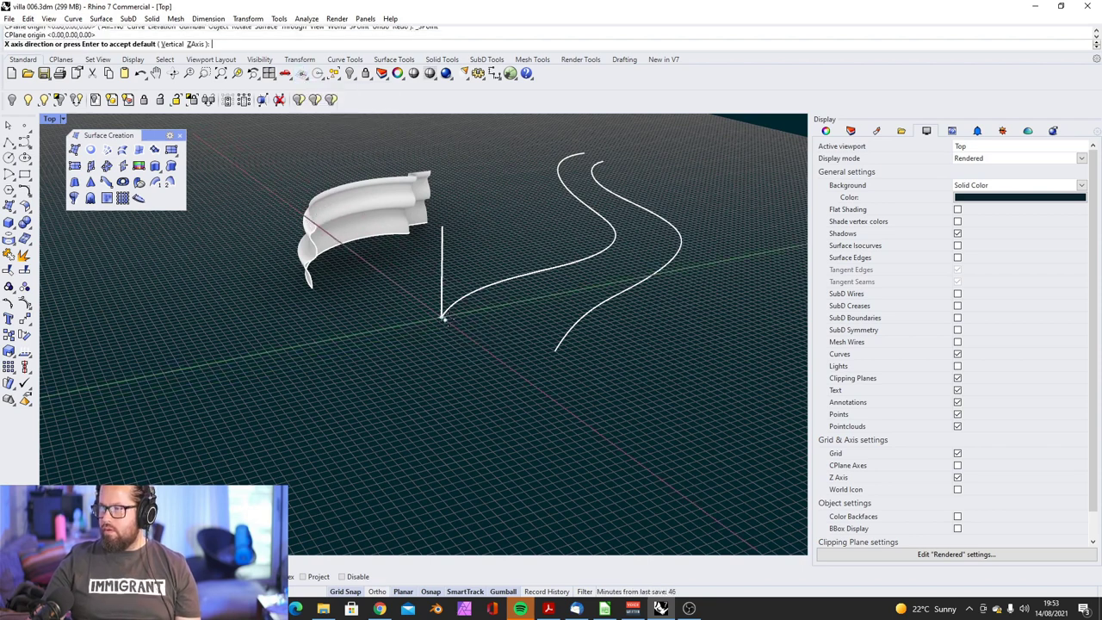
left_click(555, 351)
left_click(441, 233)
scroll(393, 312, "down", 5)
right_click_drag(393, 312, 495, 305)
scroll(516, 286, "up", 7)
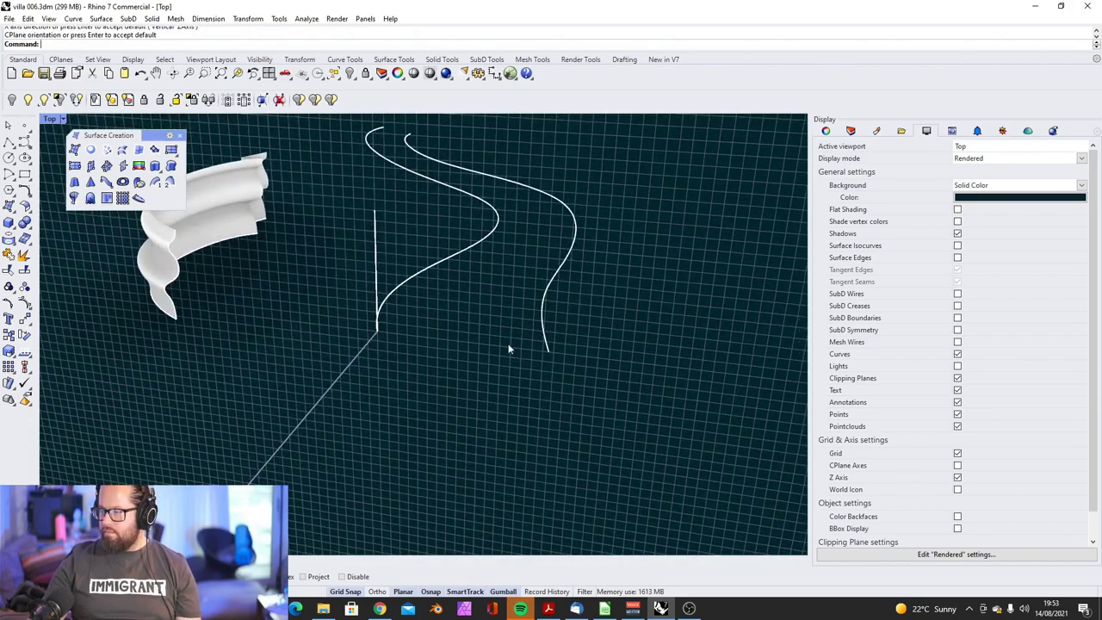
right_click_drag(405, 300, 471, 286)
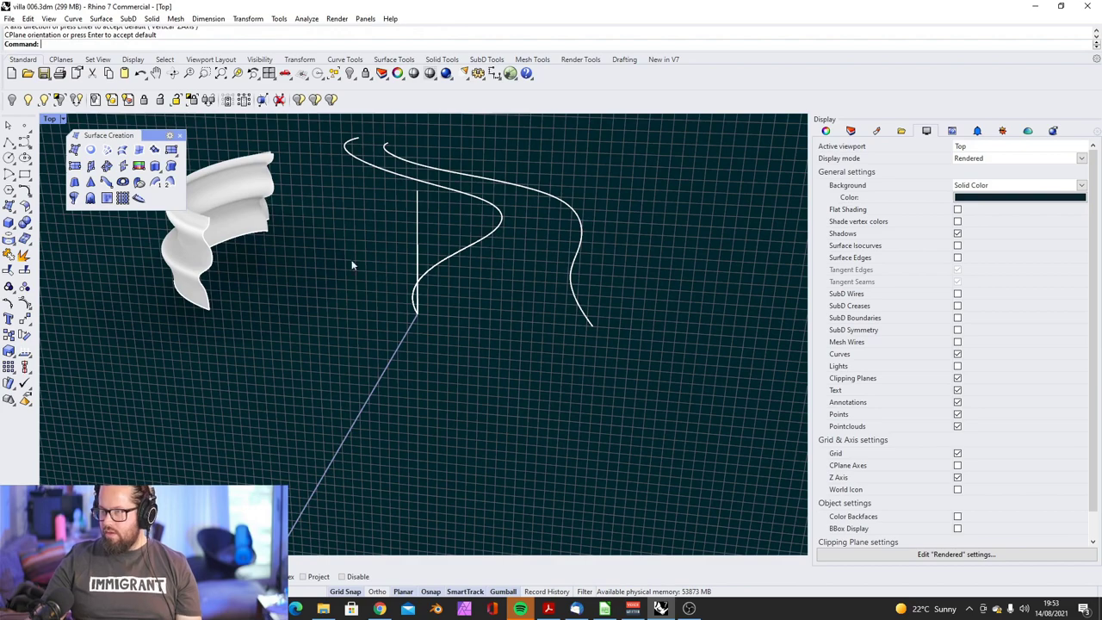
Step: Draw a wavy degree 3 curve between the rails' near endpoints, delete the vertical helper line, and reset the construction plane to World Top
left_click(28, 143)
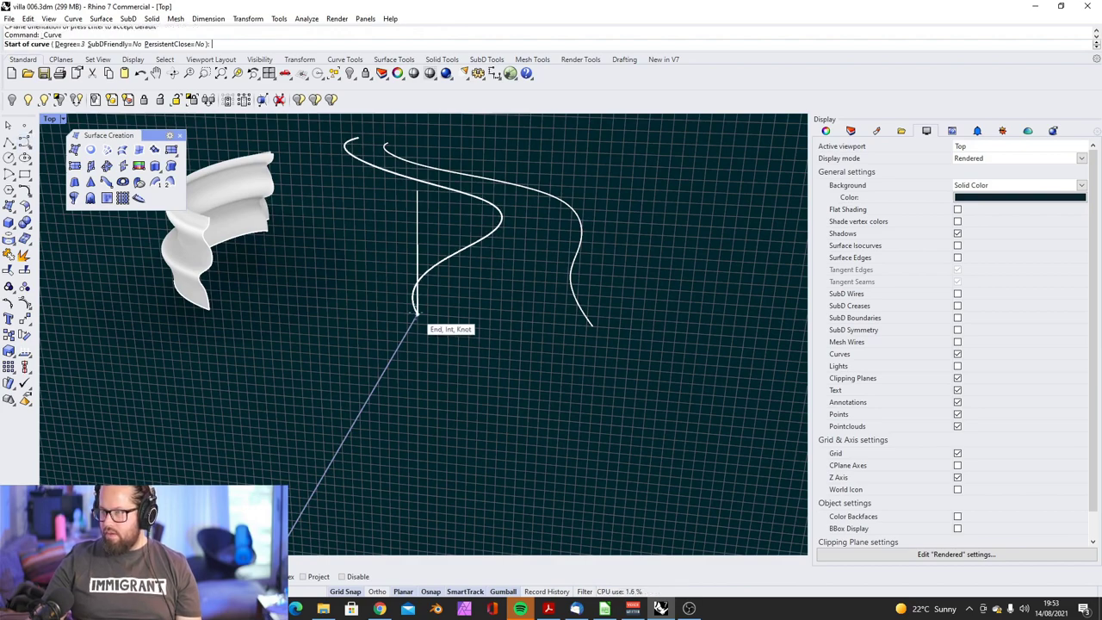
right_click_drag(375, 252, 452, 248)
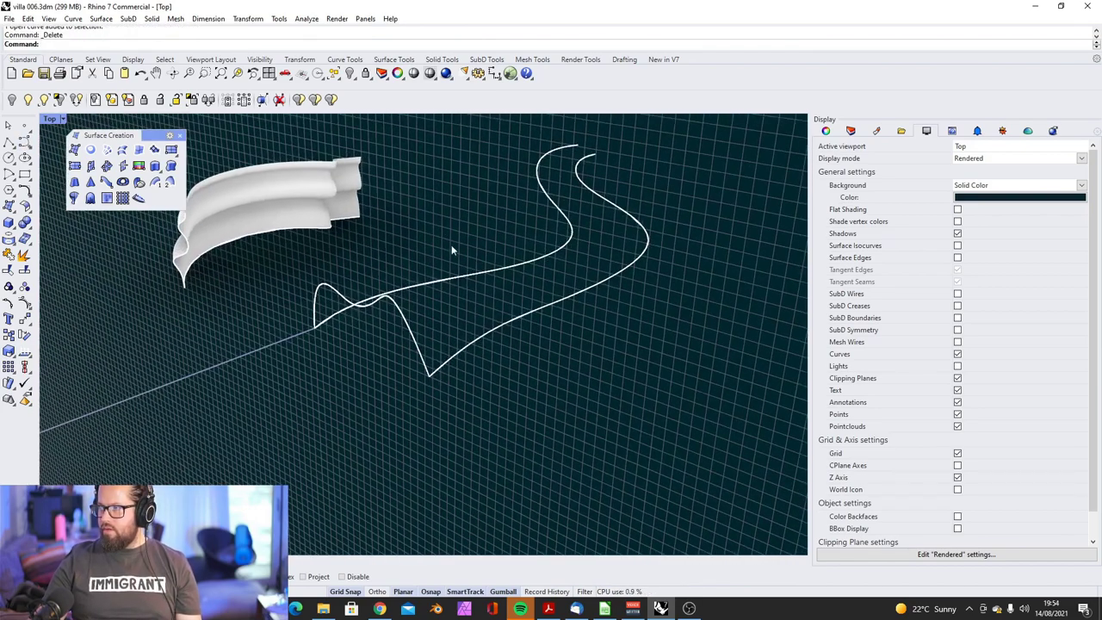
left_click(301, 79)
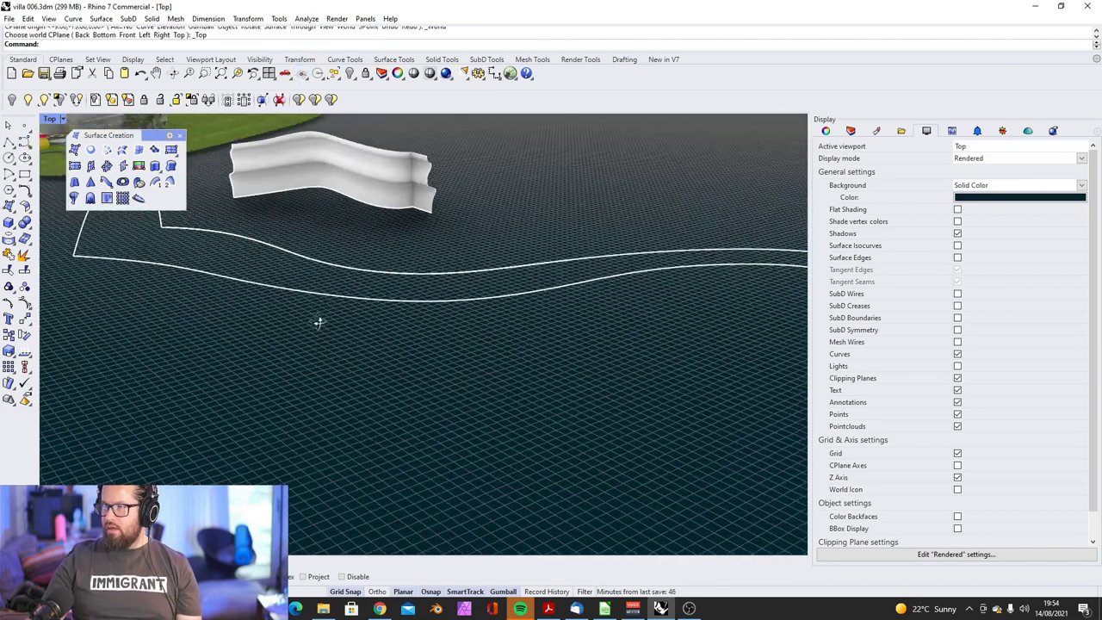
right_click_drag(318, 321, 389, 341)
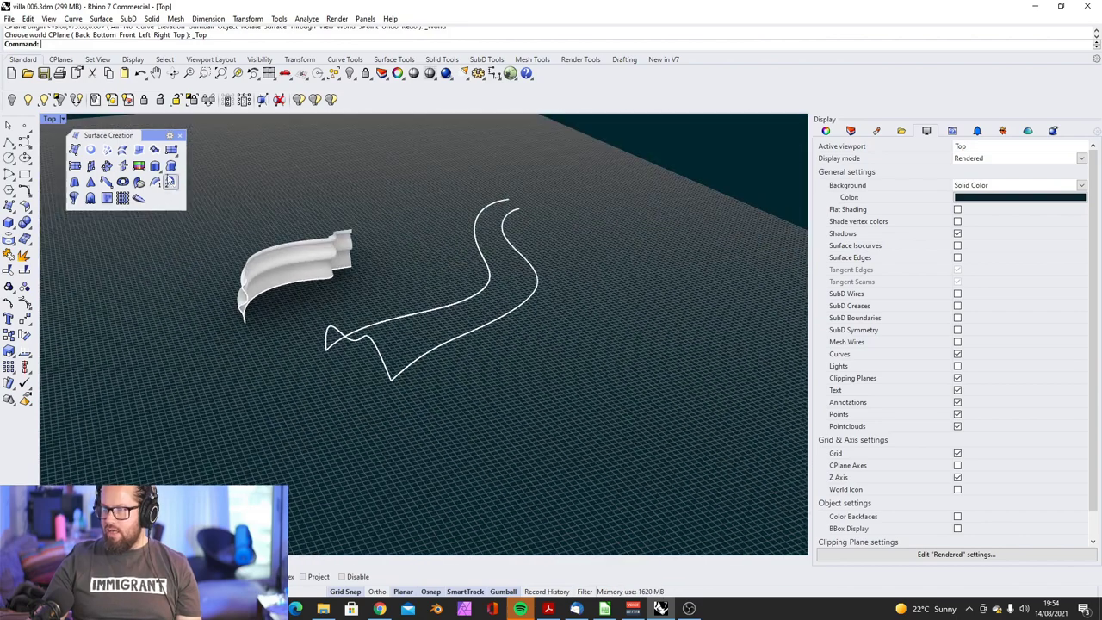
Step: Sweep the wavy profile curve along both curved rails with Sweep 2 Rails to create an open surface
left_click(171, 181)
left_click(482, 326)
left_click(438, 310)
left_click(376, 346)
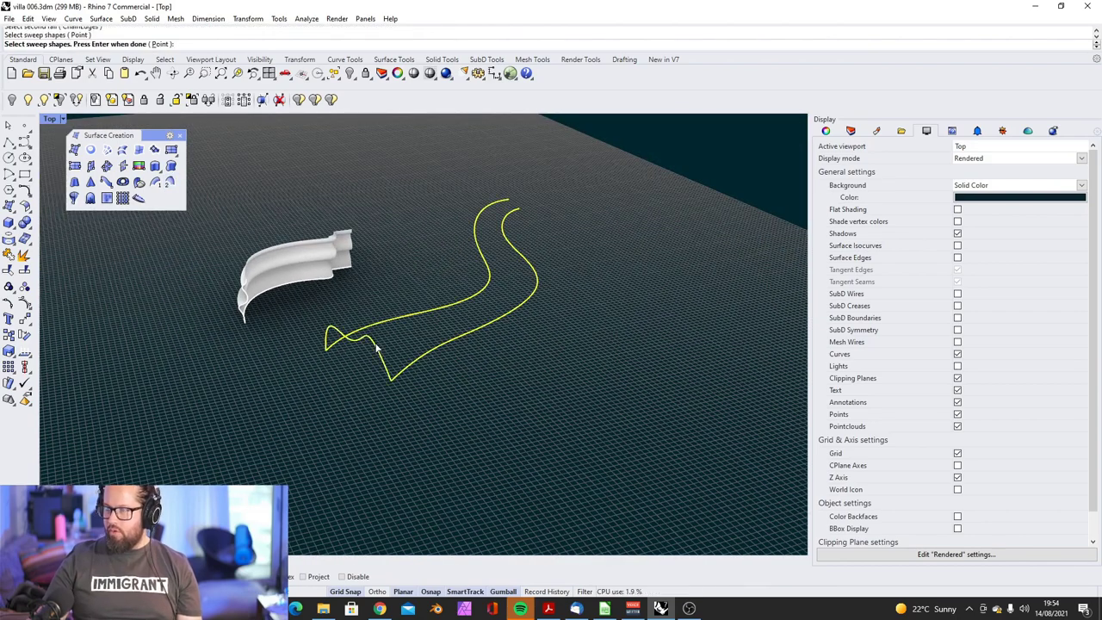
right_click_drag(370, 341, 288, 329)
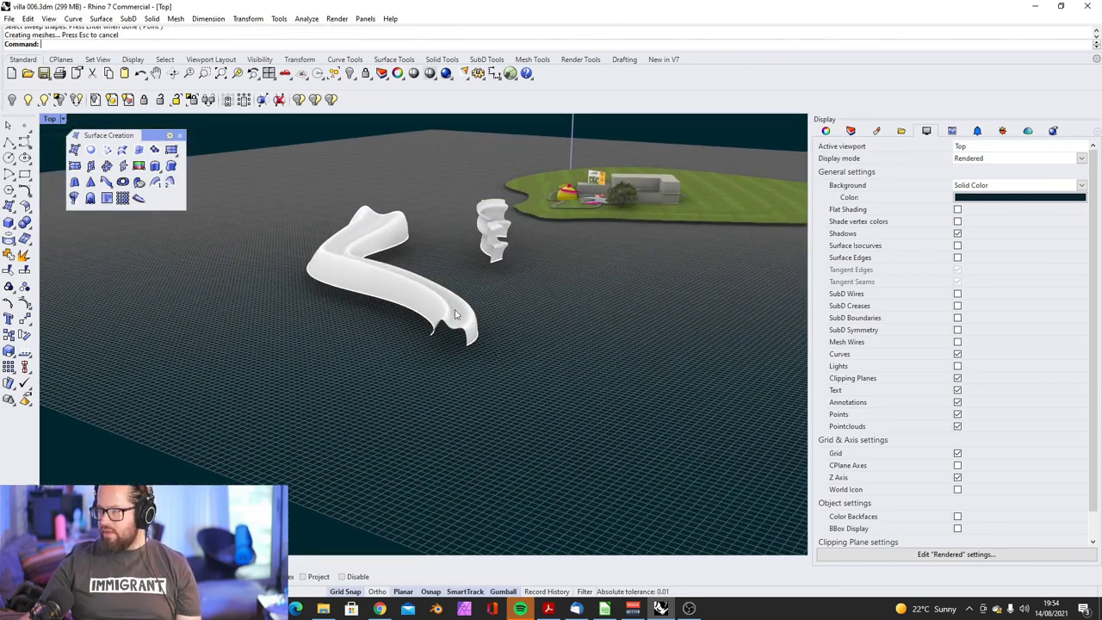
scroll(456, 314, "up", 5)
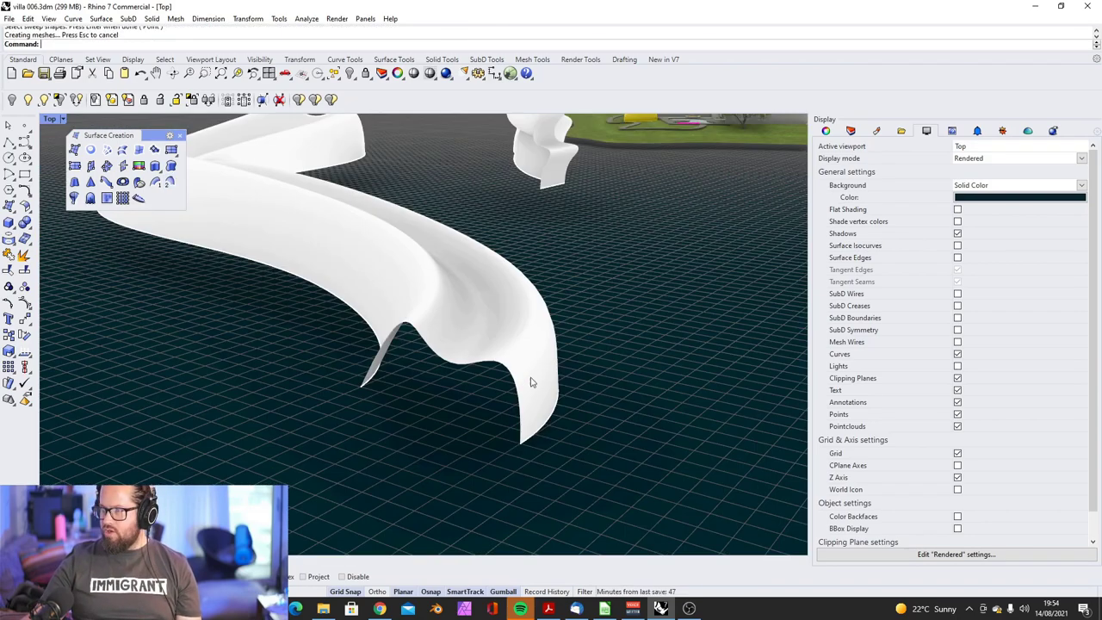
right_click_drag(531, 382, 199, 250)
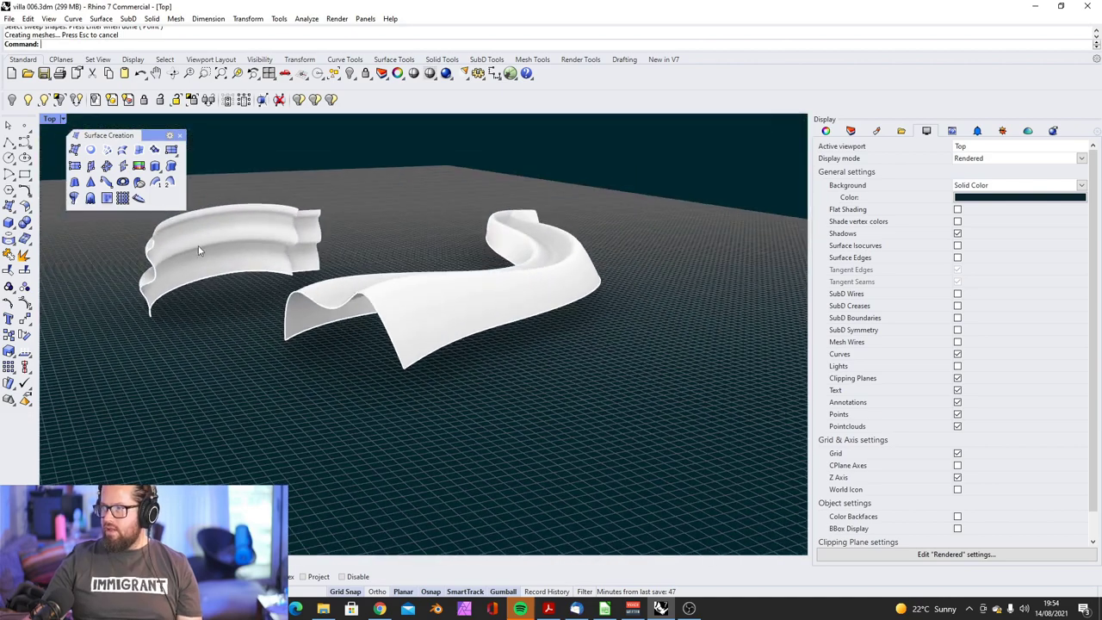
Step: Delete the older one-rail swept polysurface, keeping its wavy profile and rail curves
left_click(151, 251)
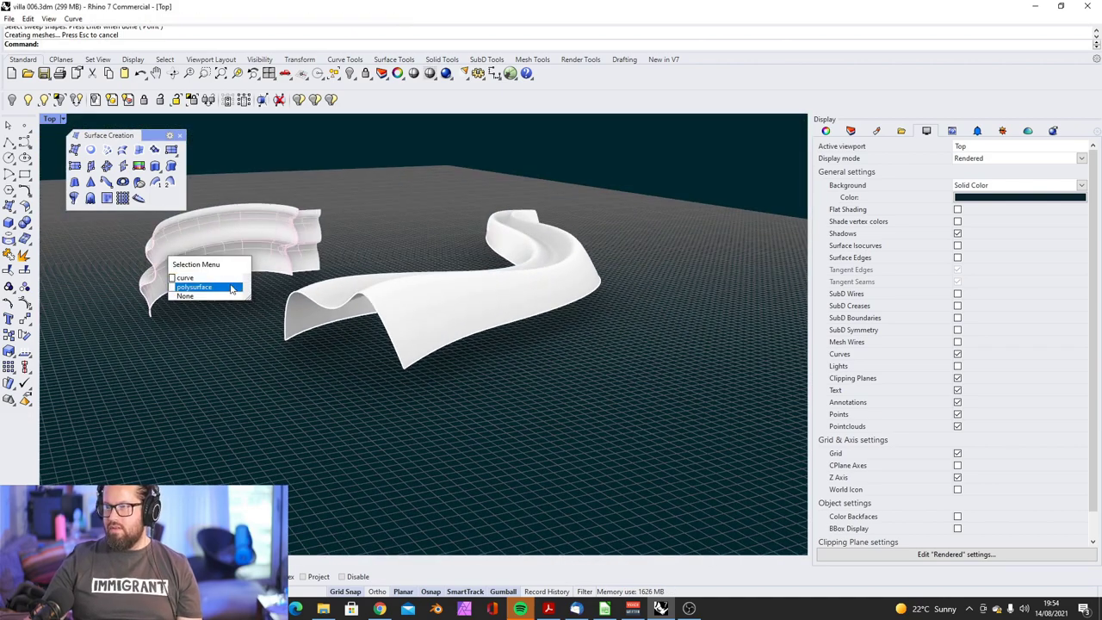
left_click(198, 282)
scroll(259, 259, "up", 3)
key("Delete")
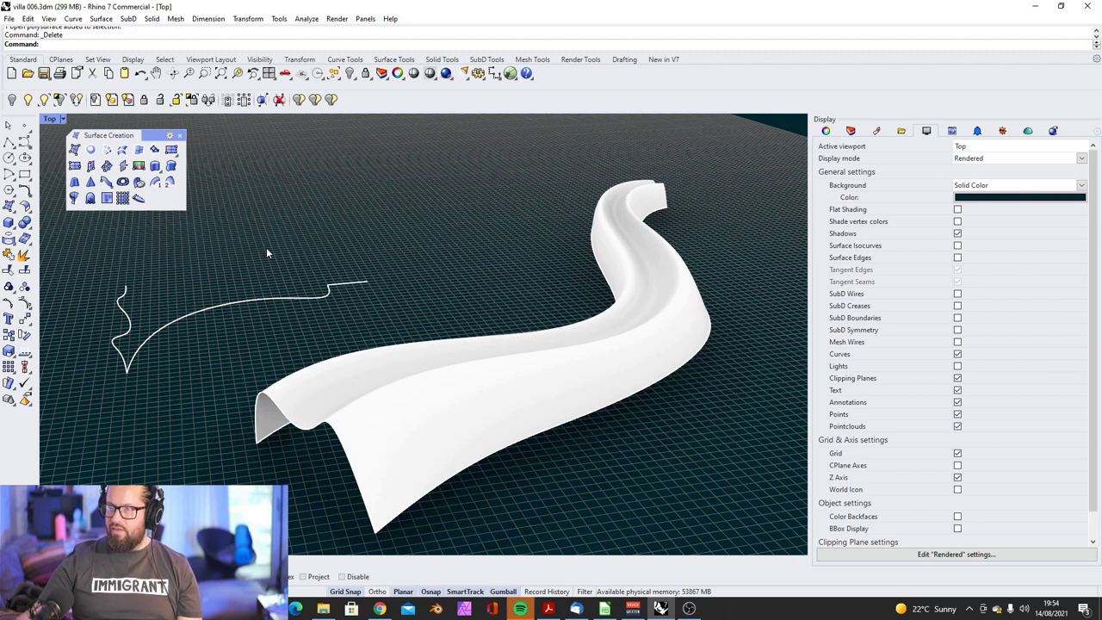
Step: Draw a vertical line upward from the far endpoint of the single rail curve
scroll(176, 318, "up", 4)
left_click(10, 143)
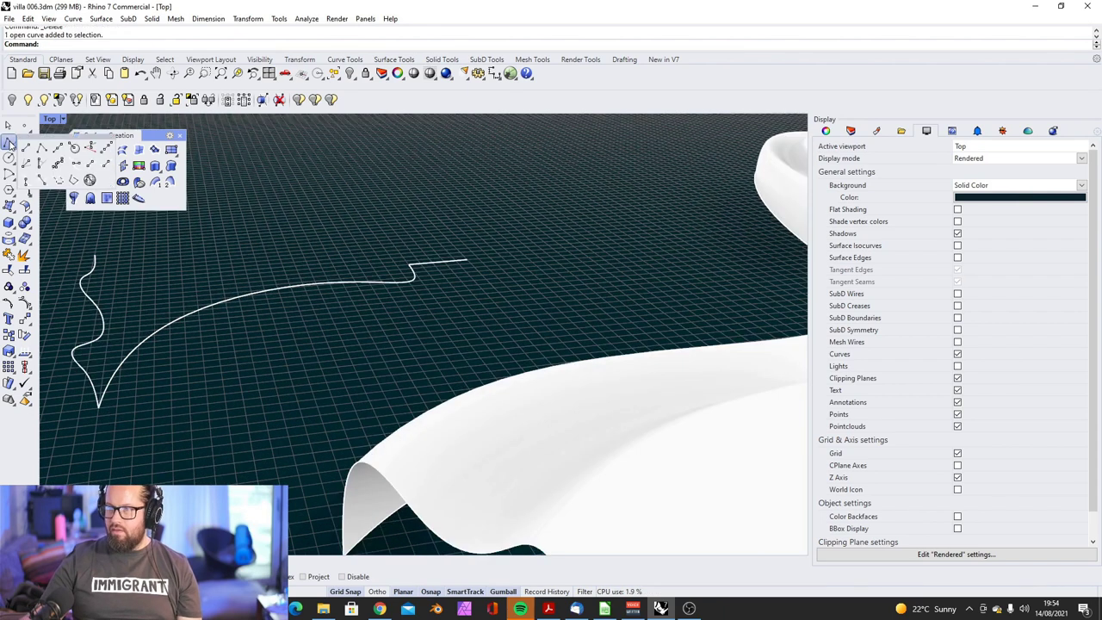
left_click(90, 148)
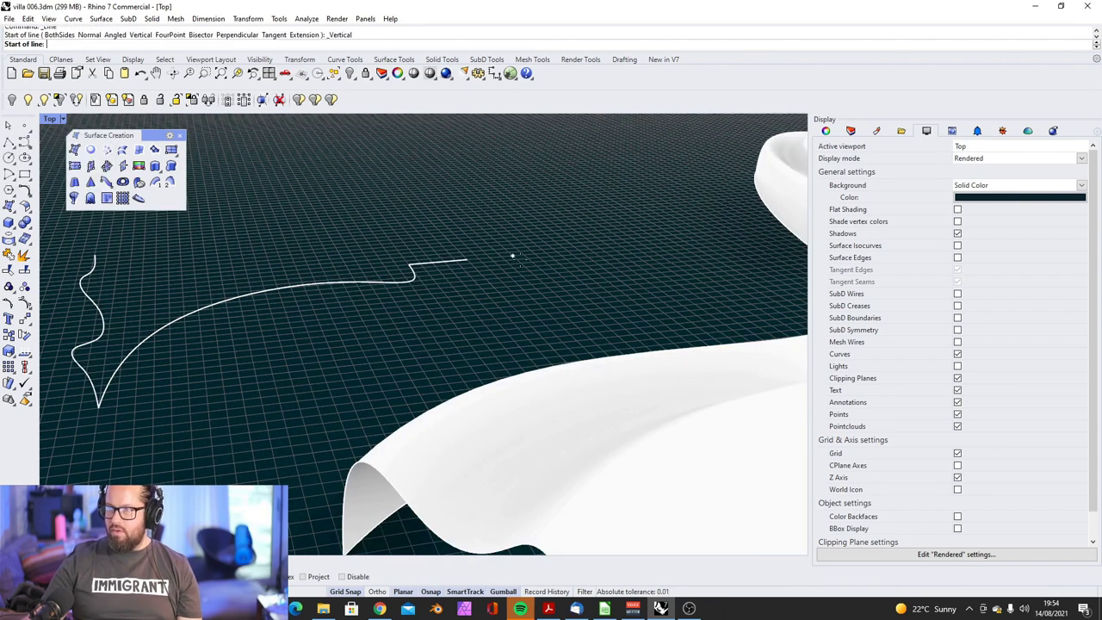
left_click(467, 259)
left_click(467, 200)
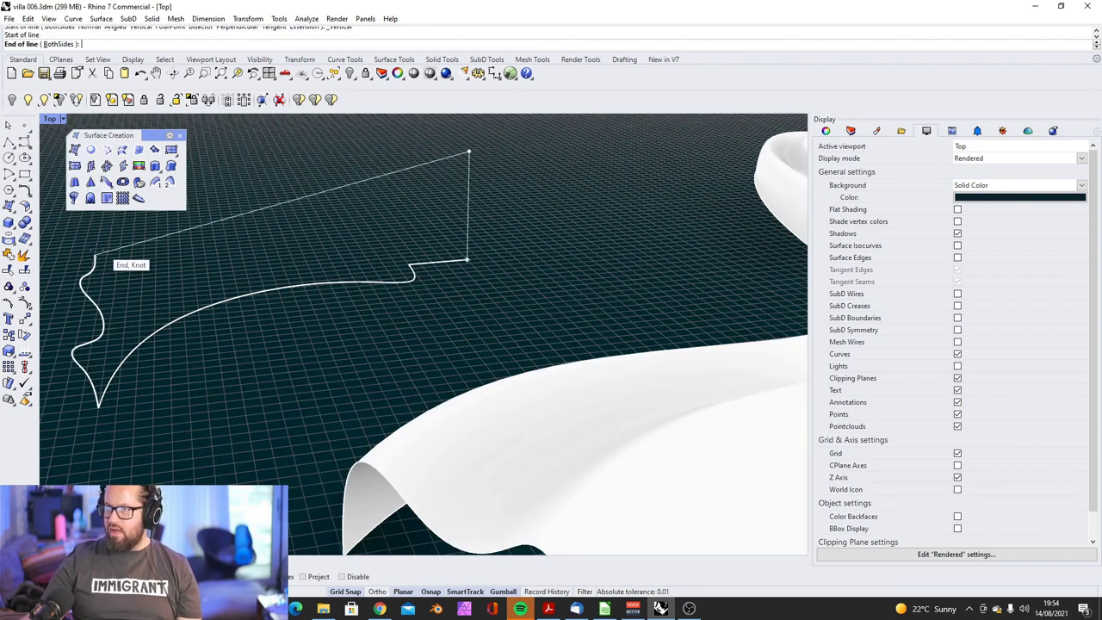
Step: Sweep the wavy profile and the straight vertical line along the single rail curve with Sweep 1 Rail
left_click(155, 181)
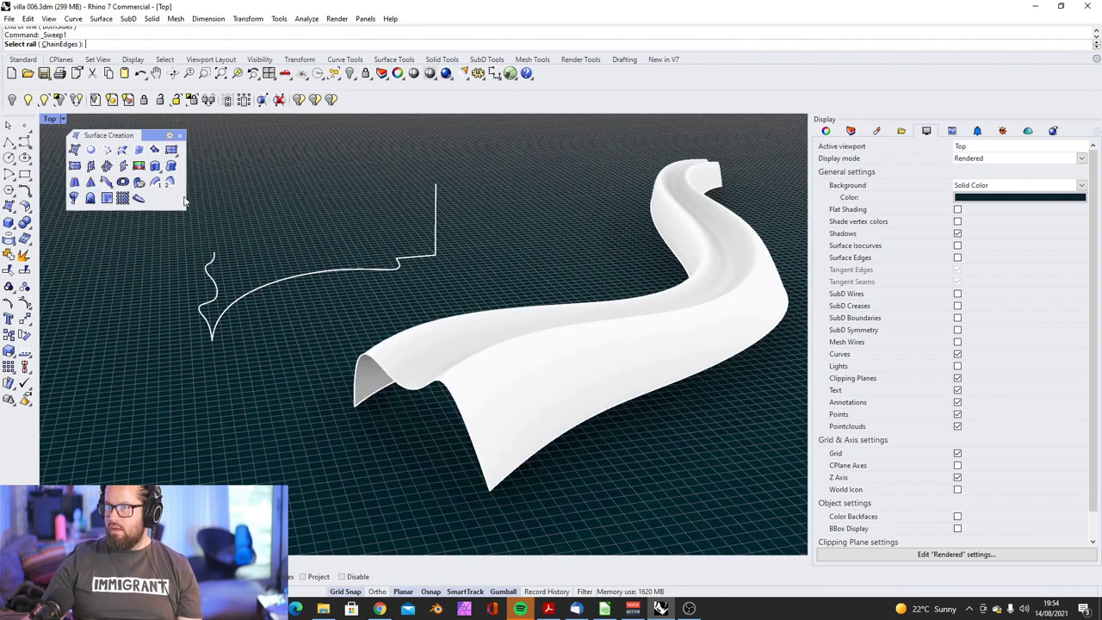
left_click(282, 284)
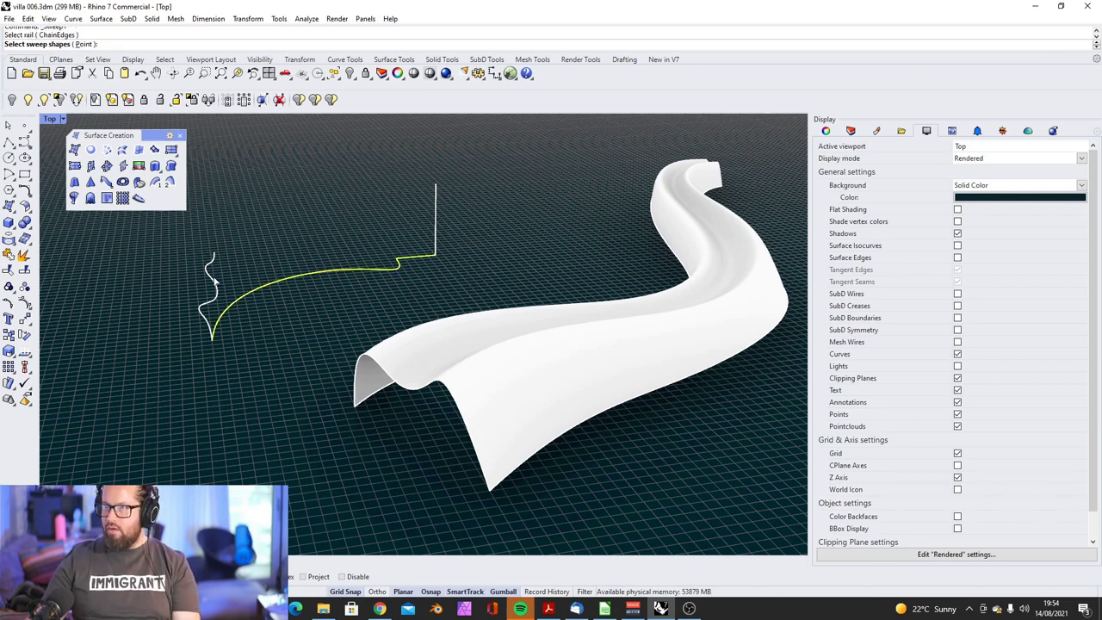
left_click(215, 277)
left_click(436, 200)
key("Return")
right_click_drag(366, 297, 418, 355)
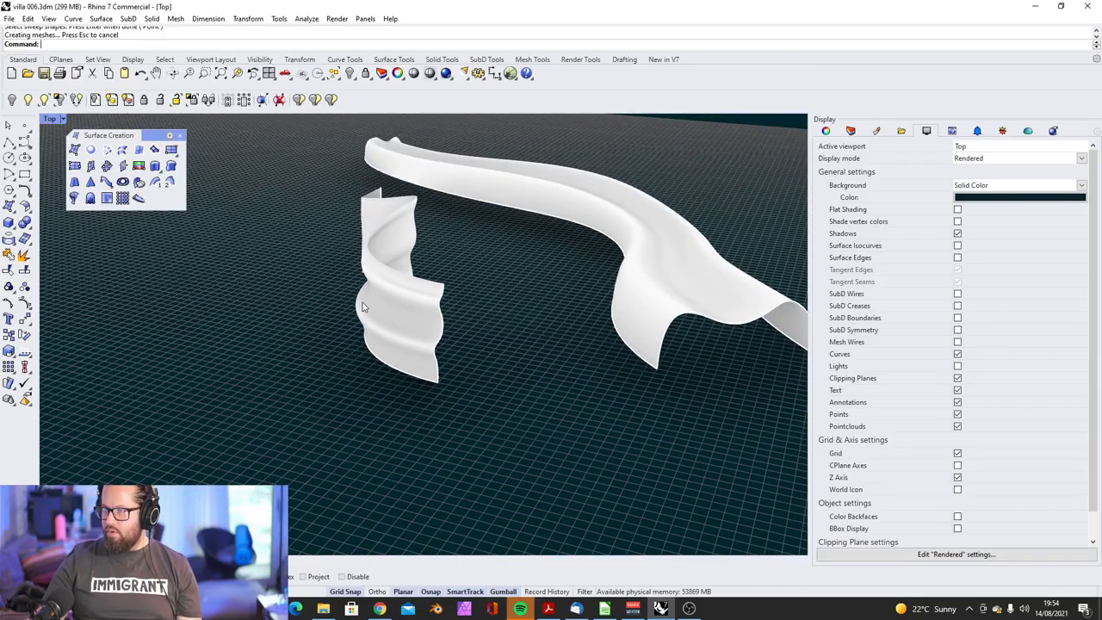
right_click_drag(362, 302, 495, 272)
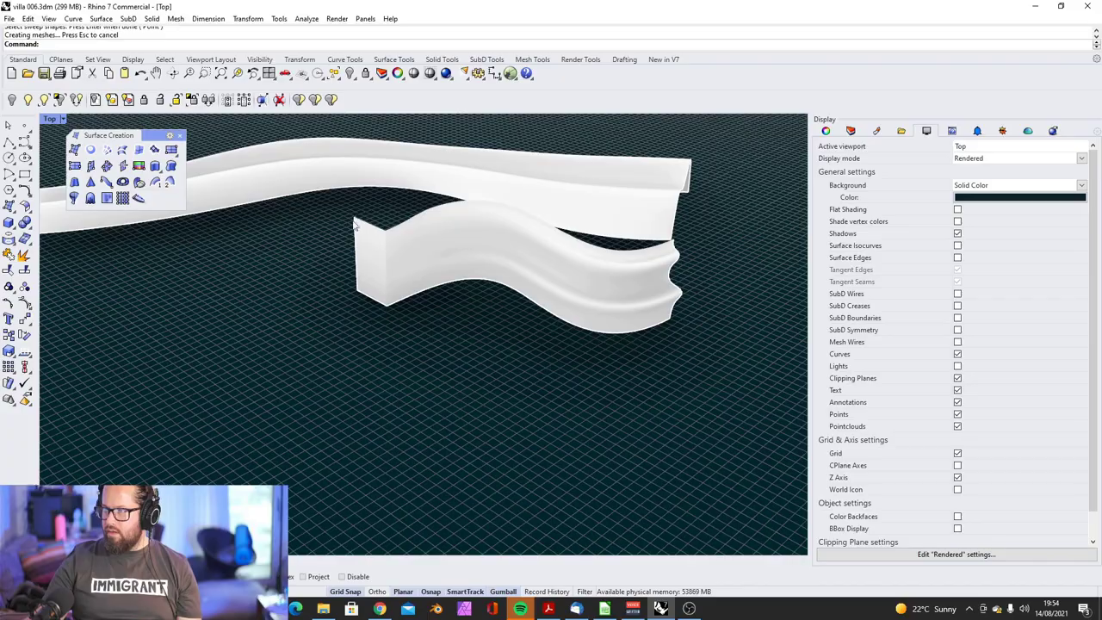
right_click_drag(425, 280, 401, 253)
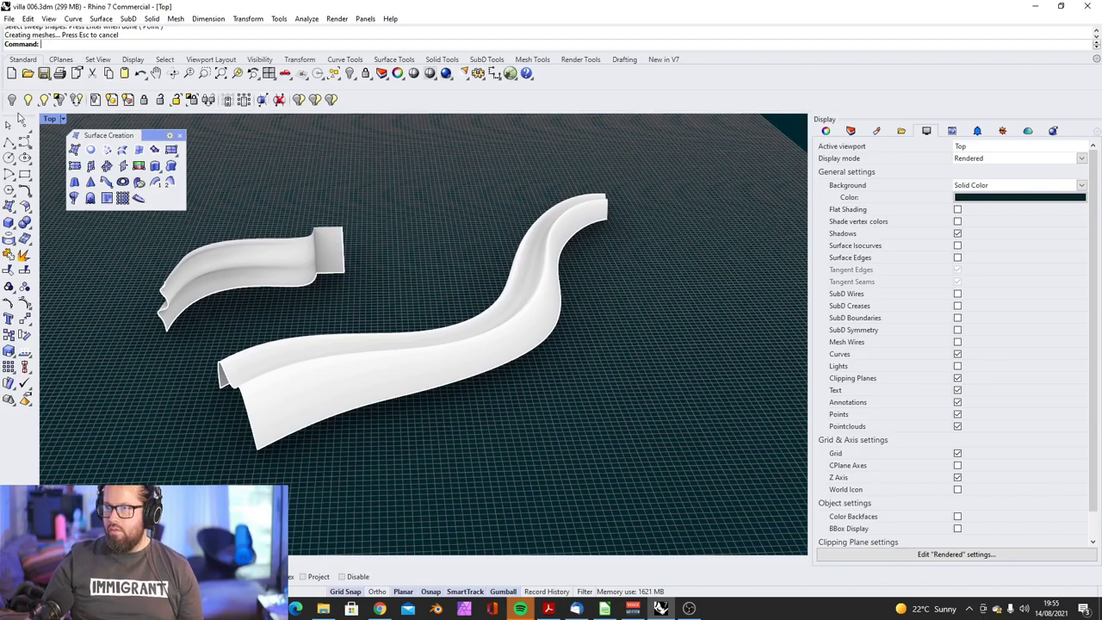
Step: Draw a vertical line upward from the grid in the empty area between the two swept surfaces
left_click(9, 143)
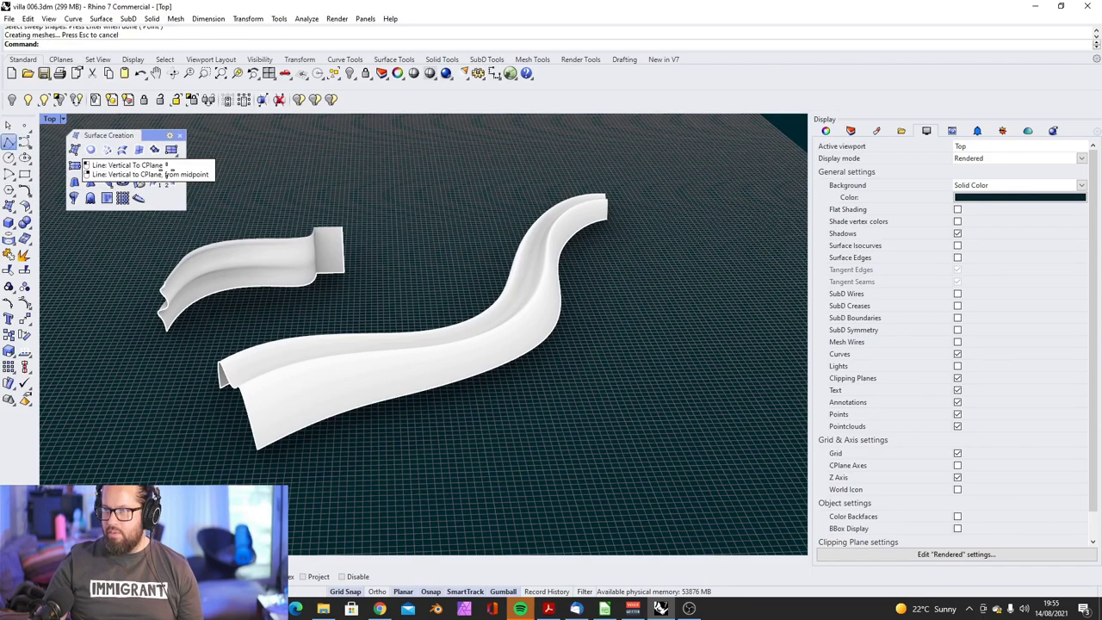
left_click(90, 149)
left_click(400, 265)
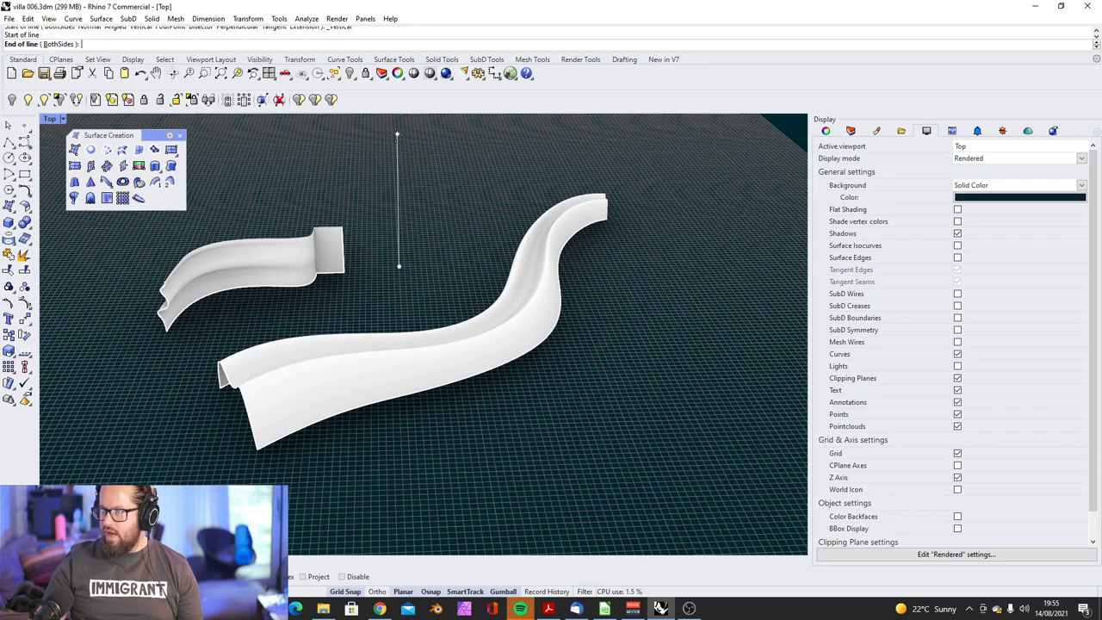
left_click(397, 132)
right_click_drag(428, 252, 417, 185)
scroll(417, 185, "up", 3)
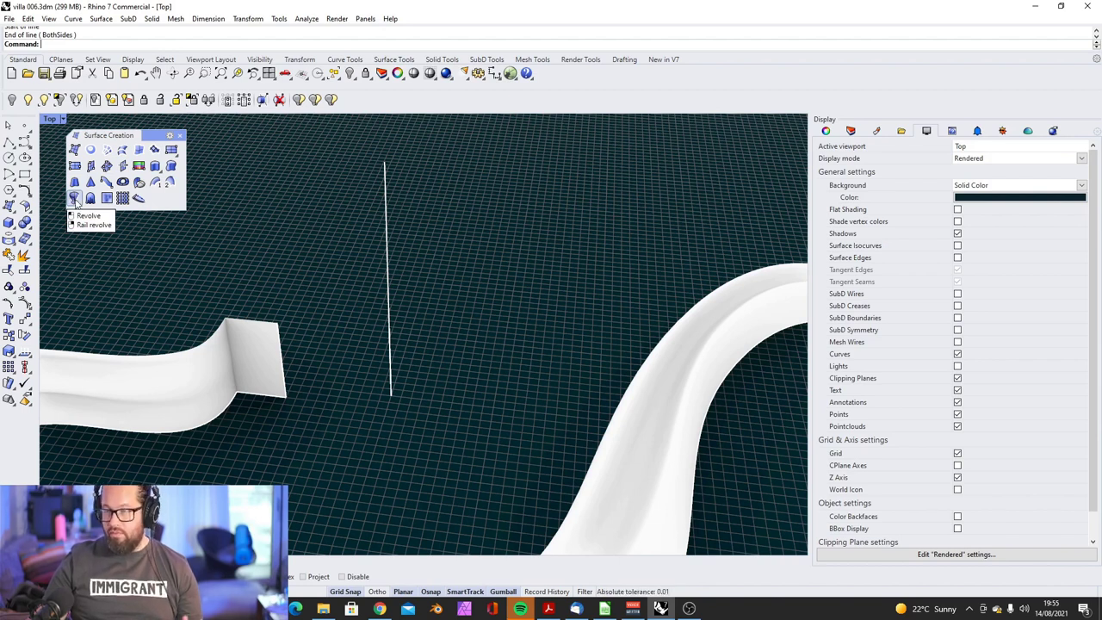
Step: Draw a short horizontal line outward from the base of the vertical line
left_click(11, 145)
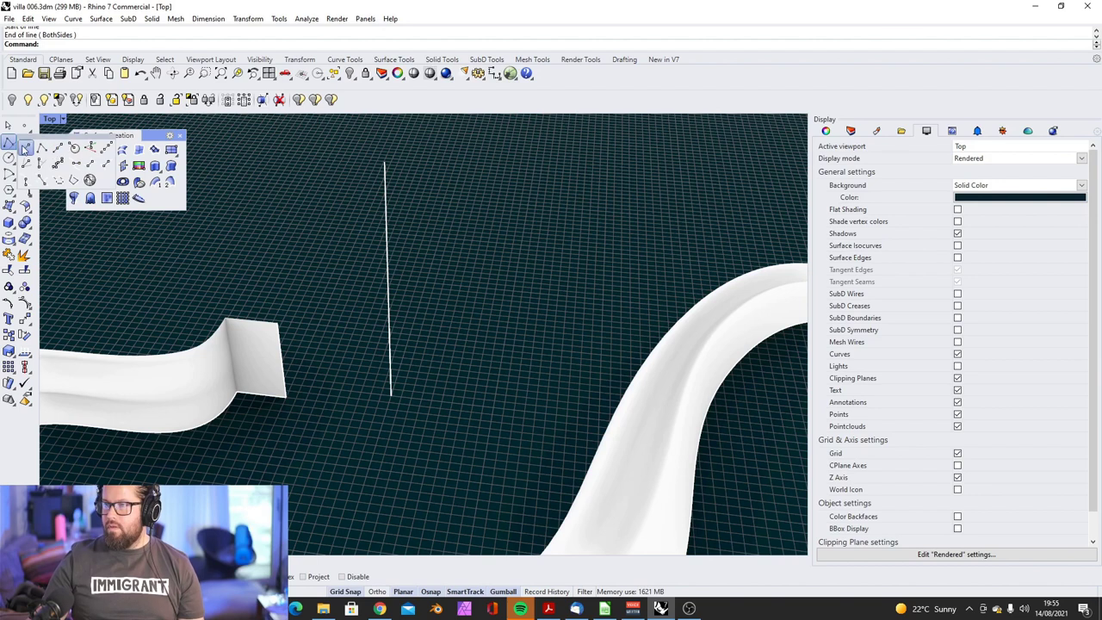
left_click(26, 148)
left_click(392, 394)
left_click(481, 408)
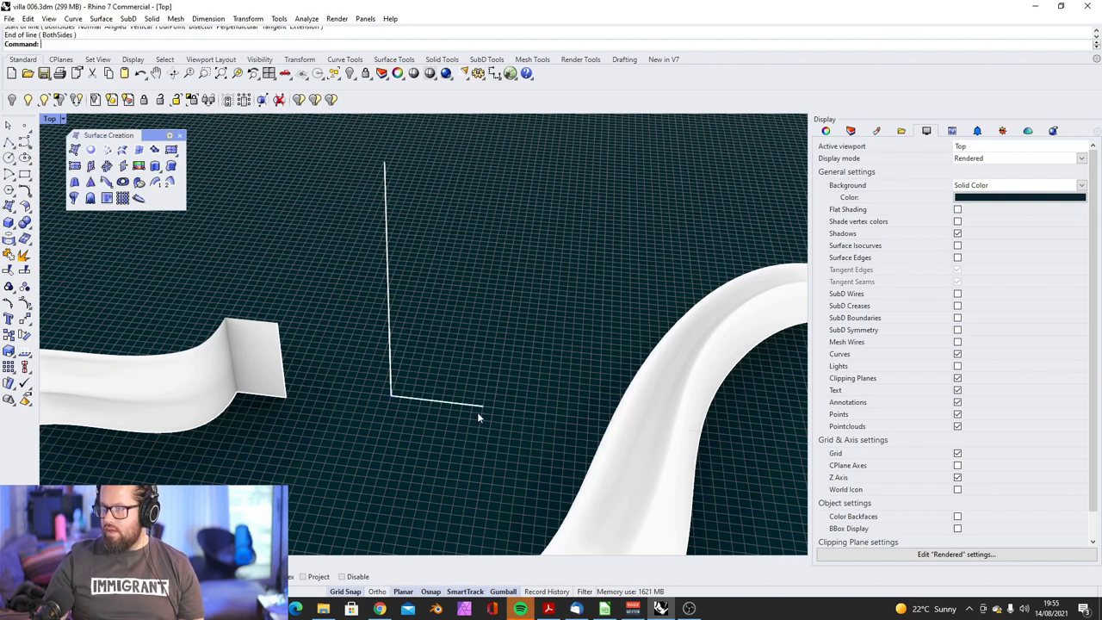
Step: Set the construction plane to the upright plane defined by the vertical line and the short horizontal line
right_click(478, 412)
left_click(303, 75)
left_click(306, 78)
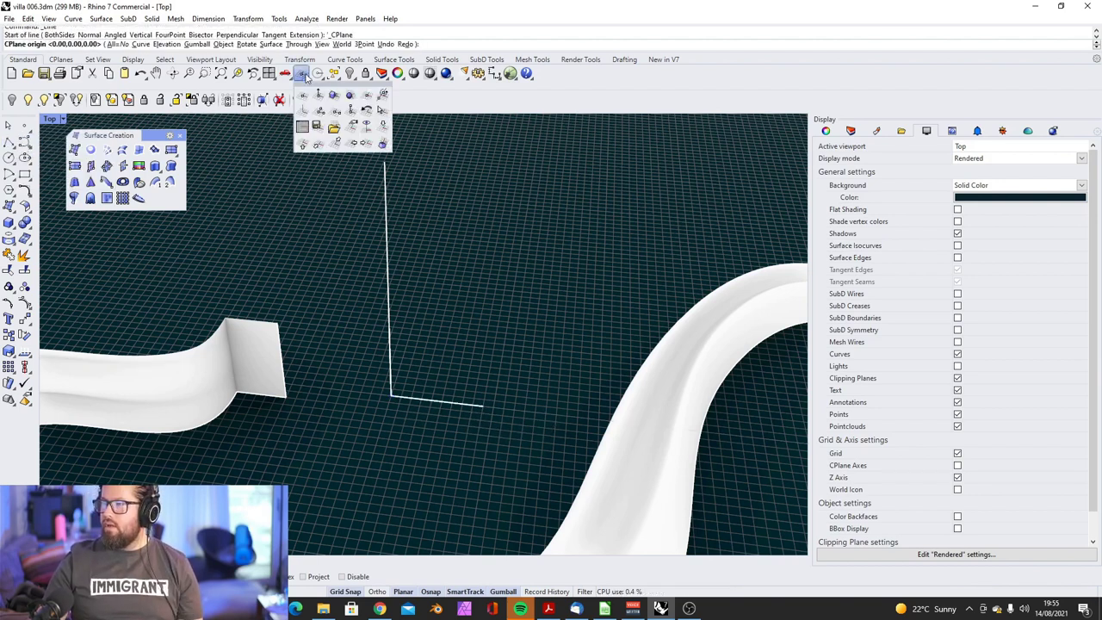
left_click(320, 126)
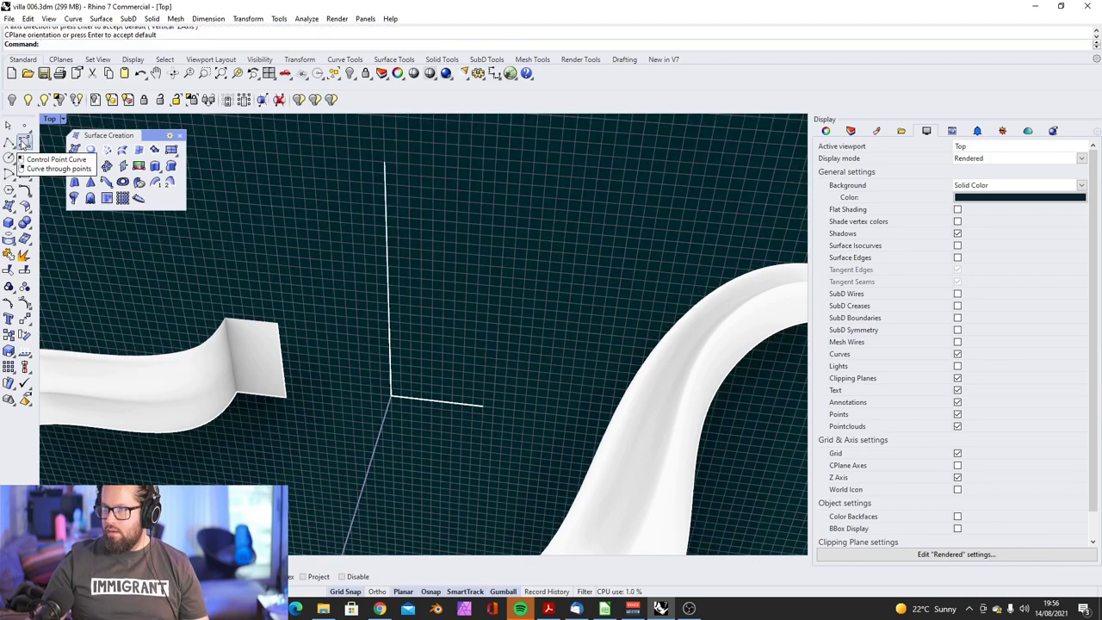
Step: Draw a half-teardrop control point curve between the vertical line's top and base, and reset the construction plane to World Top
left_click(23, 142)
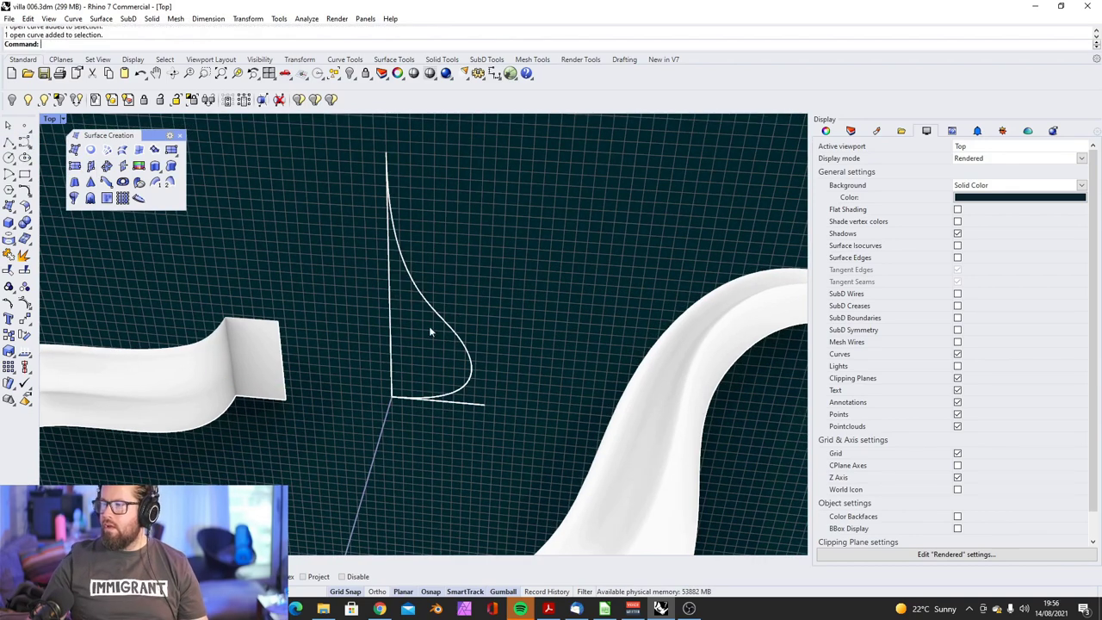
right_click_drag(429, 331, 344, 258)
left_click(302, 76)
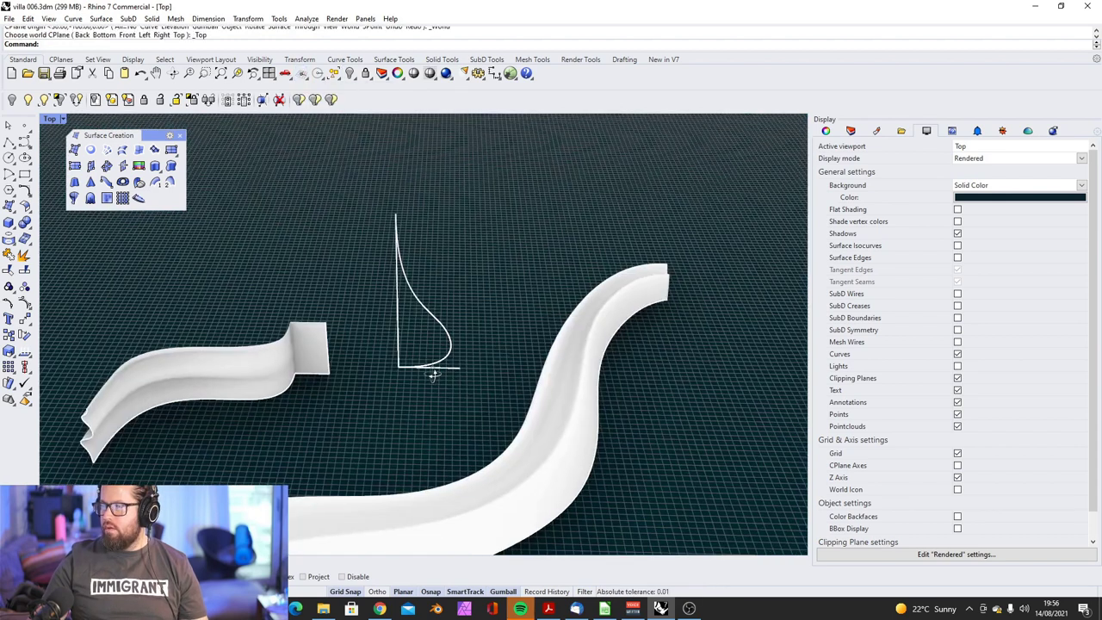
Step: Revolve the half-teardrop curve 360 degrees around the vertical line with a start angle of 0, and undo the revolve
left_click(74, 198)
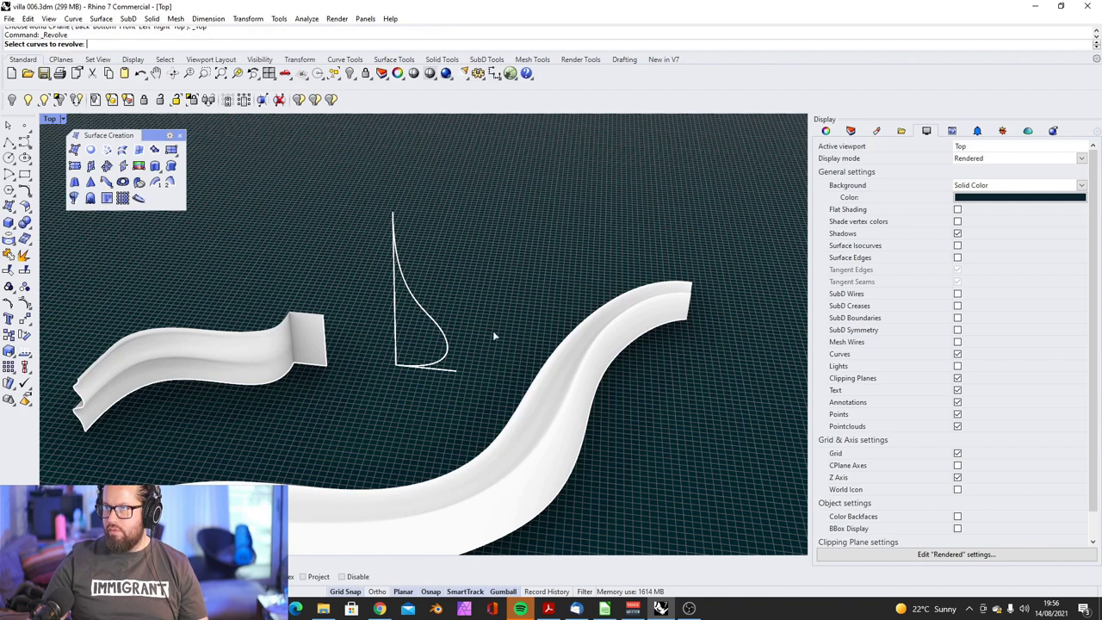
left_click(426, 315)
key("Return")
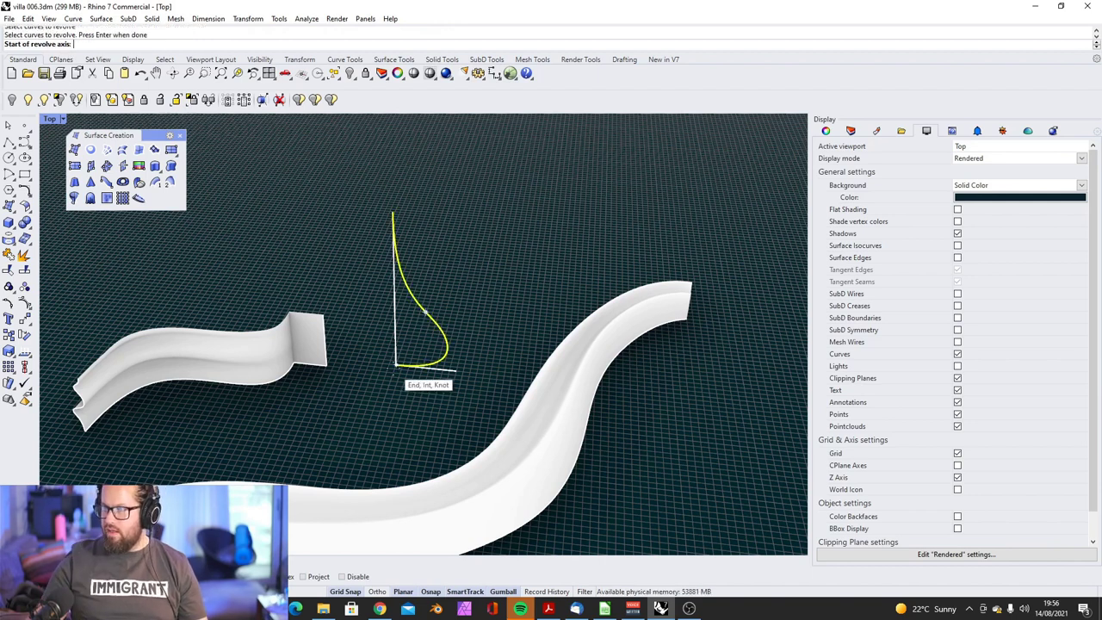
left_click(396, 365)
left_click(392, 212)
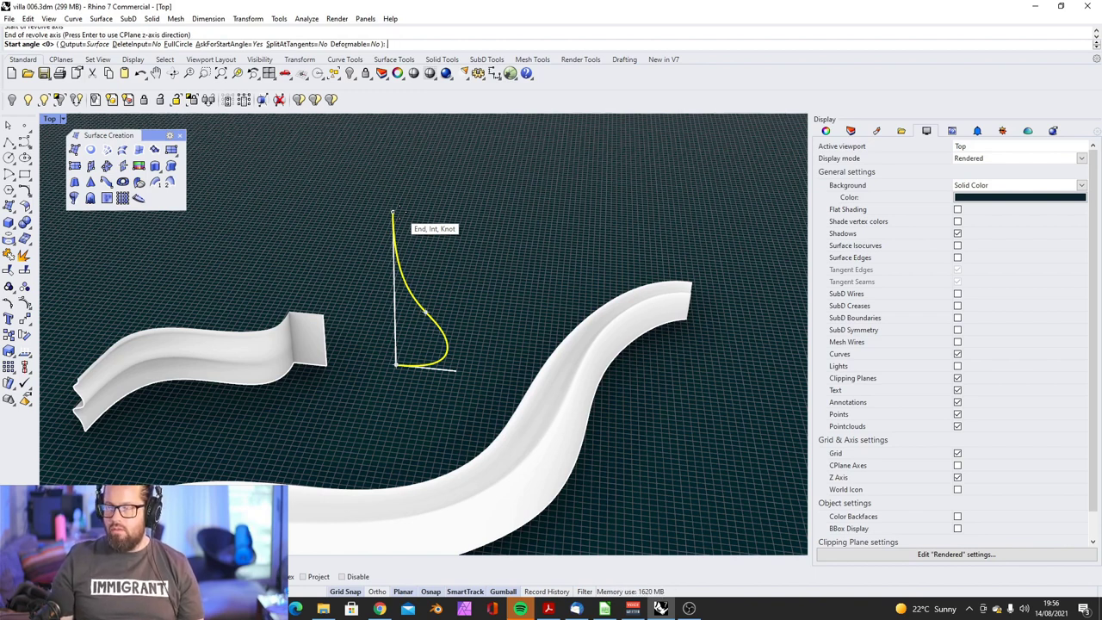
key("Return")
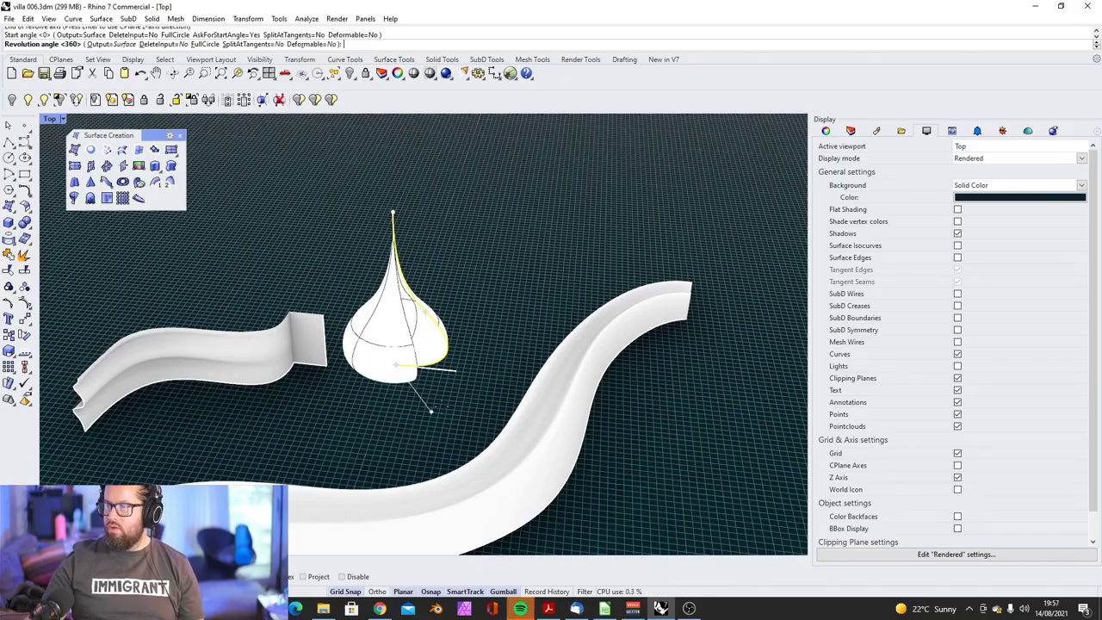
key("Return")
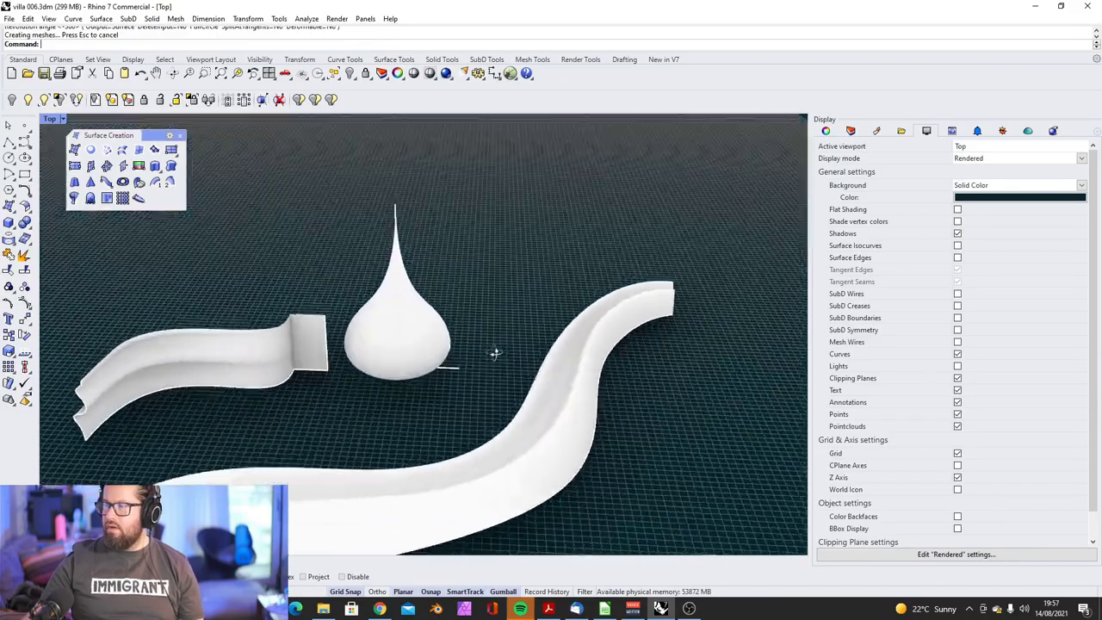
right_click_drag(495, 353, 510, 332)
key("ctrl+z")
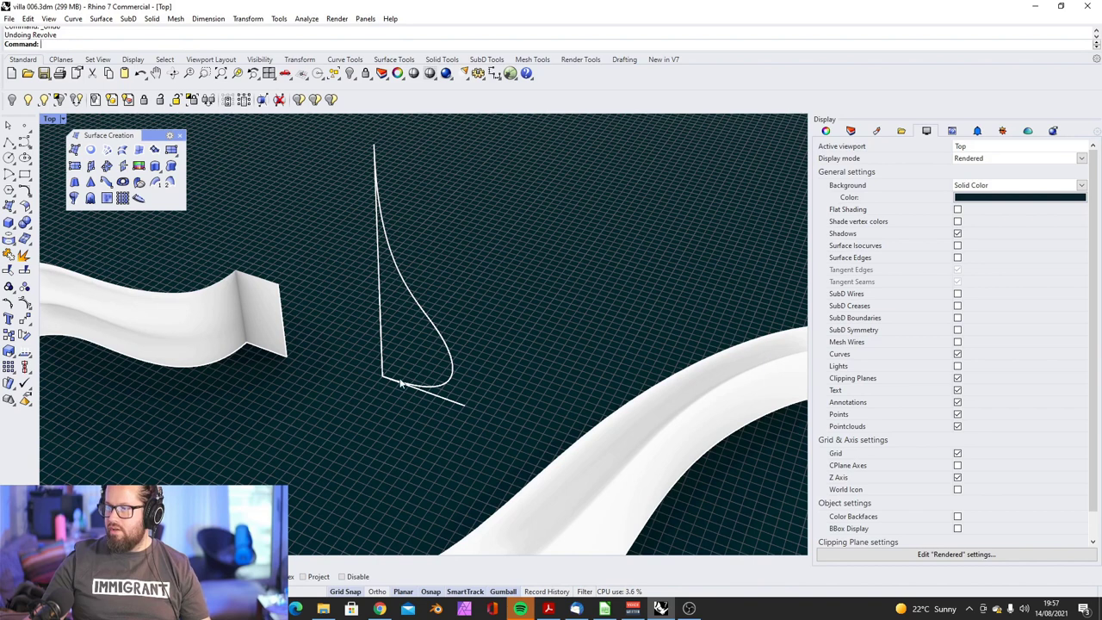
Step: Revolve the half-teardrop curve only part of a turn around the vertical line from start angle 0, leaving an open wedge
key("Return")
left_click(431, 323)
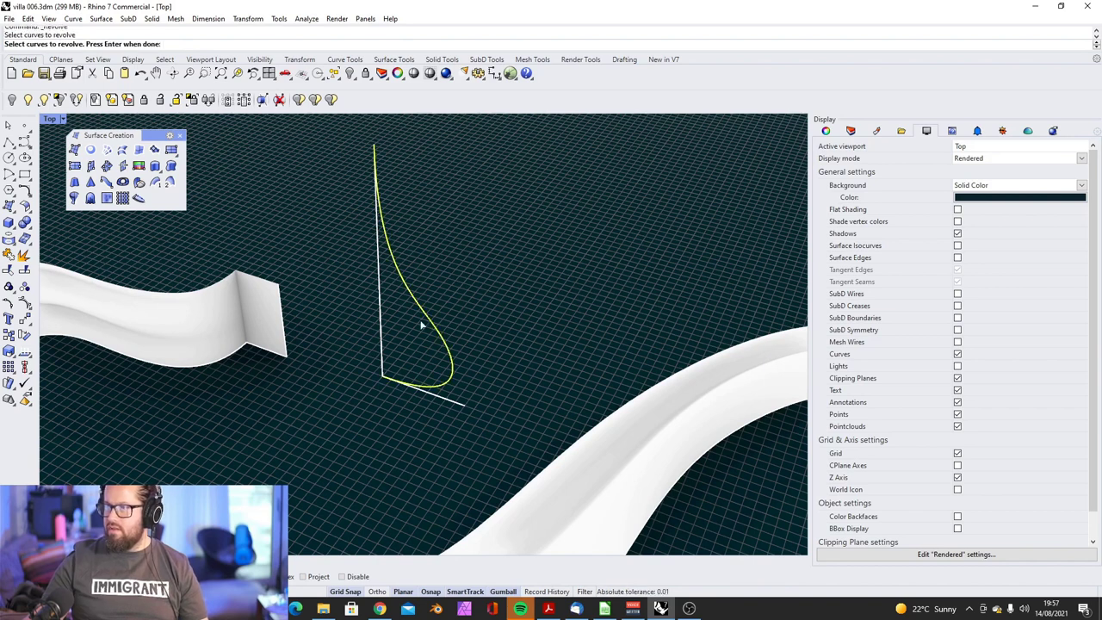
key("Return")
left_click(384, 377)
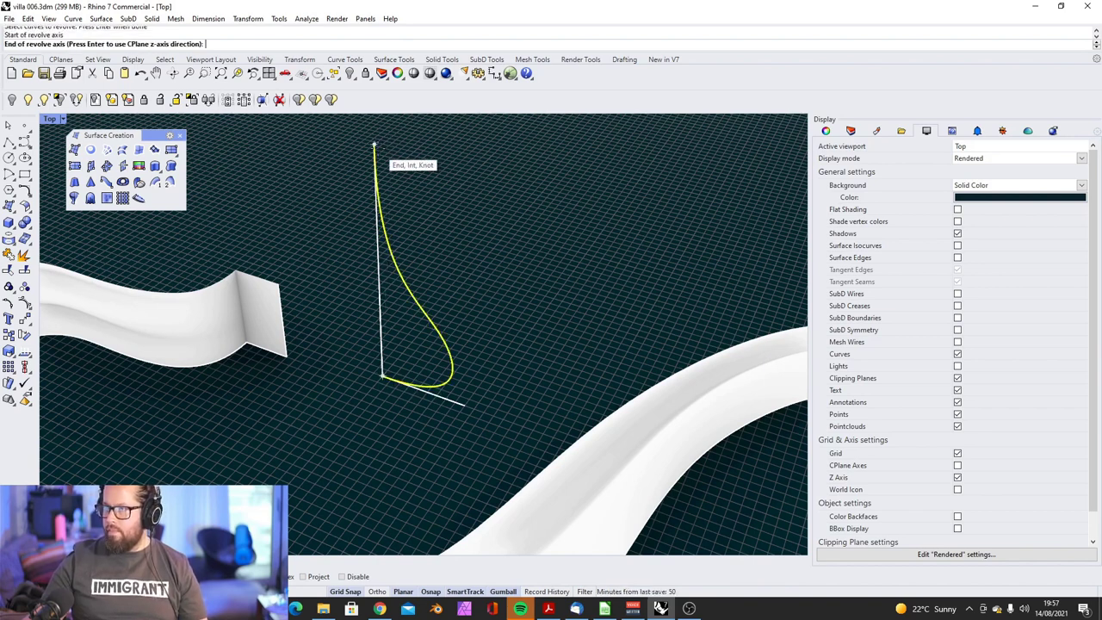
left_click(374, 145)
key("Return")
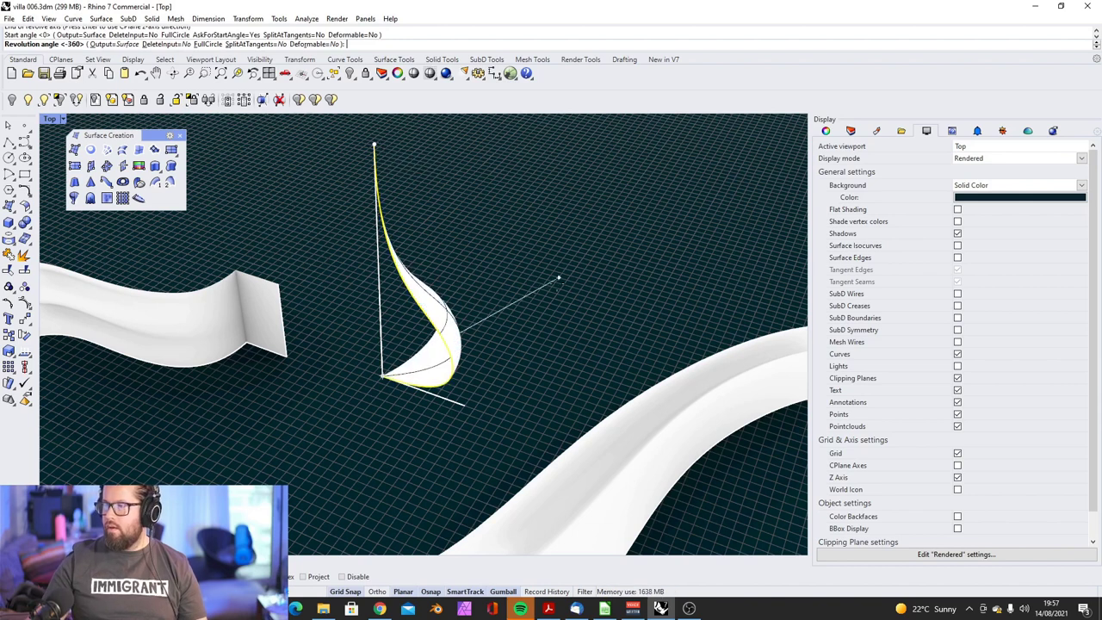
left_click(303, 467)
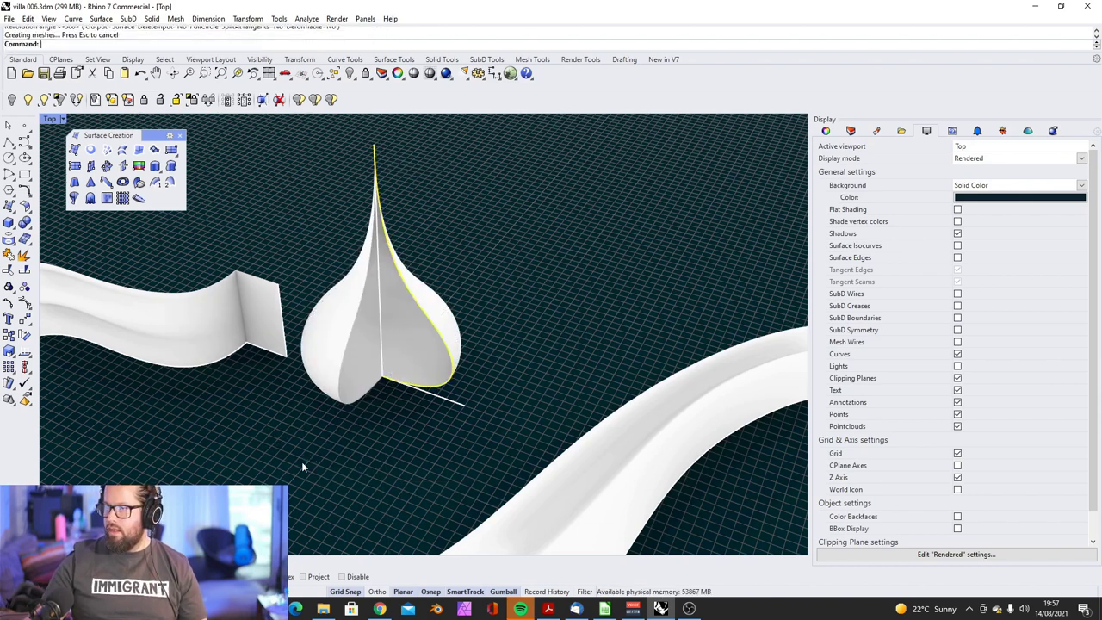
key("Escape")
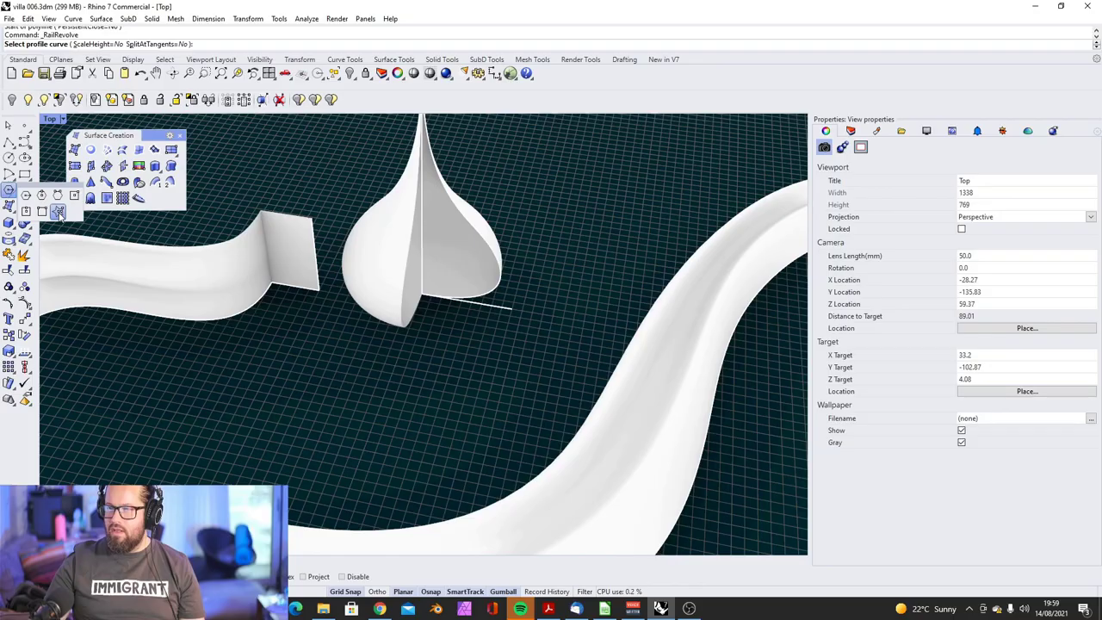
Step: Draw a six-pointed star polygon with shallow inner corners on an empty part of the grid
left_click(57, 212)
scroll(327, 373, "down", 6)
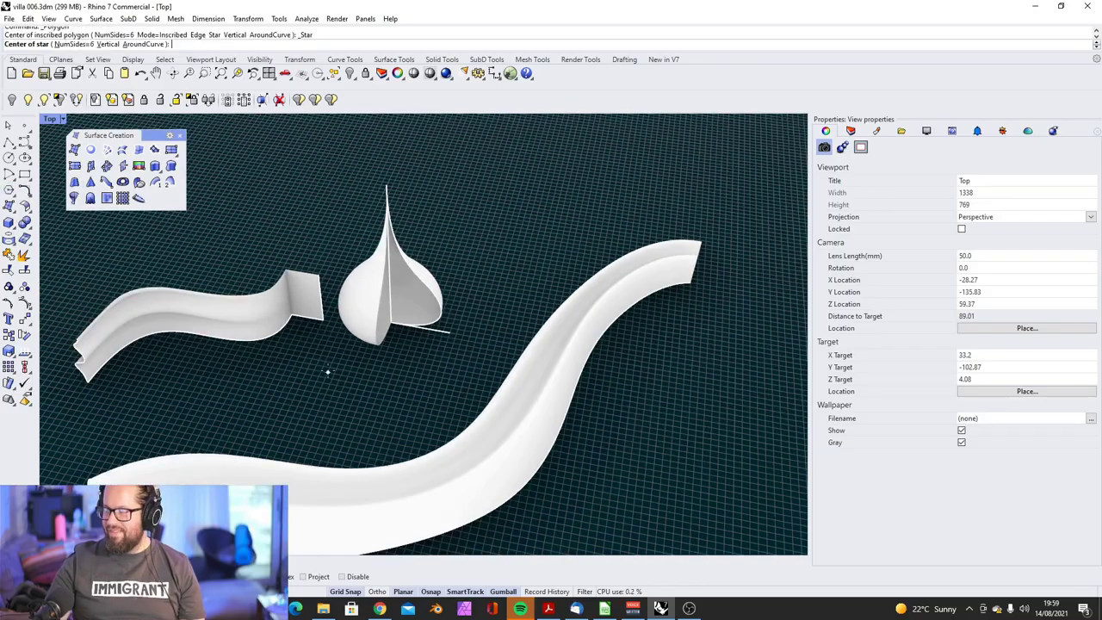
scroll(370, 396, "up", 3)
scroll(407, 427, "down", 4)
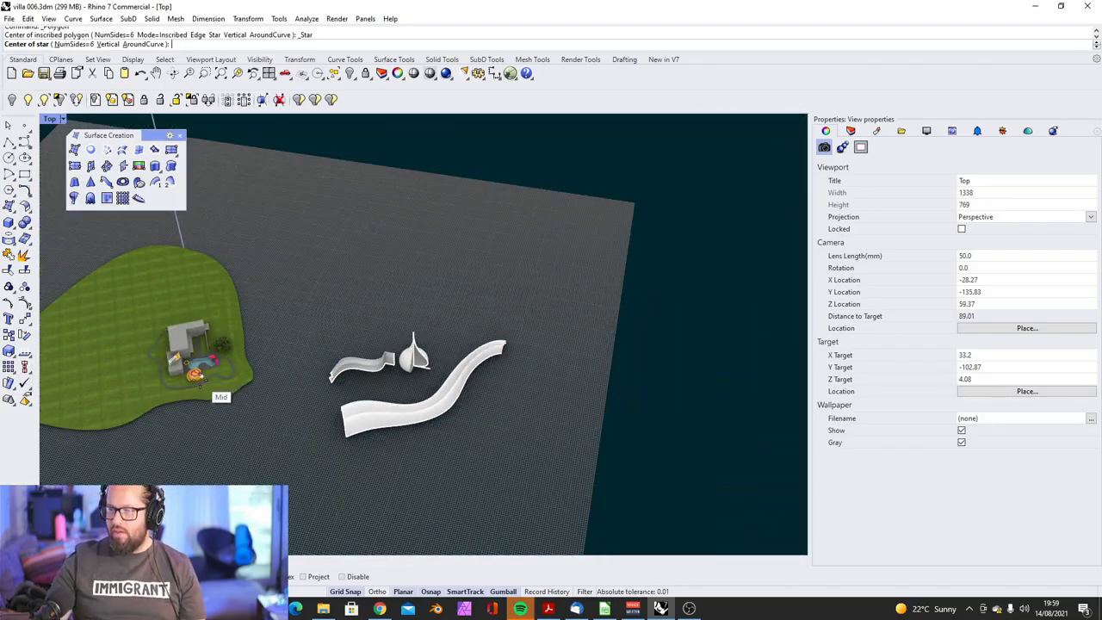
scroll(210, 360, "up", 8)
scroll(188, 345, "up", 5)
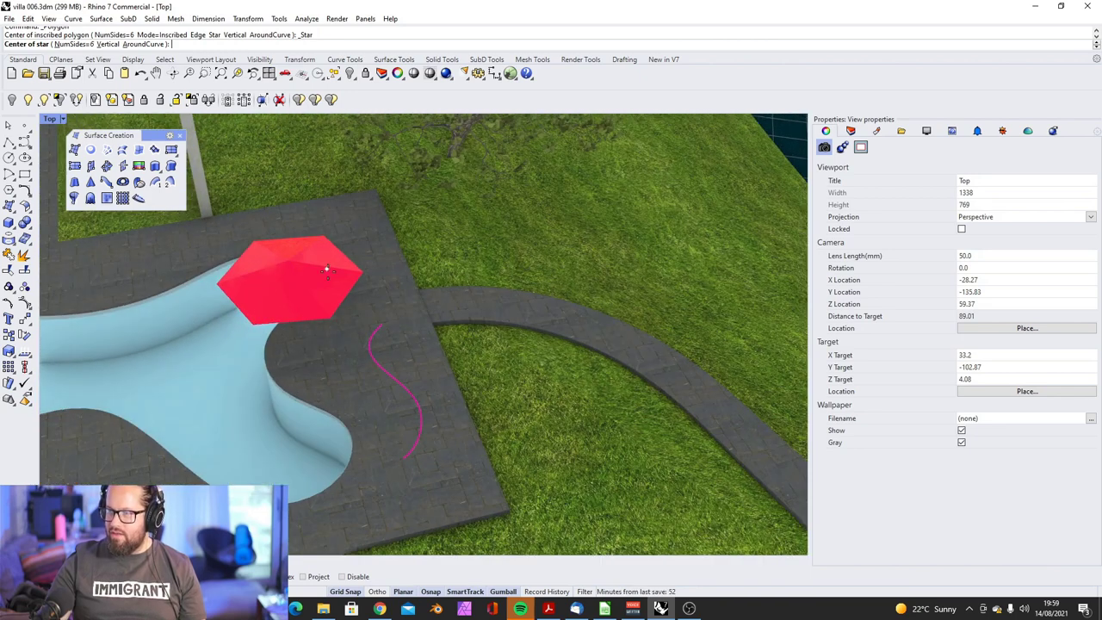
right_click_drag(274, 269, 319, 239)
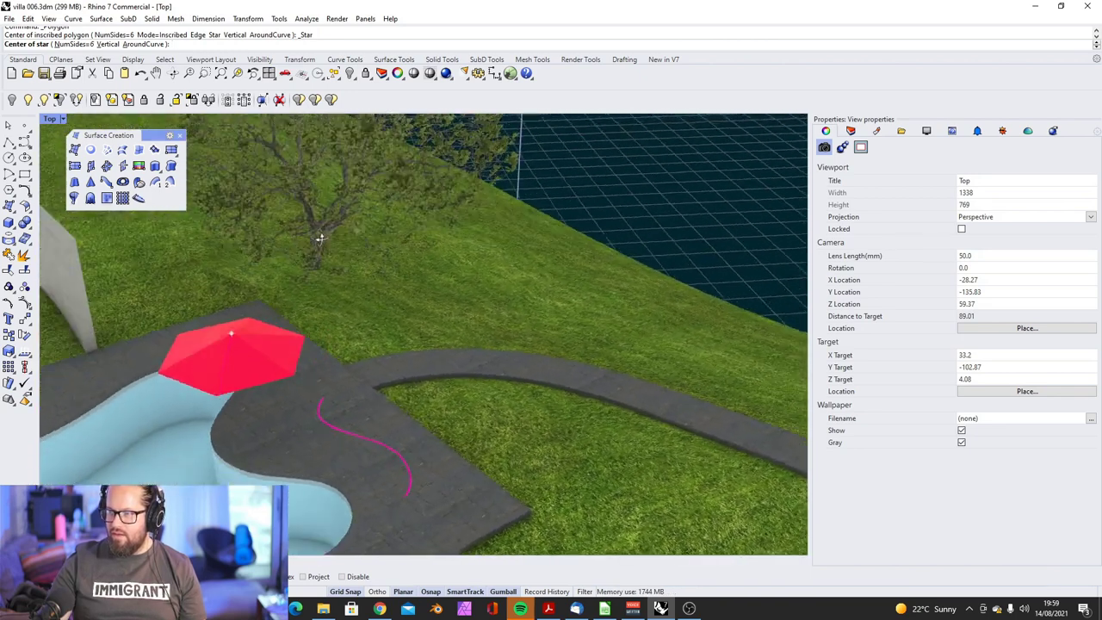
scroll(189, 379, "down", 10)
right_click_drag(188, 379, 295, 330)
scroll(351, 323, "up", 9)
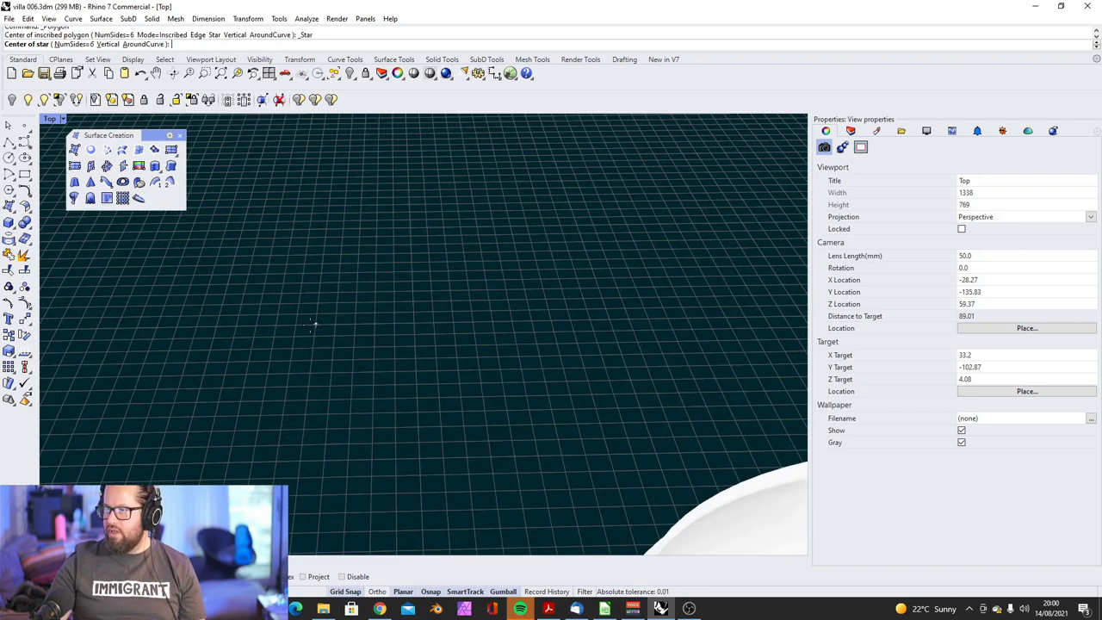
left_click(297, 316)
left_click(412, 313)
left_click(380, 311)
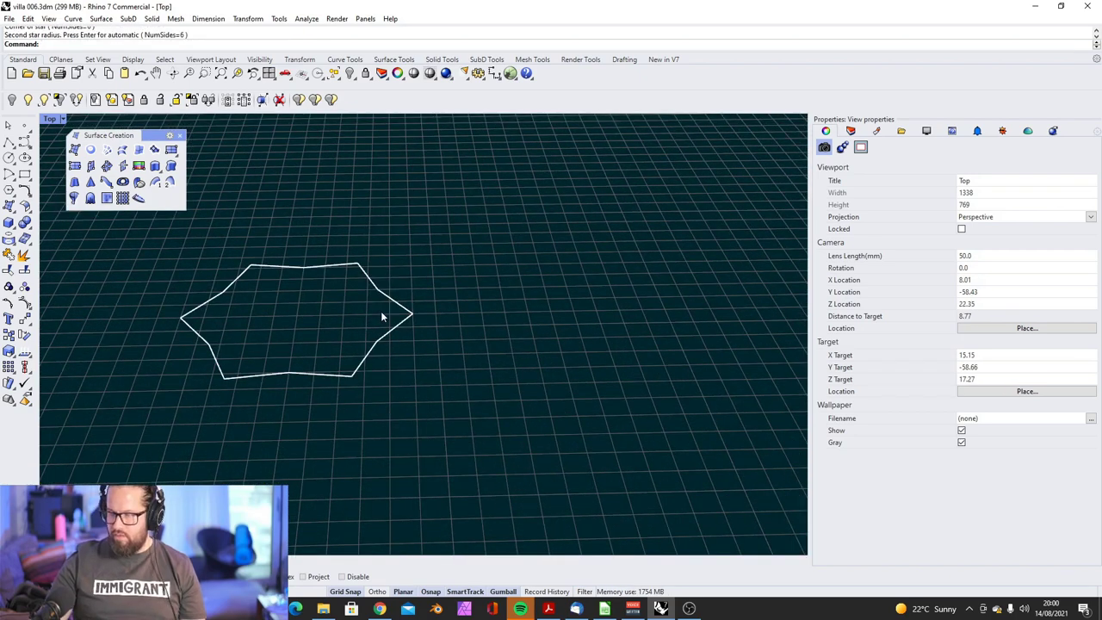
scroll(370, 258, "down", 4)
scroll(353, 217, "up", 6)
scroll(223, 266, "up", 3)
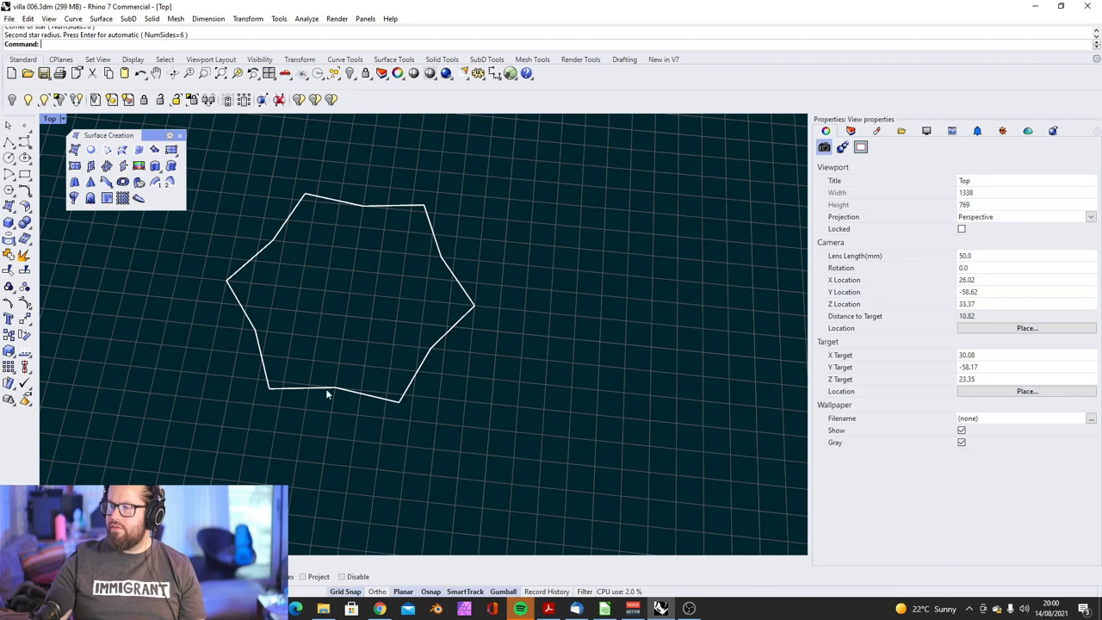
left_click(325, 200)
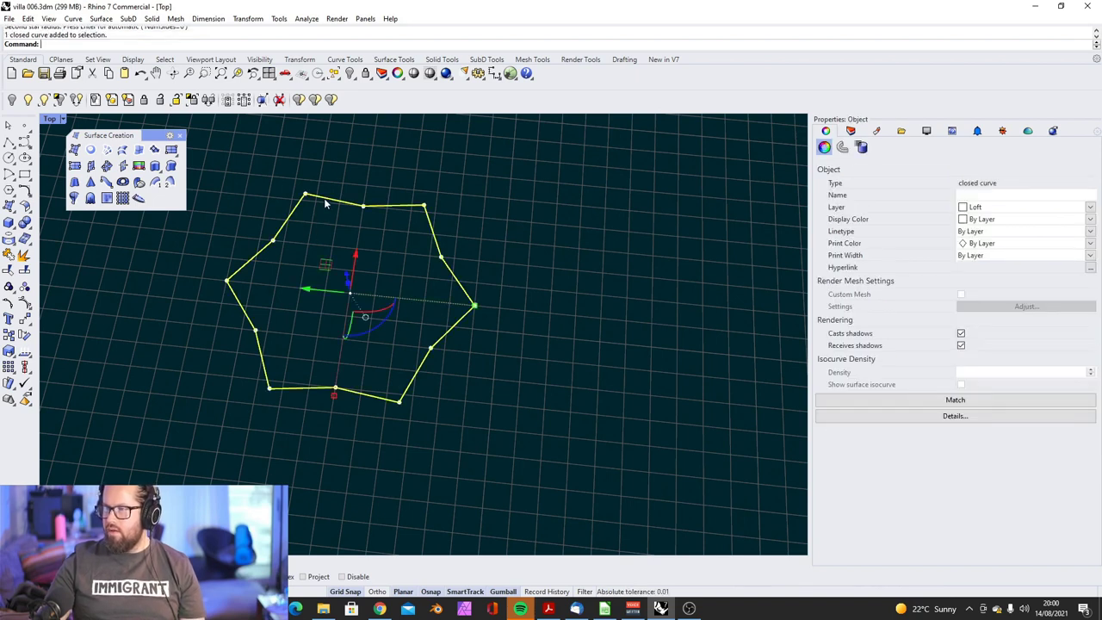
left_click(332, 259)
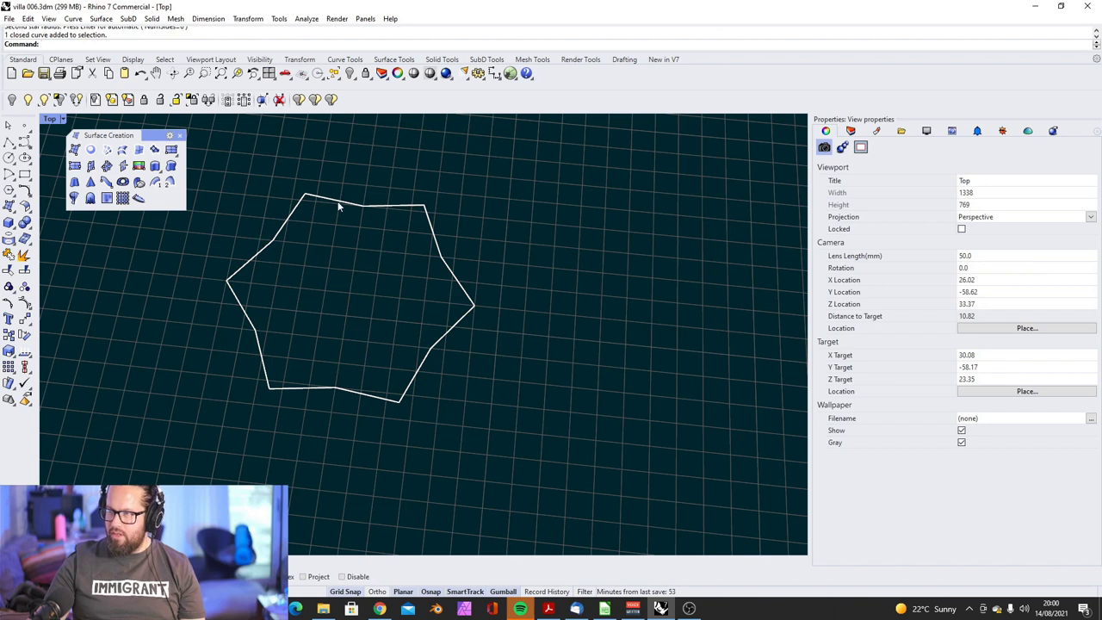
type("fi")
key("Escape")
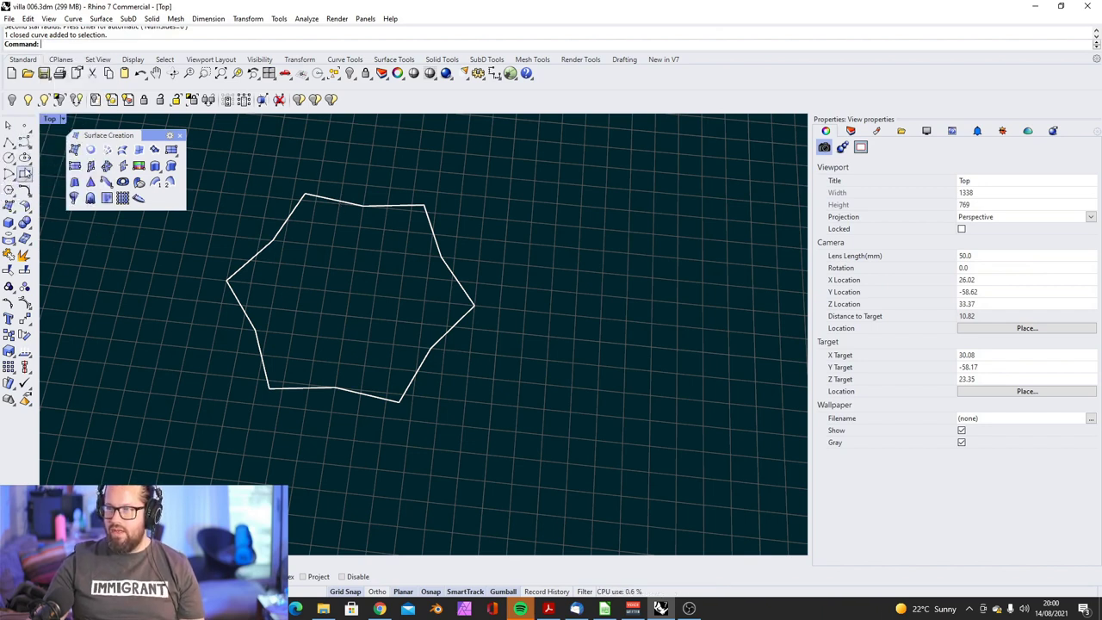
Step: Set the Fillet radius to 0.5 and round one outer tip of the star polygon
left_click(346, 61)
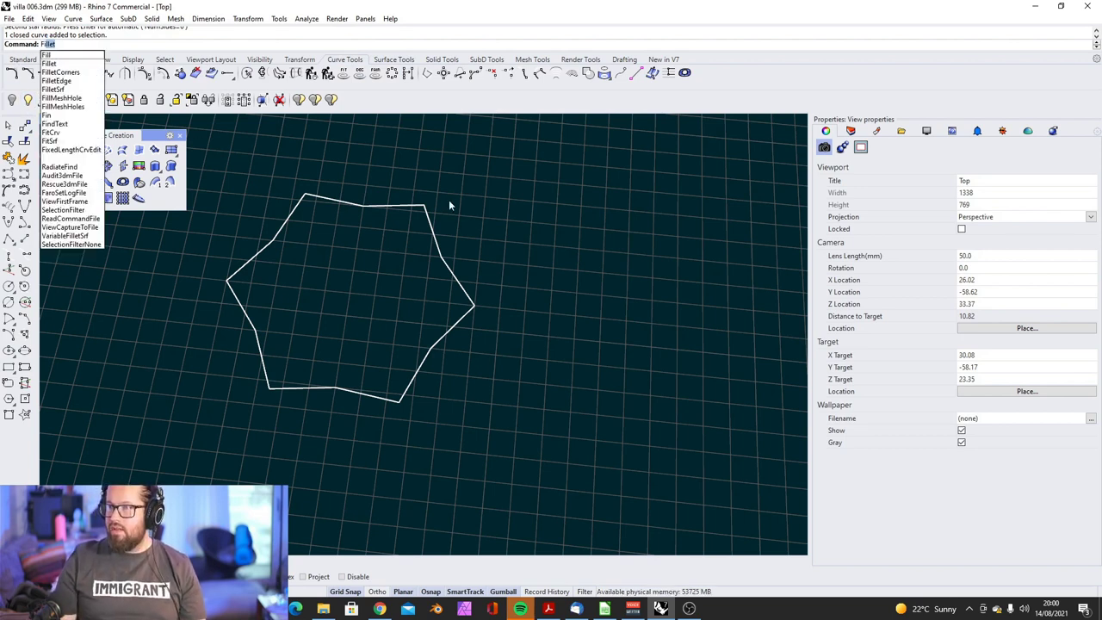
type("0.5")
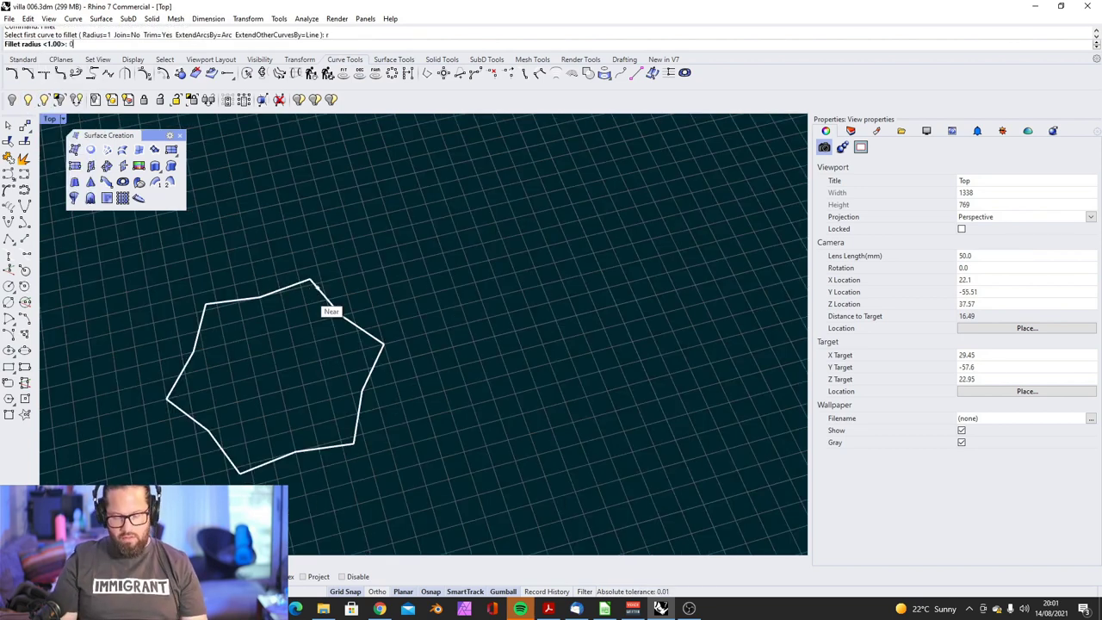
key("Return")
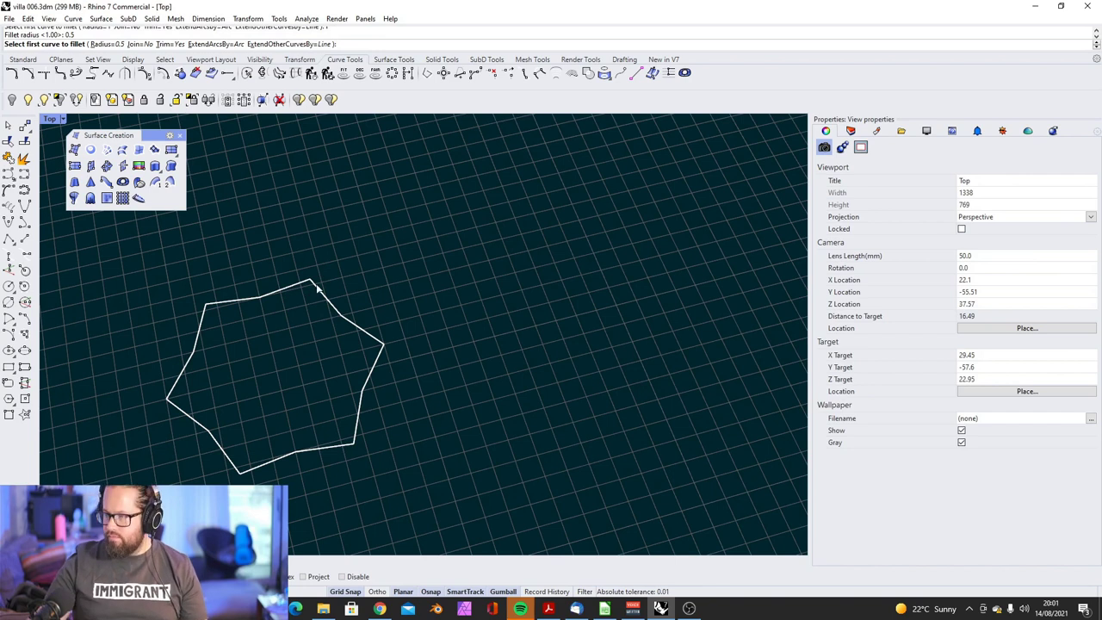
left_click(316, 286)
left_click(298, 283)
scroll(325, 300, "down", 2)
scroll(331, 337, "up", 2)
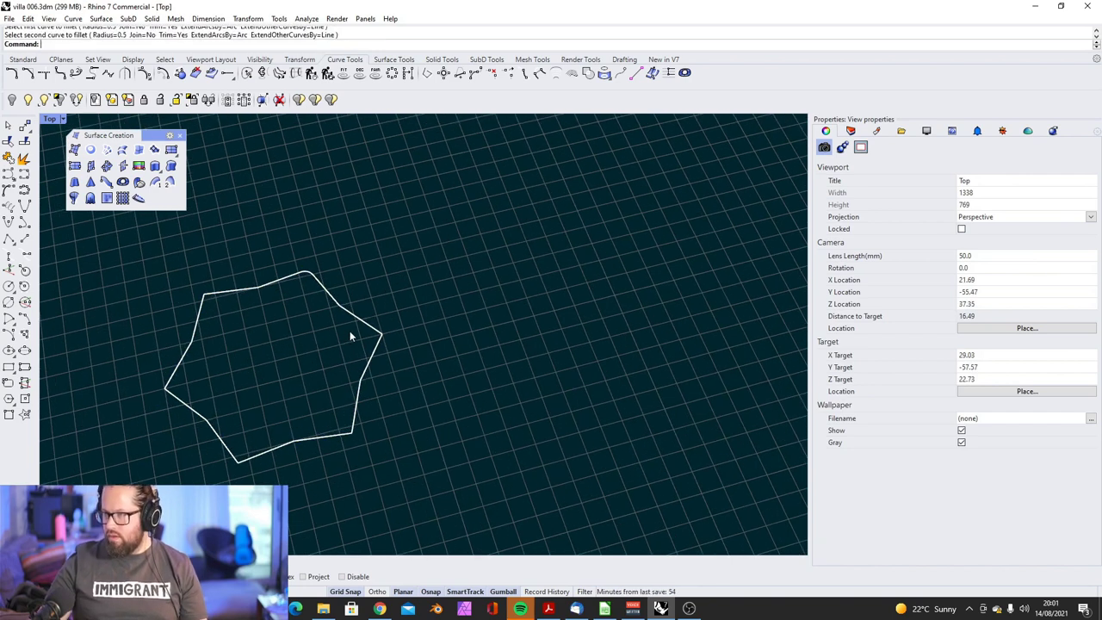
Step: Fillet the remaining five outer tips of the star with the same 0.5 radius, leaving the inner corners sharp
key("Return")
left_click(374, 327)
left_click(376, 351)
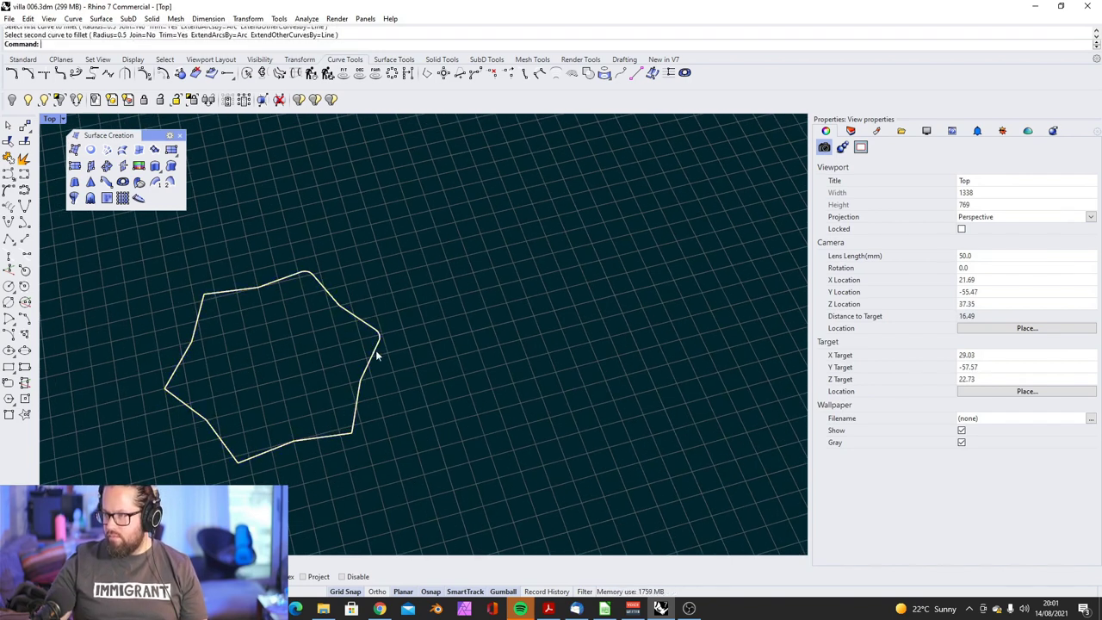
key("Return")
left_click(356, 416)
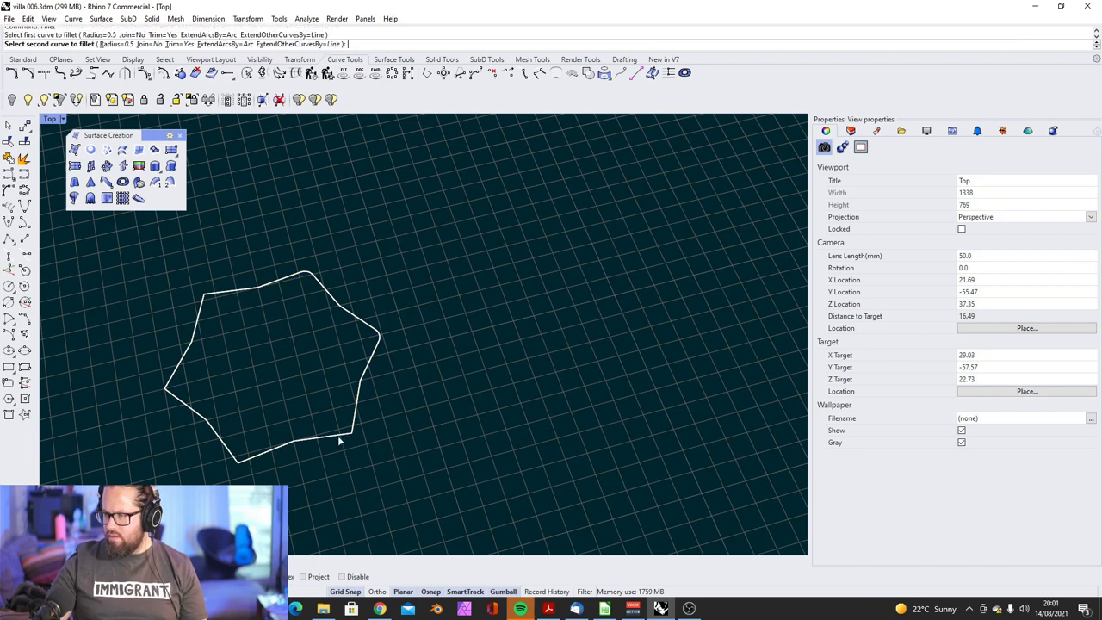
left_click(337, 436)
key("Return")
left_click(255, 459)
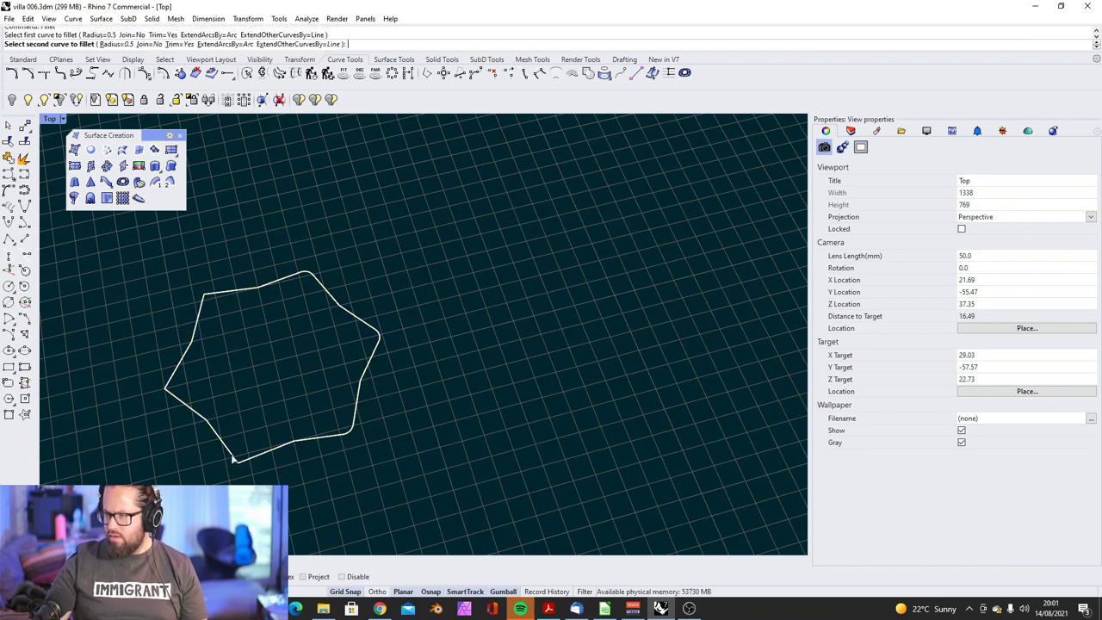
left_click(232, 456)
key("Return")
left_click(177, 399)
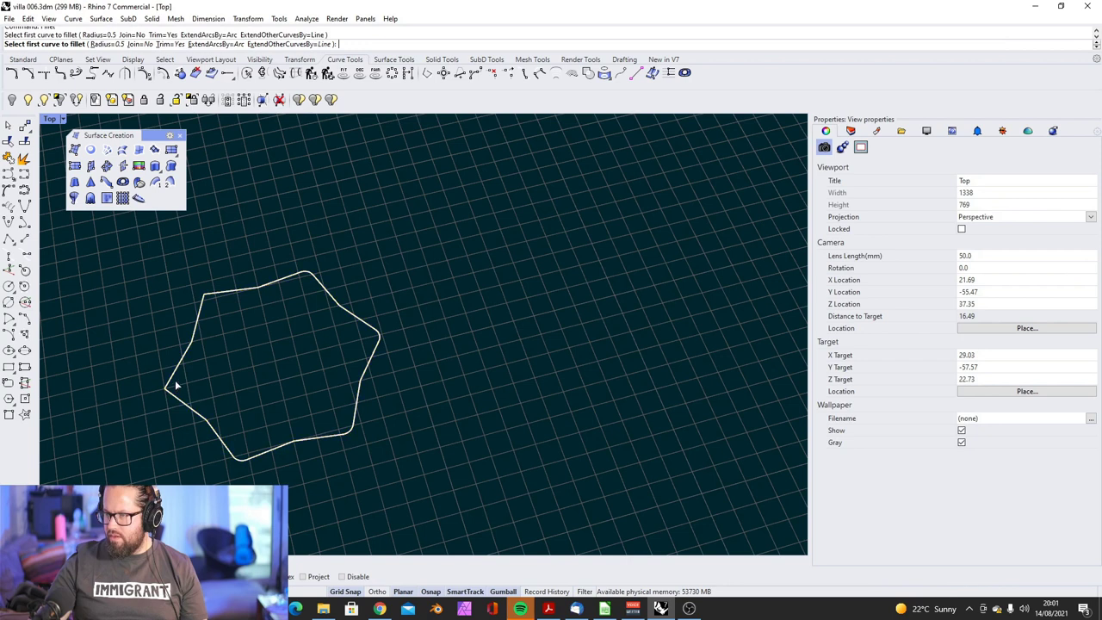
left_click(175, 380)
key("Return")
left_click(208, 295)
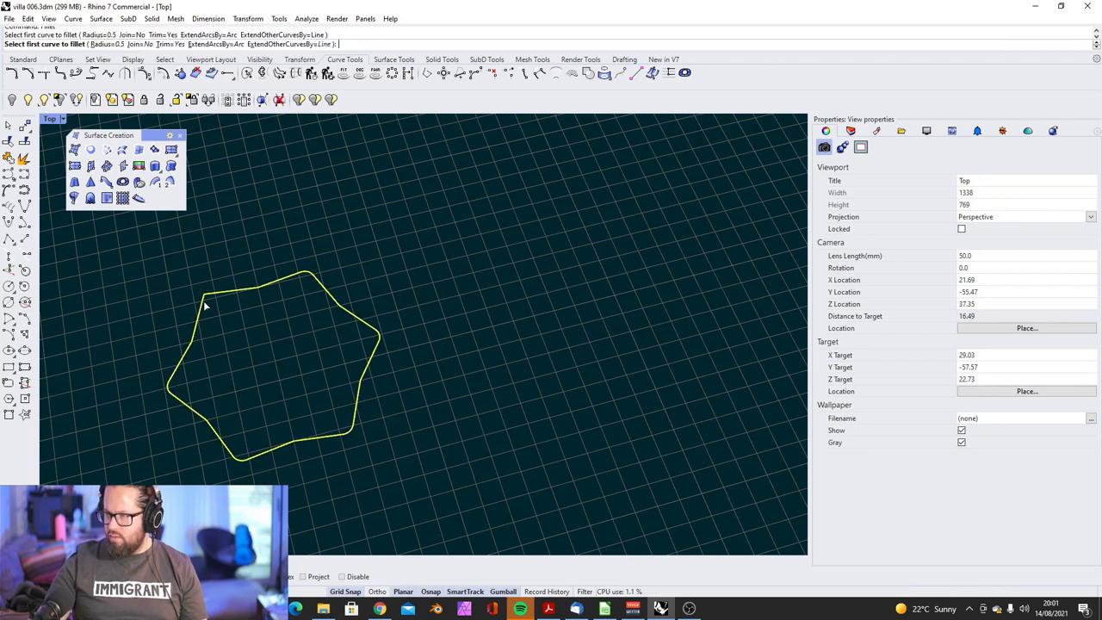
left_click(188, 347)
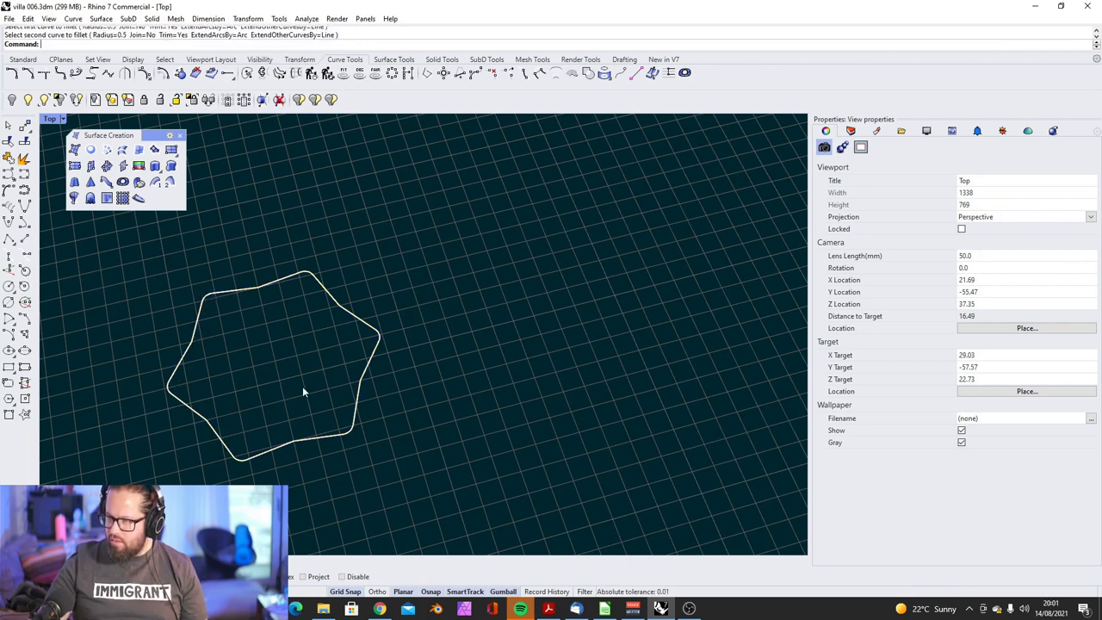
Step: Draw a vertical line rising from the centre of the rounded star as the revolve axis
mouse_move(302, 386)
right_mouse_down()
mouse_move(330, 344)
mouse_move(312, 392)
right_mouse_up()
scroll(327, 349, "down", 6)
scroll(301, 395, "up", 8)
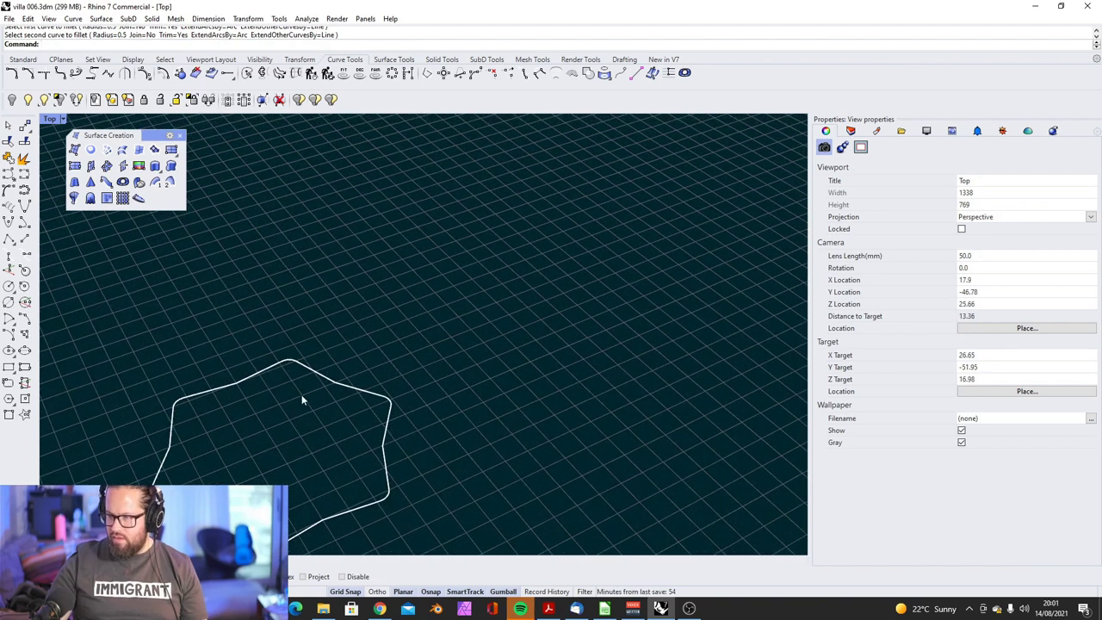
scroll(301, 396, "down", 4)
scroll(297, 405, "up", 8)
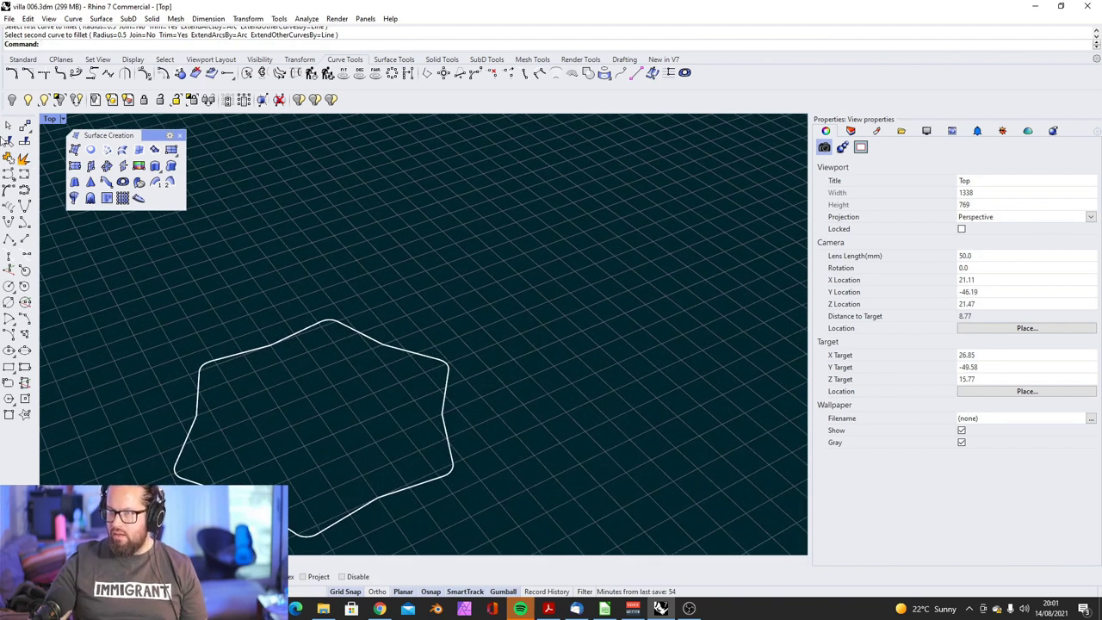
left_click(22, 58)
left_click(8, 141)
left_click(318, 414)
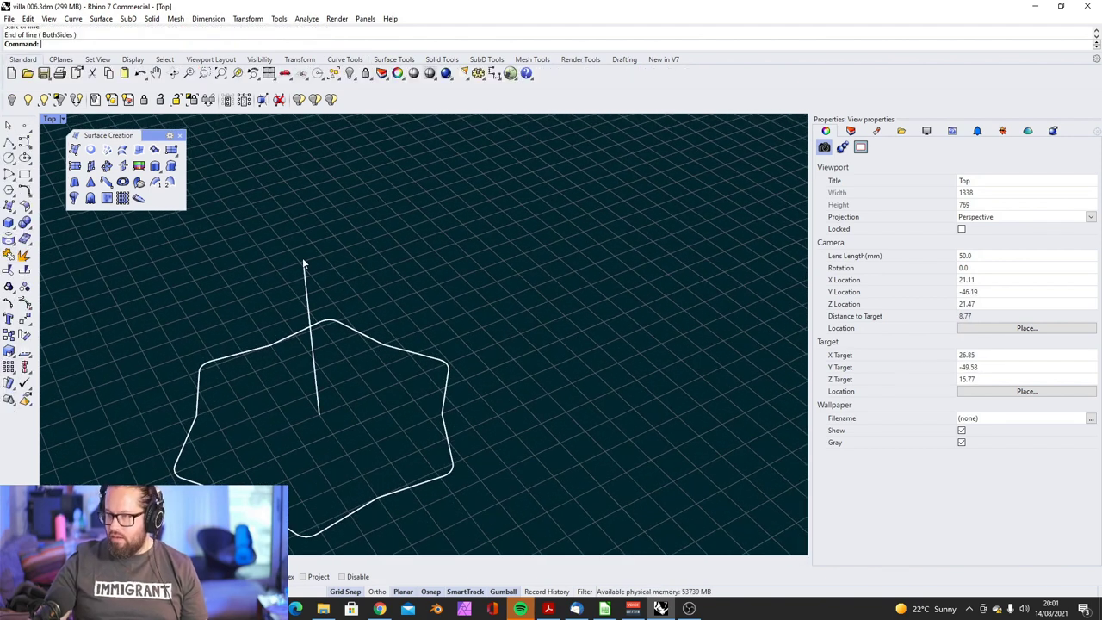
left_click(302, 263)
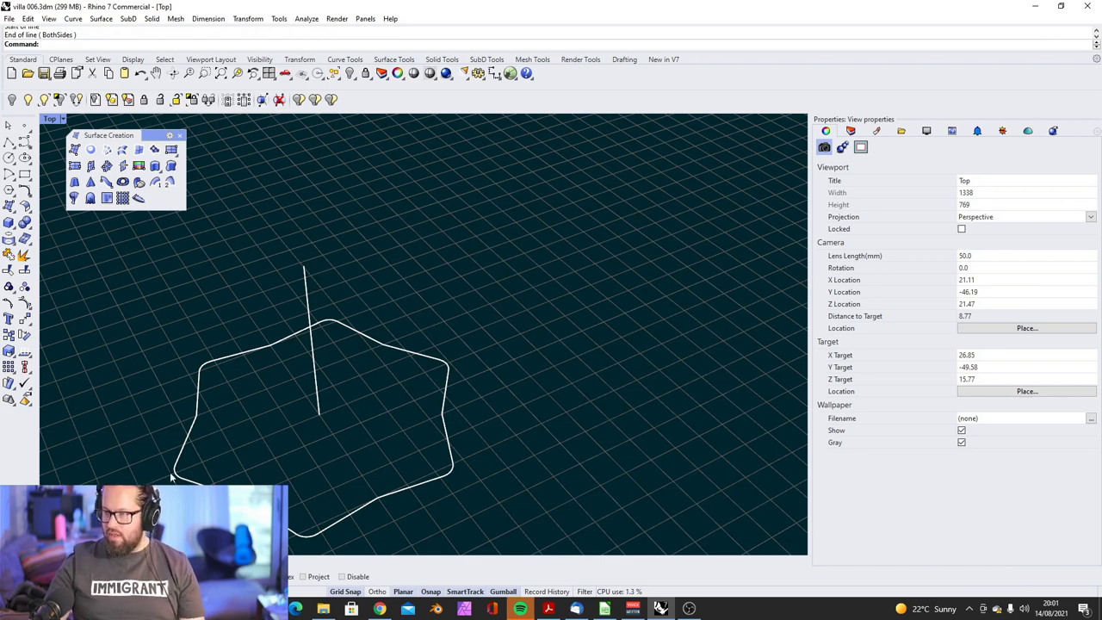
Step: Draw a degree 3 control point curve from a star tip, through a point on its vertical guide line, to the central axis
right_click_drag(255, 418, 306, 349)
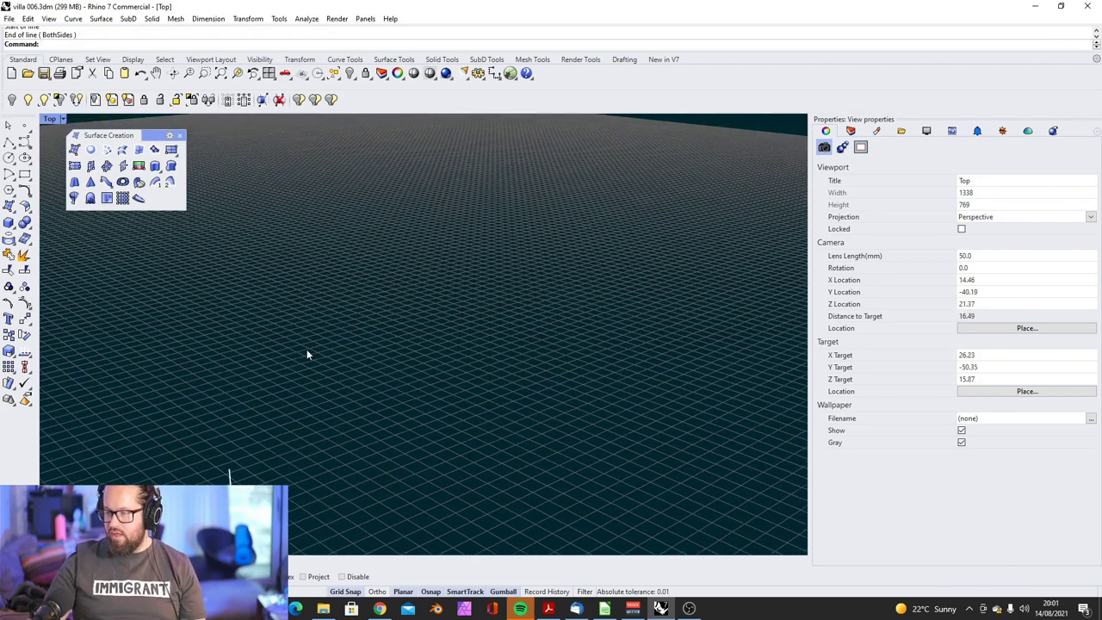
scroll(306, 349, "down", 8)
scroll(292, 468, "up", 10)
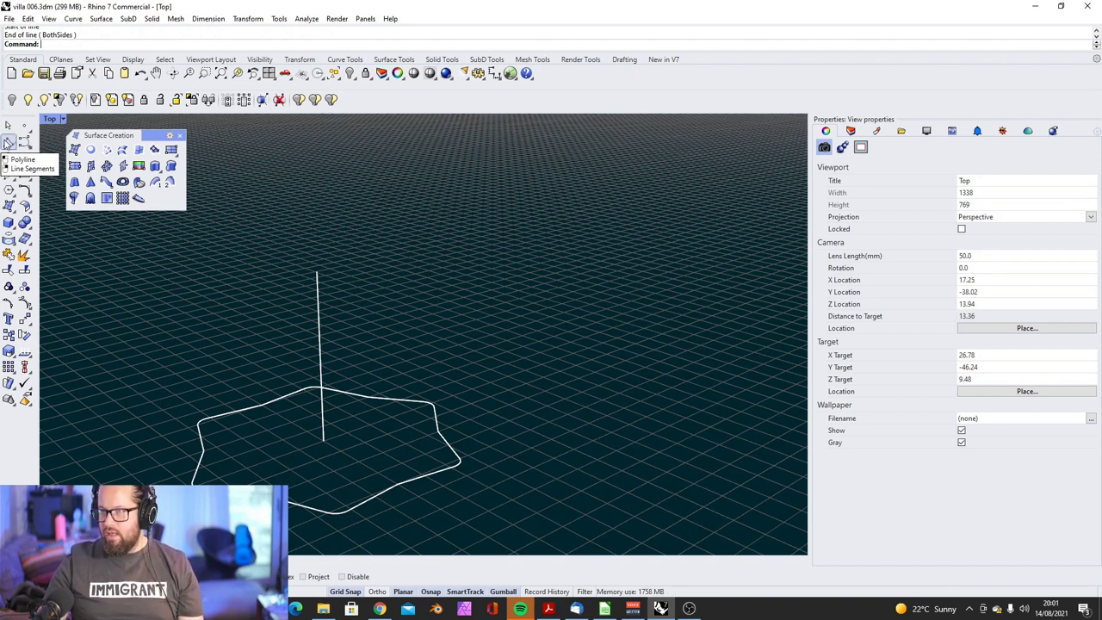
left_click(24, 141)
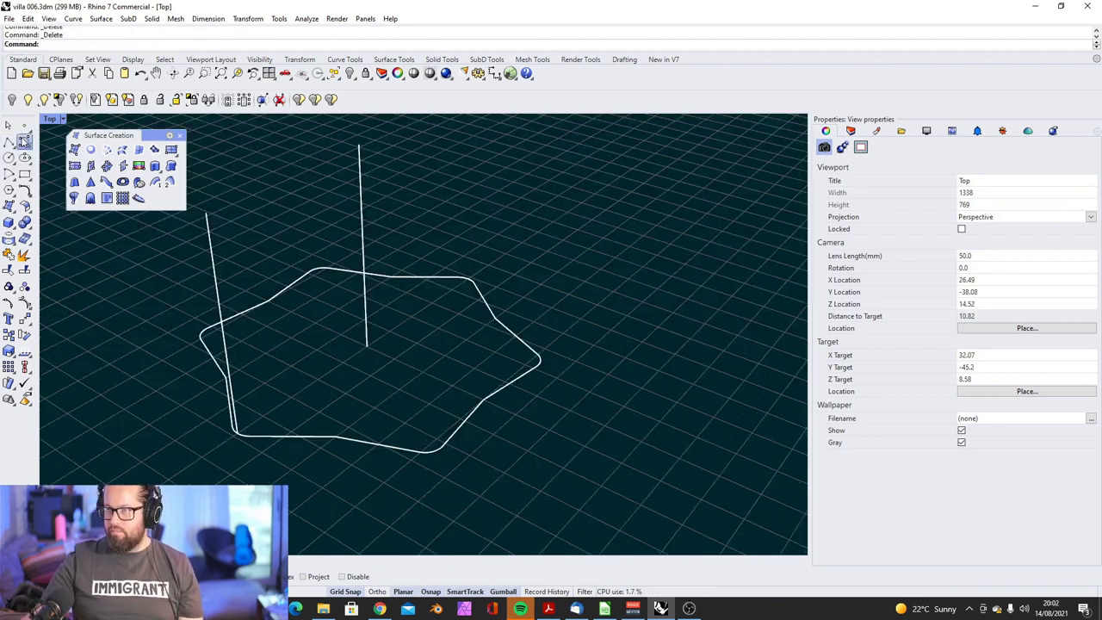
left_click(24, 142)
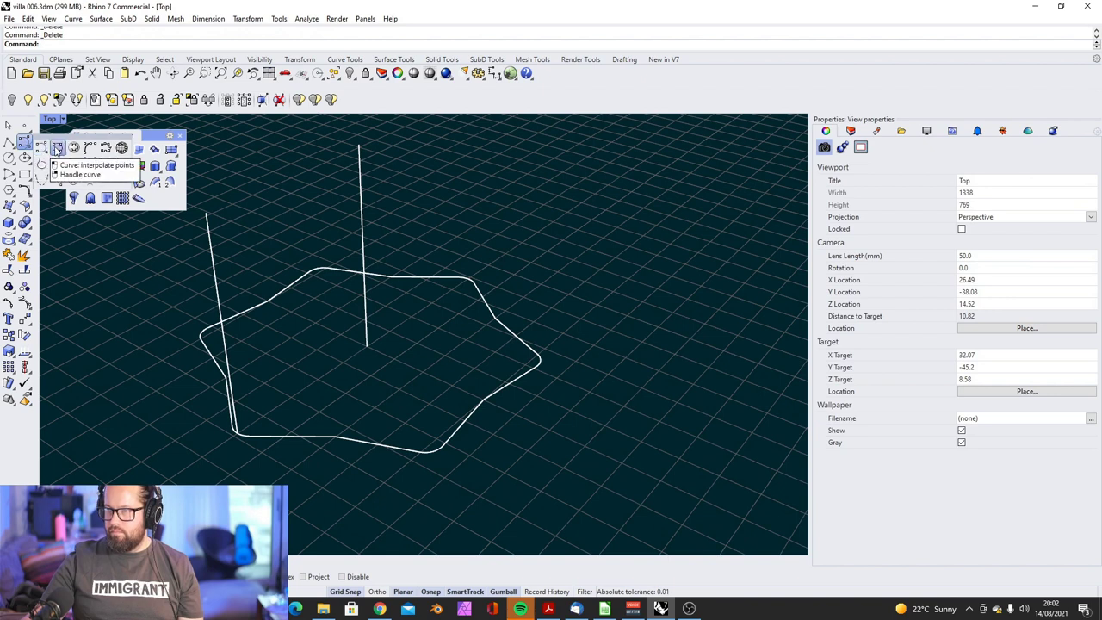
left_click(41, 148)
left_click(235, 432)
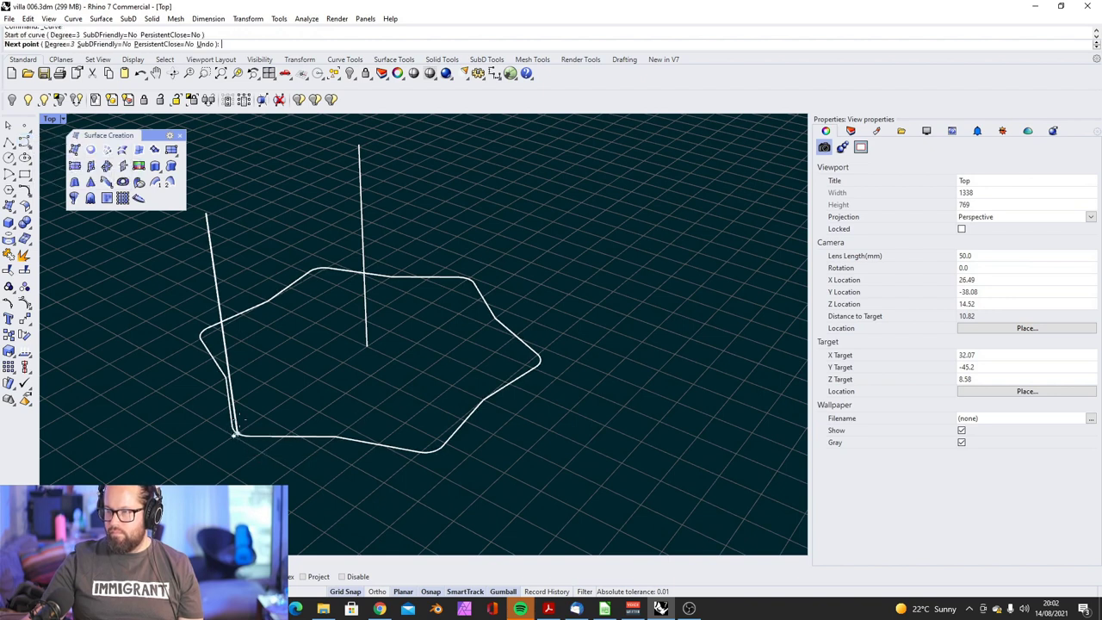
left_click(227, 359)
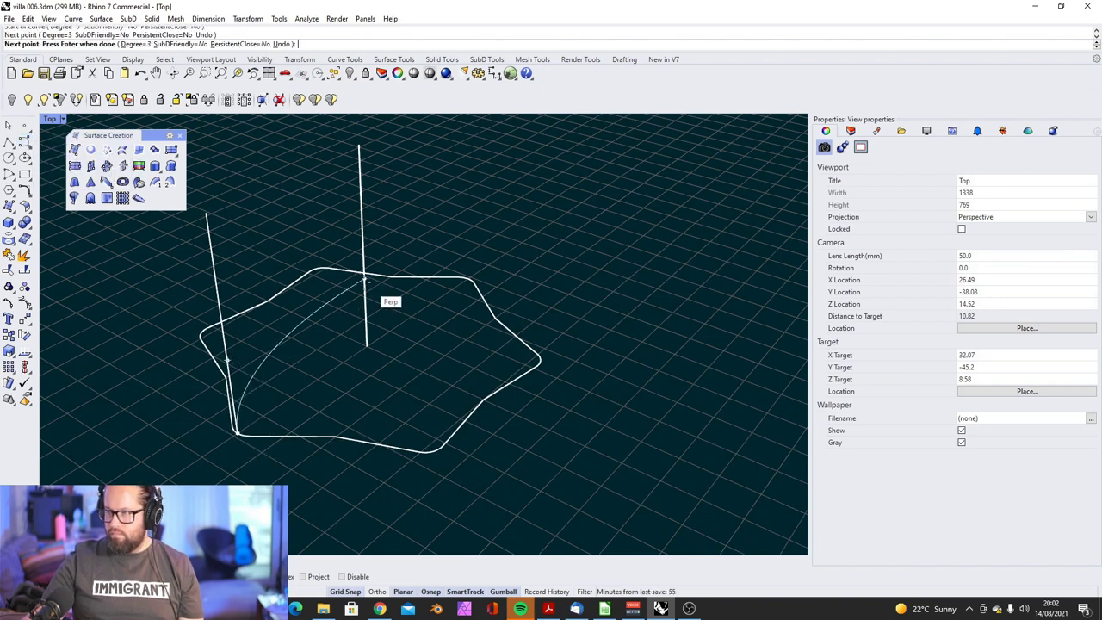
left_click(364, 278)
key("Return")
right_click_drag(364, 278, 389, 365)
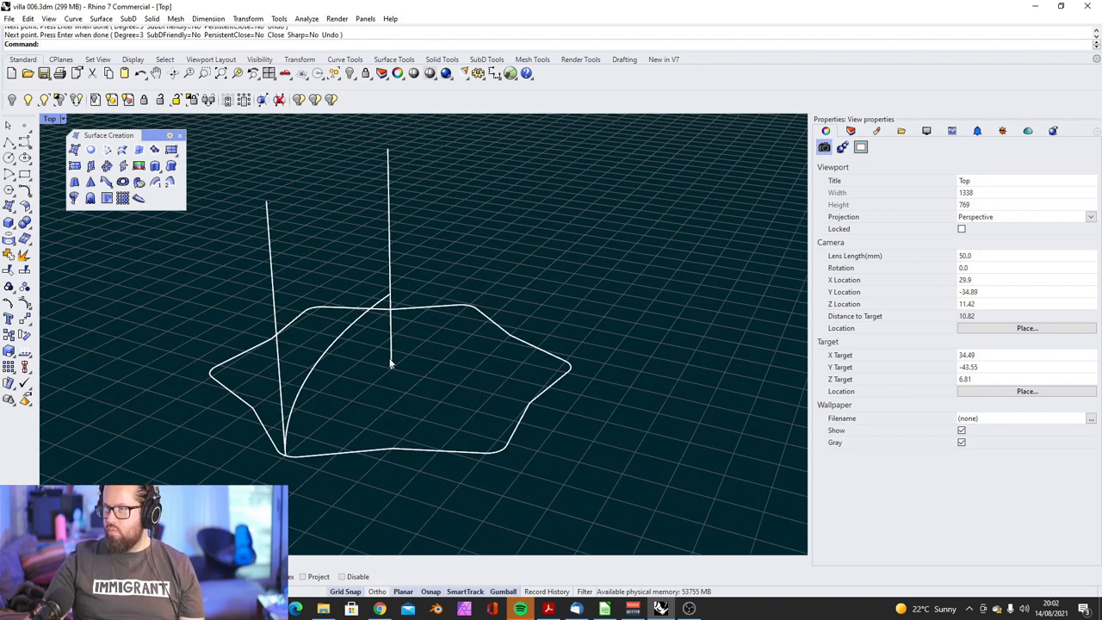
Step: Rail Revolve the arched profile curve along the star rail around the central vertical line, and view it shaded
right_click(74, 199)
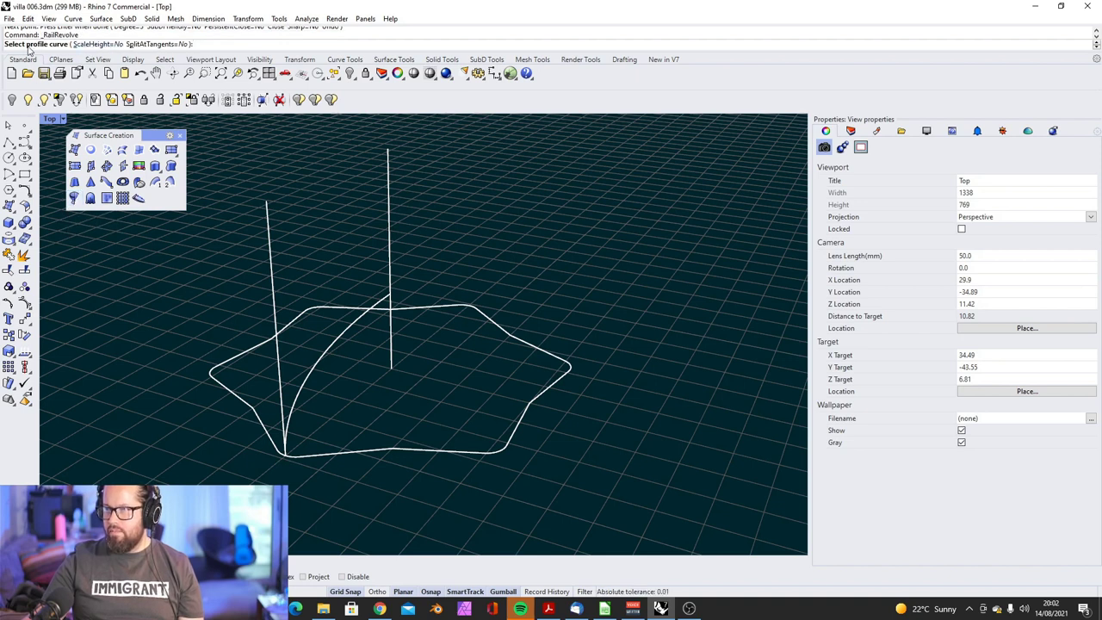
left_click(319, 362)
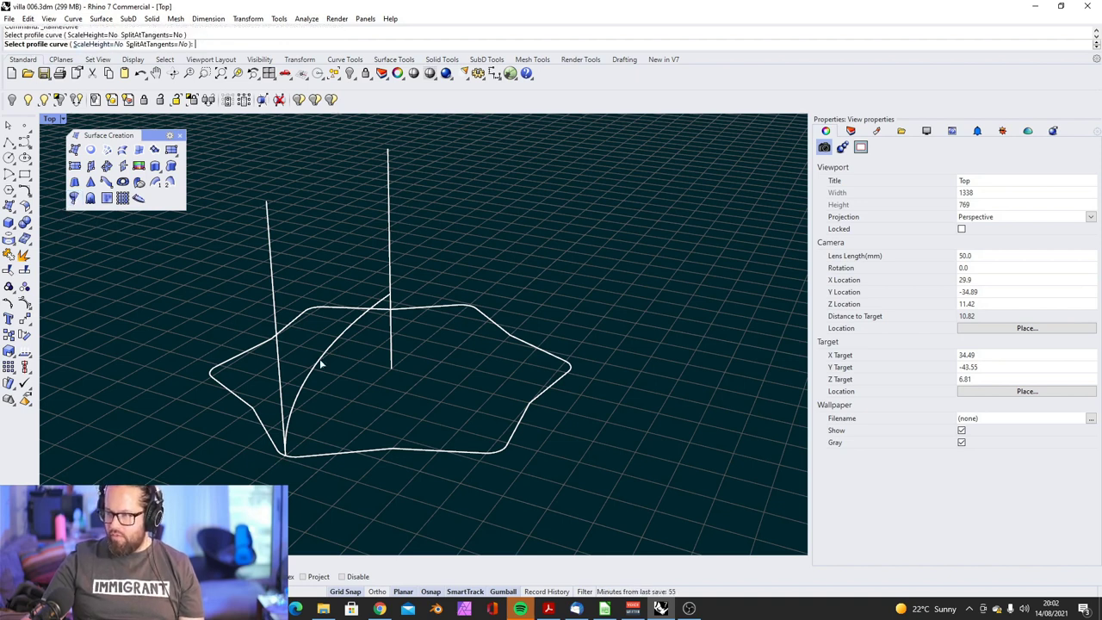
left_click(334, 456)
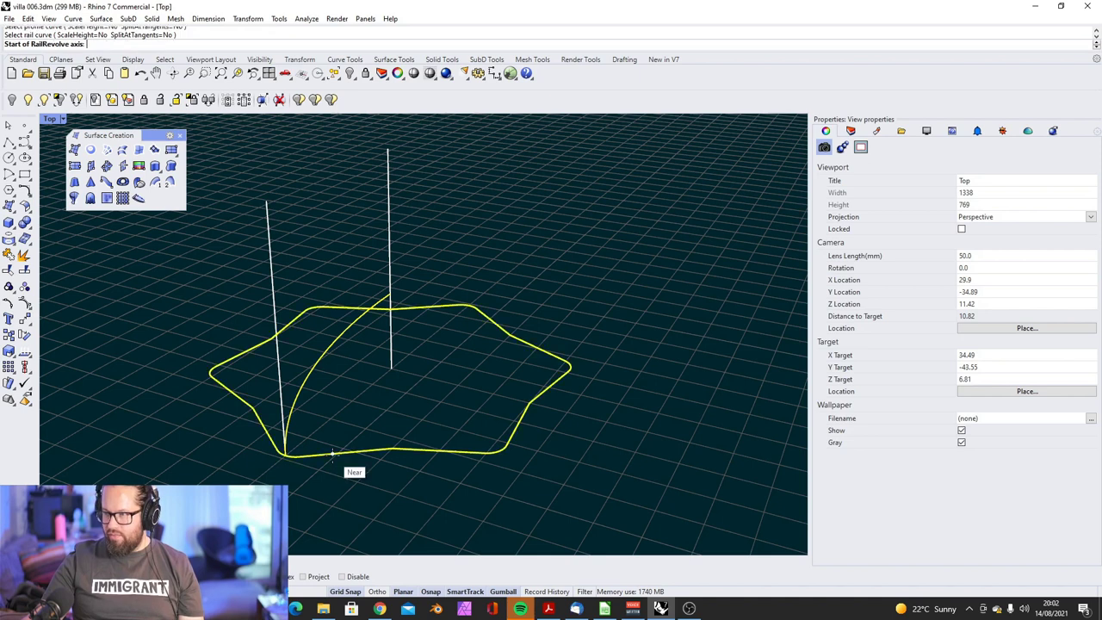
left_click(392, 370)
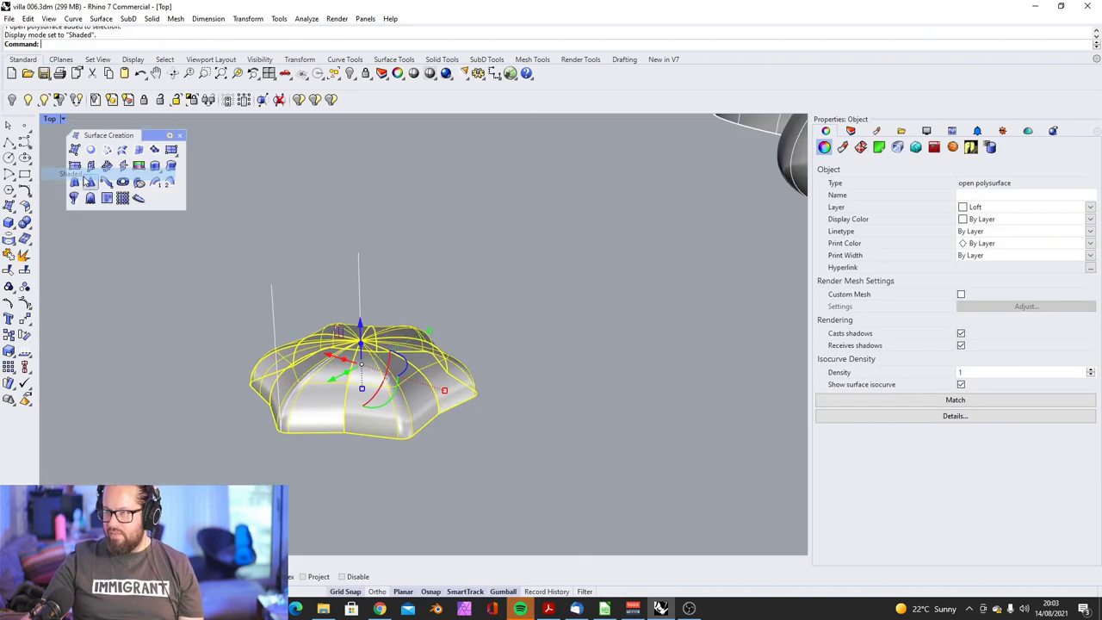
mouse_move(350, 377)
right_mouse_down()
mouse_move(239, 385)
mouse_move(447, 366)
right_mouse_up()
left_click(238, 384)
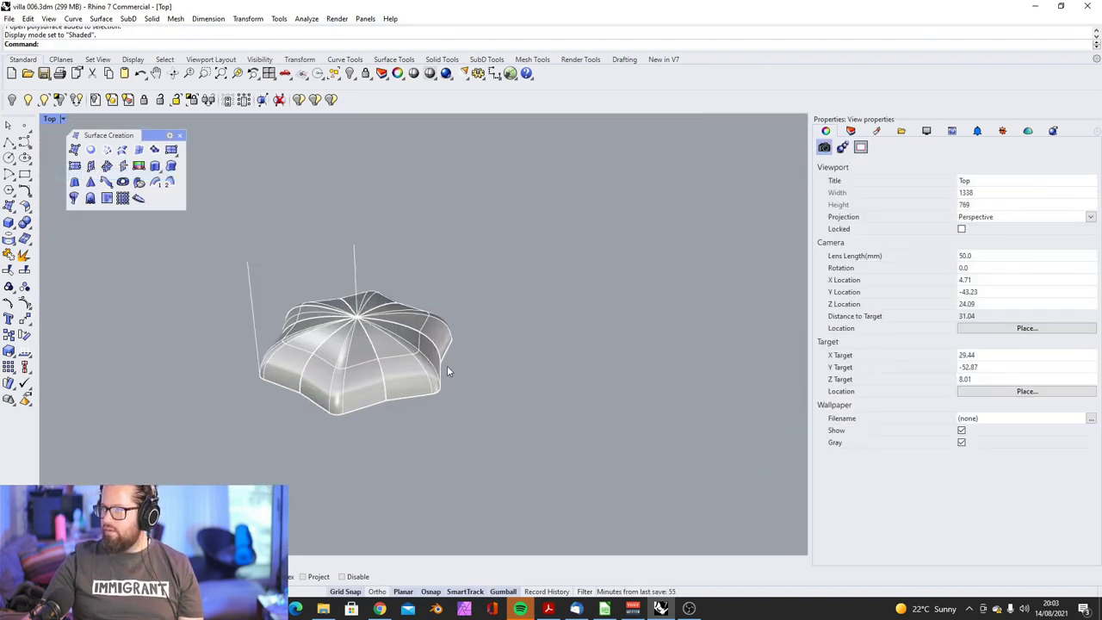
Step: Copy the star canopy from its apex onto the apex of the pink umbrella on the terrace near the tree
scroll(446, 366, "up", 5)
scroll(452, 365, "down", 10)
right_click_drag(354, 396, 401, 341)
scroll(401, 342, "up", 8)
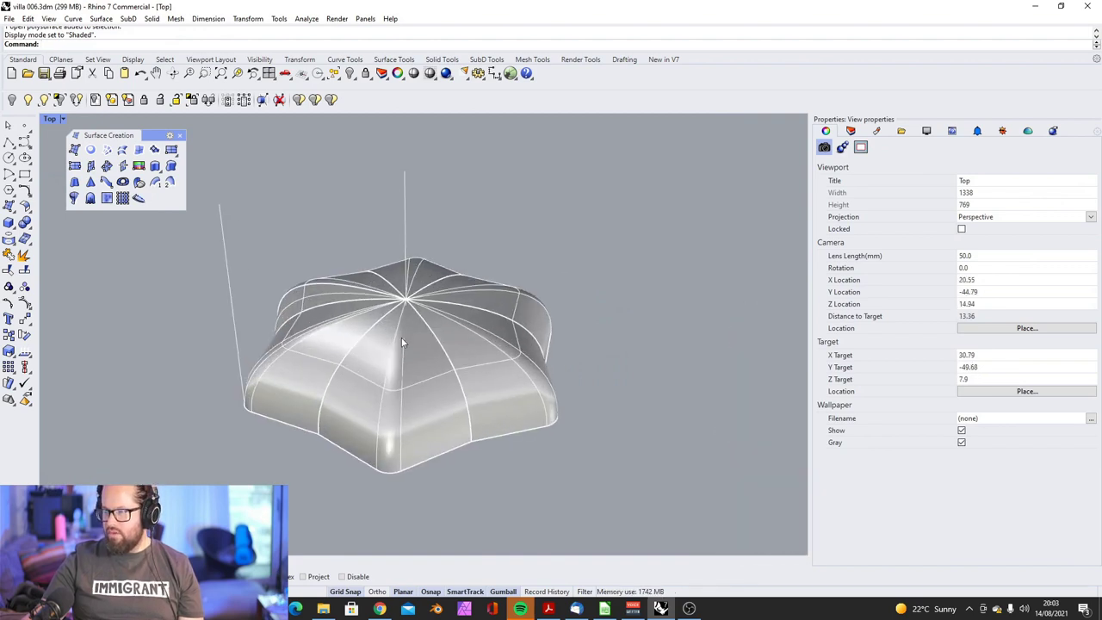
left_click(401, 336)
scroll(461, 357, "down", 4)
scroll(411, 356, "up", 3)
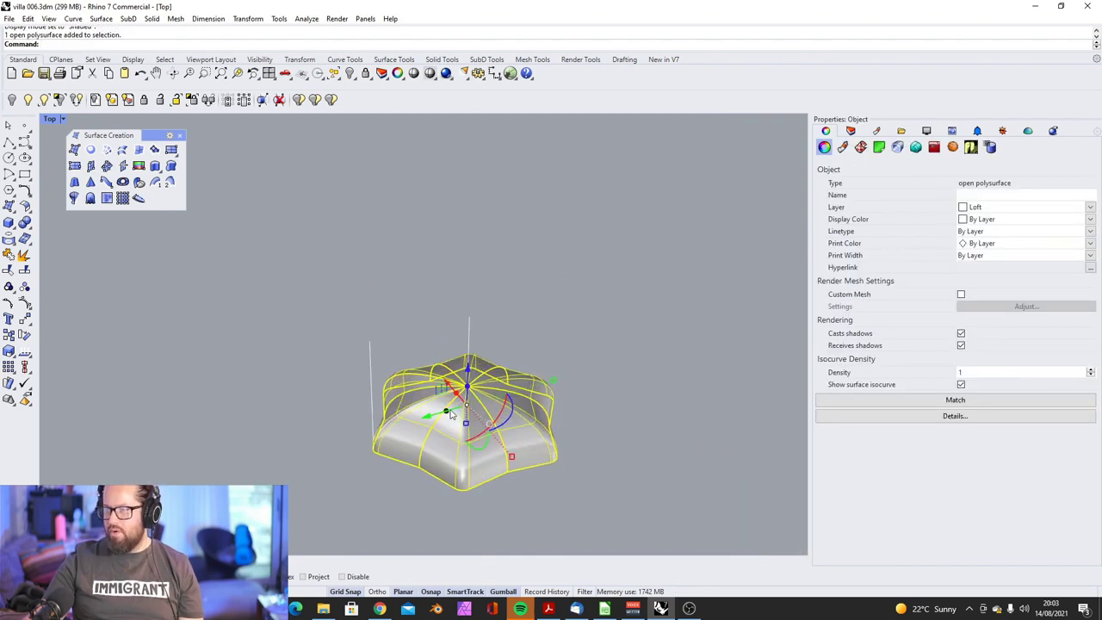
left_click(8, 333)
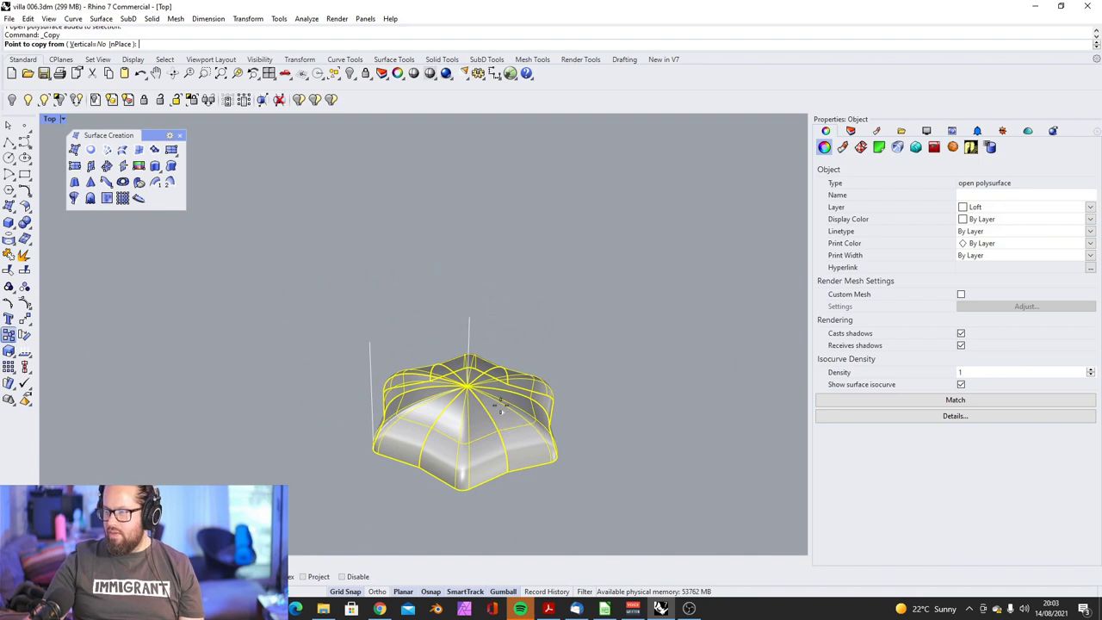
left_click(469, 385)
scroll(525, 400, "down", 6)
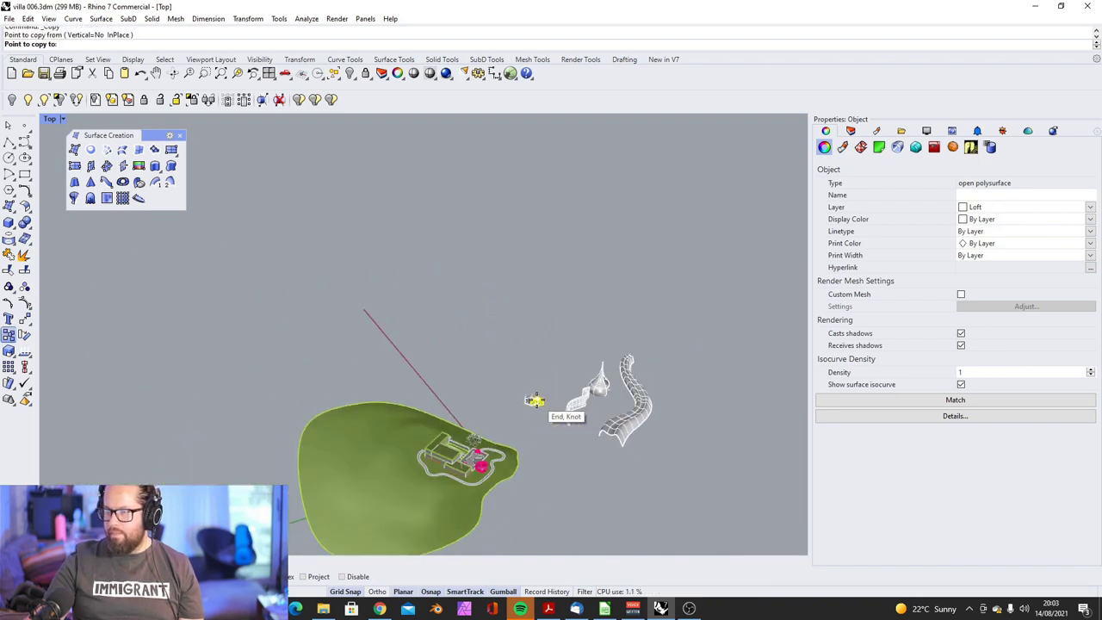
scroll(508, 470, "up", 10)
scroll(394, 333, "down", 3)
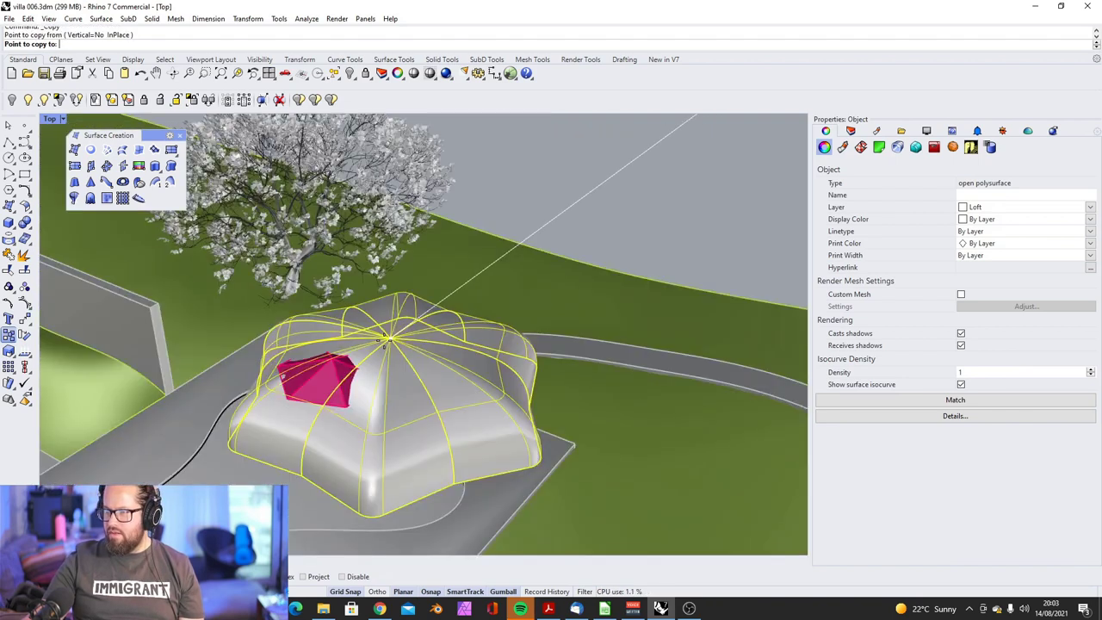
left_click(328, 362)
key("Return")
Step: Scale the copied canopy about its apex by a factor of 0.5
left_click(392, 340)
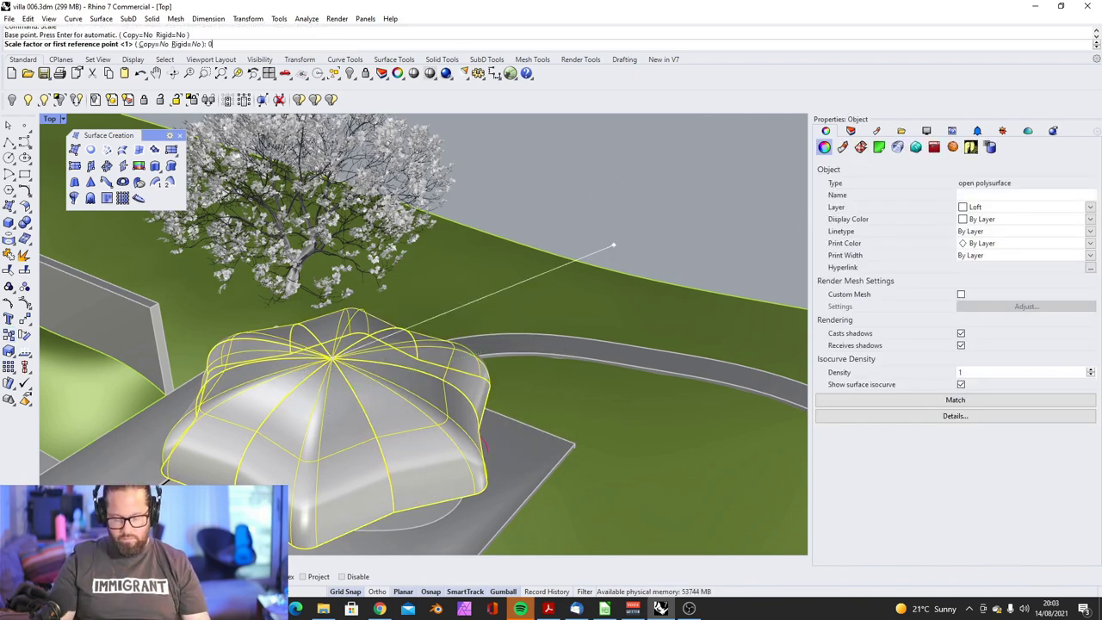
type(".5")
key("Return")
scroll(607, 240, "up", 3)
Step: Move the scaled canopy to the 08_Umbrella layer
left_click(850, 130)
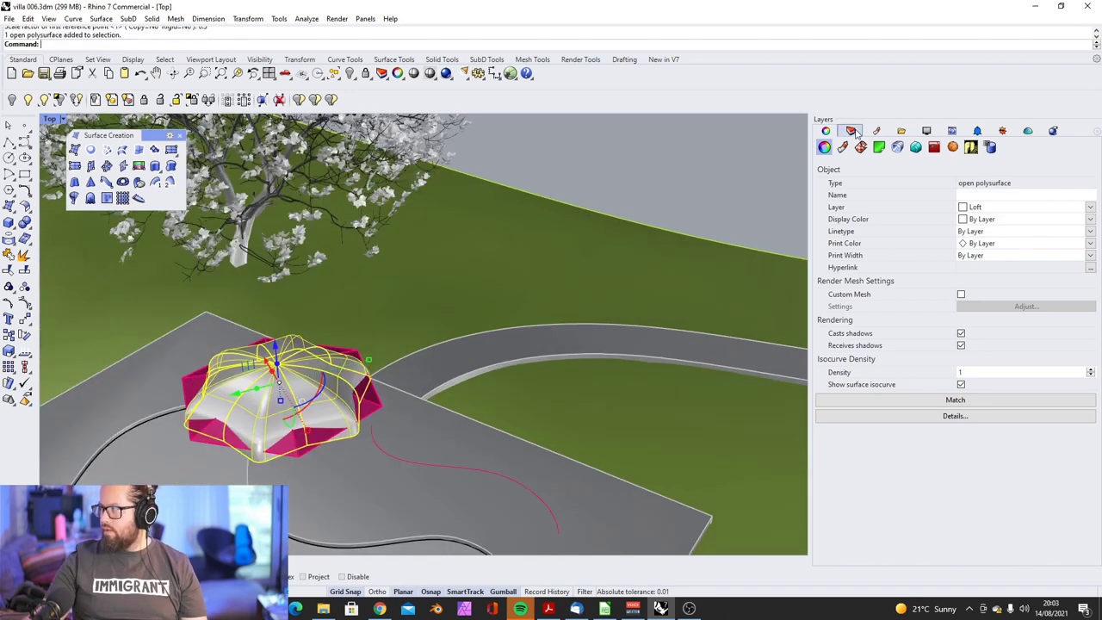
right_click(869, 308)
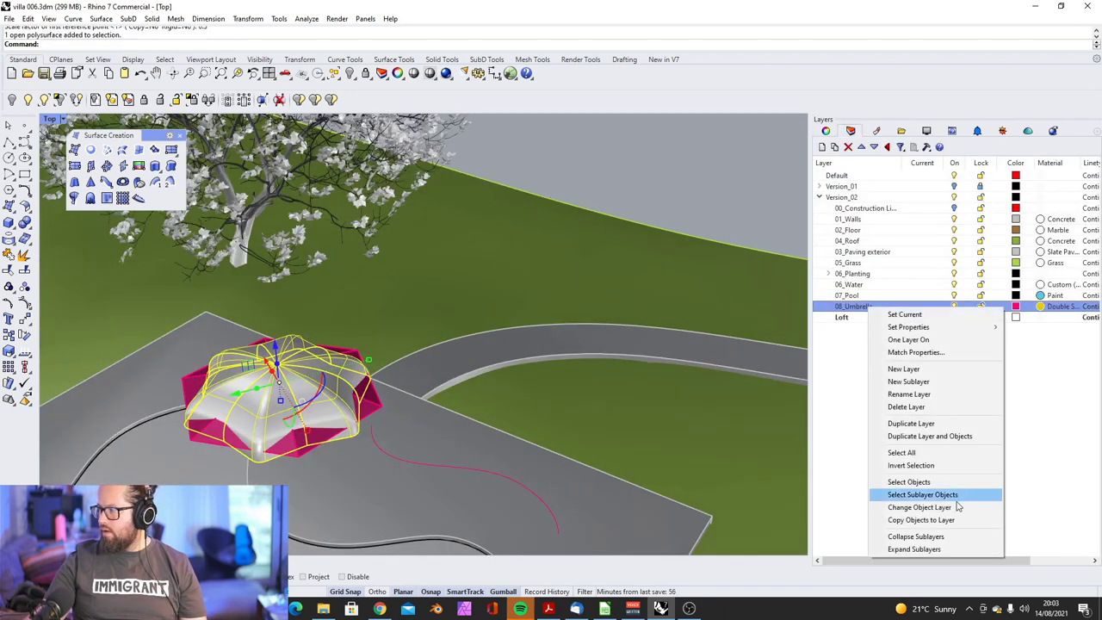
left_click(904, 508)
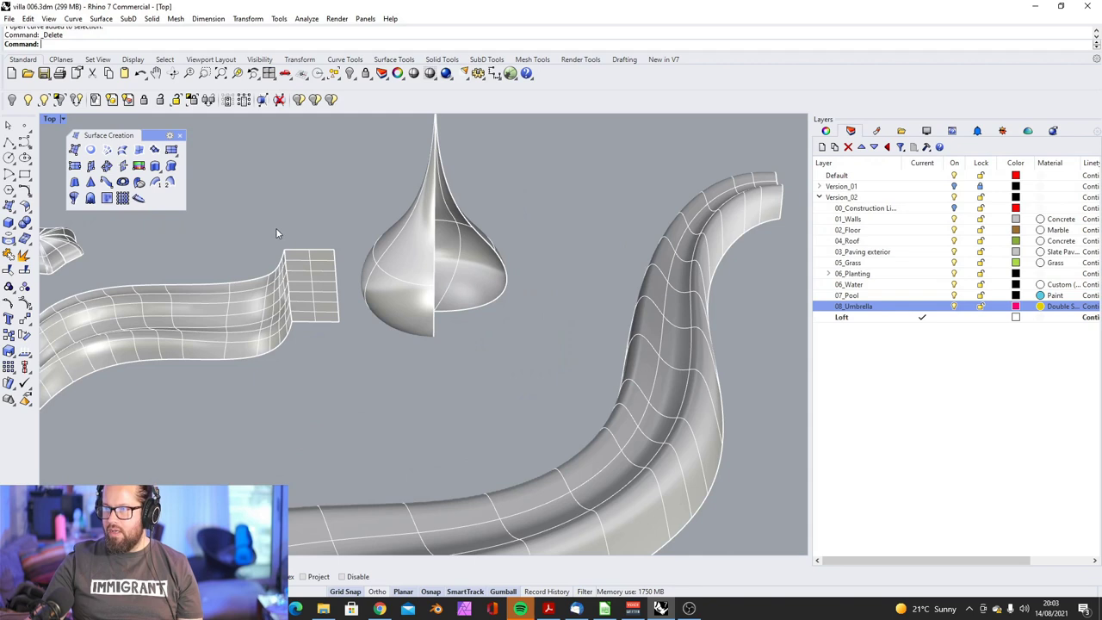
Step: Create a short solid cylinder with a radius of about 3.6 between the small and large swept surfaces
scroll(284, 245, "down", 3)
scroll(327, 284, "up", 3)
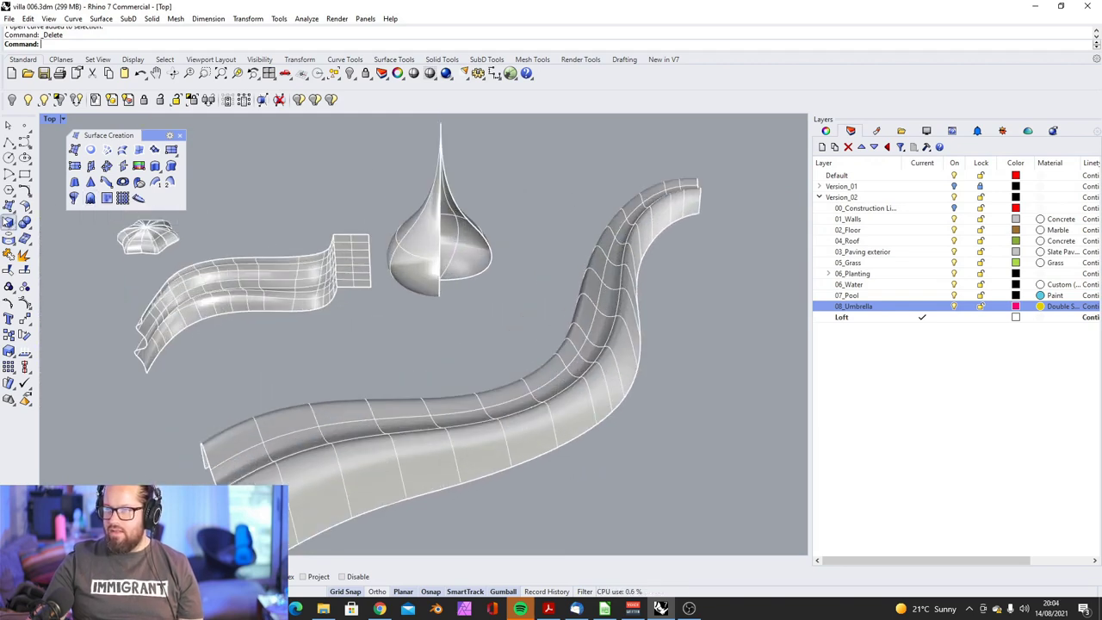
mouse_move(372, 329)
right_mouse_down()
mouse_move(368, 351)
mouse_move(372, 321)
right_mouse_up()
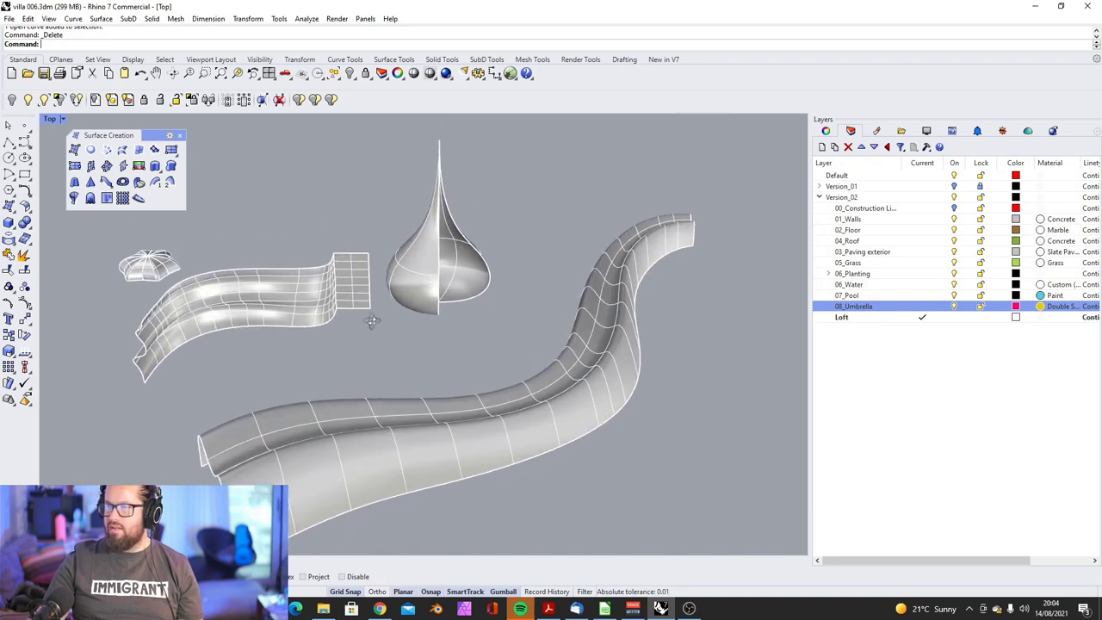
left_click(7, 229)
left_click(42, 229)
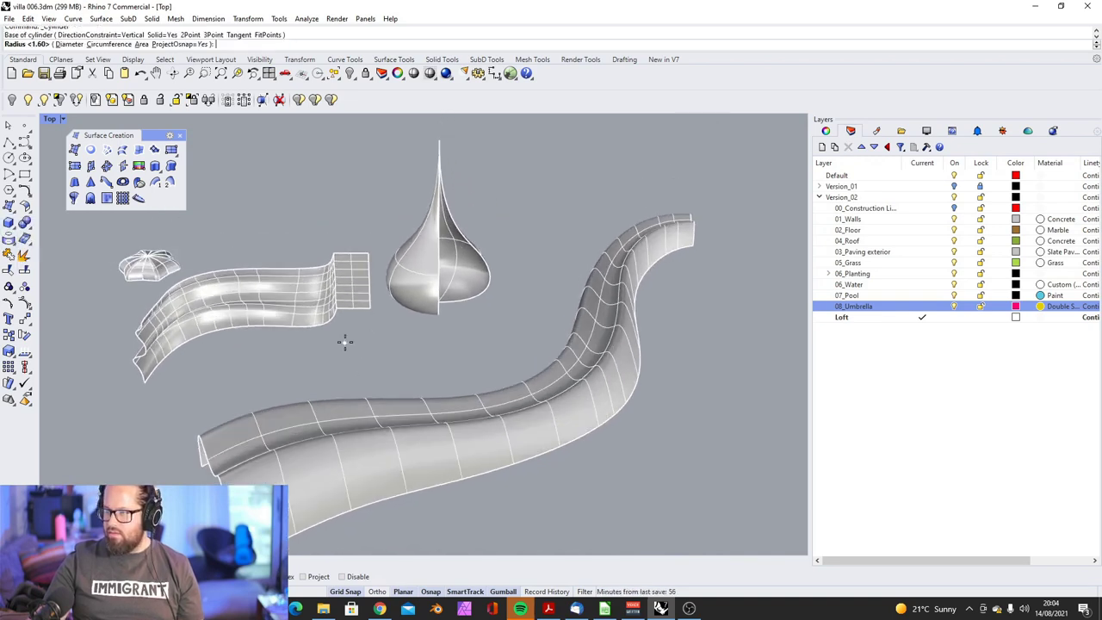
left_click(344, 344)
left_click(366, 350)
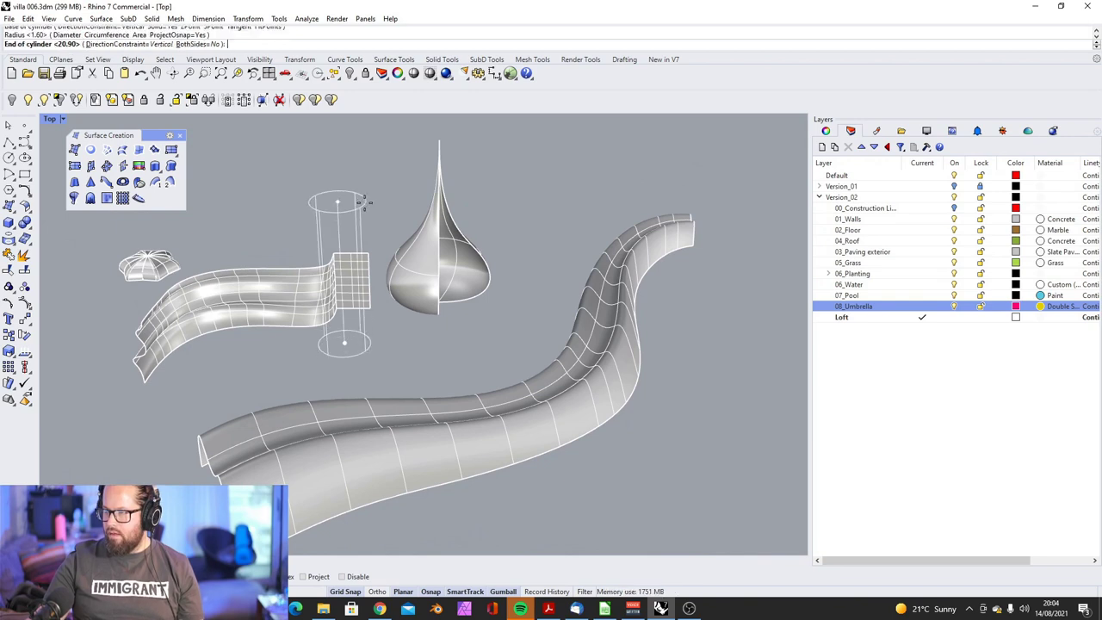
left_click(363, 300)
Step: Add two more short solid cylinders of differing sizes beside the first one
scroll(365, 310, "down", 1)
right_click(373, 333)
left_click(375, 336)
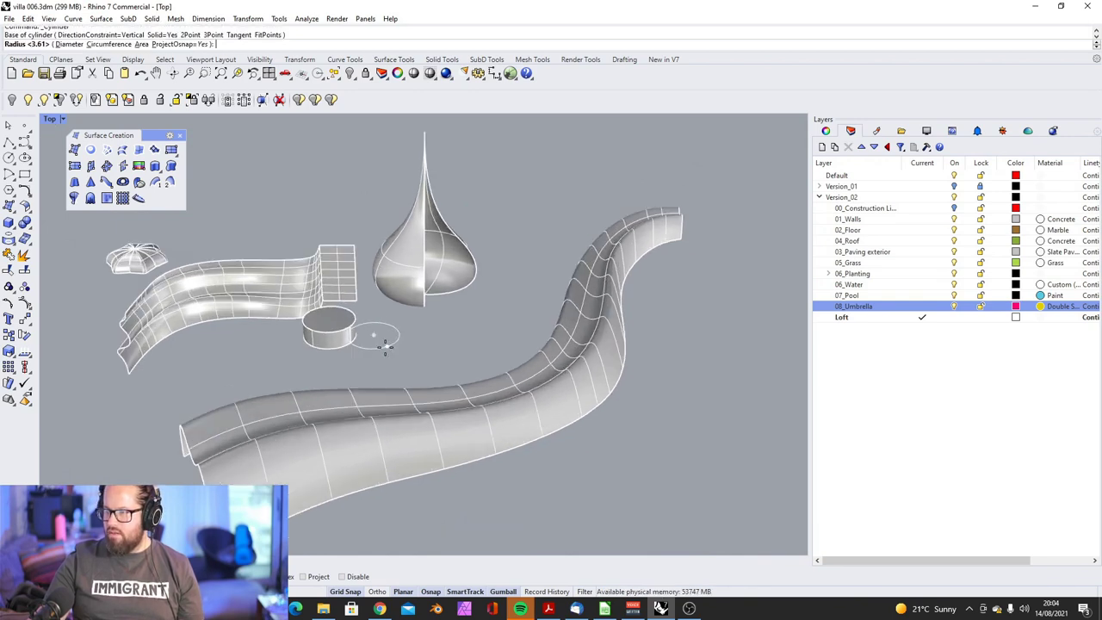
scroll(163, 285, "up", 5)
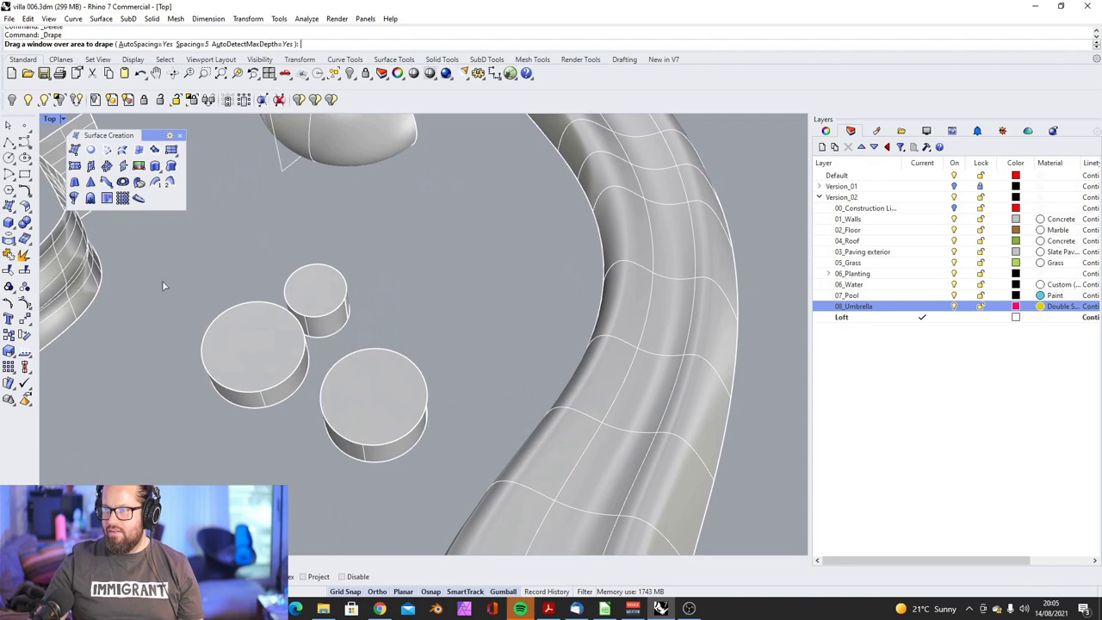
Step: Drape a surface over the three cylinders and delete the resulting surface
left_click_drag(244, 327, 485, 486)
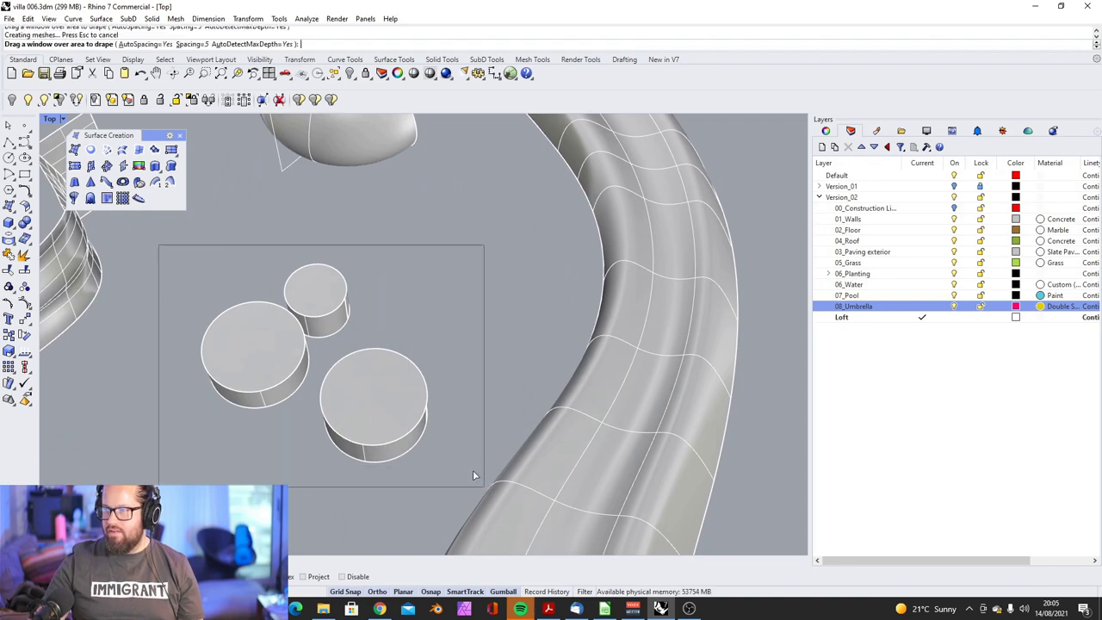
right_click_drag(463, 467, 349, 406)
scroll(350, 406, "down", 5)
left_click(428, 298)
key("Delete")
Step: Switch the viewport to the Bottom view with the three cylinders in frame
scroll(349, 372, "up", 5)
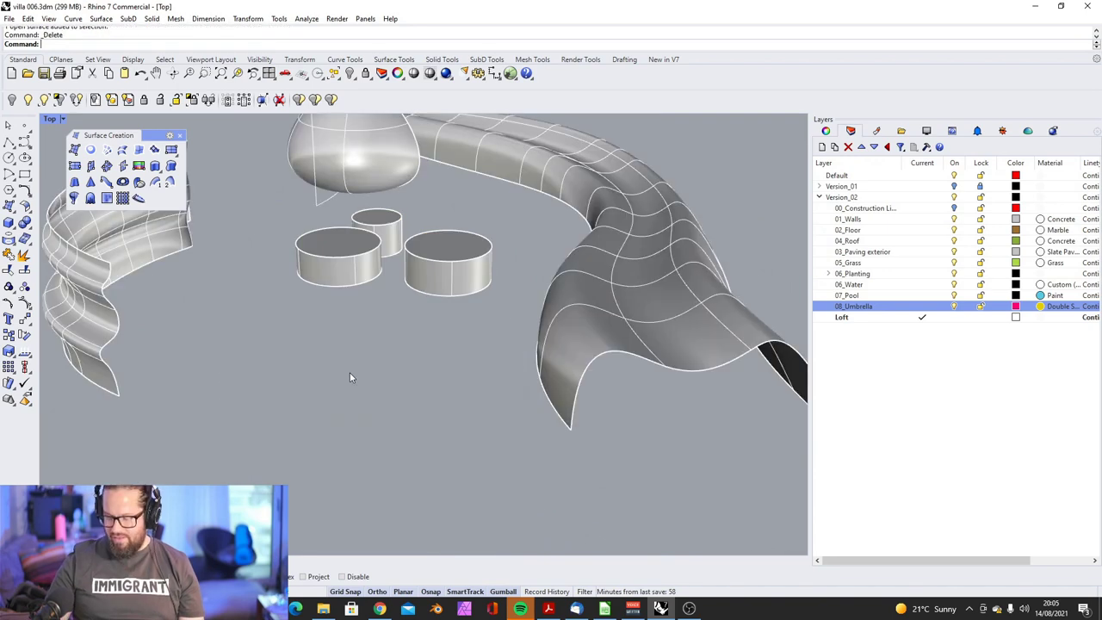
right_click_drag(350, 376, 369, 418)
scroll(353, 405, "down", 6)
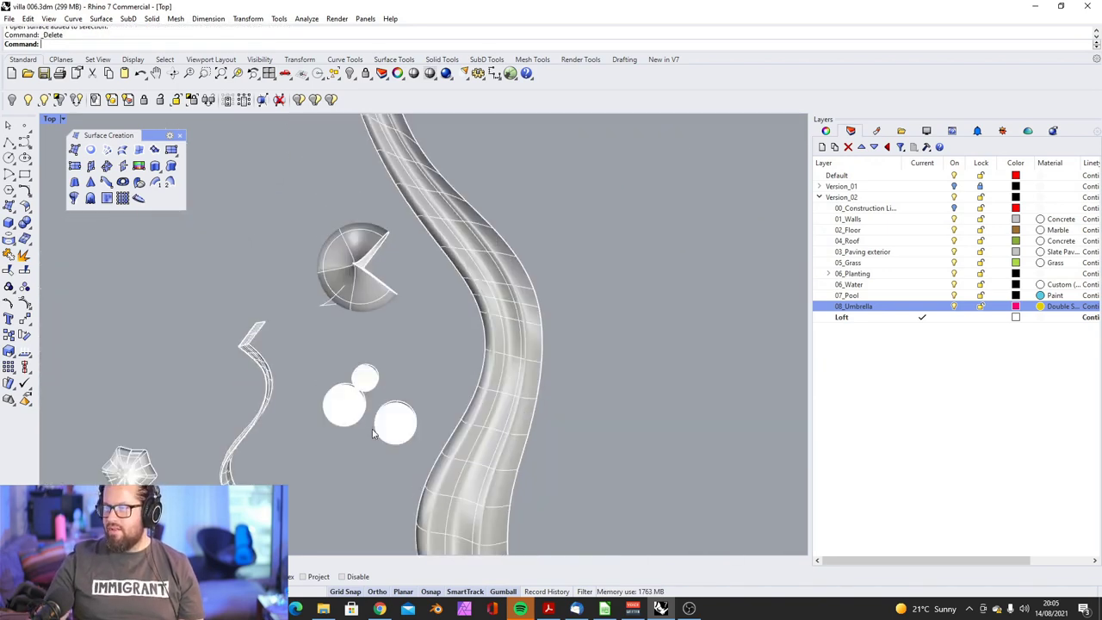
scroll(366, 415, "up", 7)
left_click(52, 121)
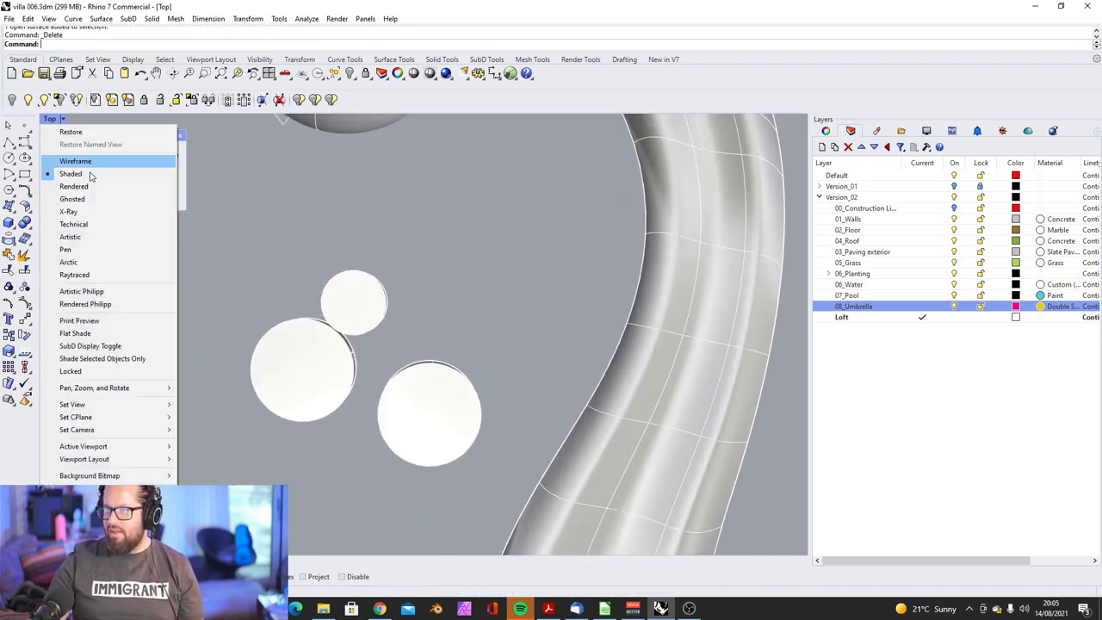
mouse_move(96, 406)
left_click(205, 433)
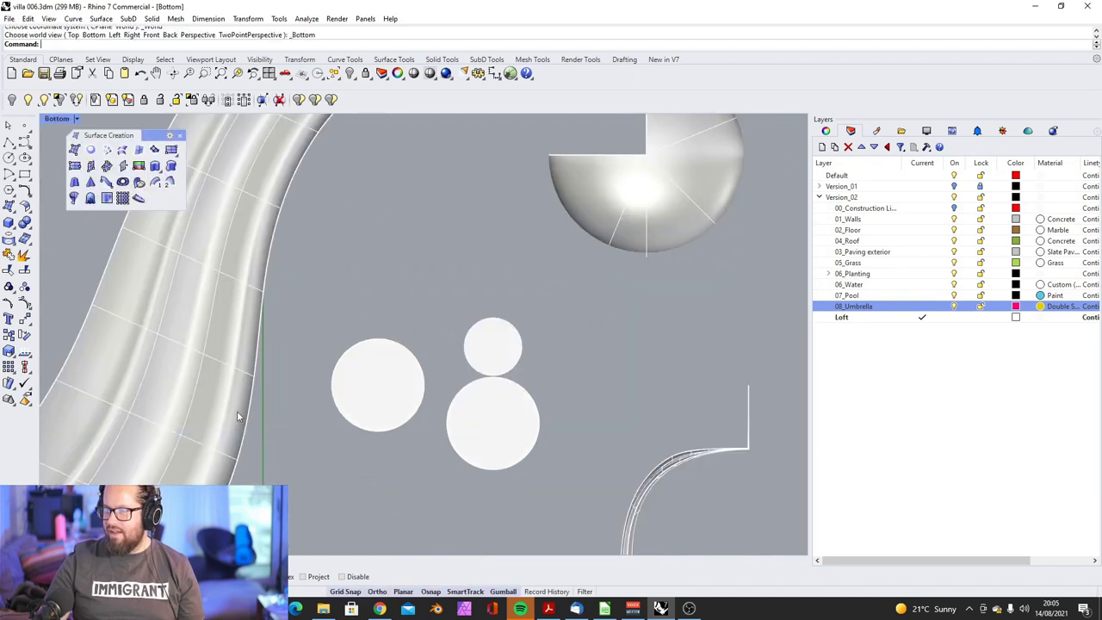
scroll(355, 348, "down", 4)
scroll(354, 348, "up", 5)
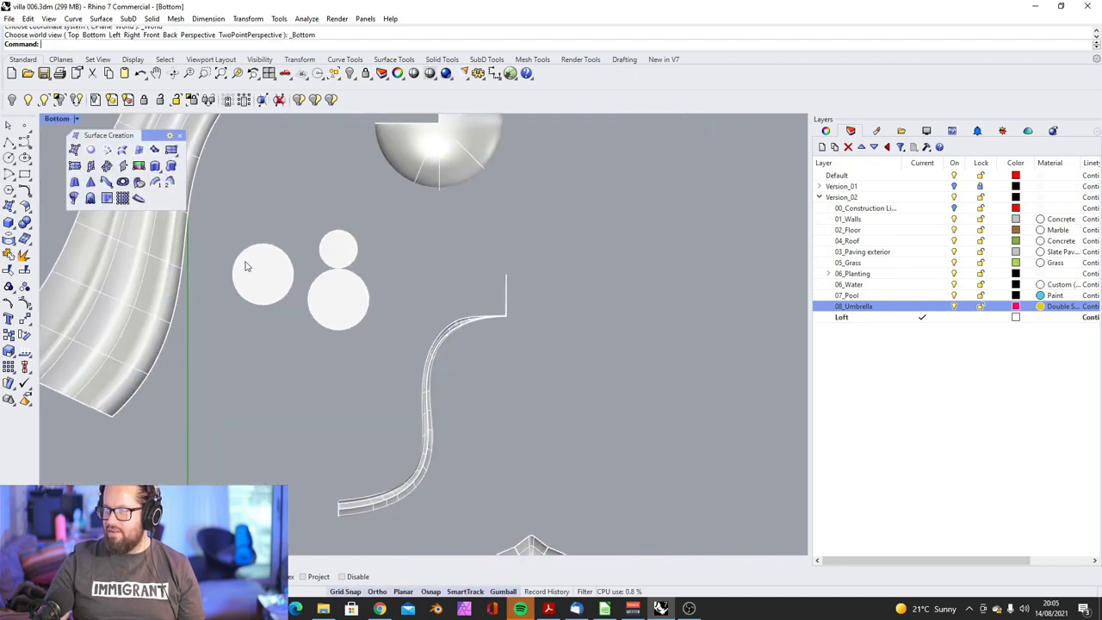
Step: Try draping a surface over the cylinders from the Bottom view, inspect it in 3D and delete it
left_click(90, 198)
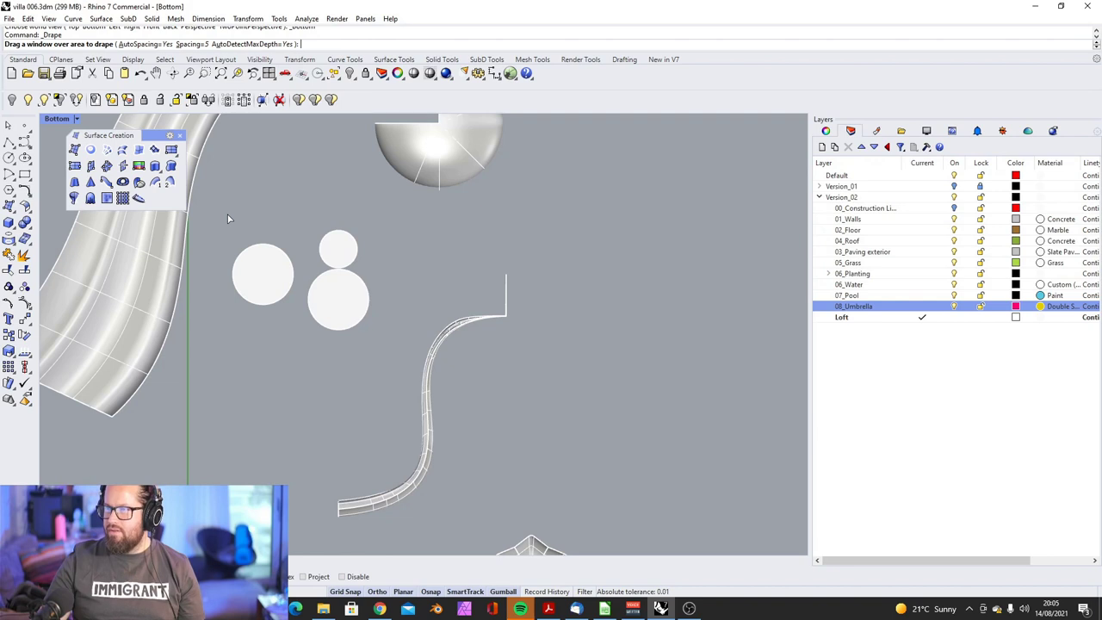
right_click_drag(474, 391, 442, 382, "ctrl+shift")
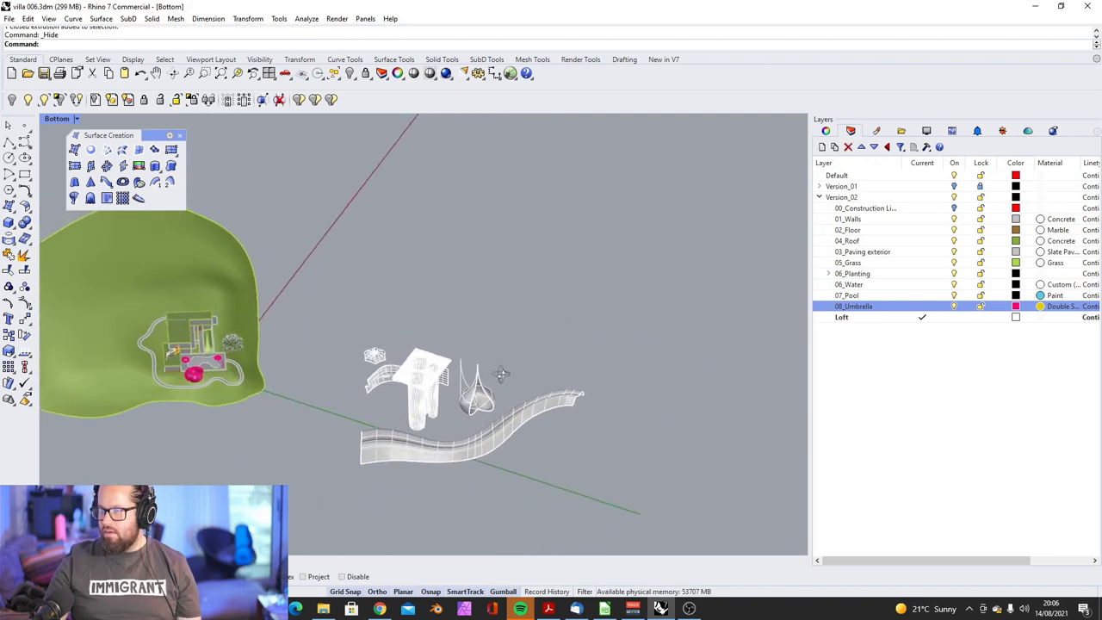
scroll(413, 413, "up", 7)
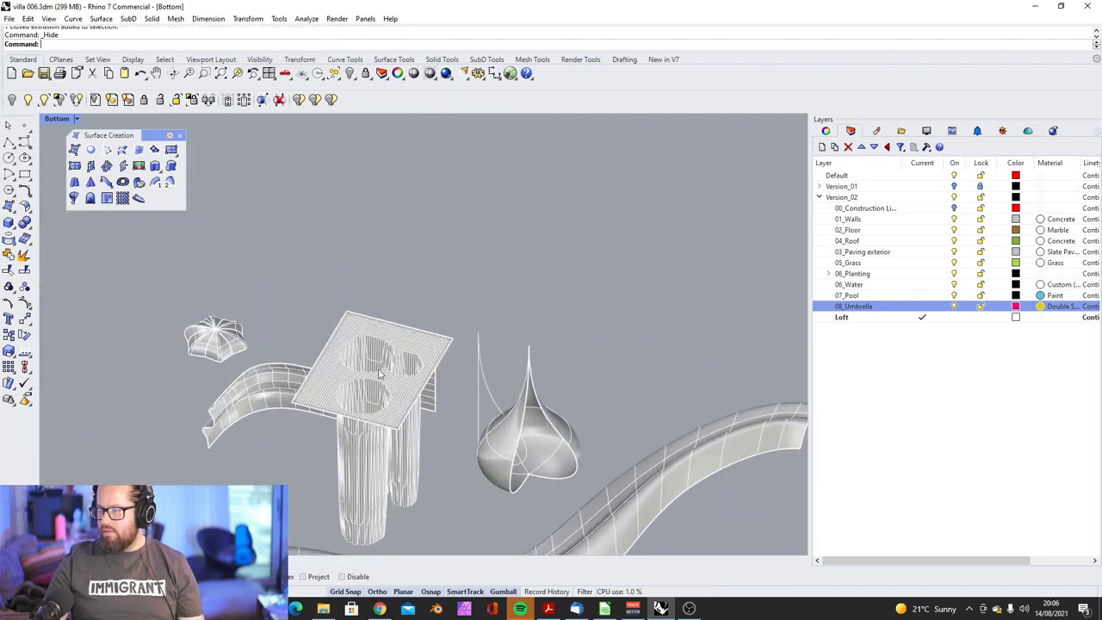
left_click(382, 334)
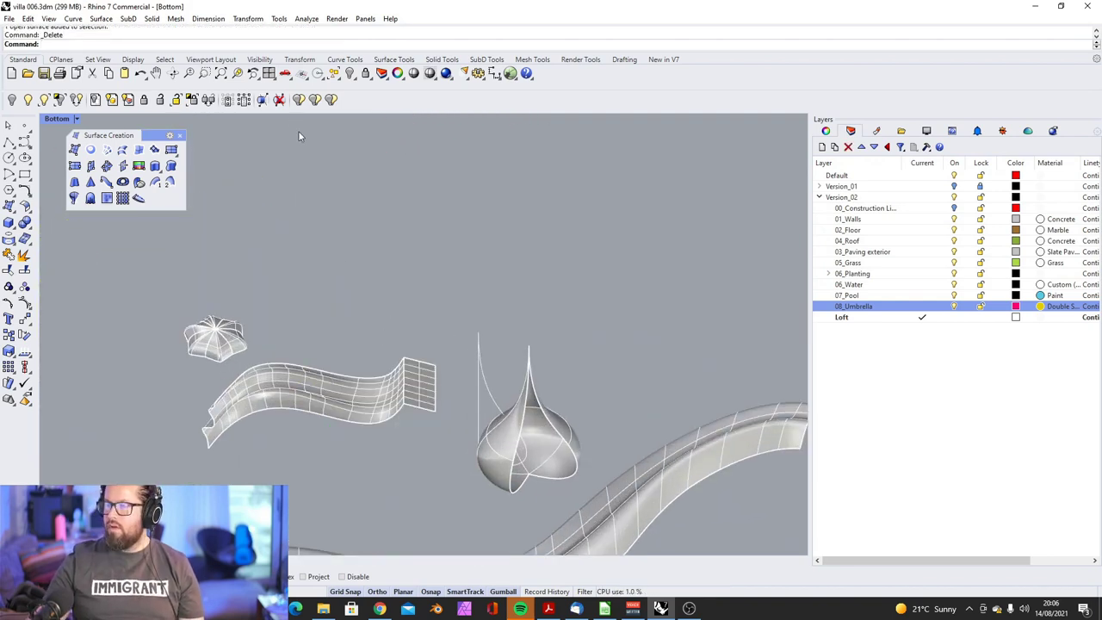
Step: Drape a rectangular surface around all three cylinders from the Top view and rotate the view to it
left_click_drag(200, 221, 513, 491)
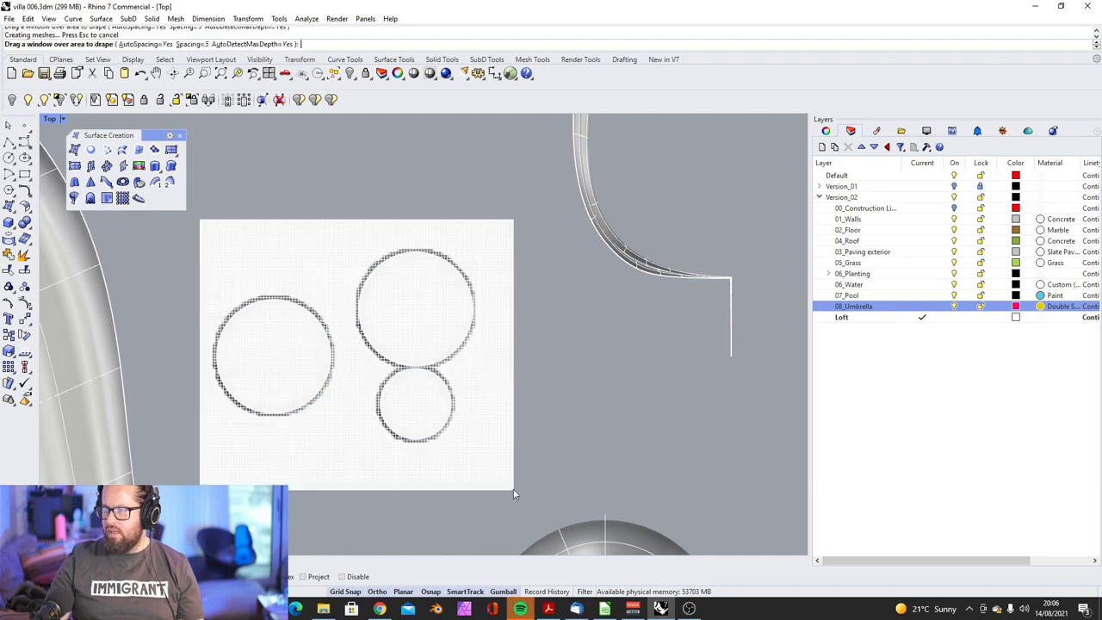
left_click(173, 74)
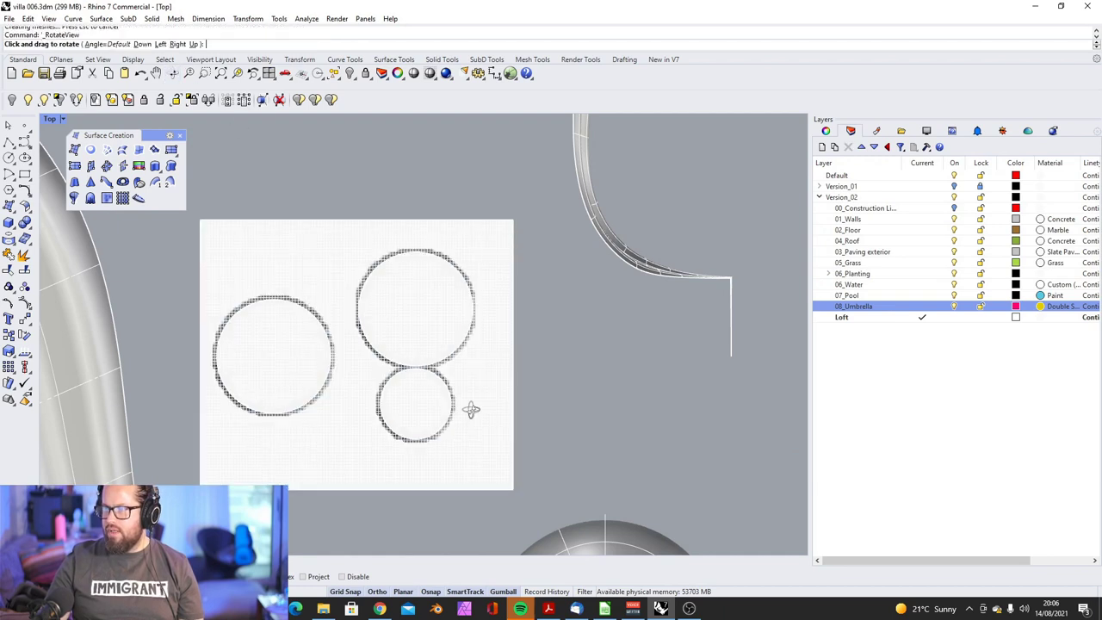
left_click_drag(467, 411, 249, 250)
scroll(254, 254, "up", 10)
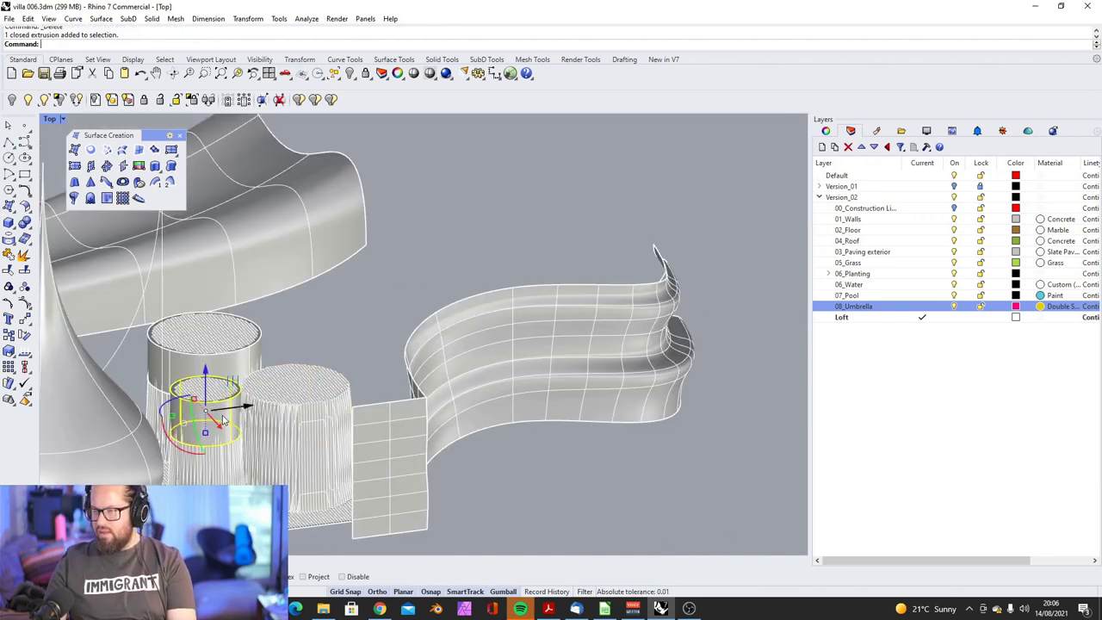
Step: Delete the solid cylinders that remain with the draped surface
key("Delete")
left_click(241, 356)
key("Delete")
scroll(277, 346, "down", 10)
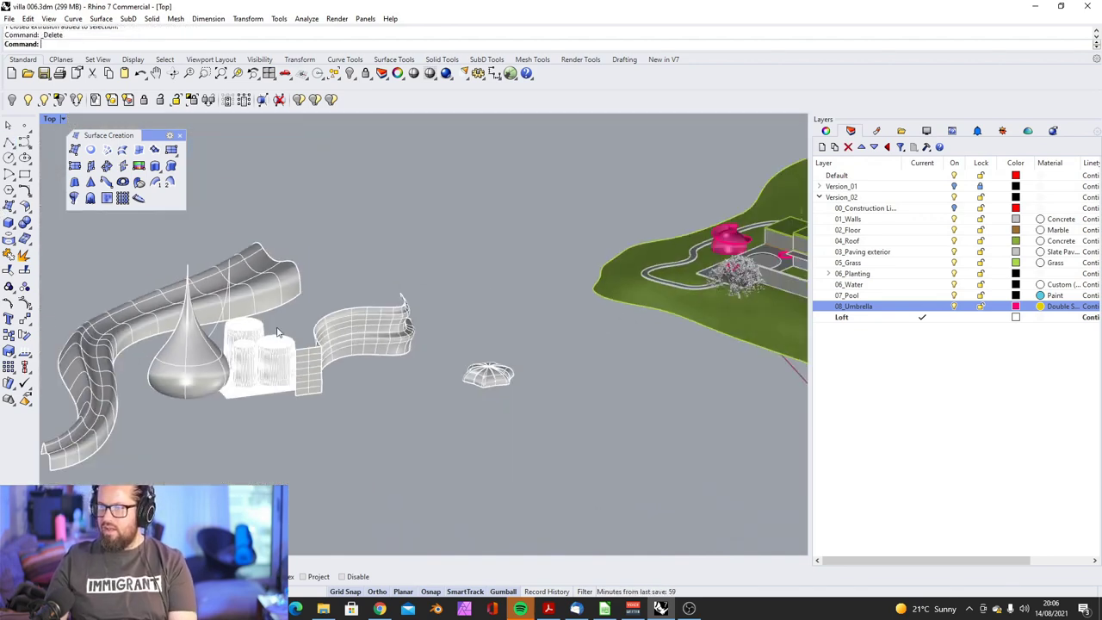
Step: Examine the draped surface's walls, caps and base from several angles
right_click_drag(277, 346, 279, 462)
scroll(278, 462, "up", 12)
scroll(310, 359, "down", 5)
right_click_drag(303, 372, 263, 347)
scroll(244, 301, "down", 8)
right_click_drag(206, 301, 301, 277)
scroll(347, 381, "up", 11)
scroll(346, 381, "down", 7)
scroll(295, 251, "up", 5)
scroll(295, 251, "down", 6)
left_click(551, 331)
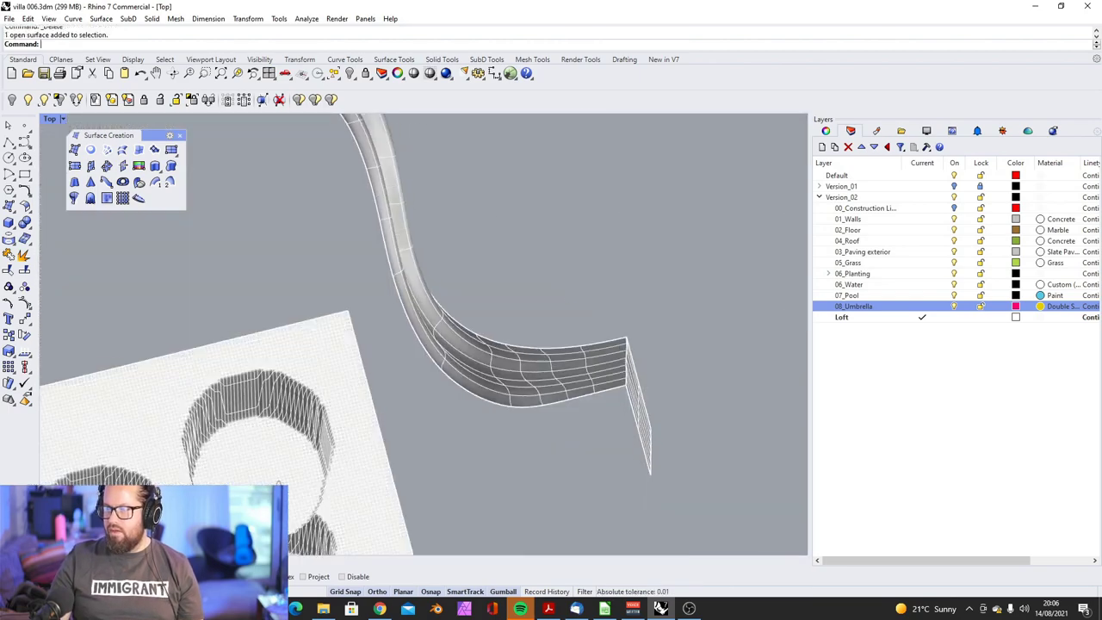
right_click_drag(516, 344, 482, 336)
scroll(456, 374, "down", 5)
scroll(428, 228, "up", 8)
scroll(428, 228, "down", 6)
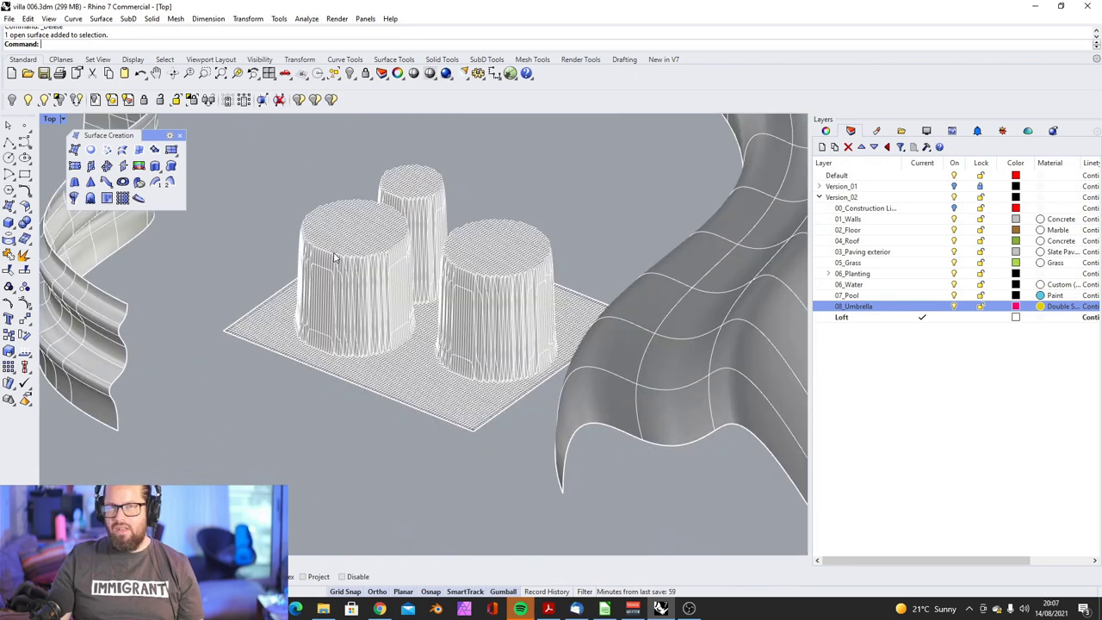
scroll(462, 248, "up", 4)
left_click(462, 248)
key("Escape")
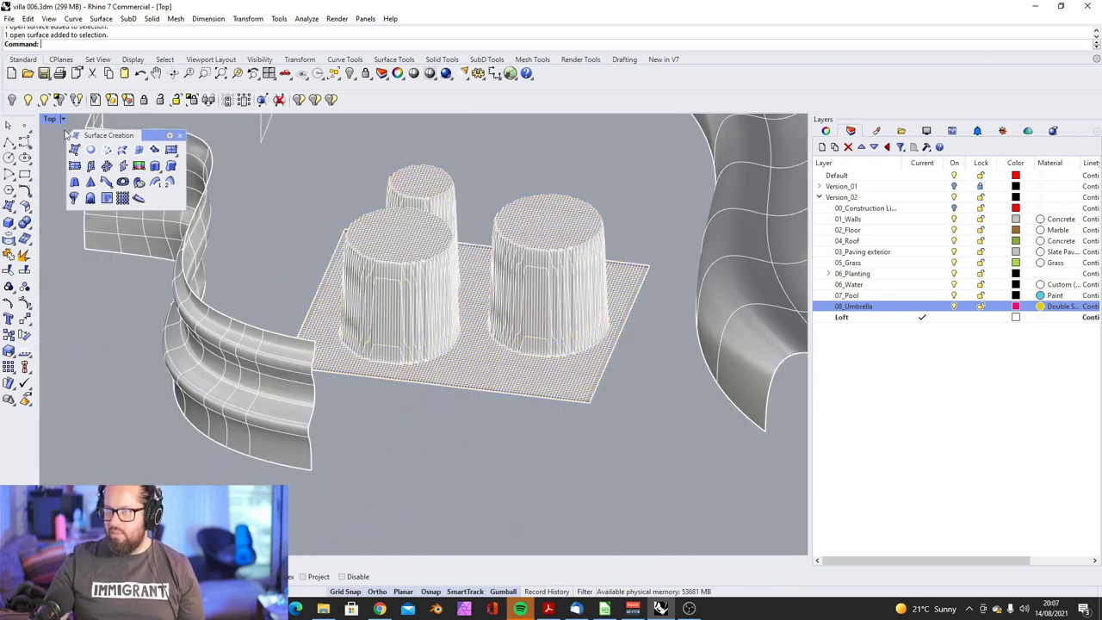
Step: Drape a large surface with spacing 5 over the group of sample surfaces and delete it
left_click(90, 199)
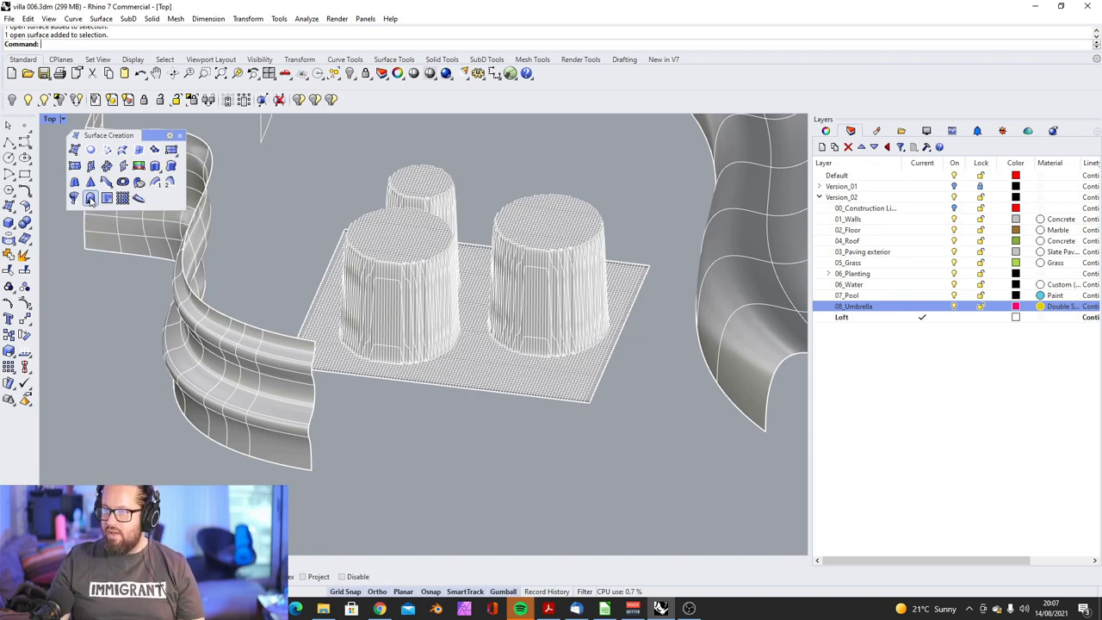
right_click_drag(508, 297, 547, 321)
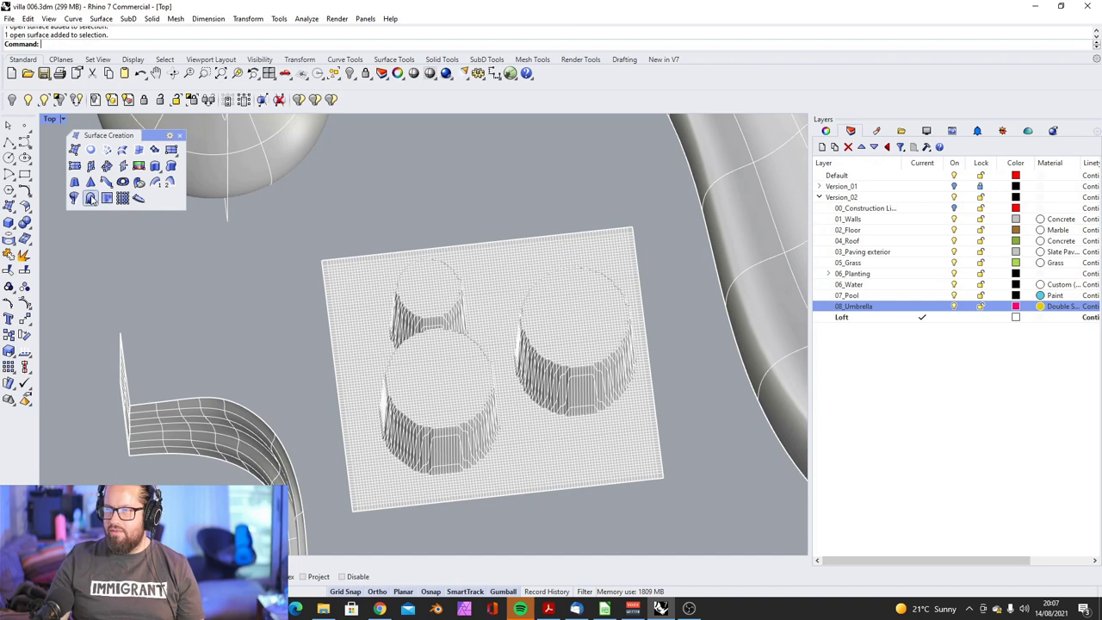
right_click_drag(396, 287, 379, 326)
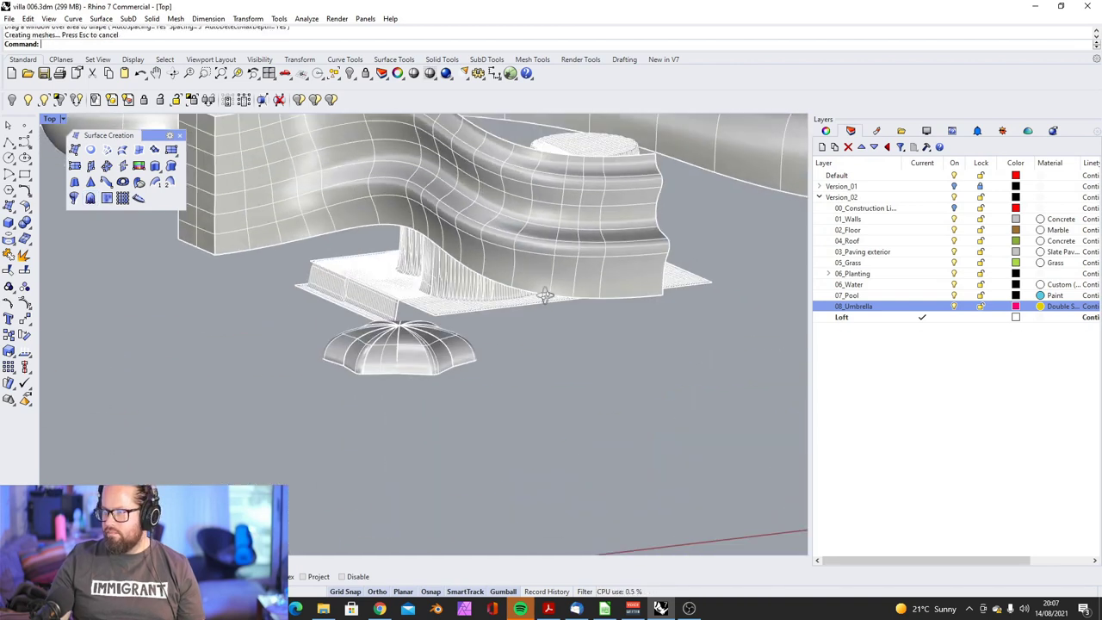
right_click_drag(544, 295, 540, 320)
scroll(377, 318, "up", 6)
left_click(405, 314)
scroll(392, 358, "down", 12)
scroll(419, 265, "up", 7)
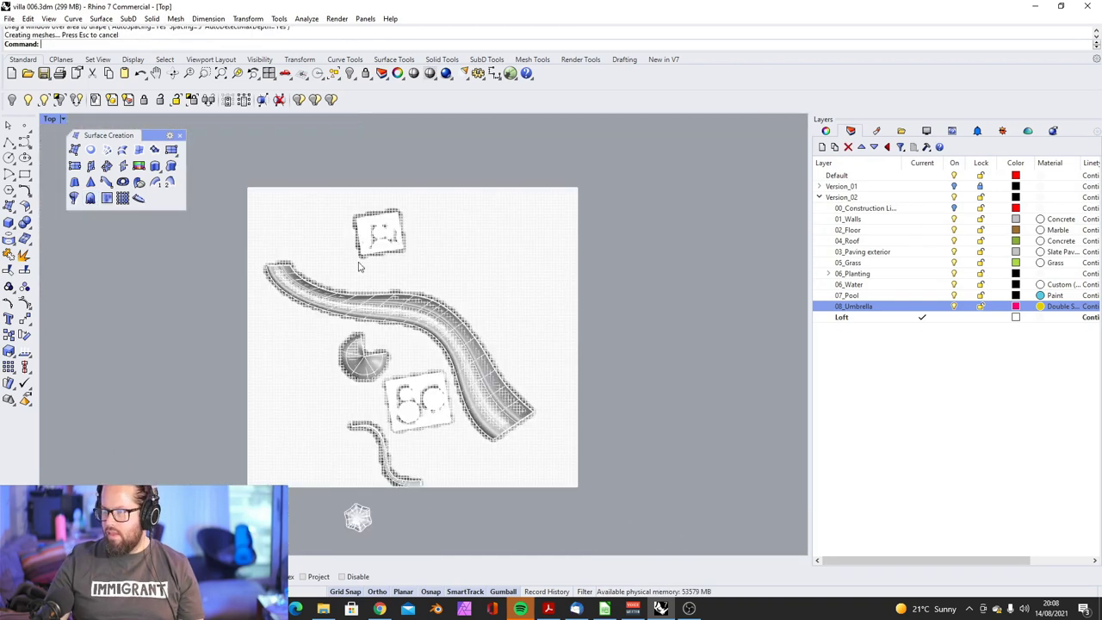
left_click(435, 234)
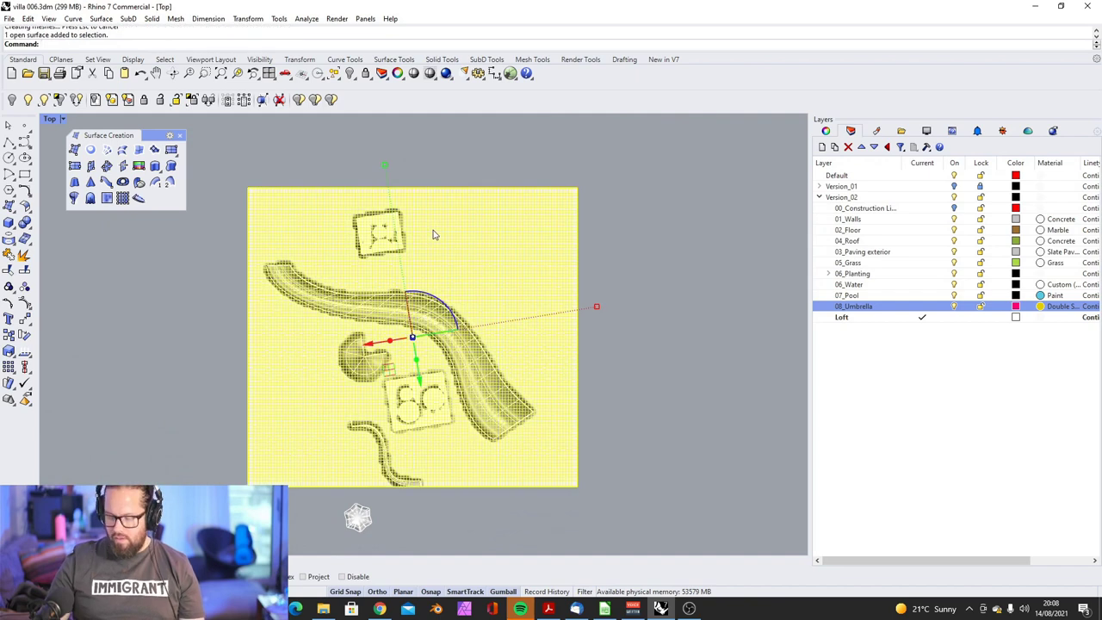
key("Delete")
Step: Drape a large surface over all the sample surfaces with a point spacing density of 20
left_click(91, 198)
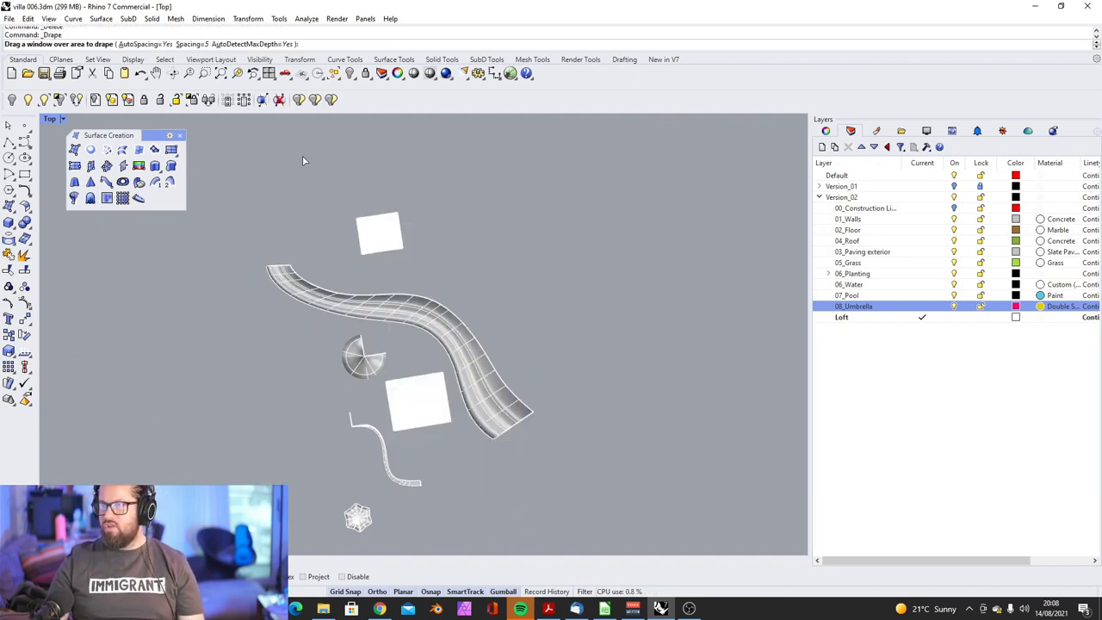
type("s")
key("Return")
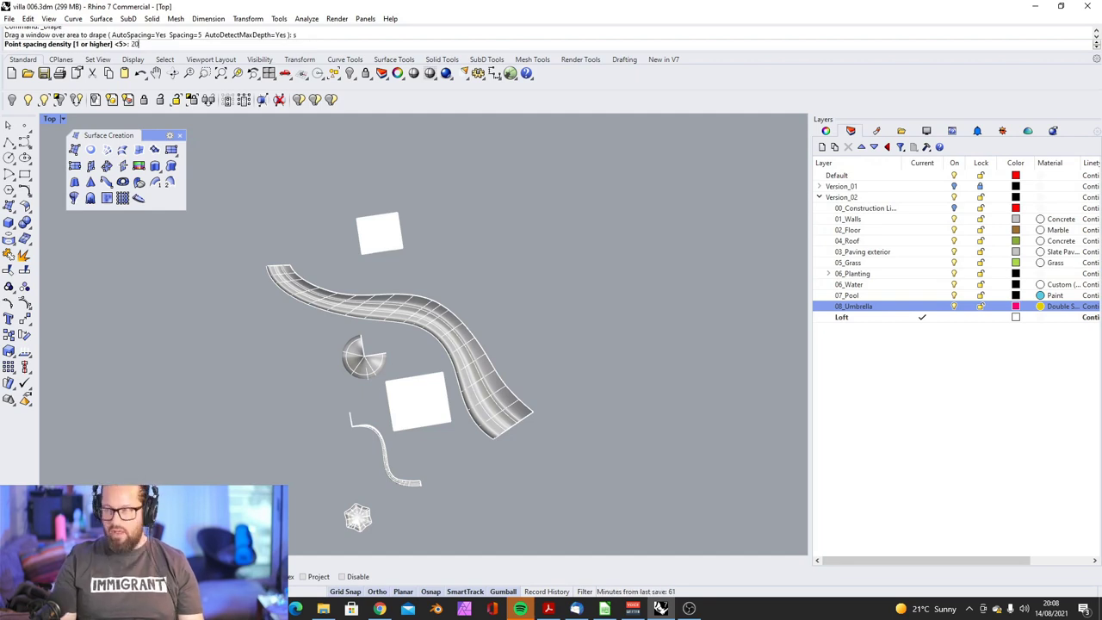
key("Return")
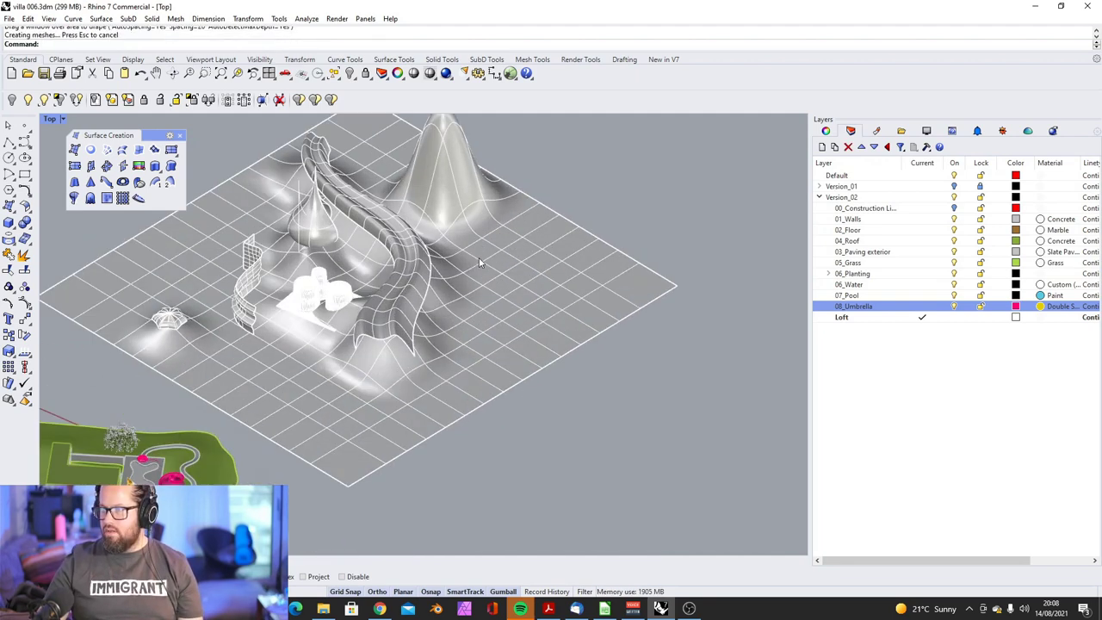
right_click_drag(479, 262, 432, 265)
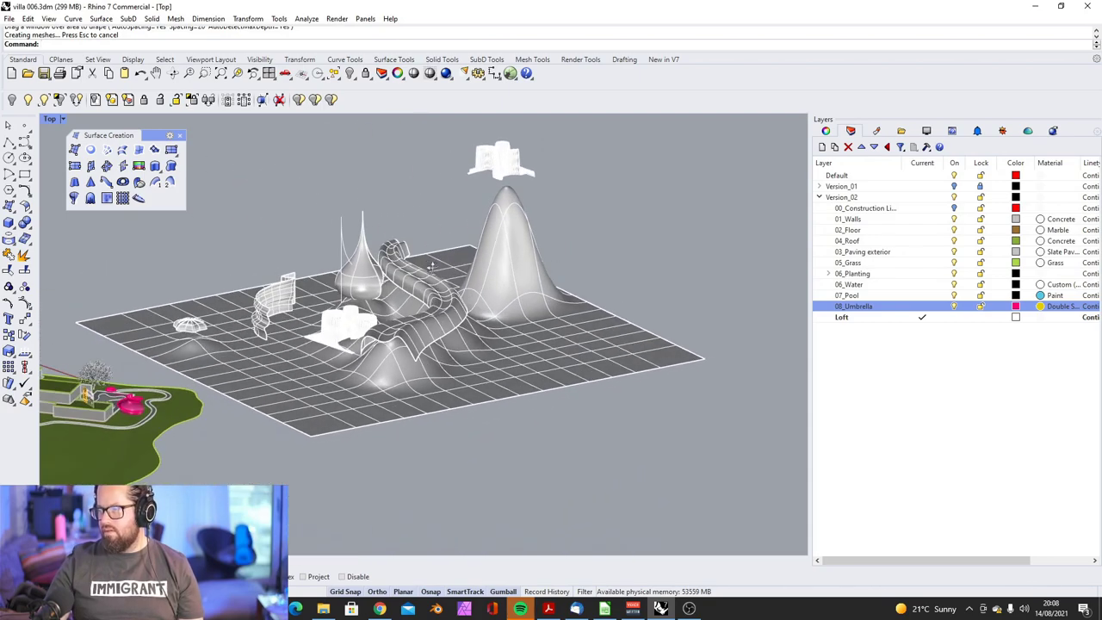
left_click(516, 386)
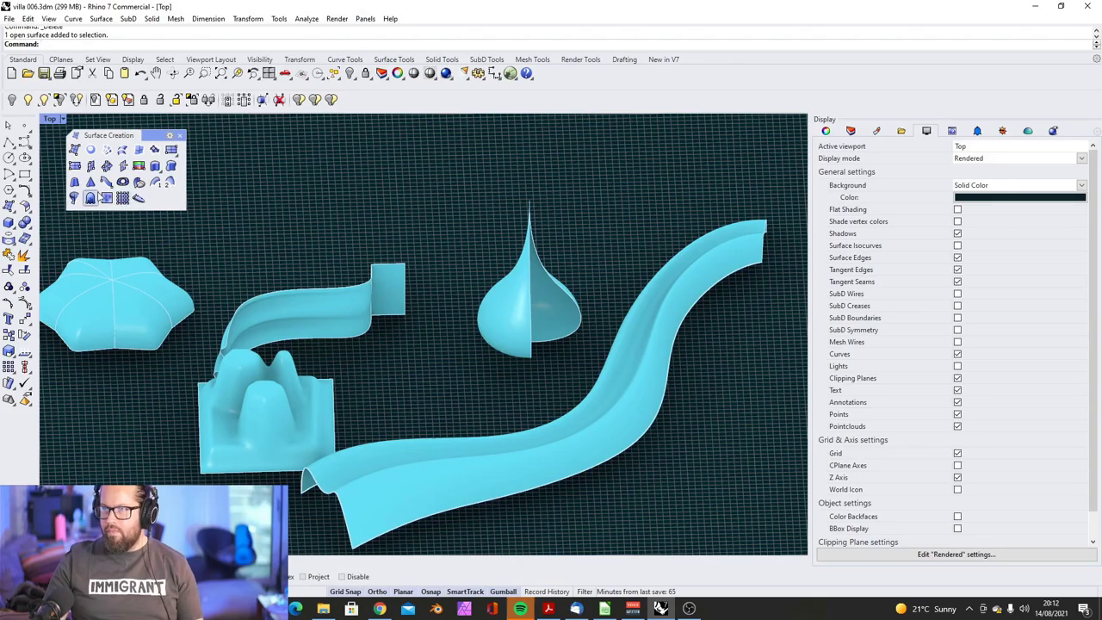
Step: Start the Heightfield command and browse to the height map images in folder 18 of BASIC RHINO
left_click(109, 201)
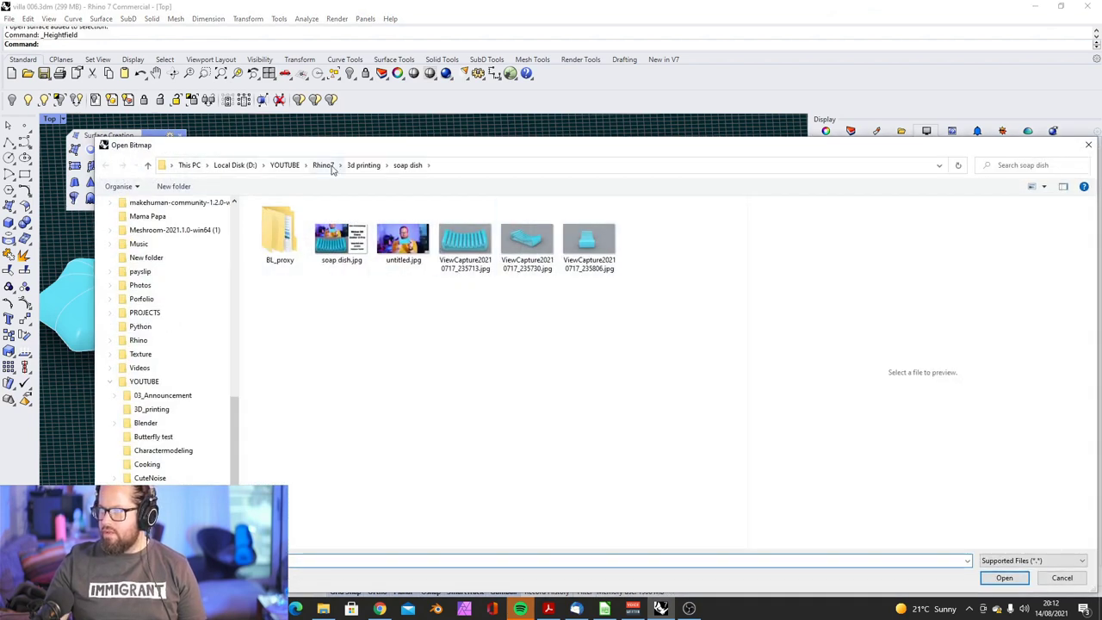
left_click(332, 166)
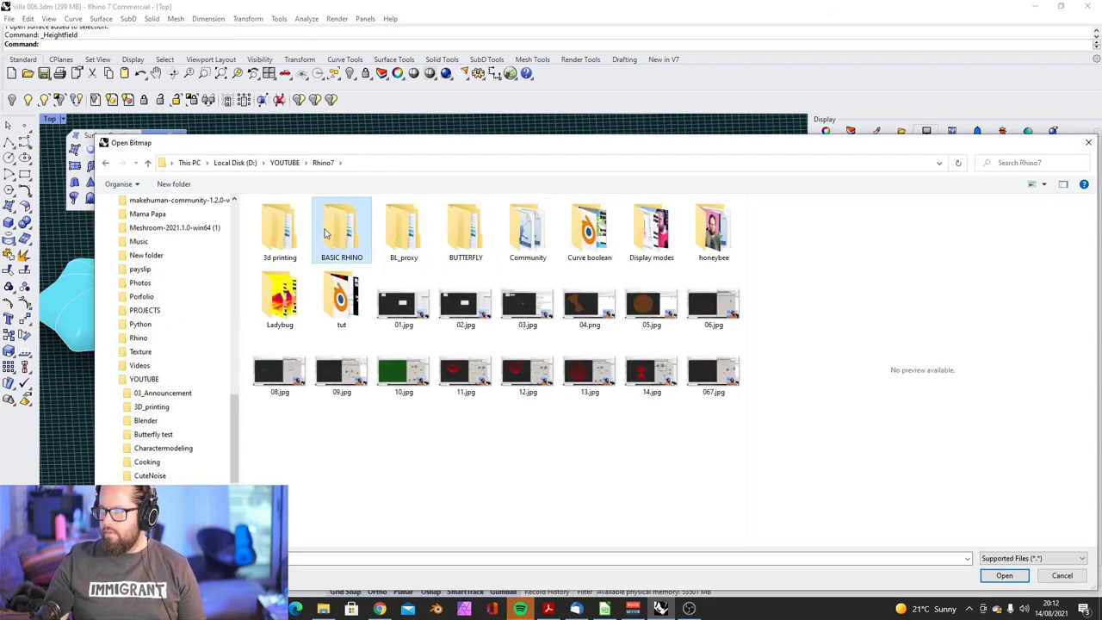
double_click(342, 221)
double_click(287, 236)
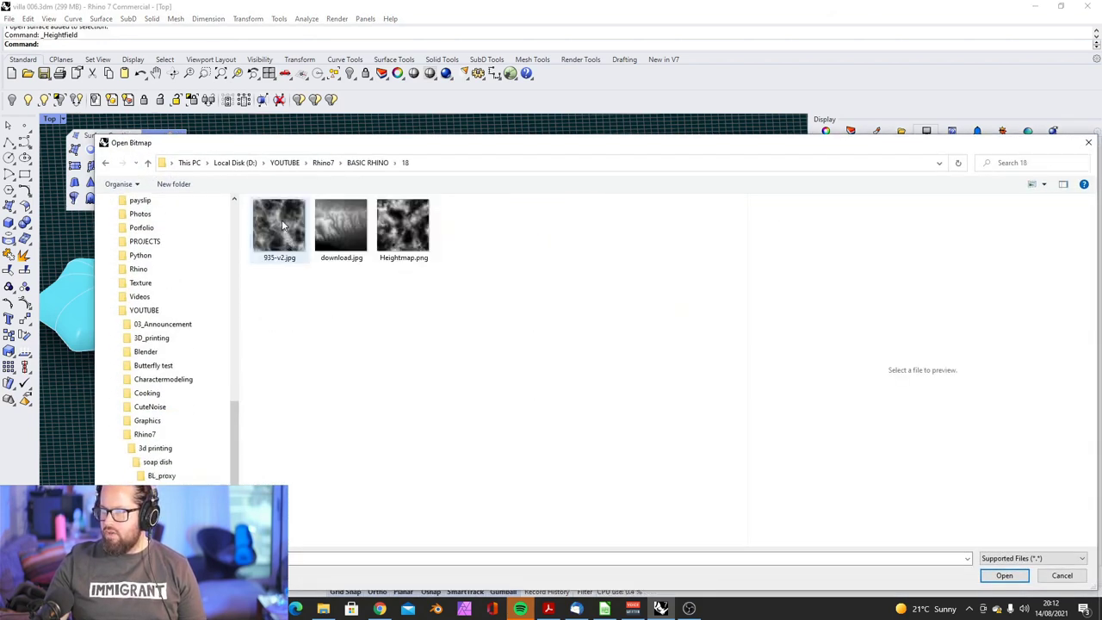
Step: Compare the previews of the height map images 935-v2.jpg, download.jpg and Heightmap.png
left_click(284, 226)
left_click_drag(711, 153, 688, 65)
left_click(317, 137)
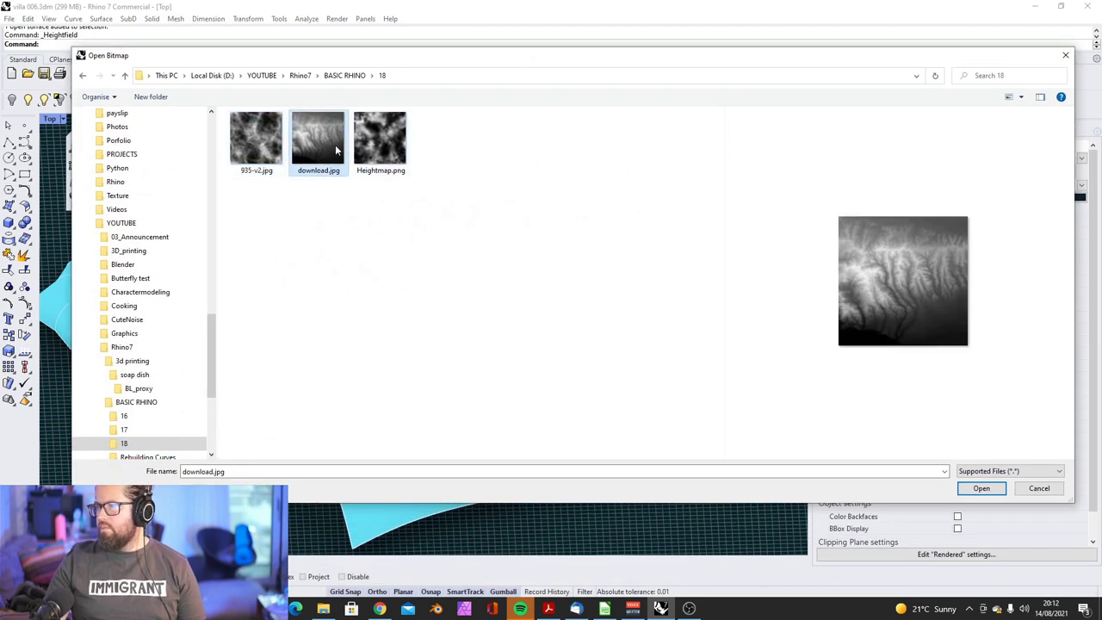
left_click(379, 137)
left_click(256, 137)
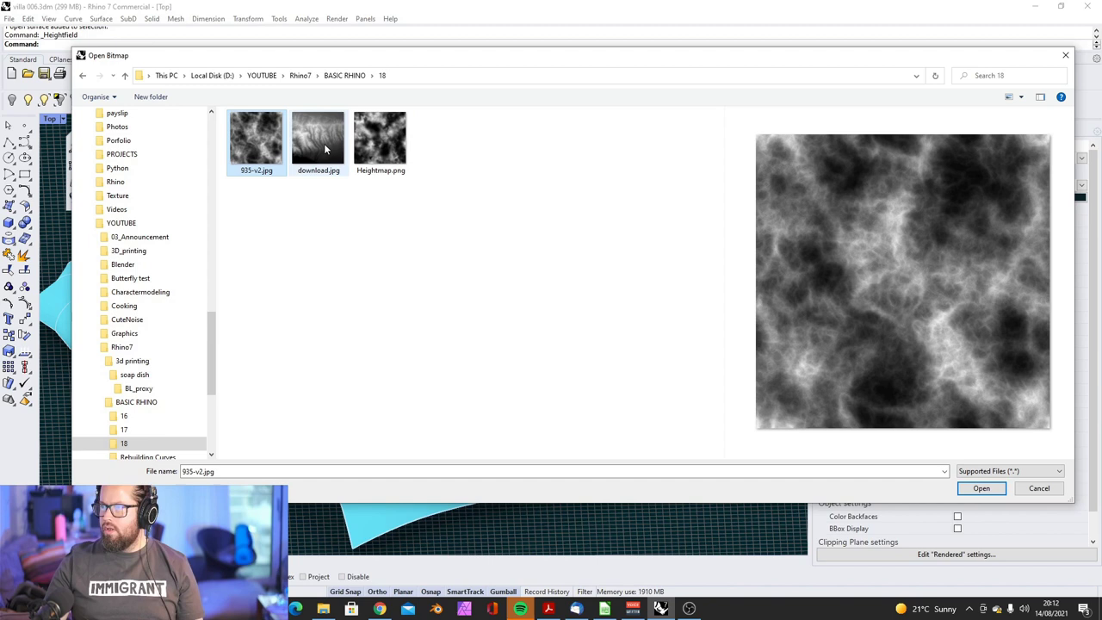
left_click(379, 138)
left_click(317, 138)
left_click(247, 145)
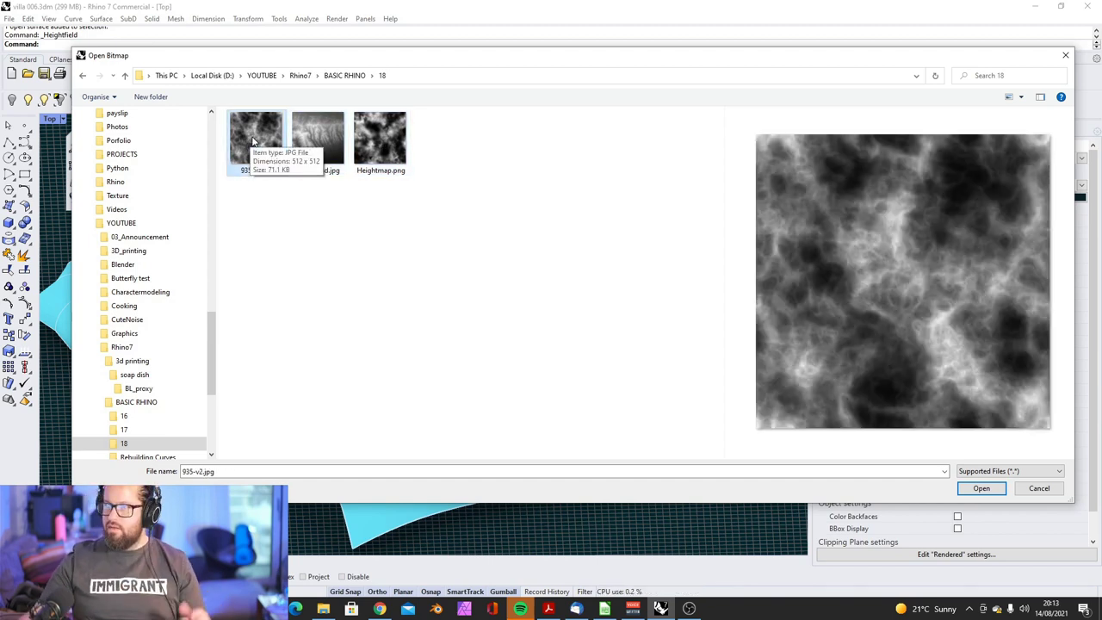
left_click_drag(299, 63, 313, 99)
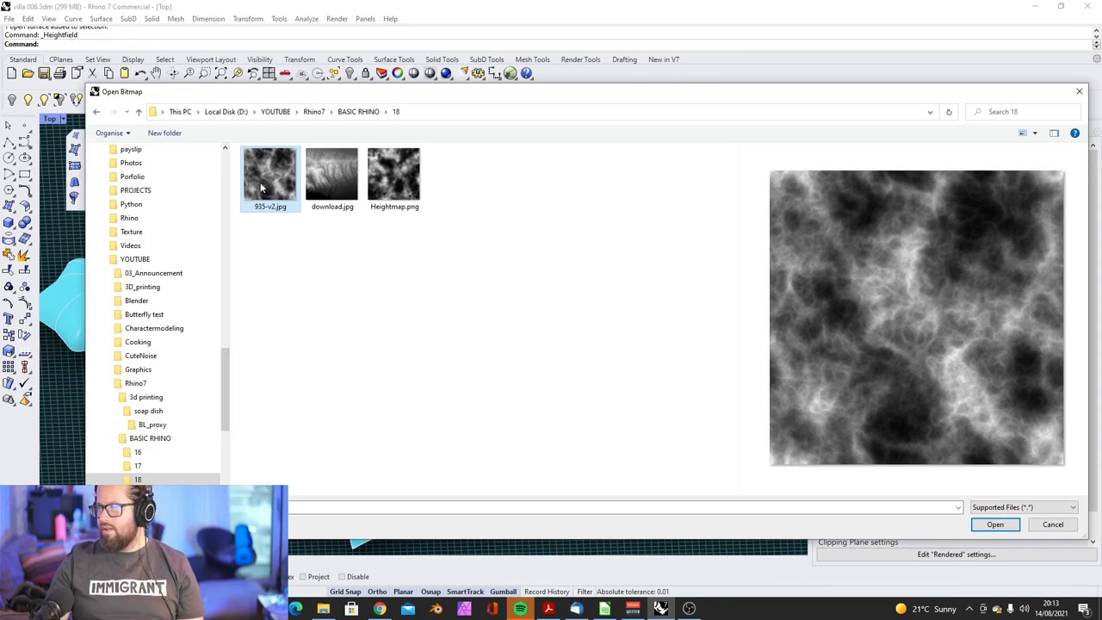
left_click_drag(354, 90, 330, 68)
left_click(301, 156)
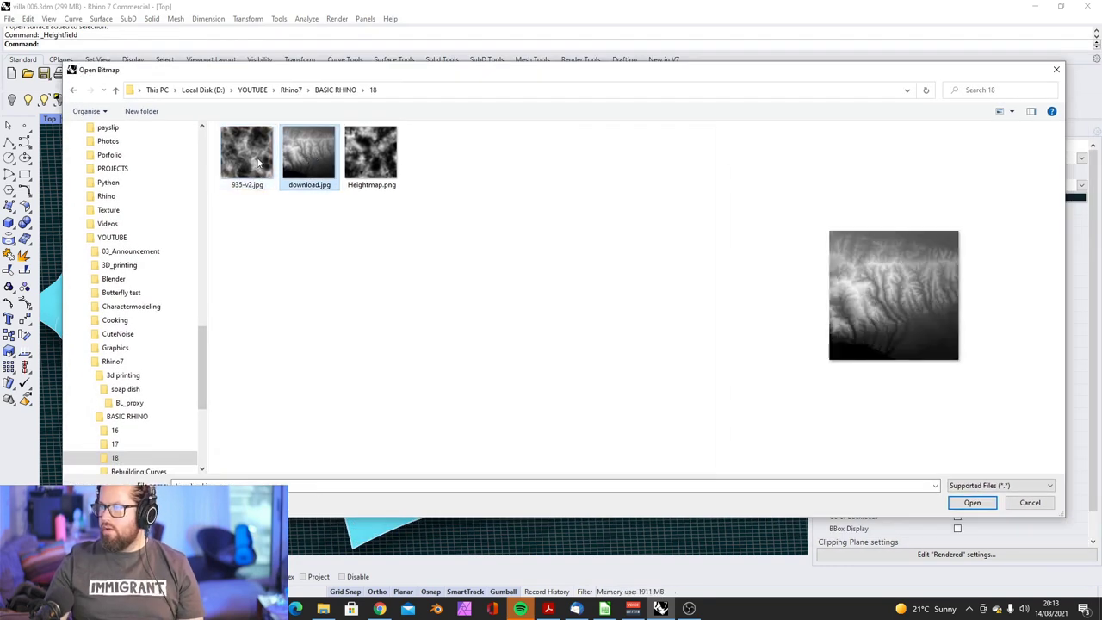
Step: Create a heightfield surface from 935-v2.jpg above the sample surfaces, with 20 x 20 sample points and height 10 meters
left_click(256, 163)
left_click(972, 502)
left_click(275, 192)
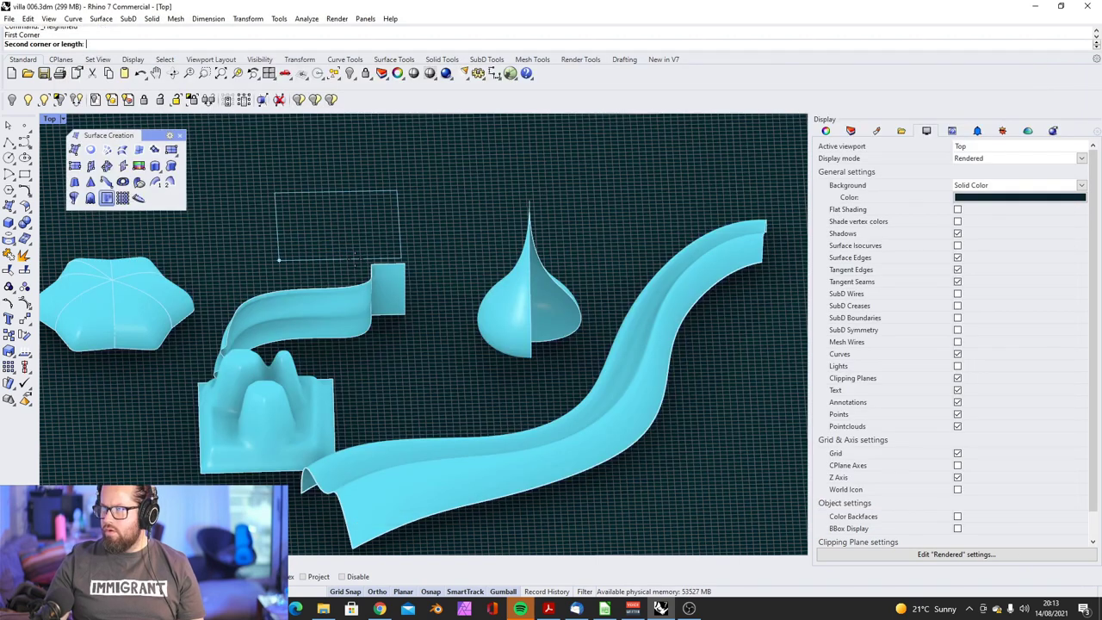
left_click(398, 260)
left_click_drag(551, 234, 623, 174)
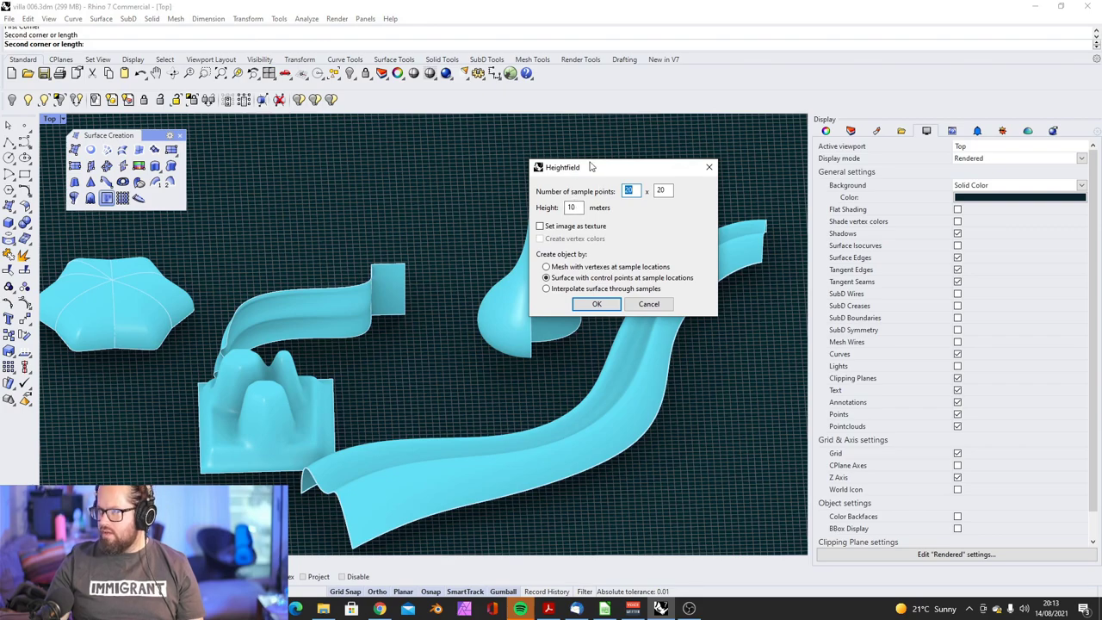
left_click_drag(591, 167, 621, 159)
key("Return")
Step: Examine the peaks and valleys of the heightfield surface up close and from several angles
scroll(437, 286, "up", 5)
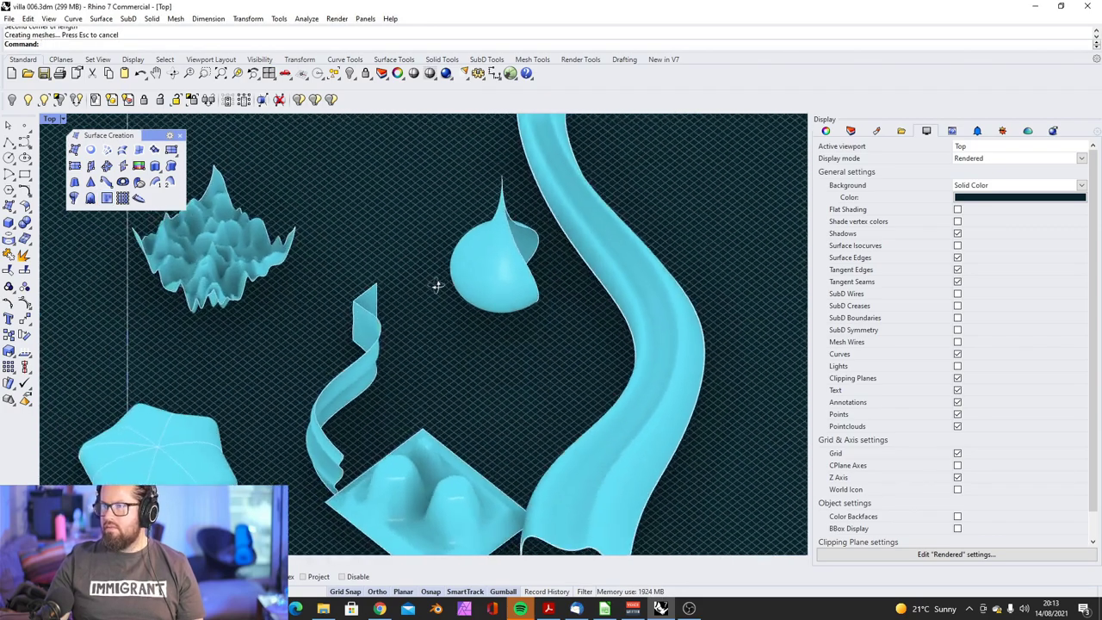
scroll(437, 286, "down", 3)
scroll(322, 308, "up", 6)
scroll(347, 344, "down", 2)
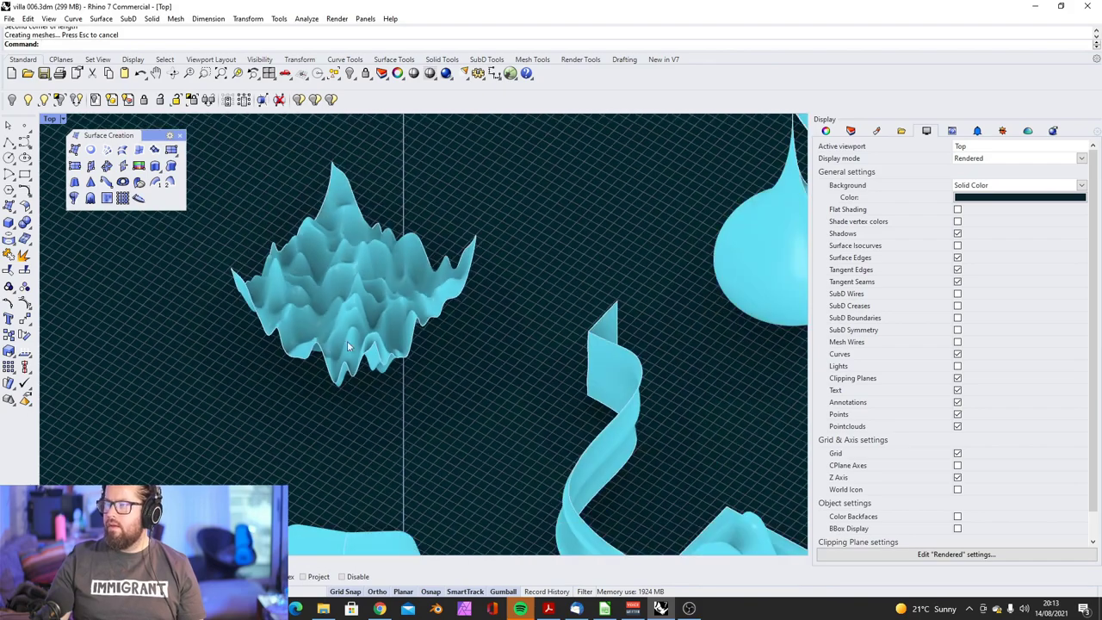
right_click_drag(348, 346, 162, 308)
scroll(454, 248, "up", 7)
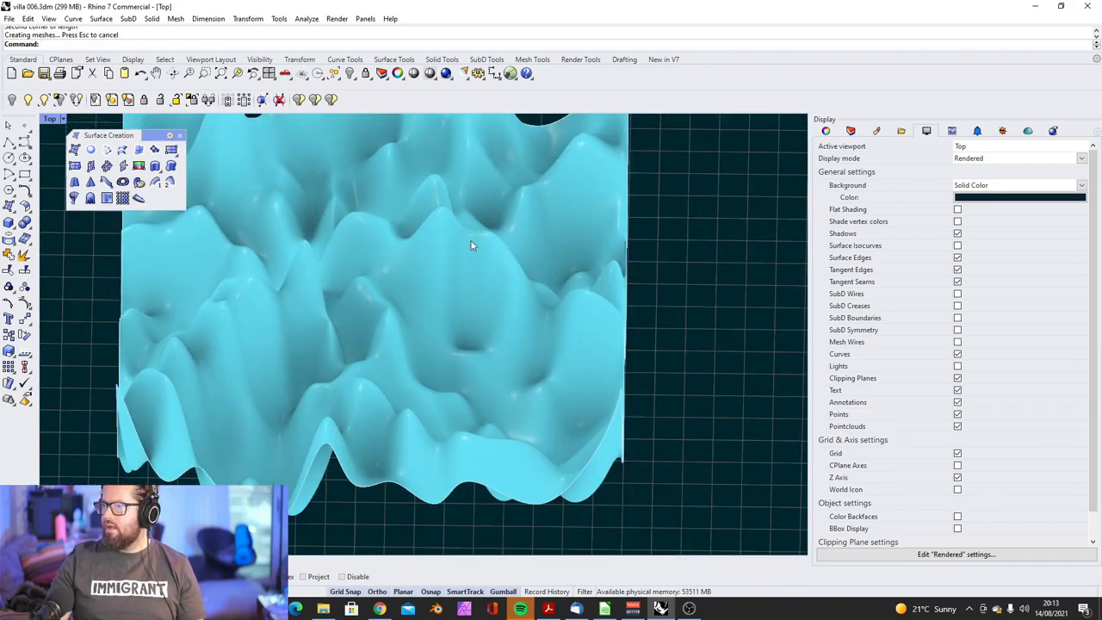
right_click_drag(472, 247, 406, 285)
scroll(329, 213, "down", 6)
scroll(277, 247, "down", 4)
right_click_drag(492, 256, 452, 272)
scroll(451, 270, "up", 4)
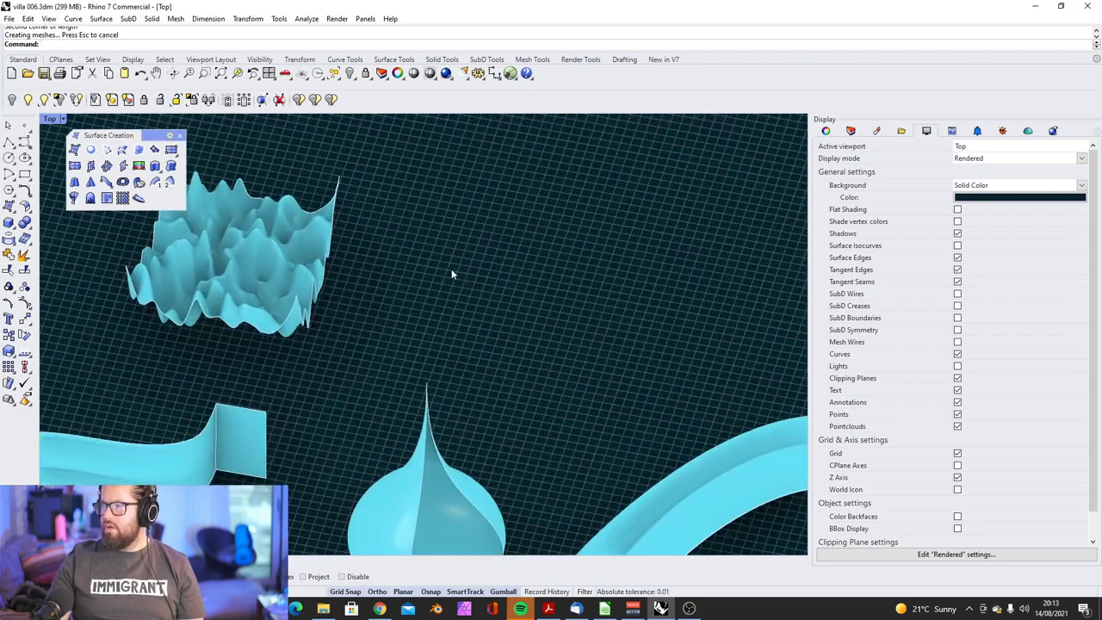
Step: Create a second, flatter heightfield surface from 935-v2.jpg with 20 x 20 sample points and height 2 meters, and inspect its isocurves
key("Return")
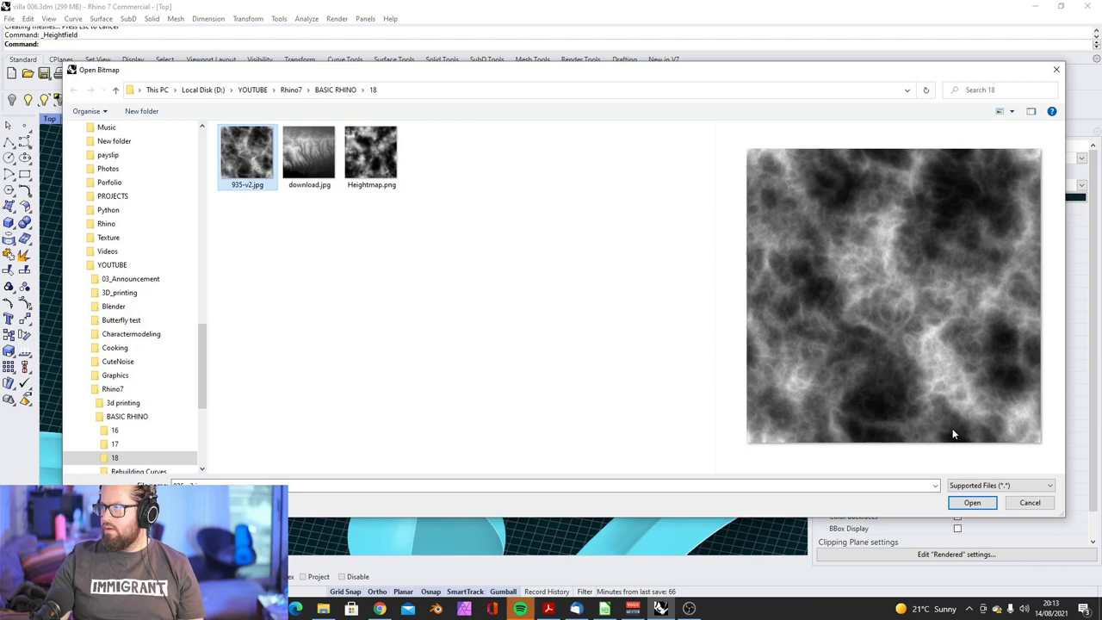
left_click(971, 501)
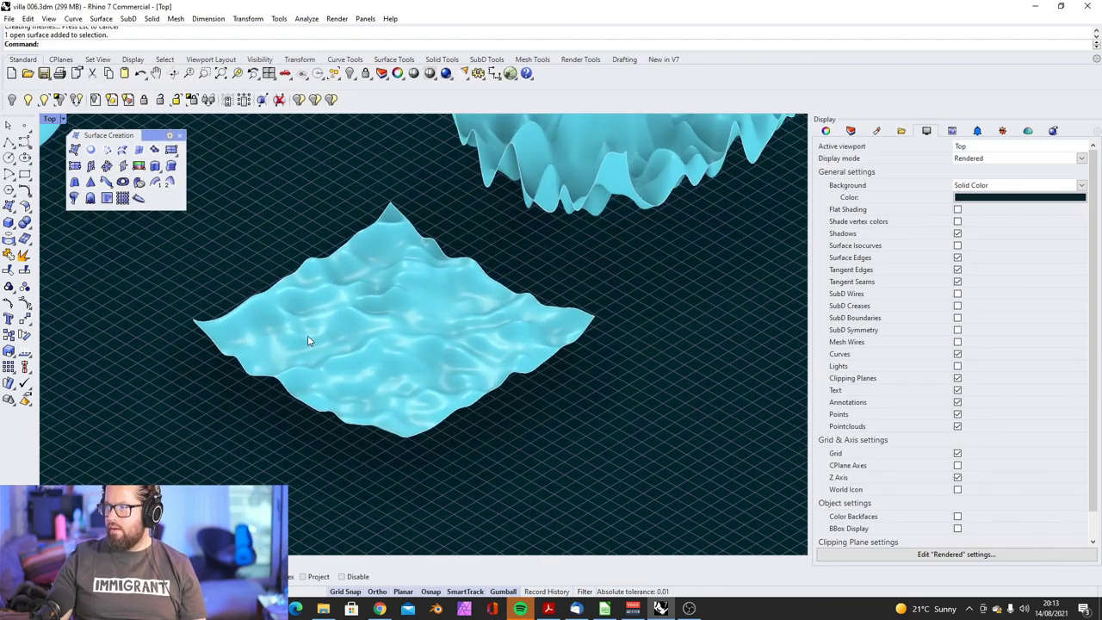
scroll(314, 336, "up", 5)
left_click(405, 294)
scroll(396, 292, "down", 4)
right_click_drag(327, 308, 376, 332)
scroll(400, 316, "down", 8)
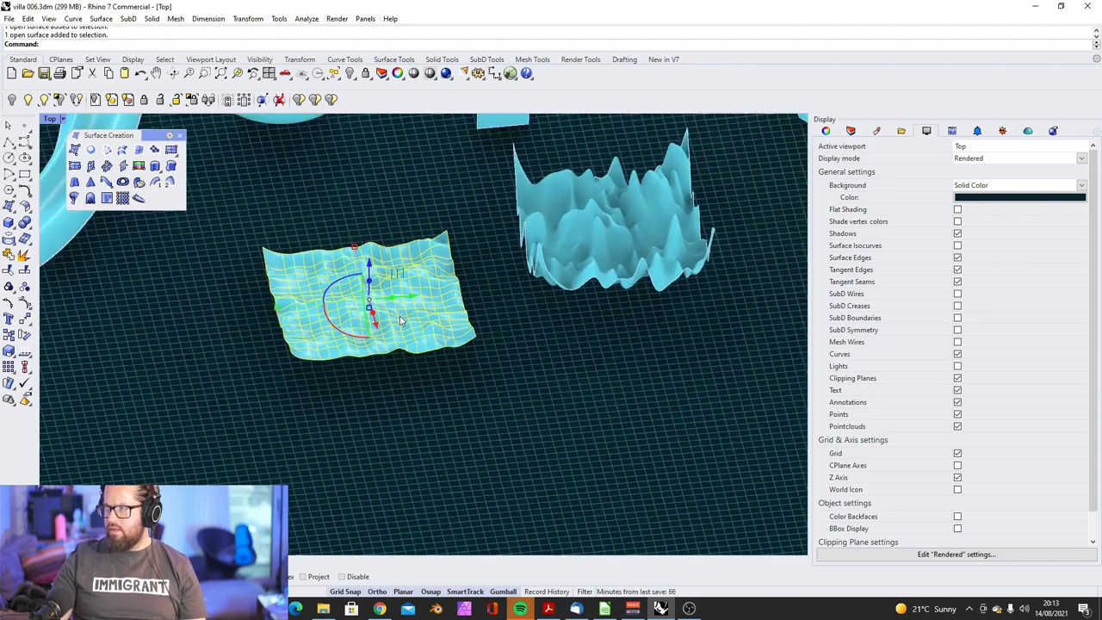
scroll(259, 308, "up", 4)
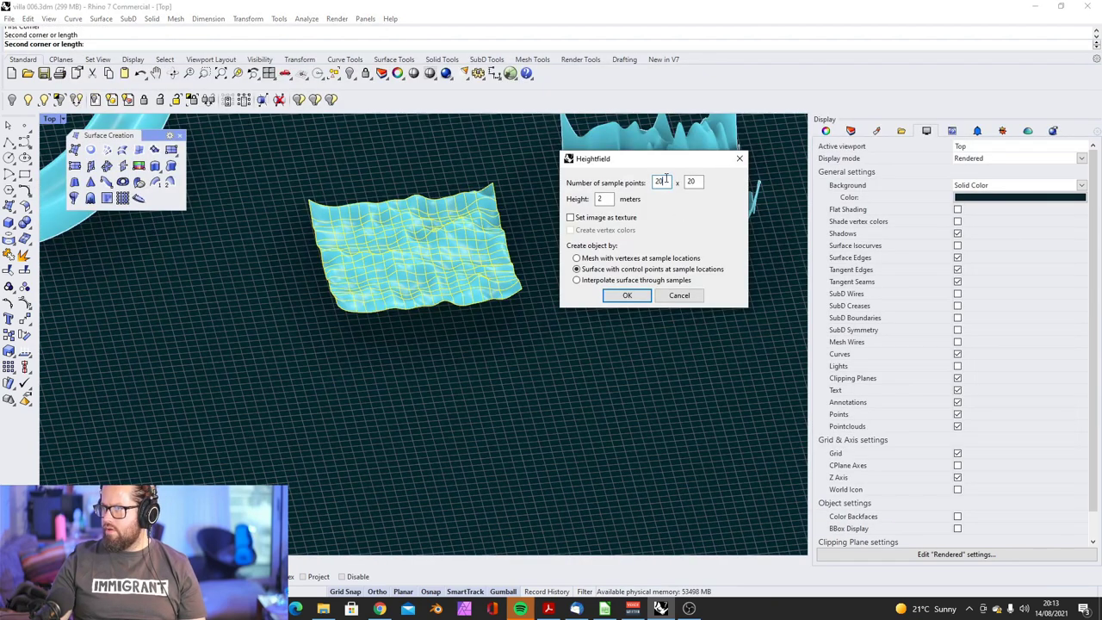
Step: Create a denser heightfield surface with 100 x 100 sample points and height 5 meters, and inspect its isocurves
type("100")
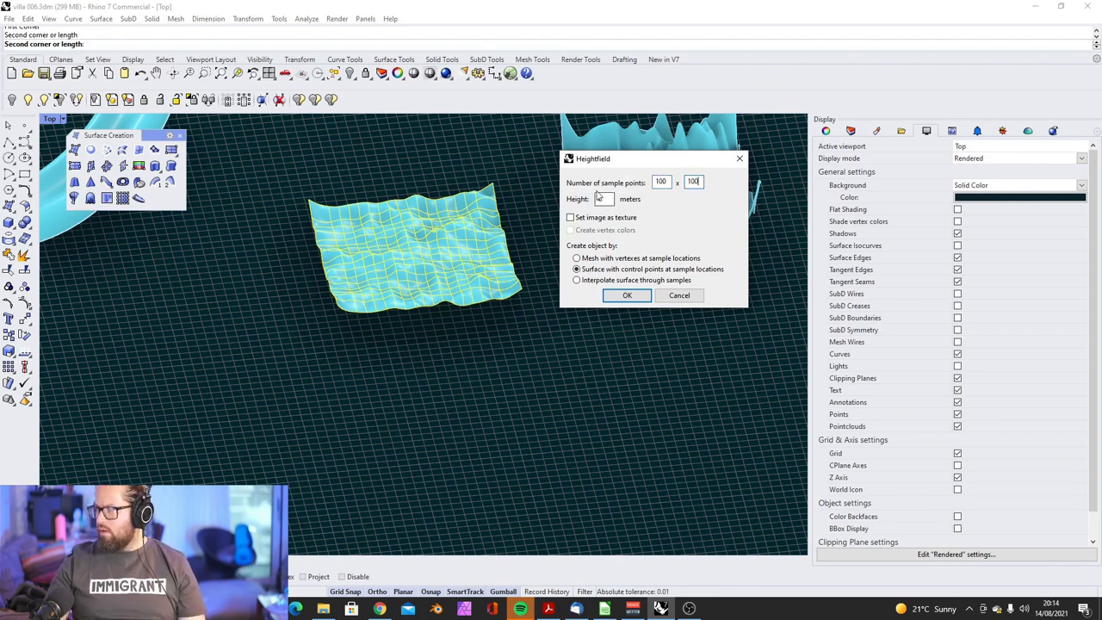
left_click(627, 295)
scroll(572, 286, "up", 5)
scroll(561, 288, "down", 5)
right_click_drag(557, 297, 654, 361)
left_click(665, 370)
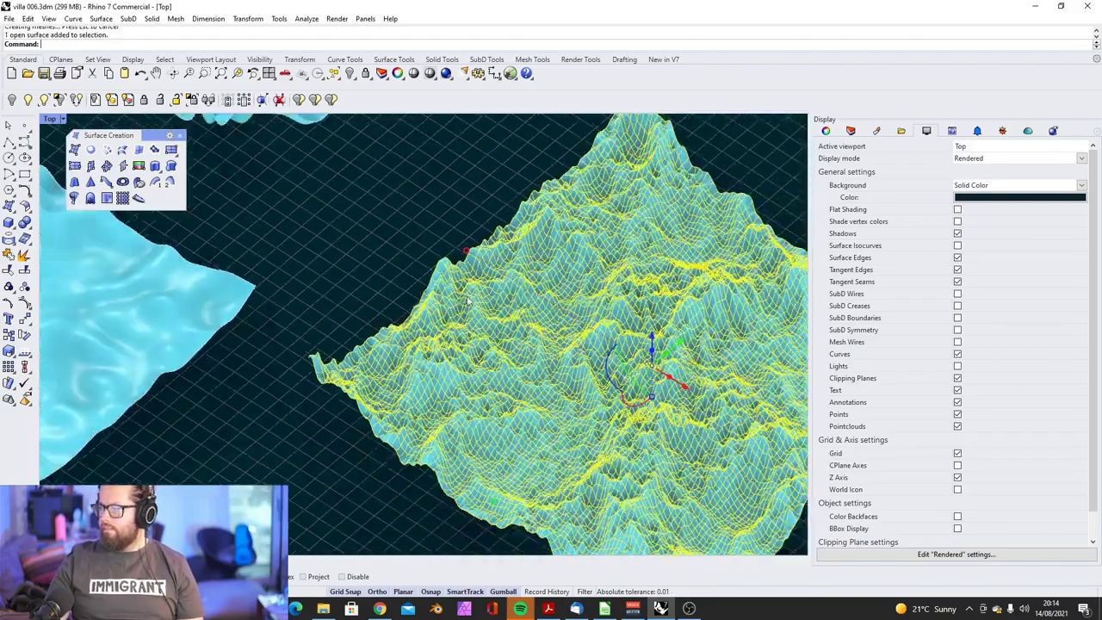
scroll(666, 354, "down", 7)
right_click_drag(549, 303, 500, 346)
left_click(441, 265)
Step: Create another heightfield surface from an image in the empty area near the previous ones, with 100 x 100 sample points
left_click(106, 179)
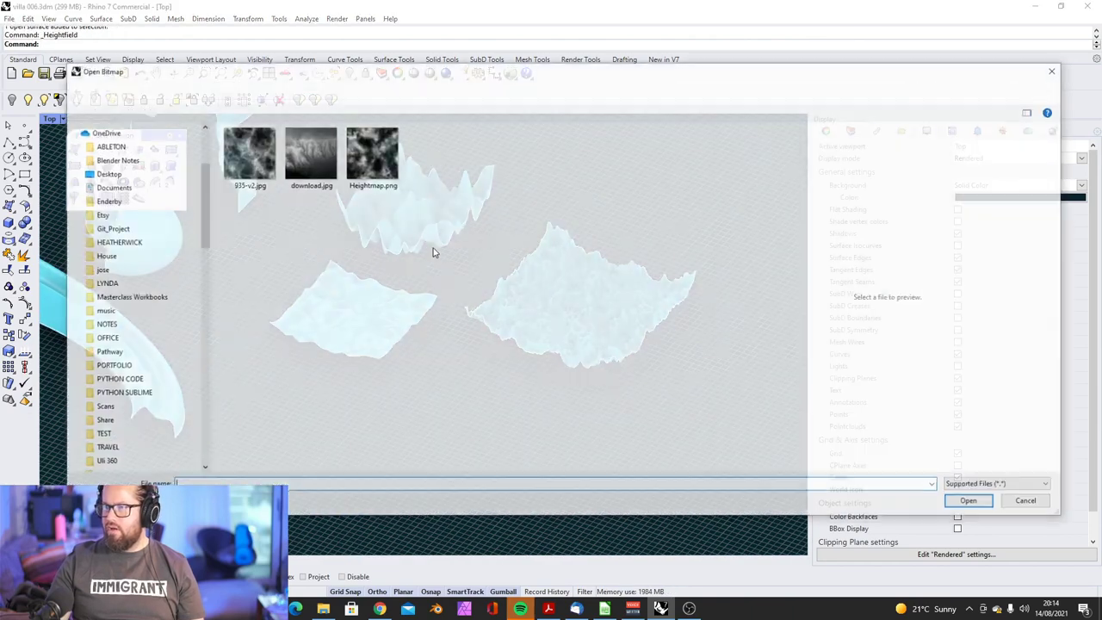
left_click(972, 502)
right_click_drag(438, 250, 432, 332)
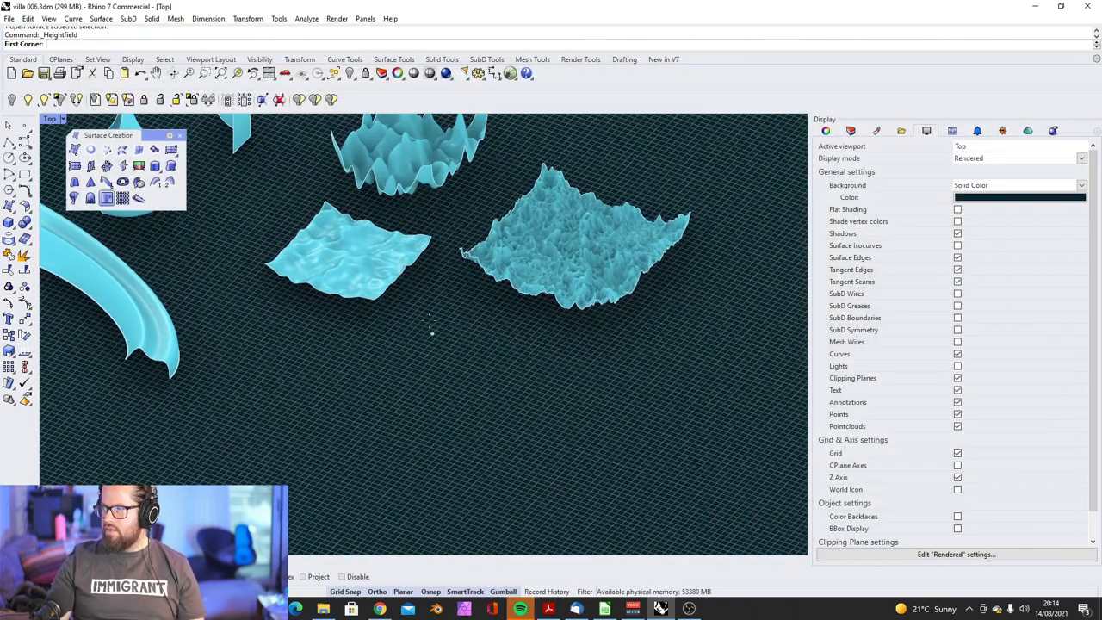
left_click(430, 317)
left_click(423, 421)
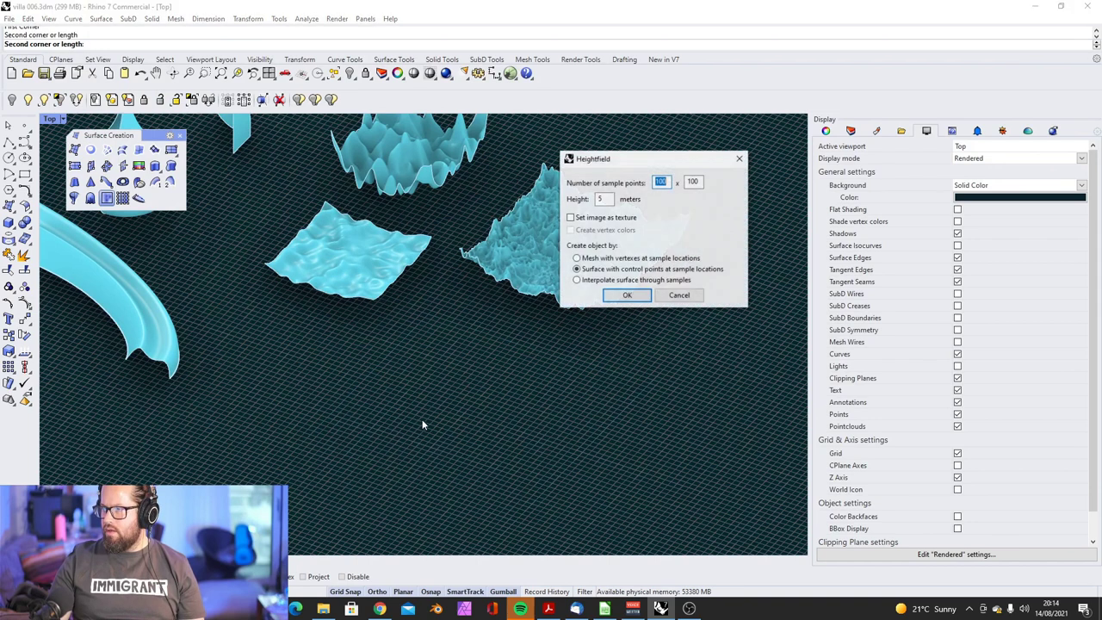
left_click(628, 294)
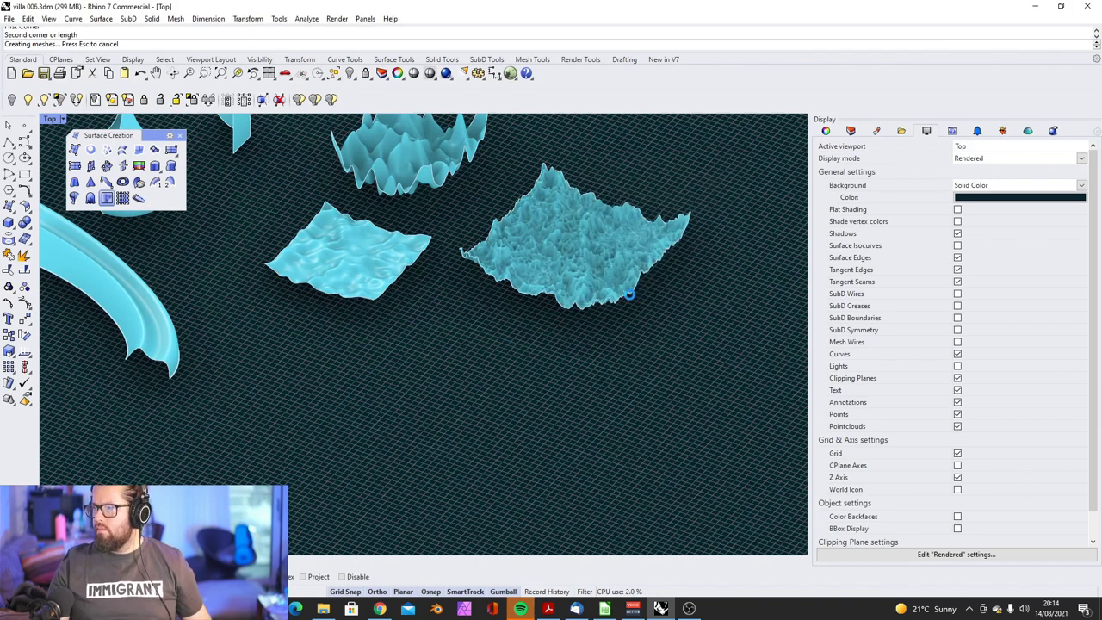
right_click_drag(517, 343, 431, 335)
scroll(517, 336, "up", 8)
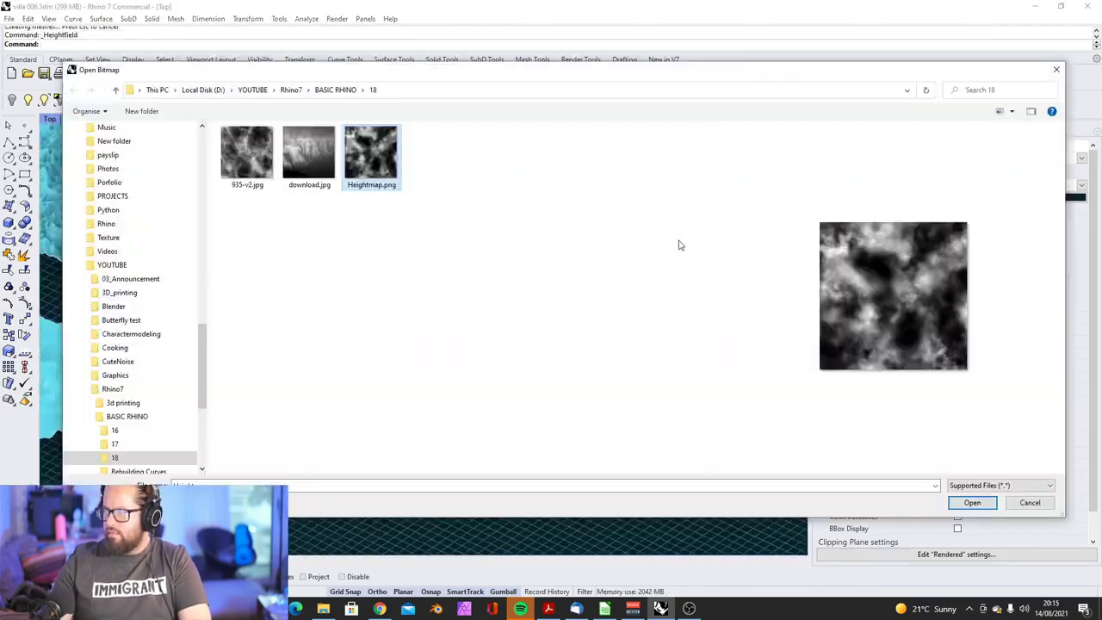
Step: Create a heightfield surface from download.jpg beside the existing terrain, with 100 x 100 sample points and height 2 meters
left_click(310, 159)
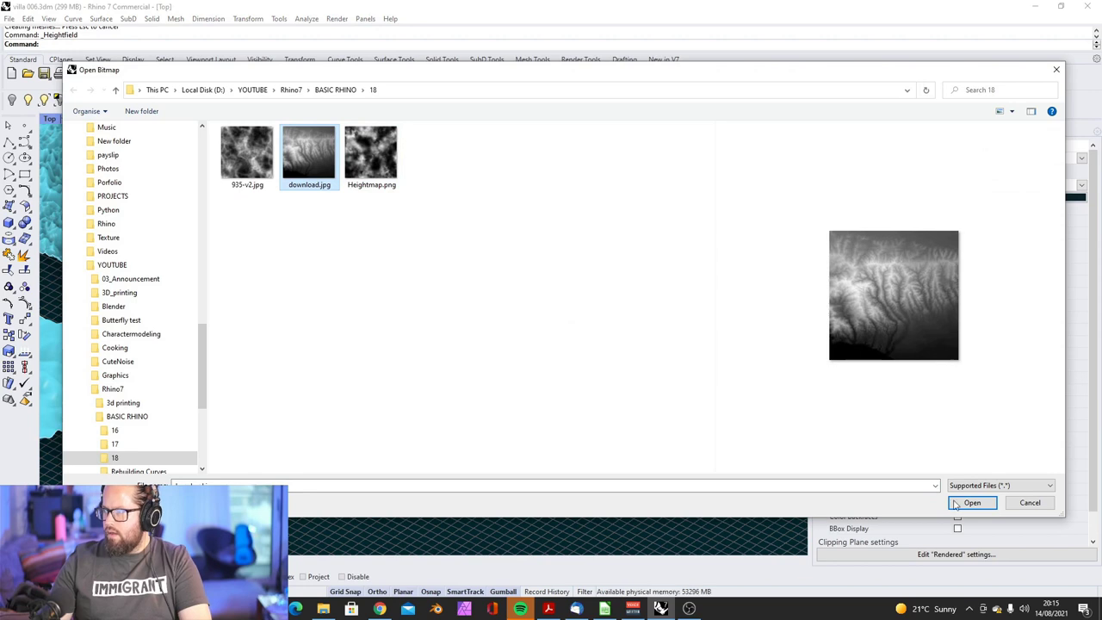
left_click(971, 502)
left_click(568, 303)
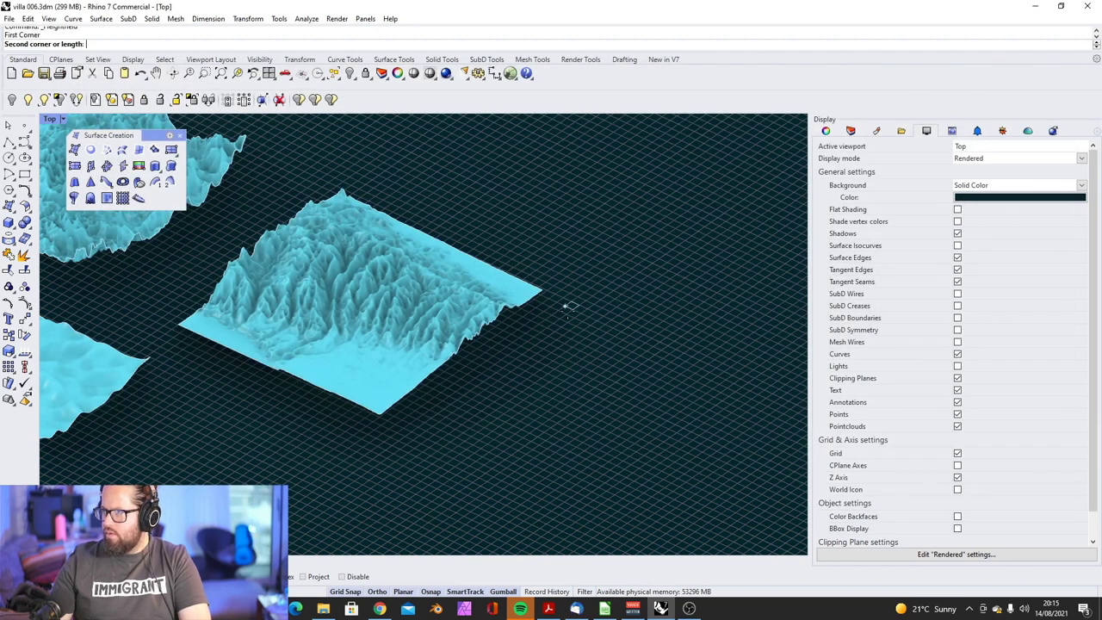
left_click(489, 465)
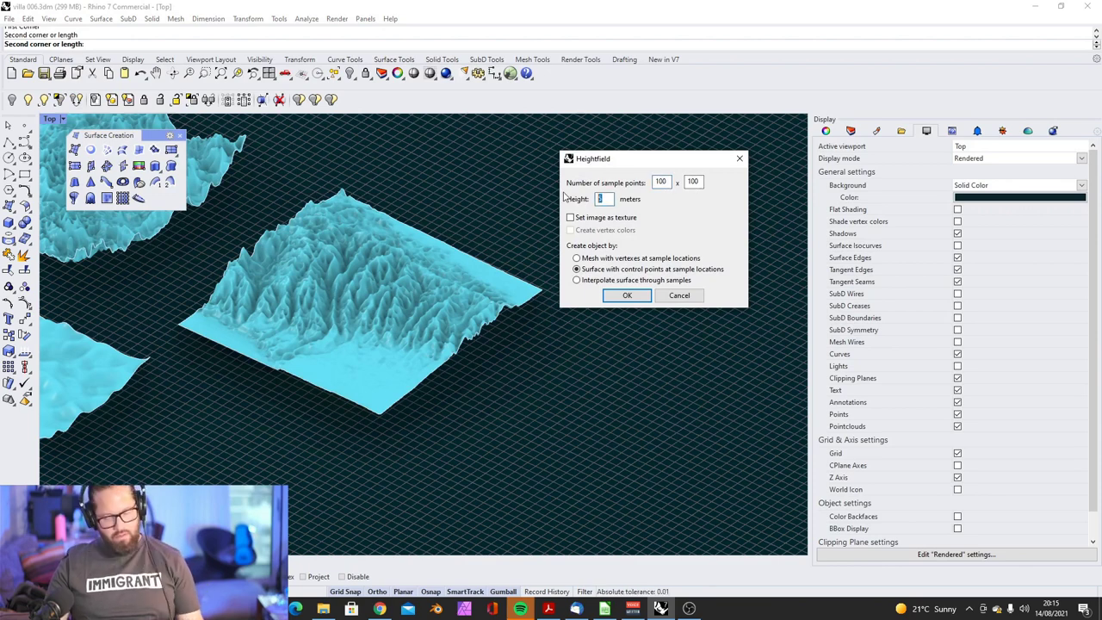
left_click(625, 295)
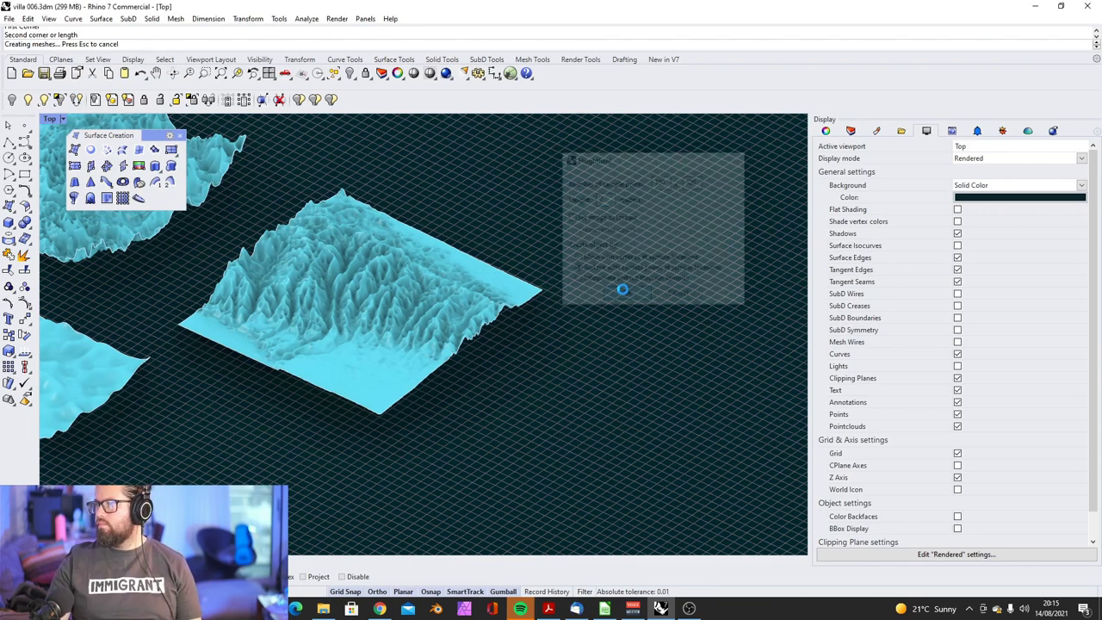
Step: Examine the relief of the lower download.jpg terrain from several angles and compare it with the neighbouring terrain
scroll(708, 400, "up", 2)
right_click_drag(708, 399, 479, 319)
scroll(741, 319, "up", 4)
scroll(523, 254, "down", 3)
scroll(434, 315, "up", 3)
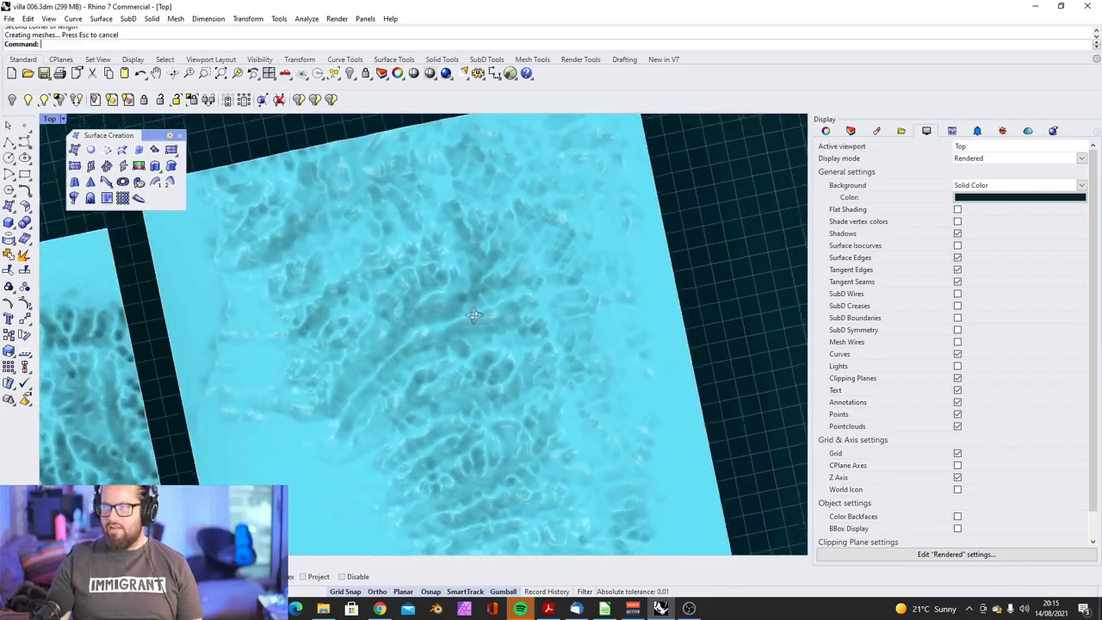
scroll(439, 358, "down", 4)
right_click_drag(438, 359, 396, 343)
scroll(361, 195, "down", 10)
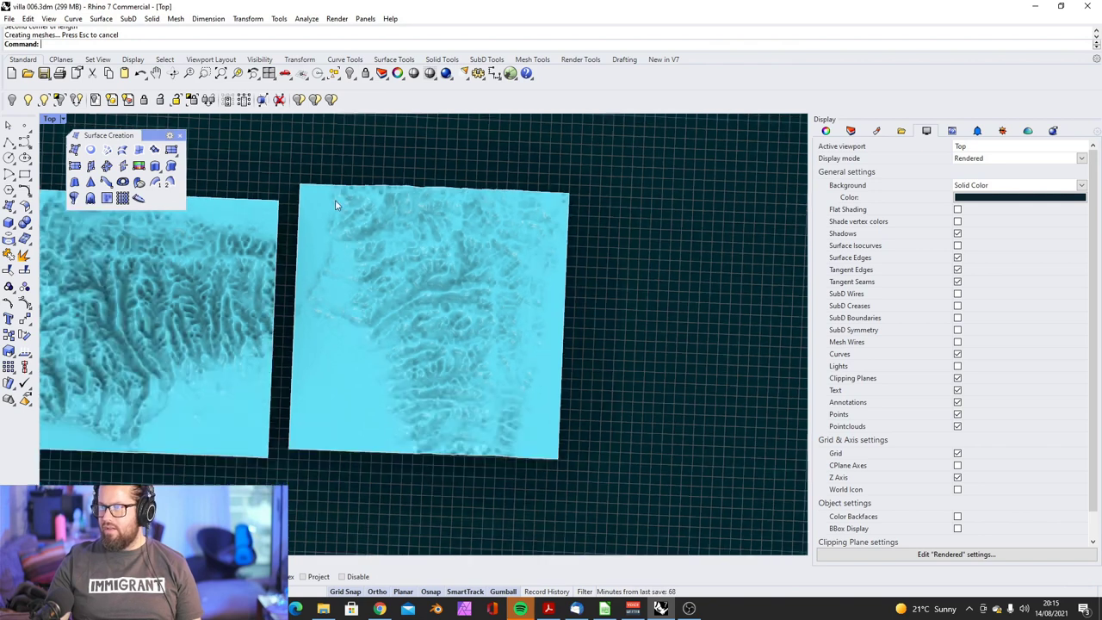
scroll(353, 202, "up", 8)
Step: Create a heightfield mesh with vertexes at sample locations beside the last terrain, with 100 x 100 sample points and height 2 meters
right_click(564, 194)
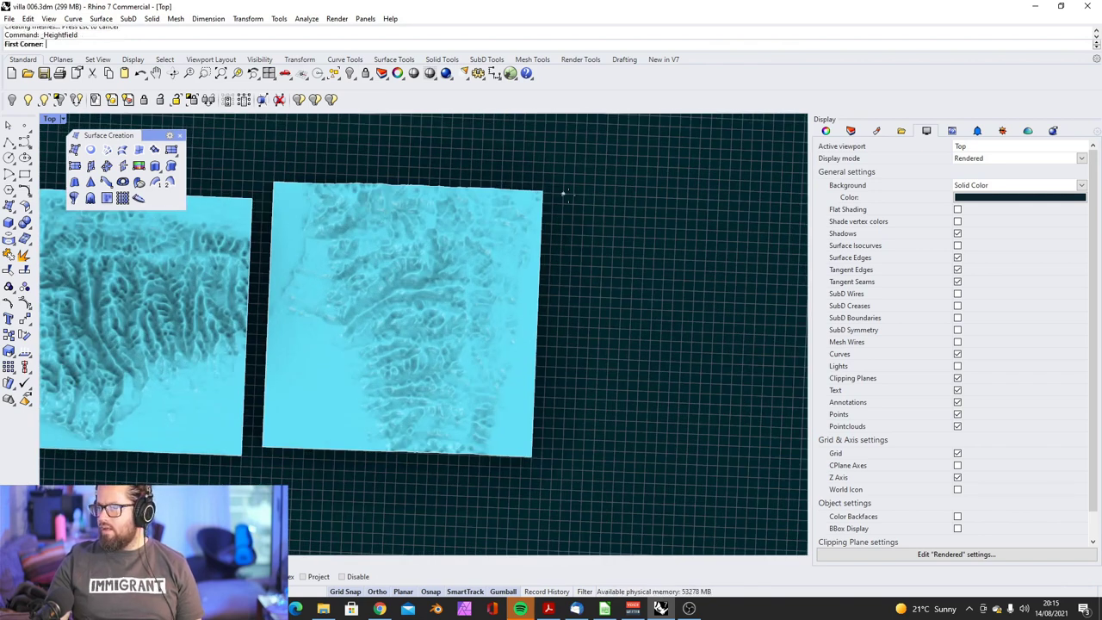
left_click(561, 194)
left_click(703, 185)
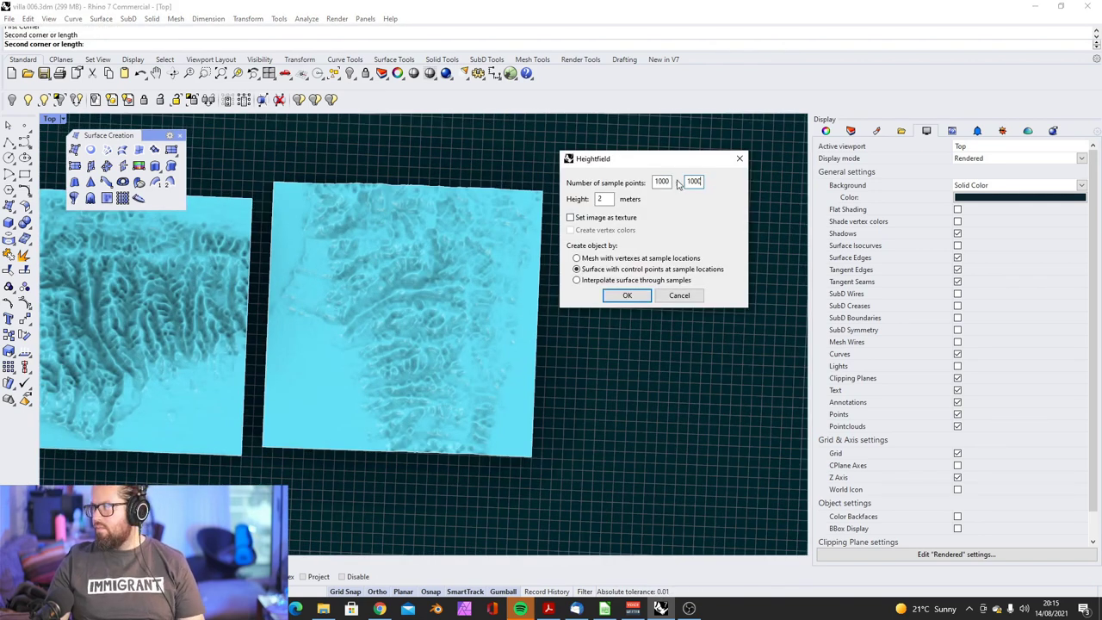
left_click_drag(669, 182, 630, 181)
type("5")
key("Tab")
type("5")
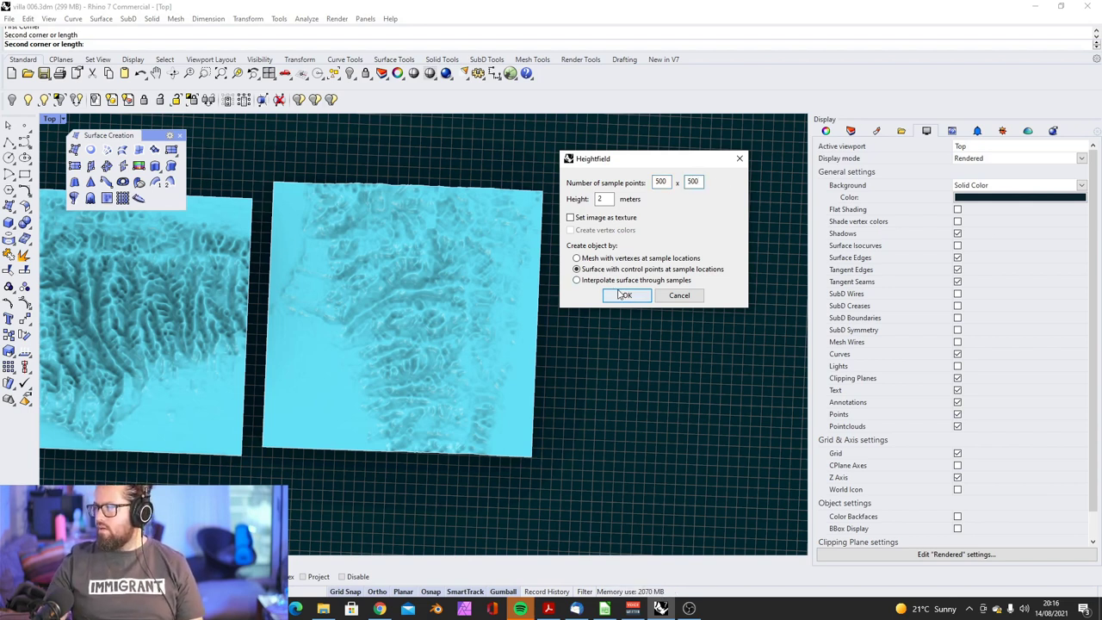
double_click(663, 182)
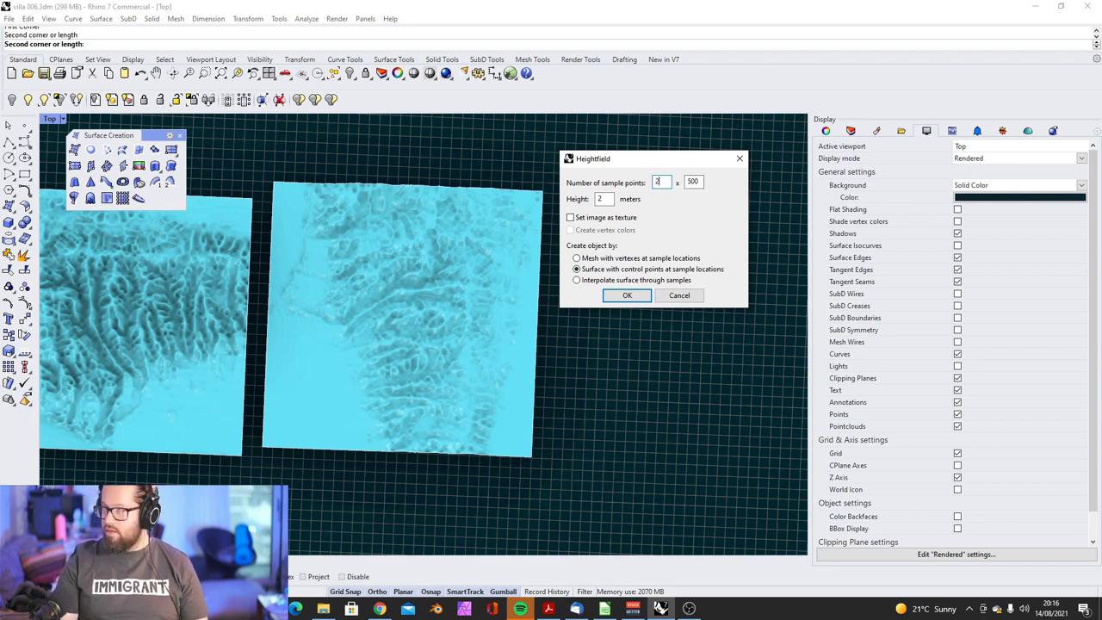
type("100")
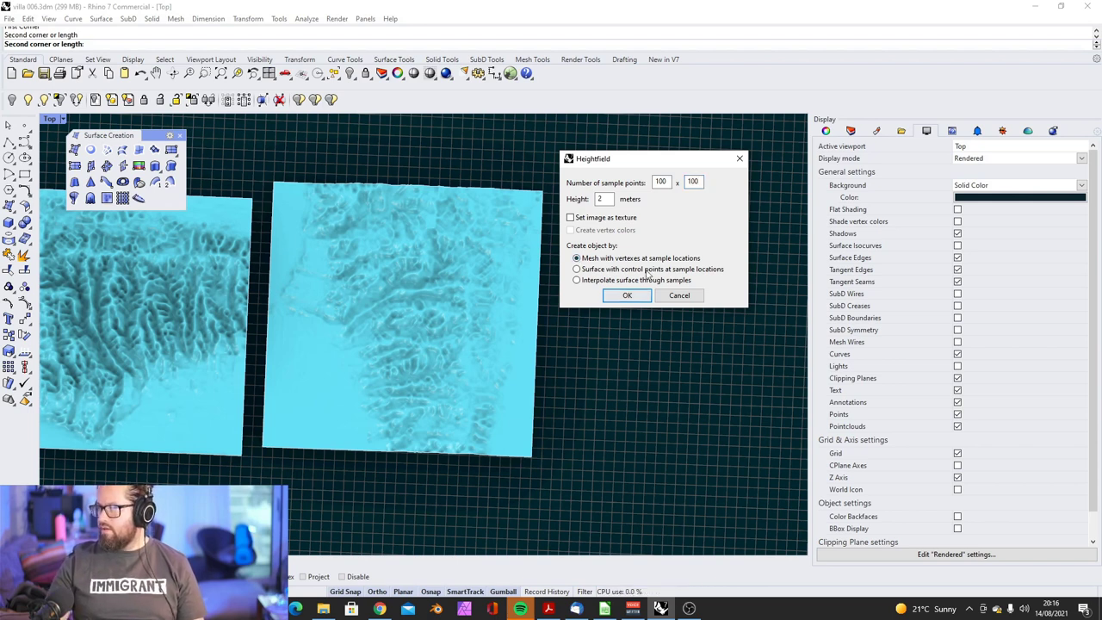
left_click(627, 295)
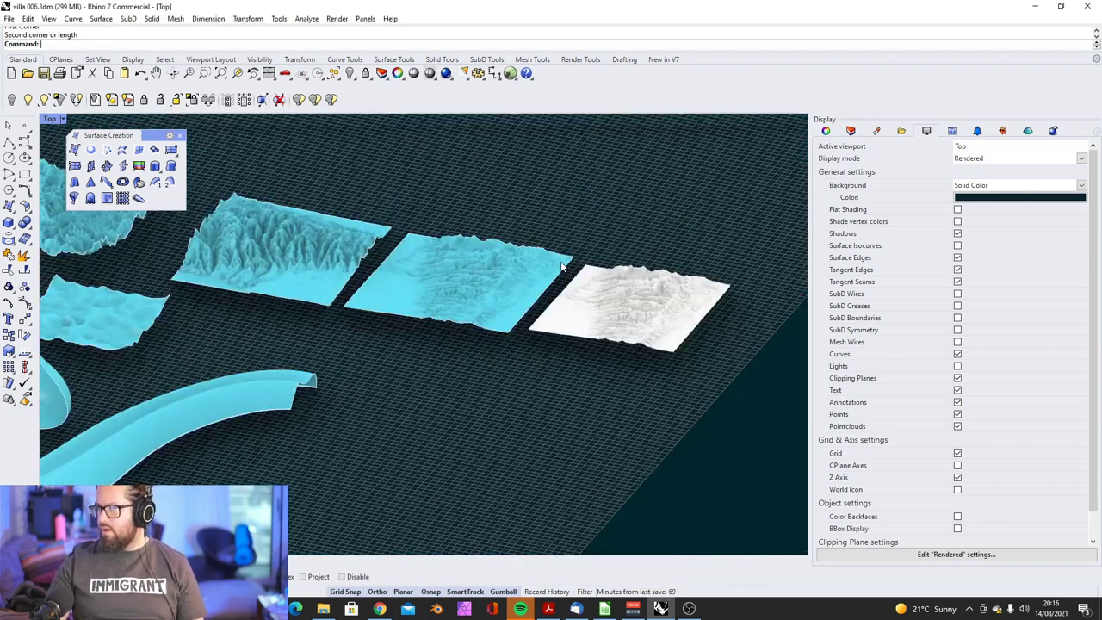
Step: Compare the new mesh terrain with the neighbouring heightfield surfaces by selecting it and viewing their relief up close
scroll(635, 297, "up", 3)
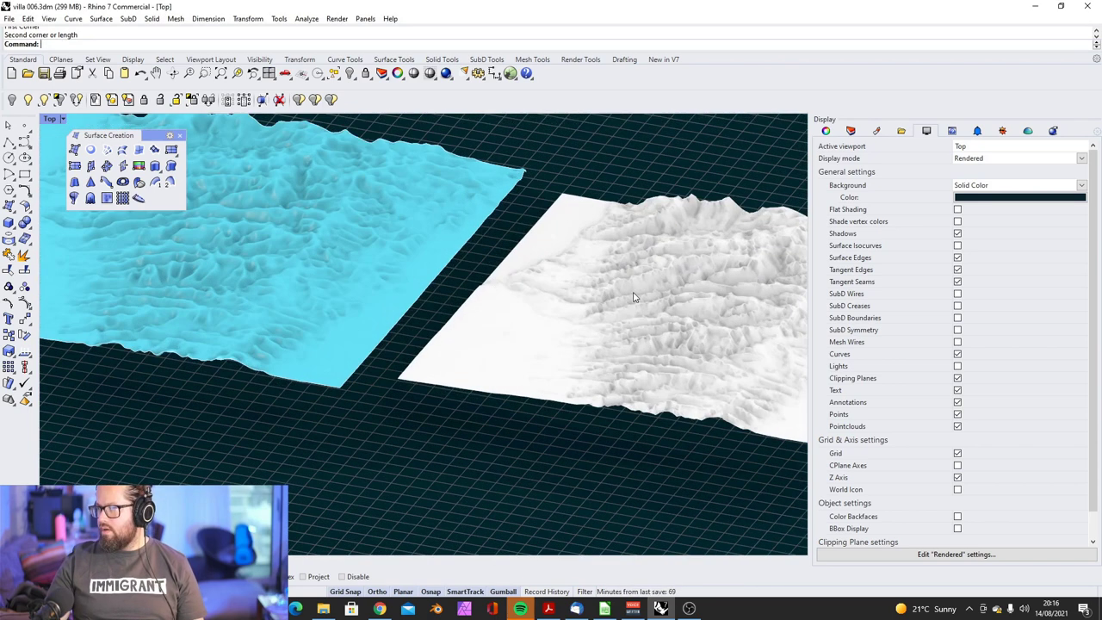
left_click(636, 297)
key("Escape")
left_click(533, 284)
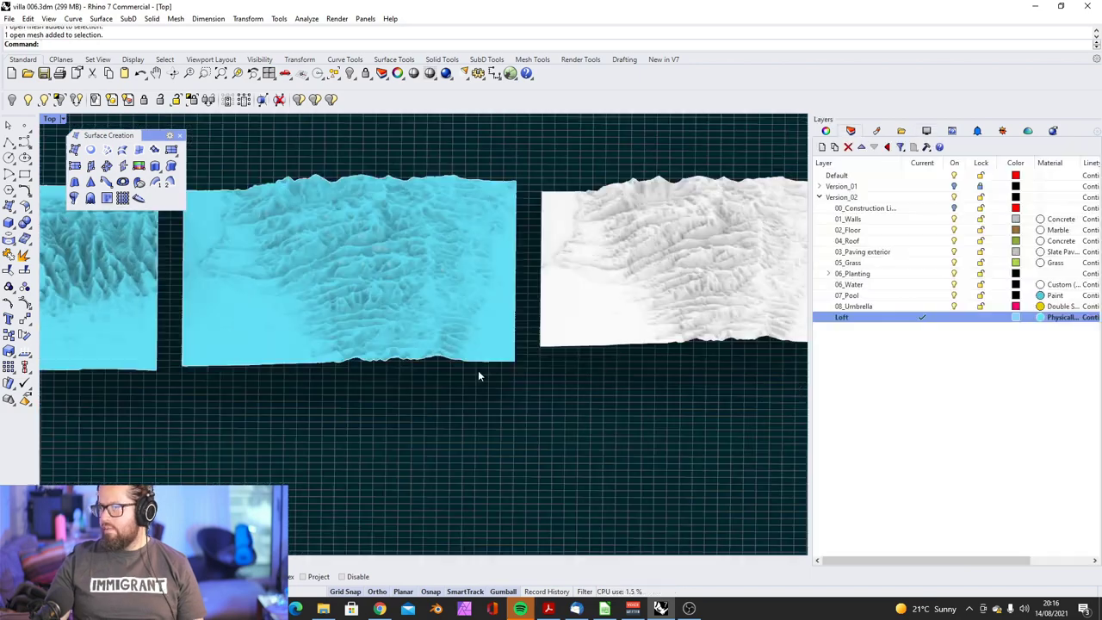
scroll(487, 379, "down", 3)
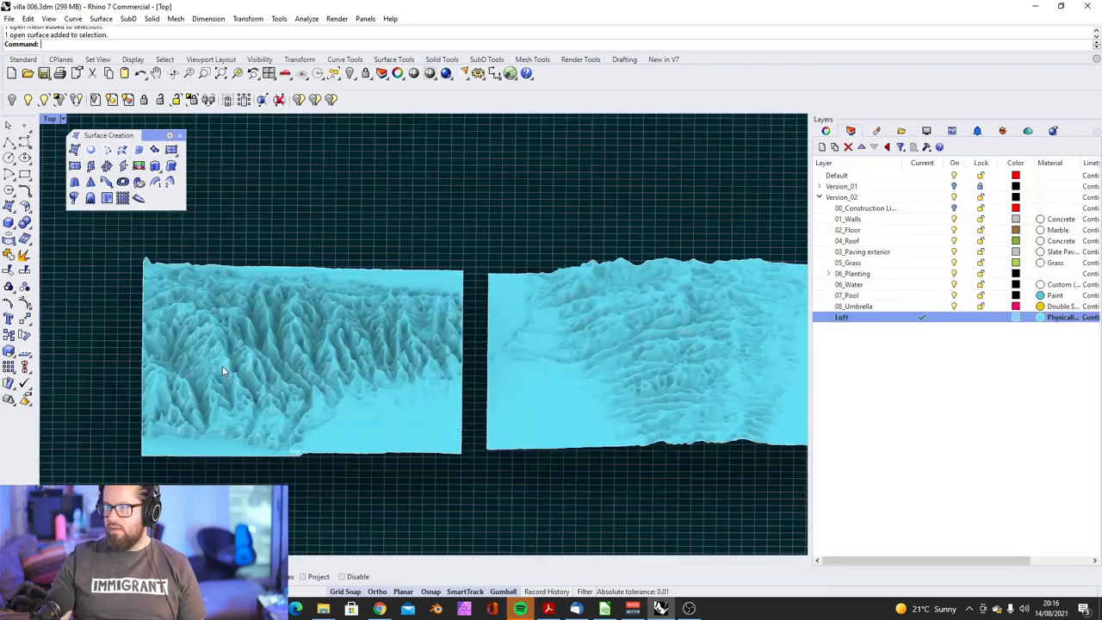
scroll(241, 315, "up", 3)
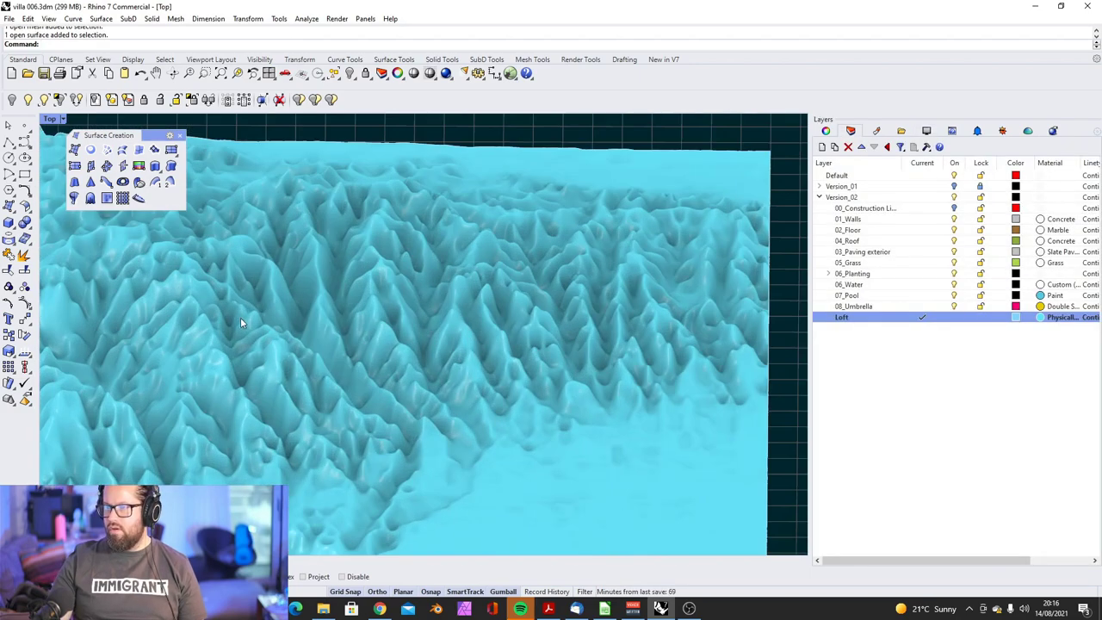
scroll(217, 320, "down", 3)
Step: Create a heightfield from download.jpg below the terrains by interpolating a surface through samples, with 50 x 50 sample points and height 2 meters
key("Return")
left_click(337, 172)
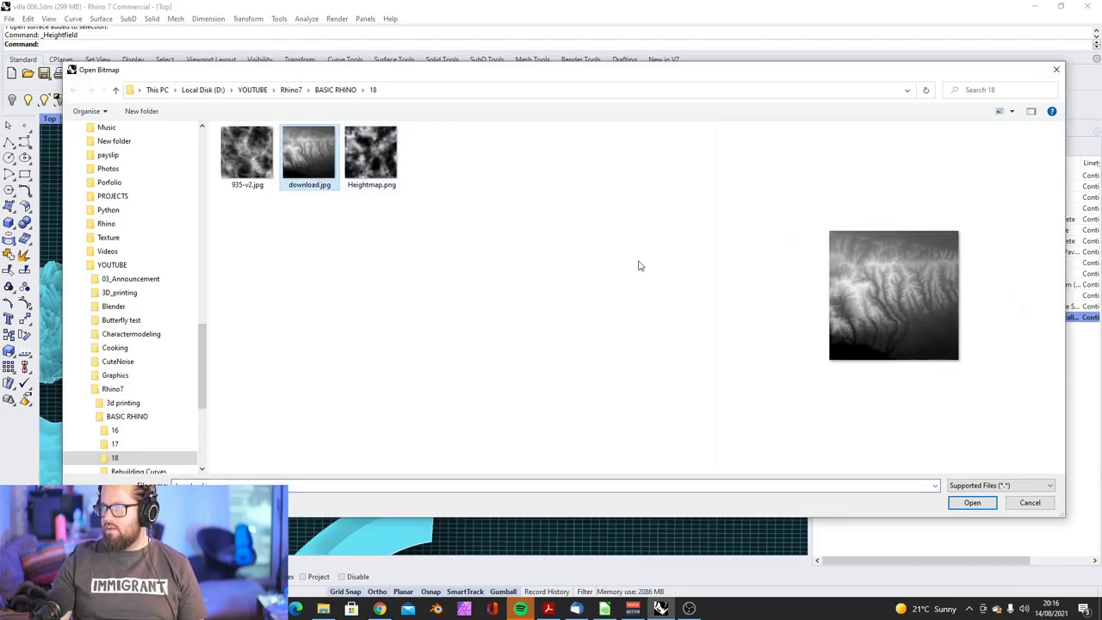
left_click(957, 499)
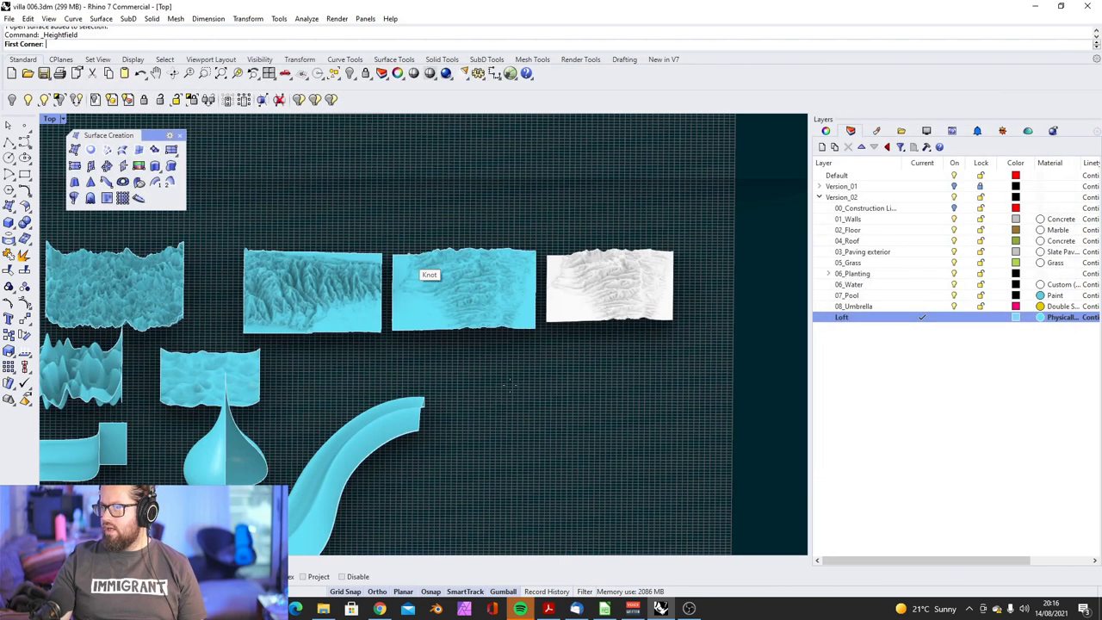
left_click(503, 313)
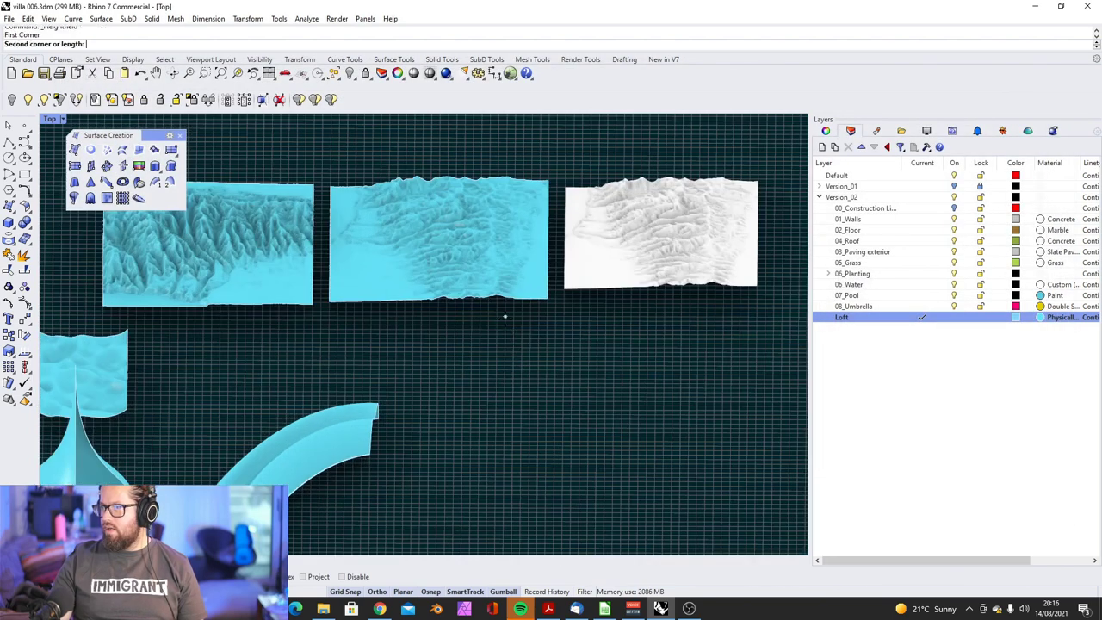
left_click(807, 487)
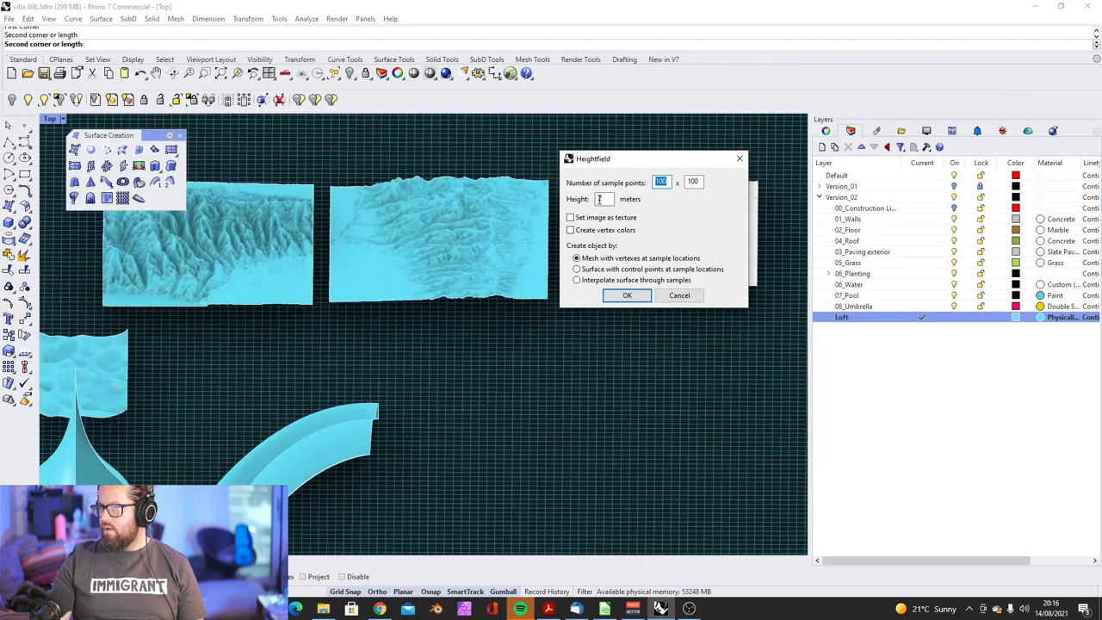
left_click(576, 280)
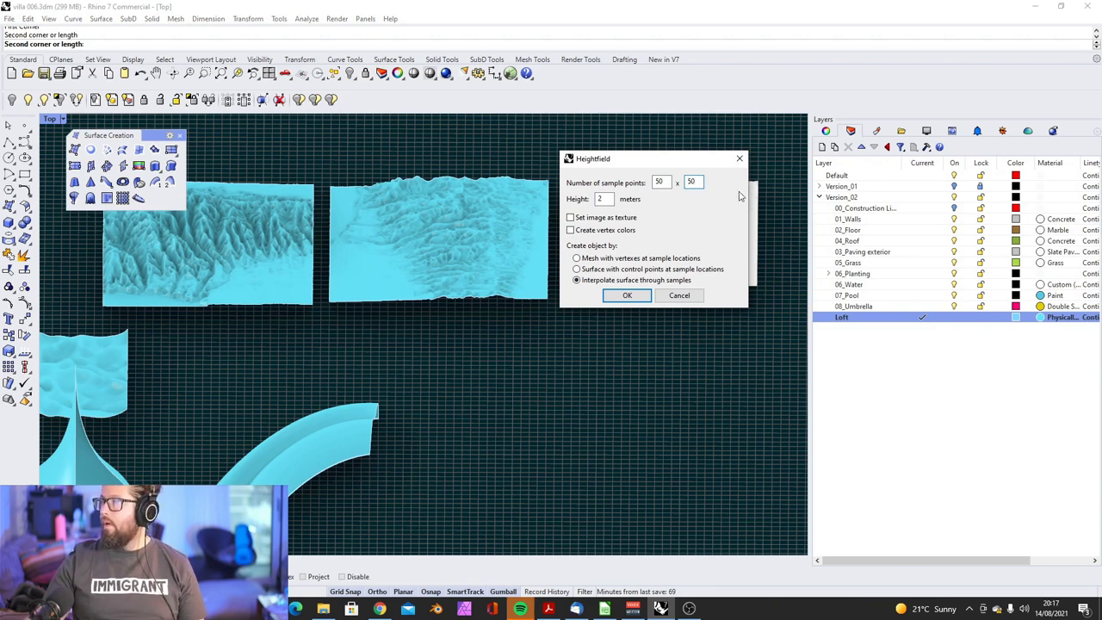
left_click(607, 296)
Step: Delete the newly interpolated heightfield surface and the mesh terrain
right_click_drag(651, 368, 689, 390)
left_click(705, 347)
scroll(705, 346, "down", 5)
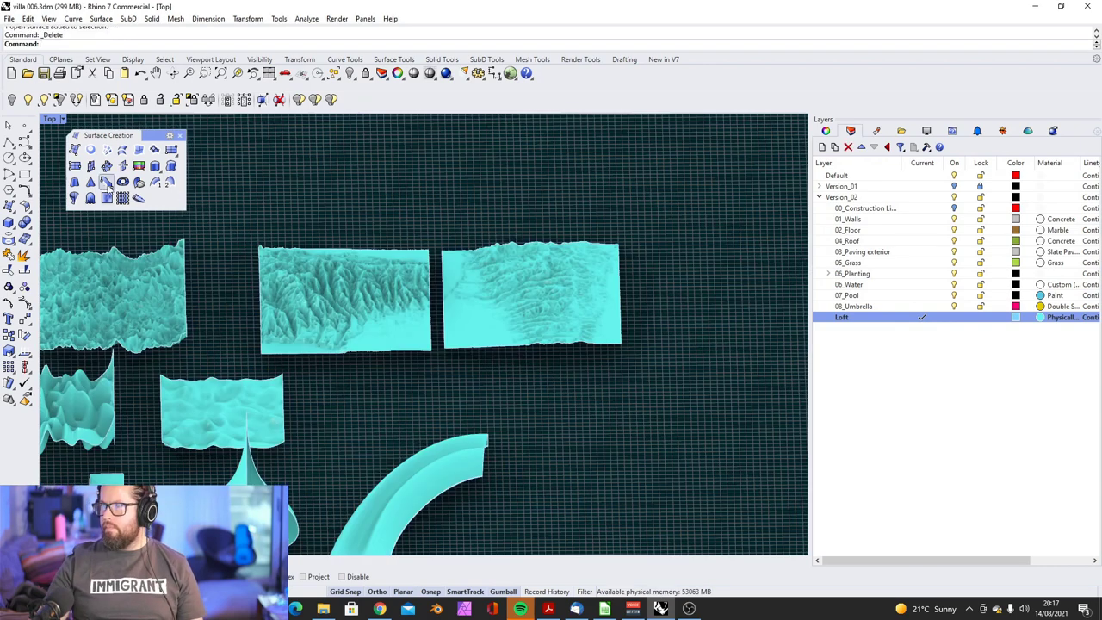
Step: Create an interpolated heightfield surface from download.jpg below the last terrain, with 50 x 50 sample points and height 5 meters
left_click(107, 198)
left_click(309, 155)
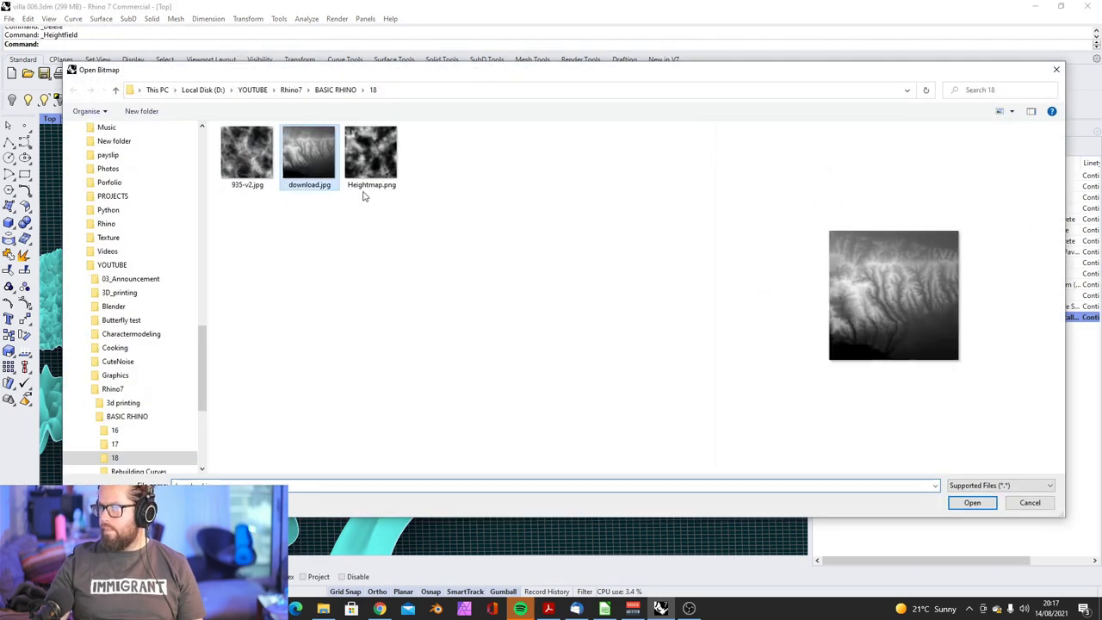
left_click(972, 502)
left_click(588, 373)
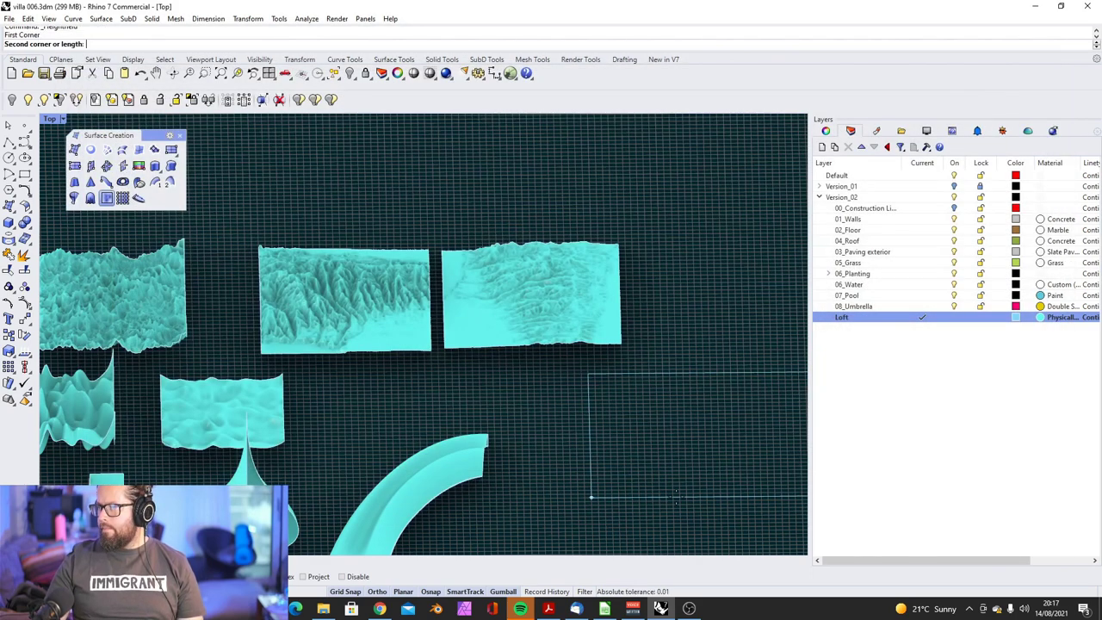
left_click(759, 472)
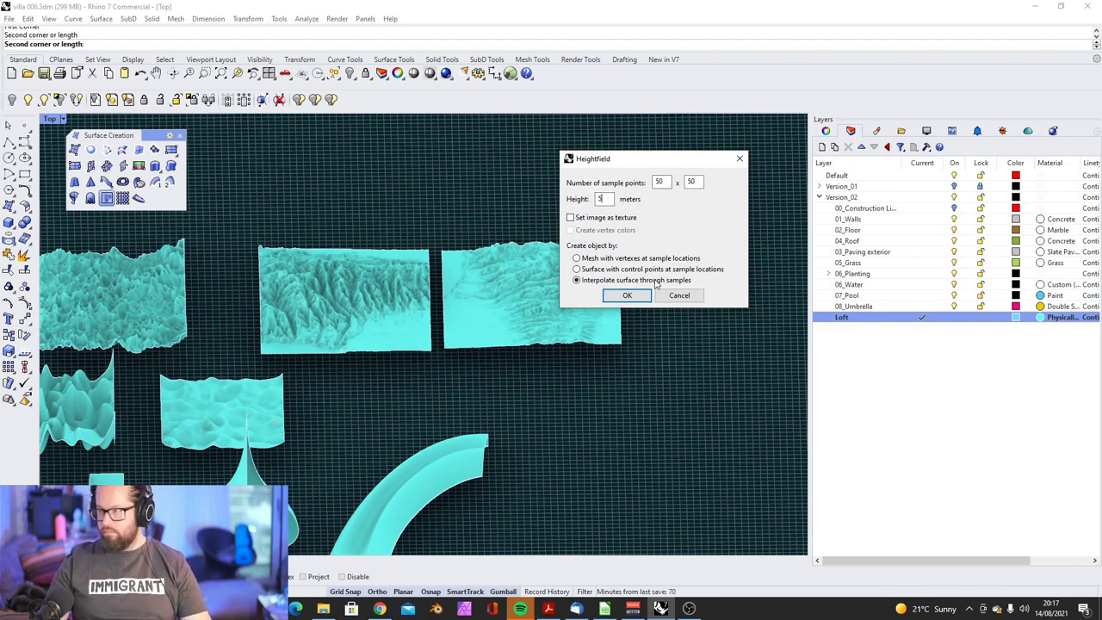
left_click(626, 296)
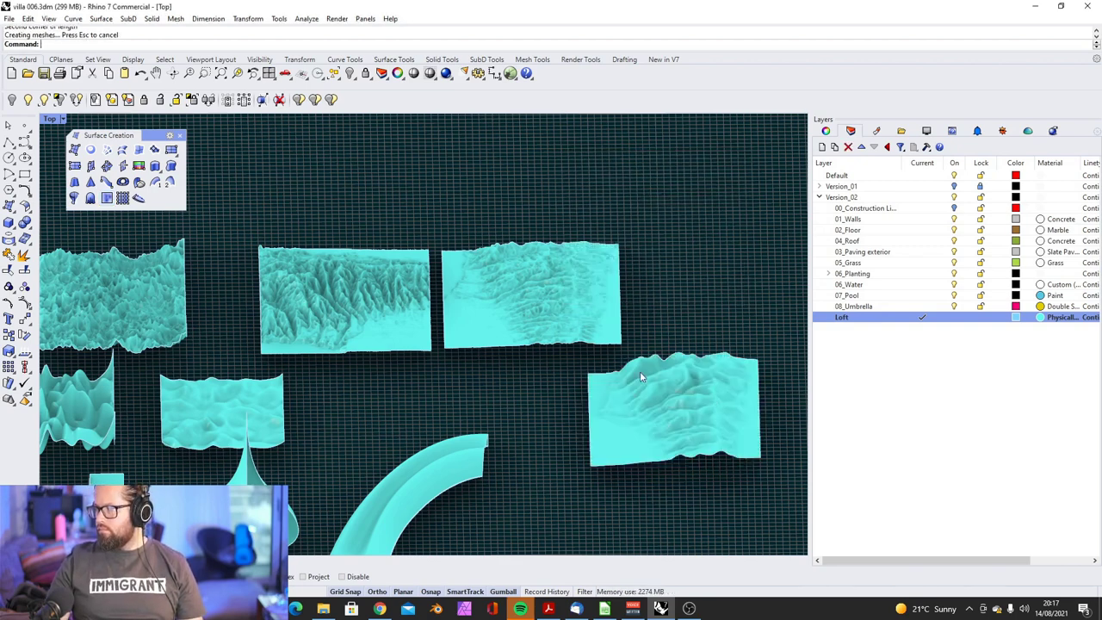
Step: Examine the interpolated terrain's smoothness and isocurve layout from several angles and compare it with the other terrains
right_click_drag(639, 370, 474, 257, "ctrl+shift")
scroll(453, 176, "up", 10)
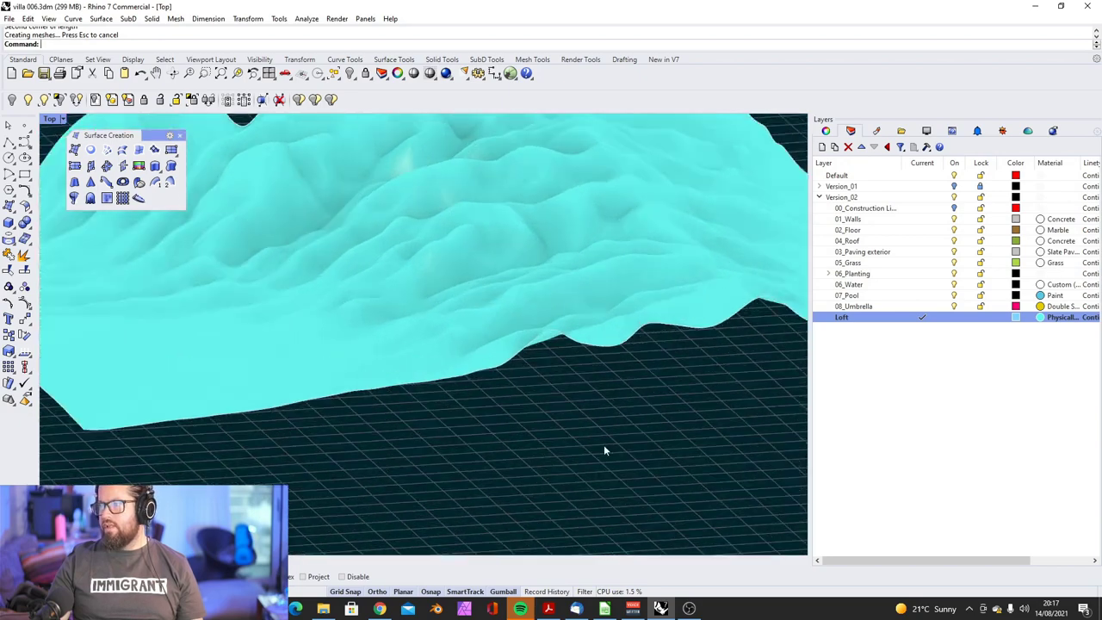
scroll(603, 444, "down", 5)
right_click_drag(564, 358, 478, 358)
scroll(445, 361, "down", 3)
scroll(239, 272, "up", 6)
left_click(282, 270)
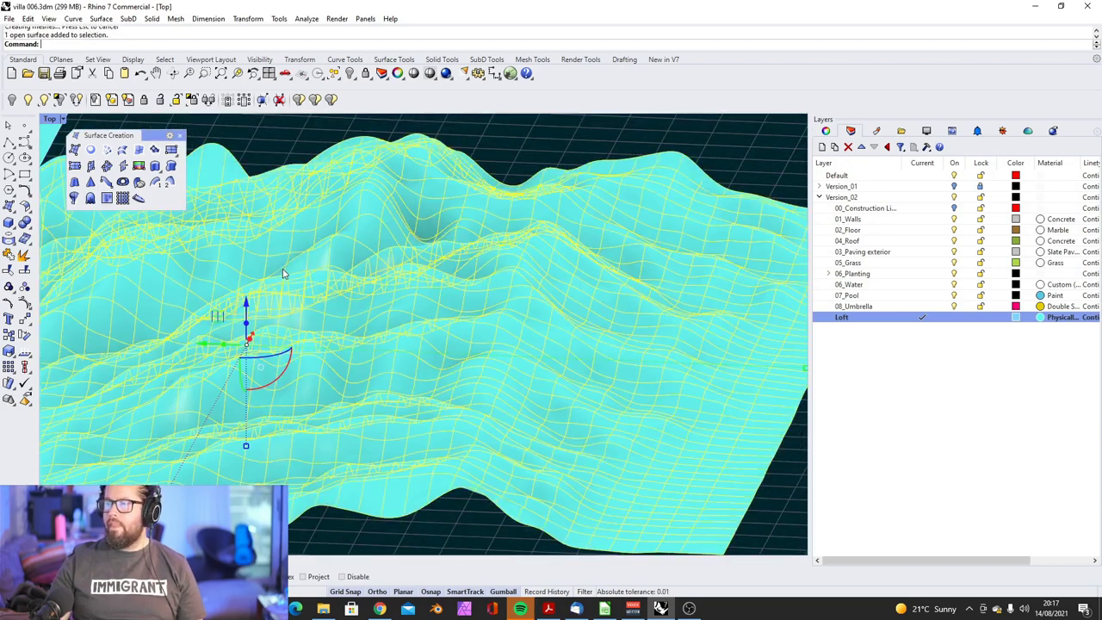
right_click_drag(336, 284, 352, 280, "ctrl+shift")
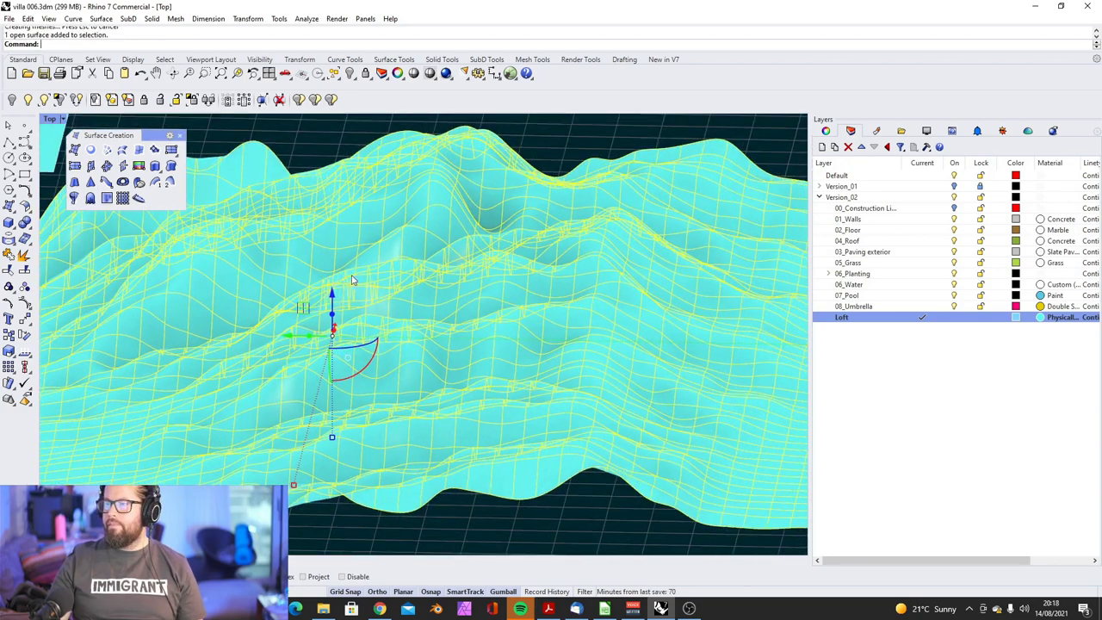
right_click_drag(451, 264, 325, 258, "ctrl+shift")
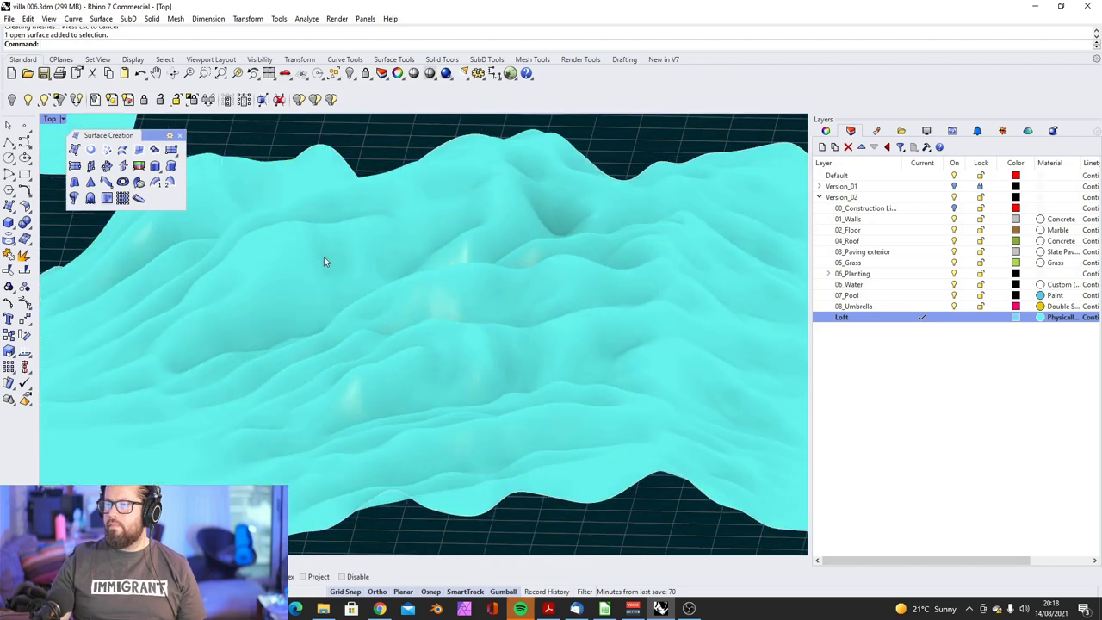
scroll(472, 271, "down", 5)
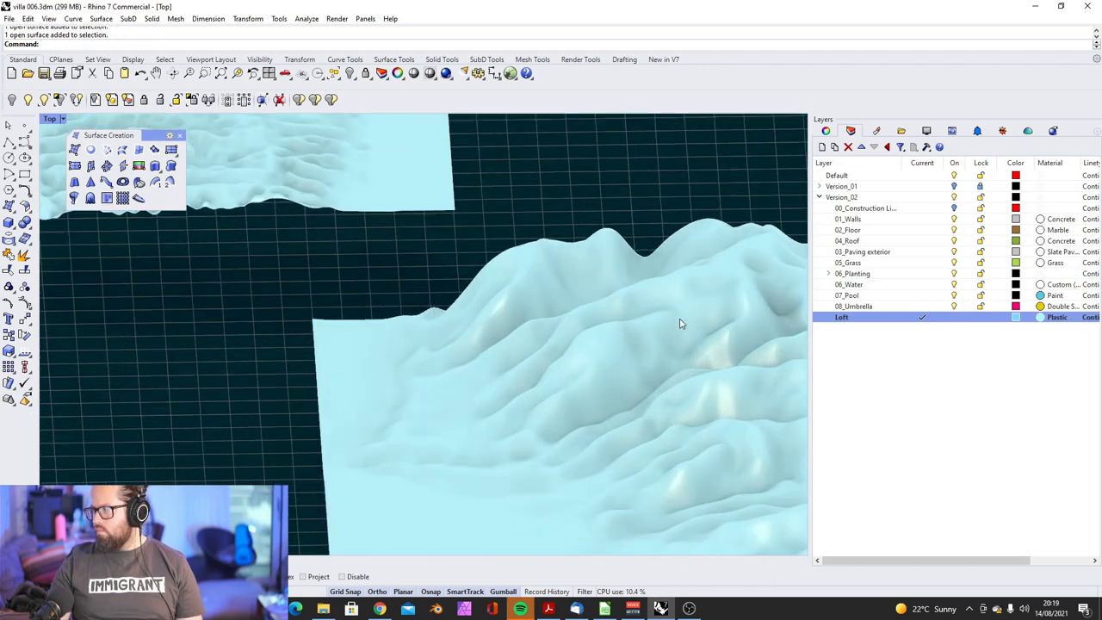
scroll(680, 323, "down", 8)
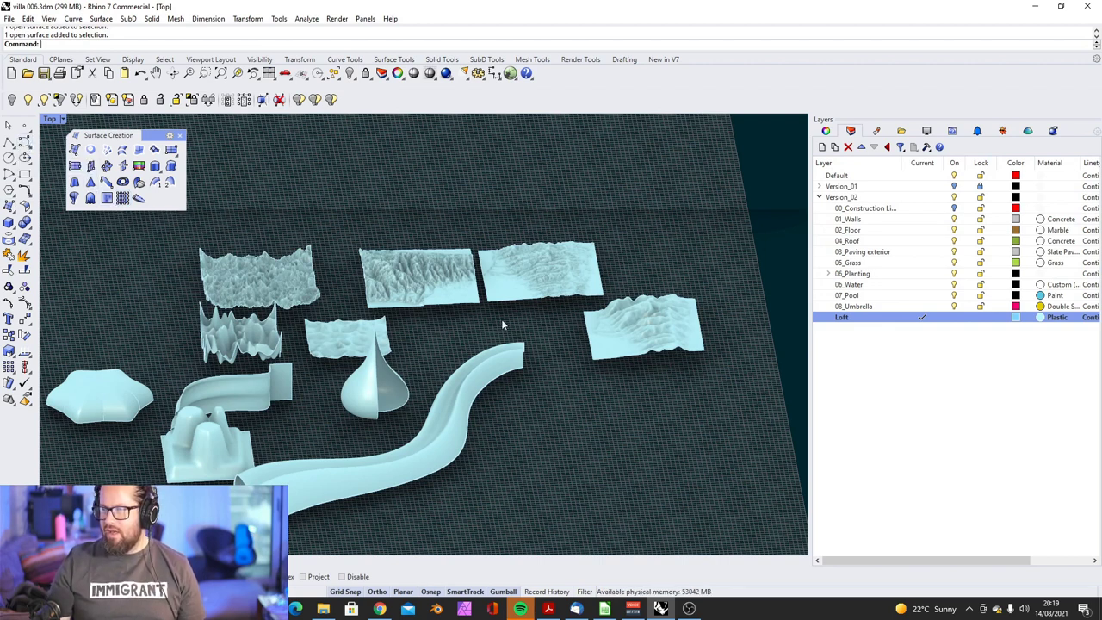
Step: Place two single point objects side by side on the grid in the empty area below the interpolated terrain
mouse_move(503, 324)
right_mouse_down()
mouse_move(469, 344)
mouse_move(487, 331)
right_mouse_up()
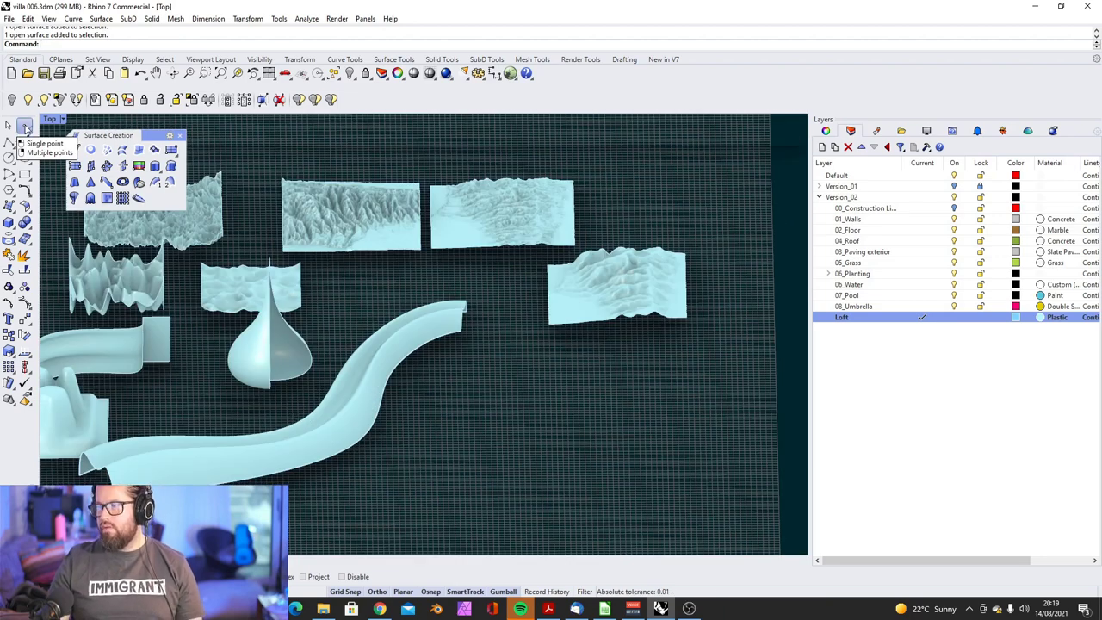
left_click(24, 128)
scroll(531, 473, "up", 8)
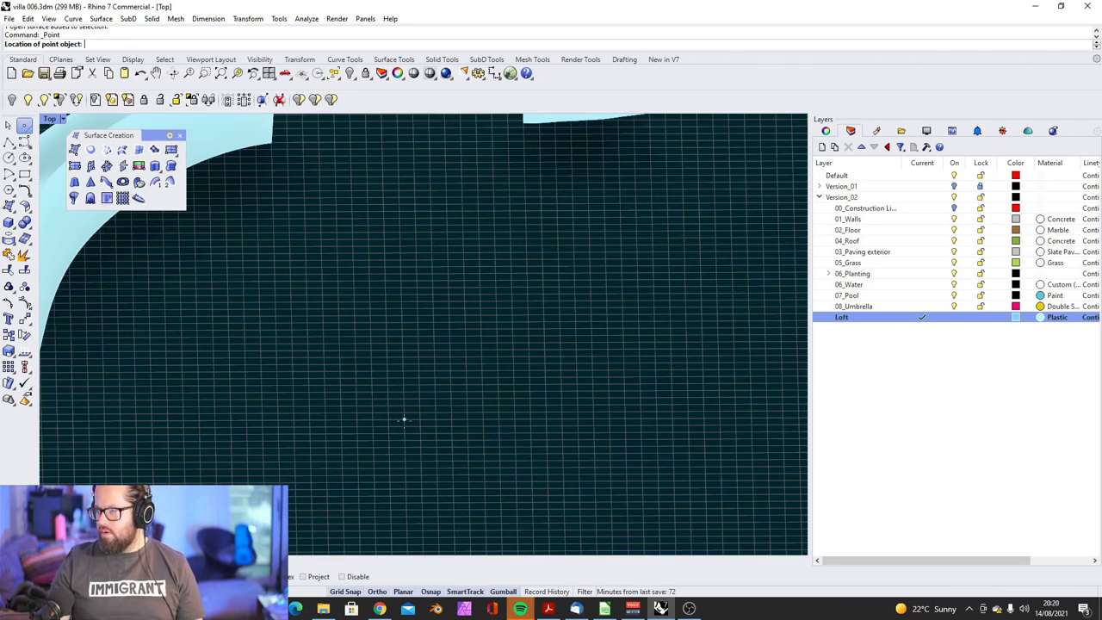
left_click(405, 411)
right_click(406, 412)
left_click(436, 411)
Step: Extend the row to six evenly spaced points with the multiple Points command
right_click(24, 127)
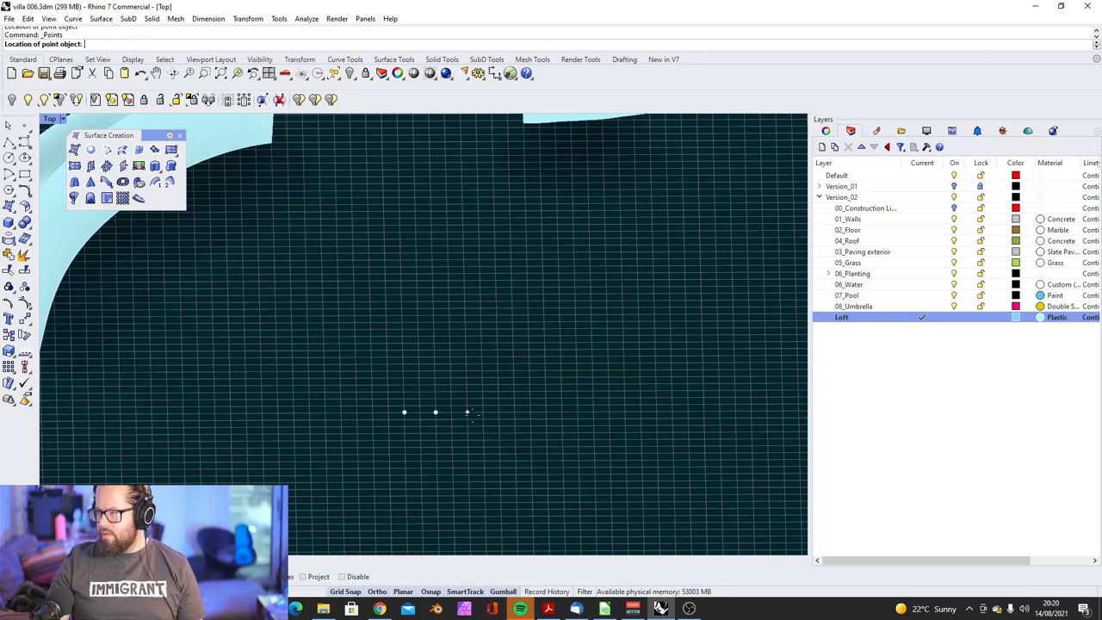
left_click(467, 411)
left_click(499, 411)
left_click(530, 411)
left_click(562, 411)
Step: Add three more rows of six points below the first to form a 6 x 4 grid, and delete the stray point
left_click(403, 425)
left_click(436, 425)
left_click(436, 439)
left_click(467, 439)
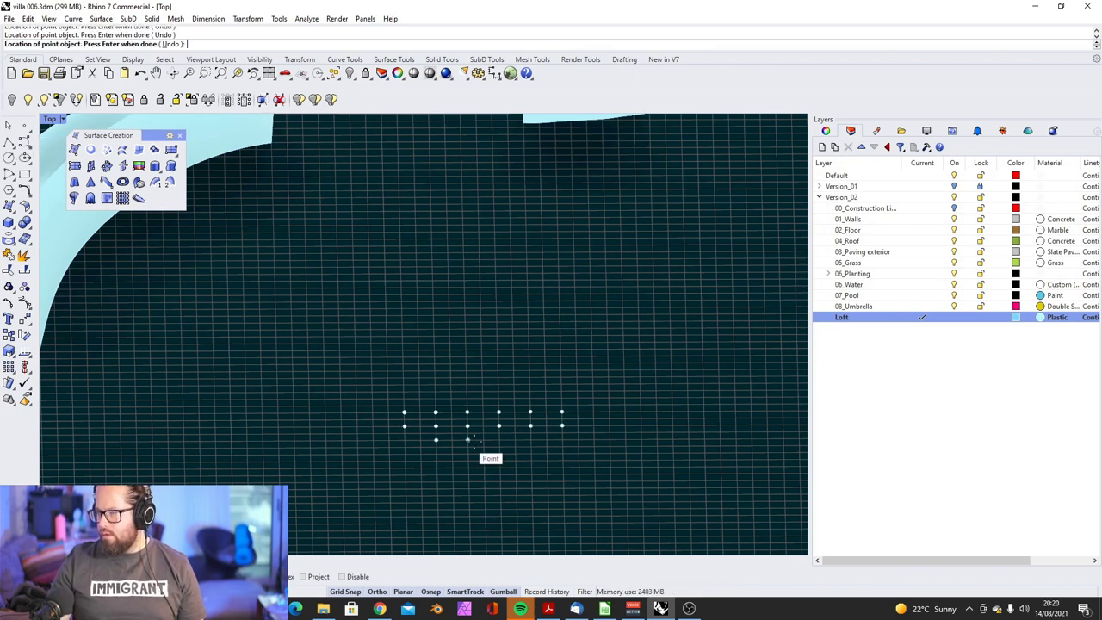
left_click(403, 439)
left_click(403, 452)
left_click(436, 453)
left_click(467, 453)
left_click(498, 453)
left_click(530, 453)
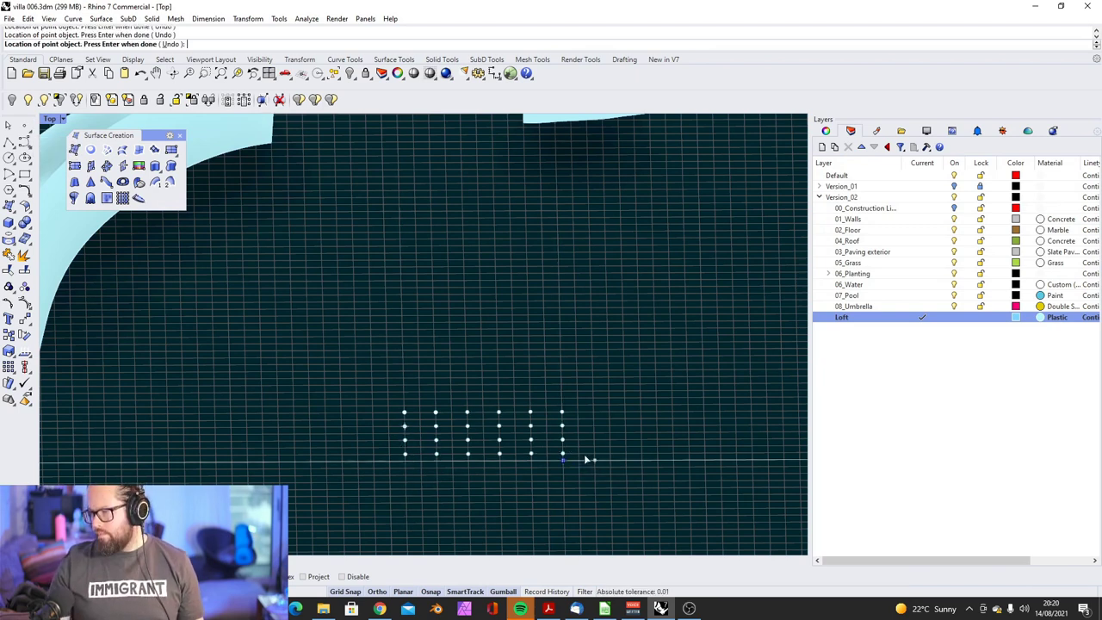
key("Delete")
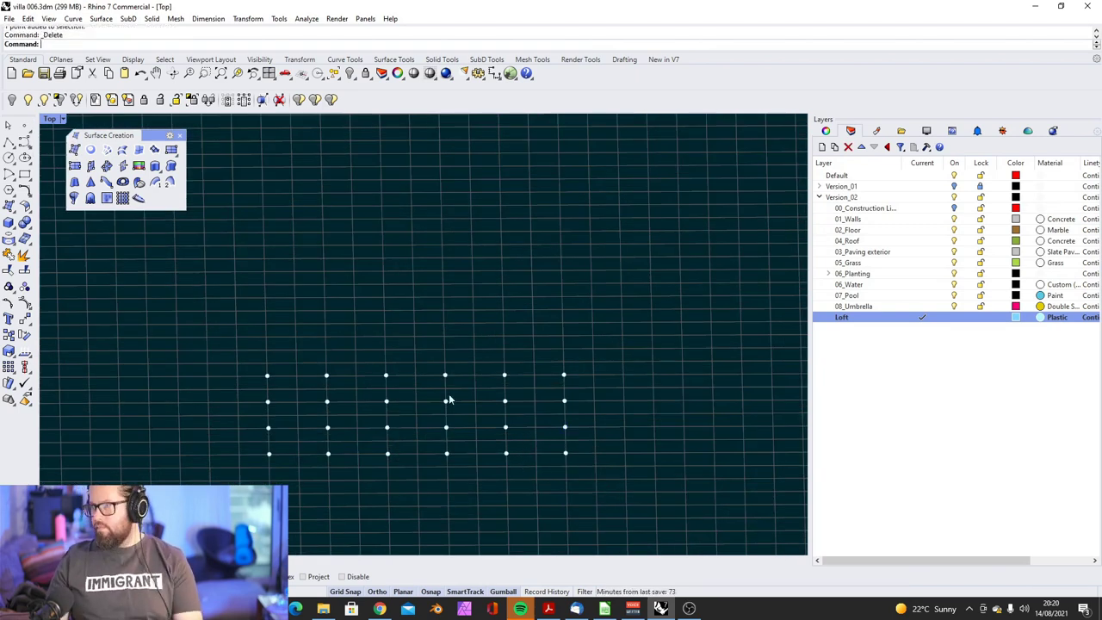
Step: Move two interior points of the grid's second row vertically, raising the fifth point and lowering the third
right_click_drag(449, 393, 644, 362)
scroll(643, 362, "up", 3)
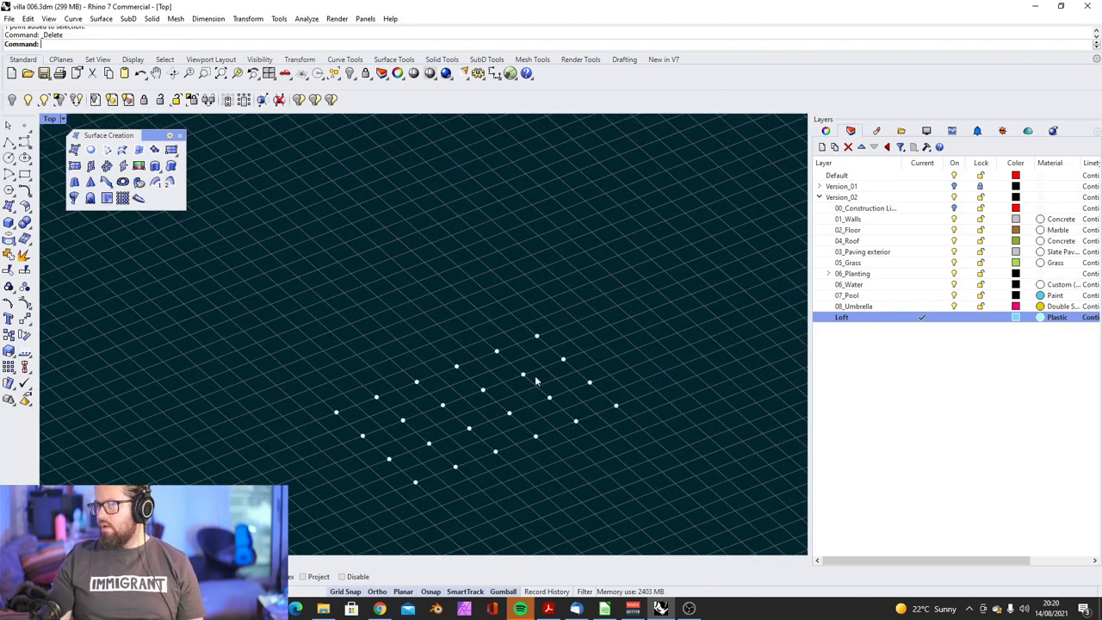
left_click(523, 374)
left_click_drag(523, 344, 524, 325)
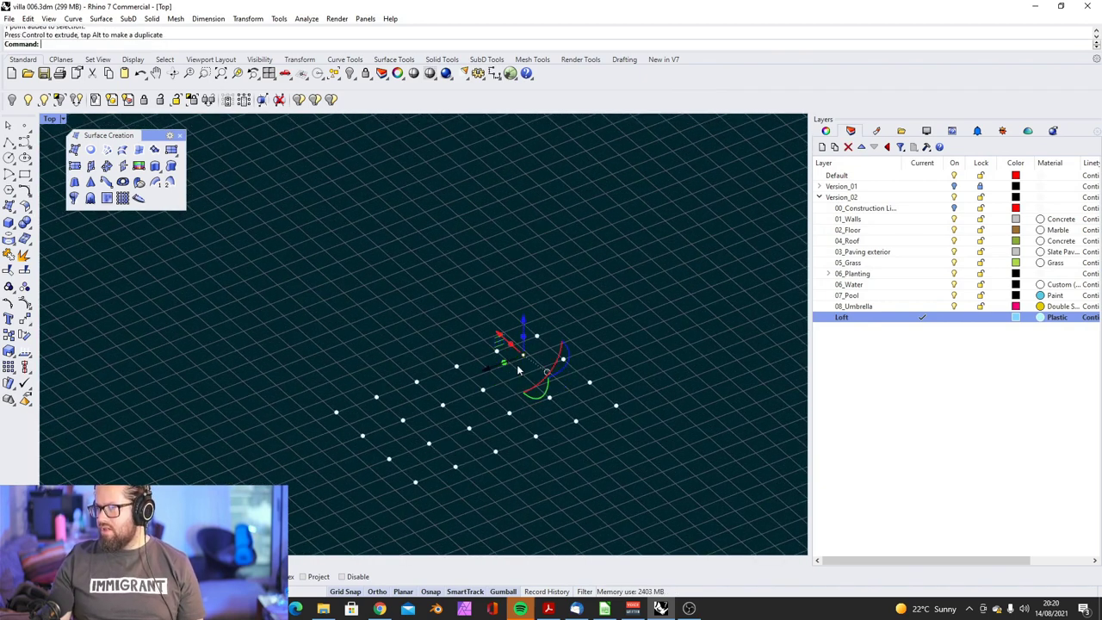
left_click_drag(518, 370, 443, 392)
left_click(443, 405)
left_click(555, 397)
scroll(503, 399, "down", 6)
scroll(482, 411, "up", 4)
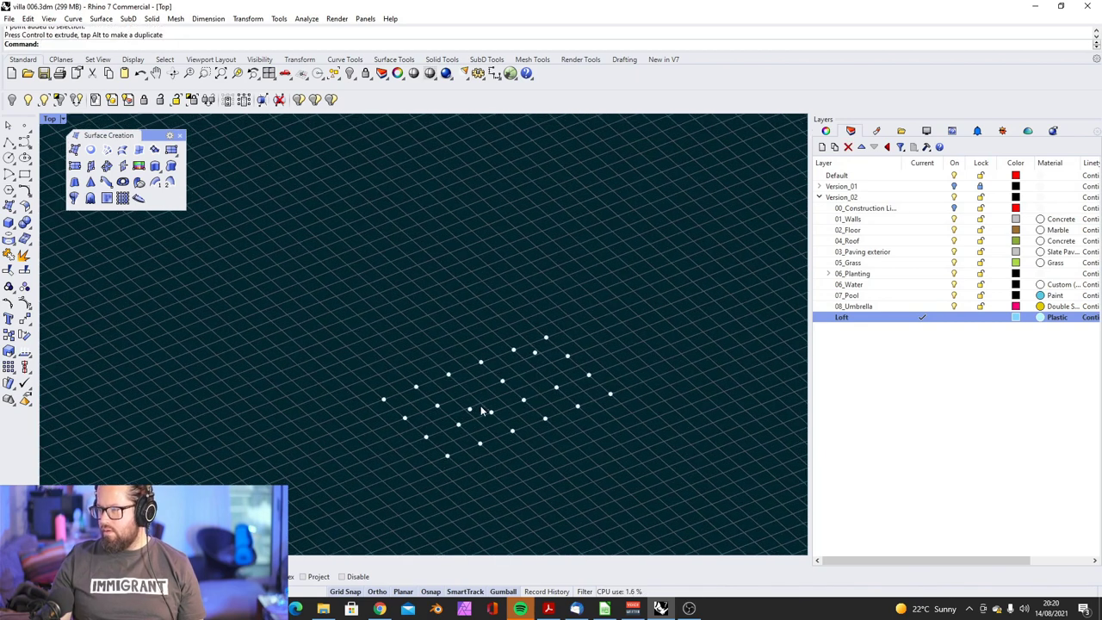
Step: Create a surface from point grid with 5 points in U and 4 in V, snapping to the grid points column by column
left_click_drag(354, 269, 671, 505)
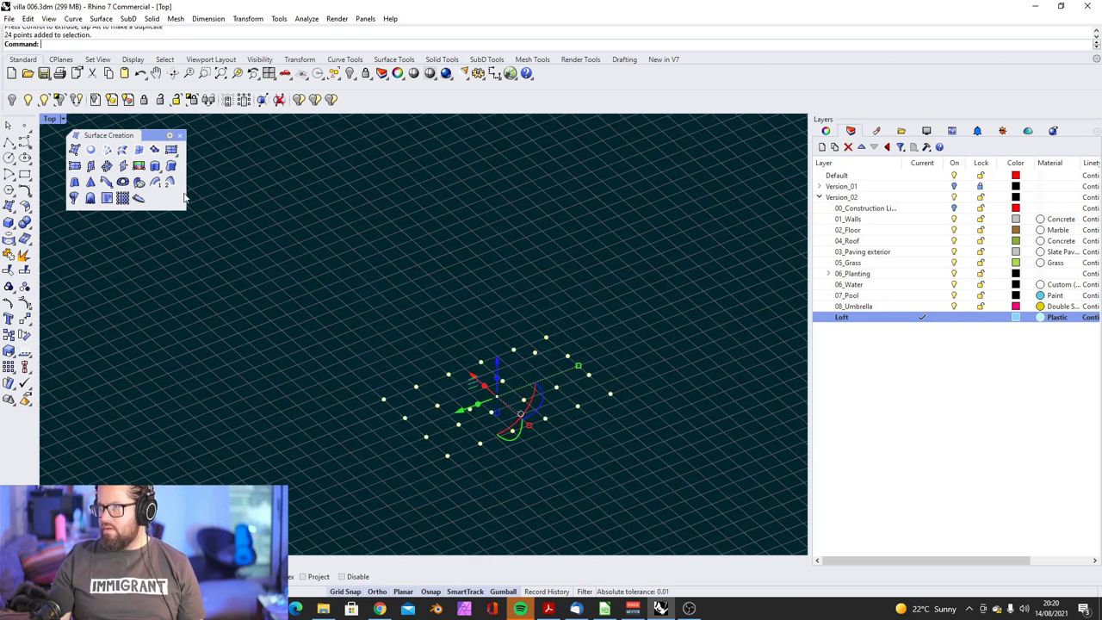
left_click(123, 198)
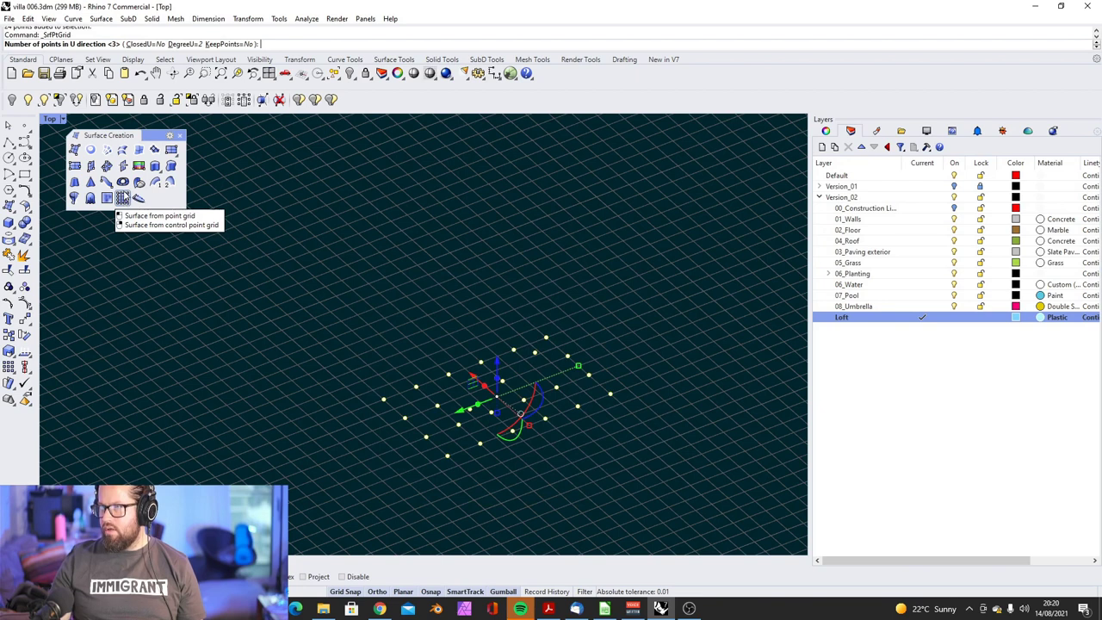
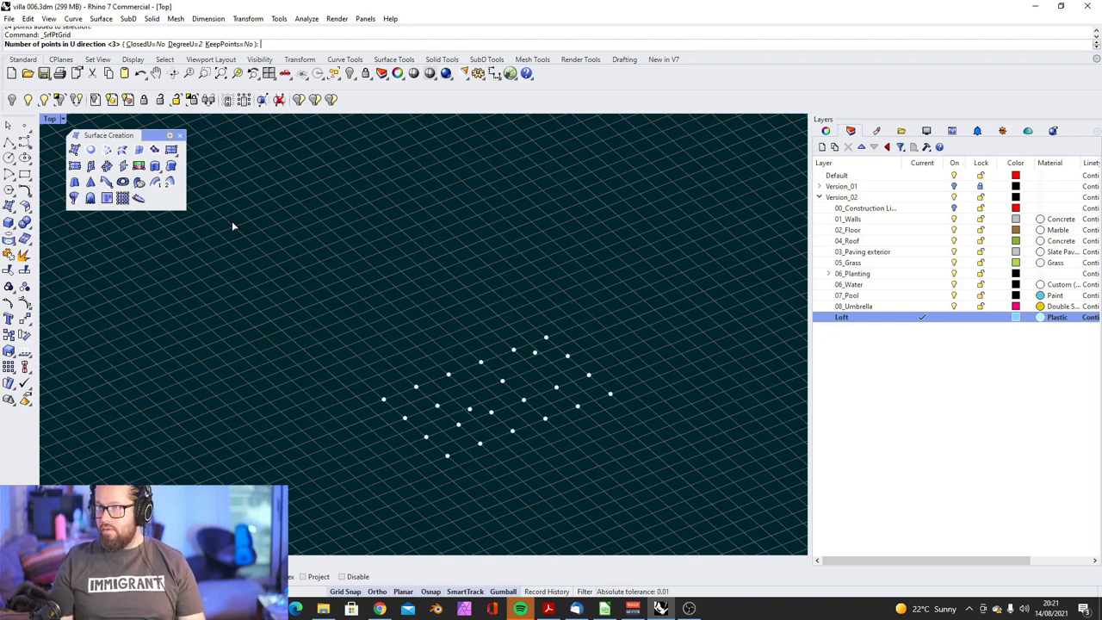
key("Return")
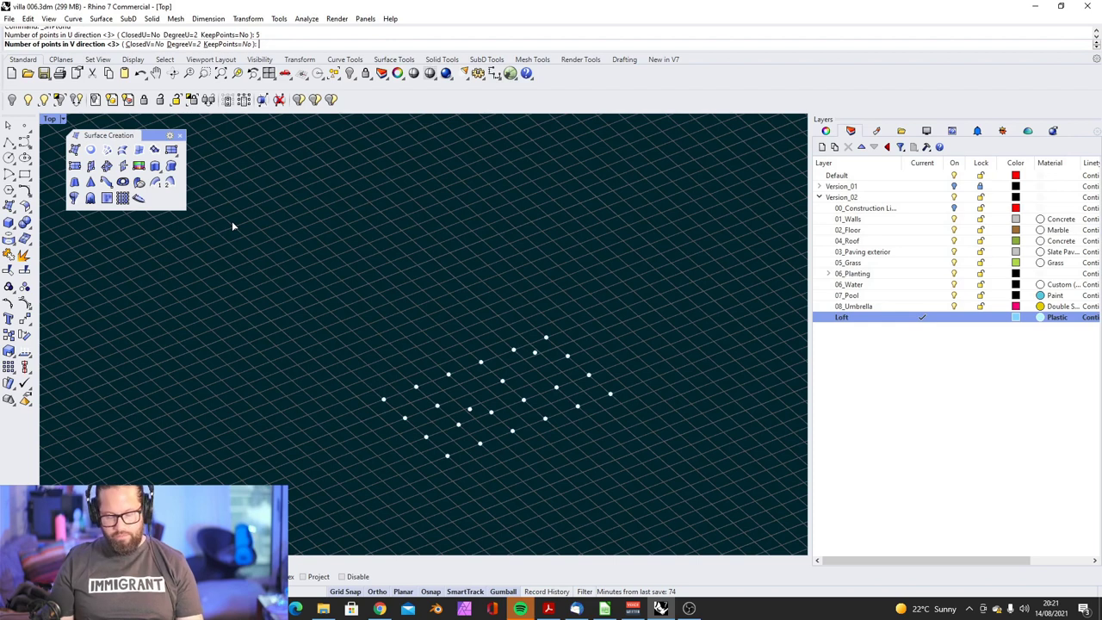
type("4")
key("Return")
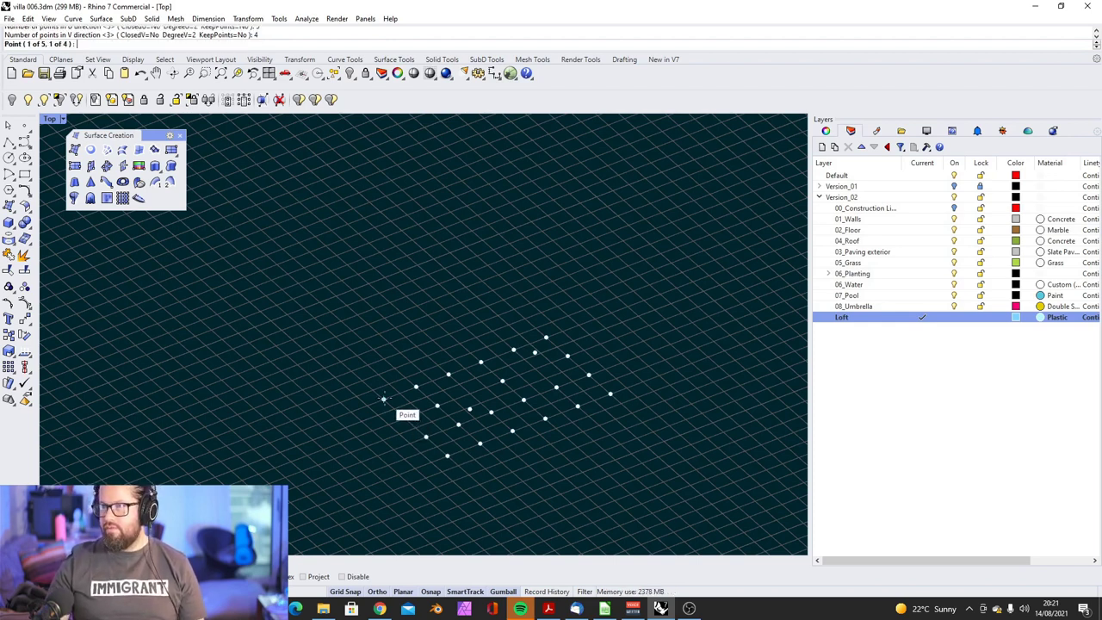
left_click(383, 398)
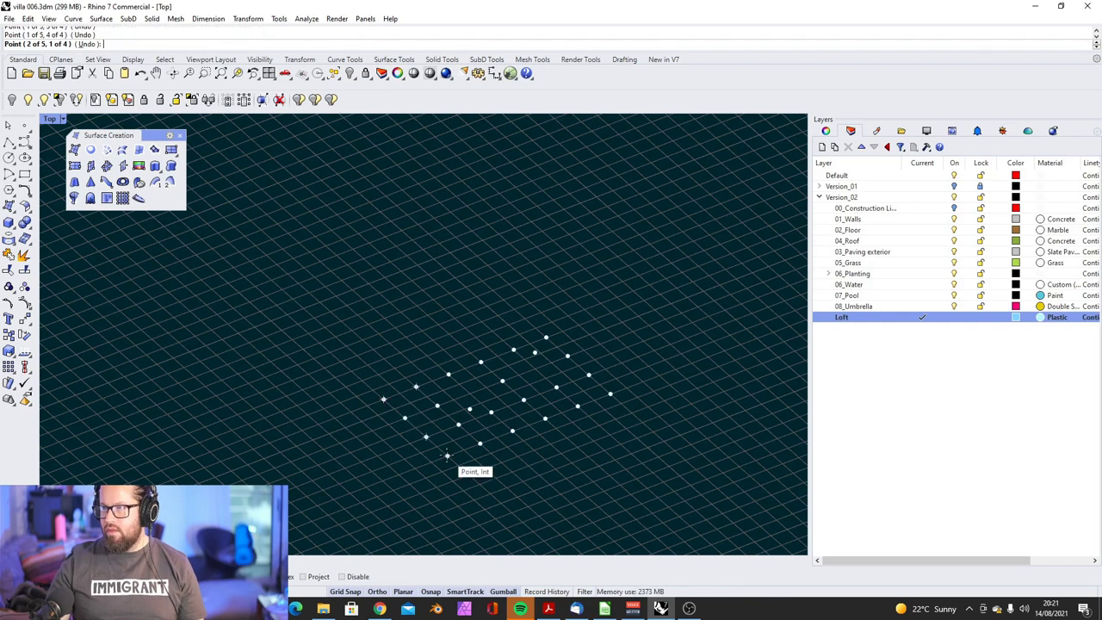
left_click(415, 386)
left_click(437, 405)
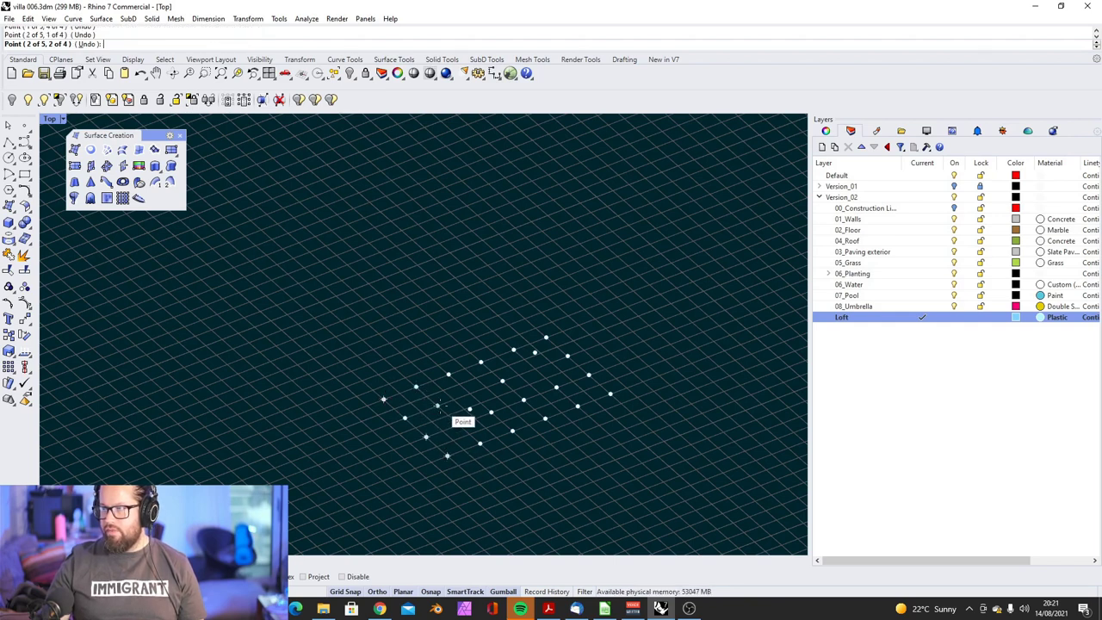
left_click(457, 424)
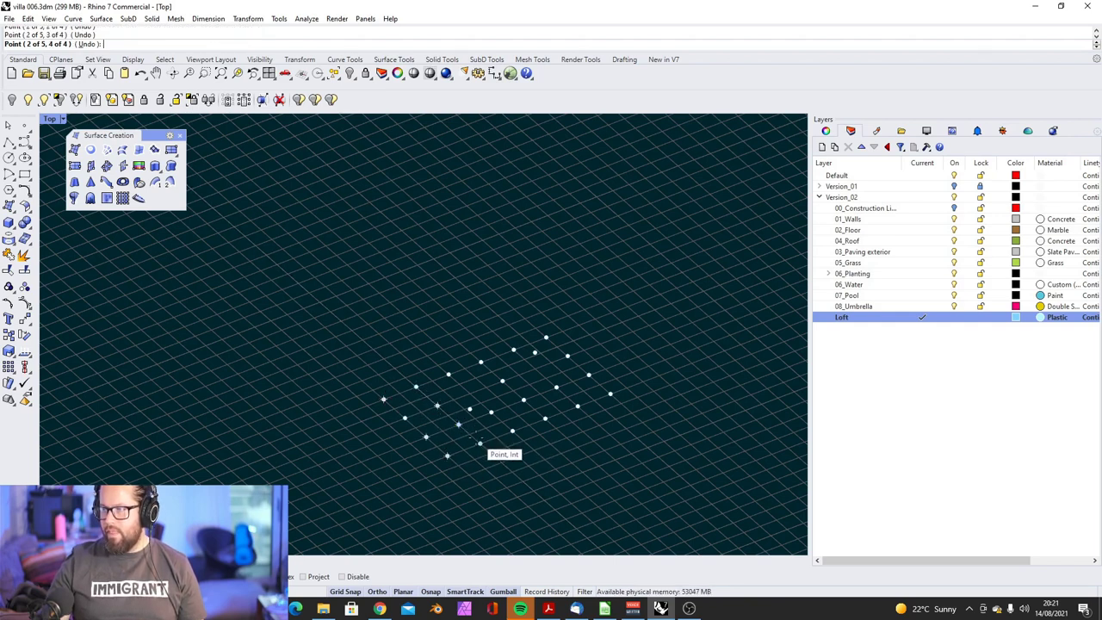
left_click(479, 442)
left_click(469, 409)
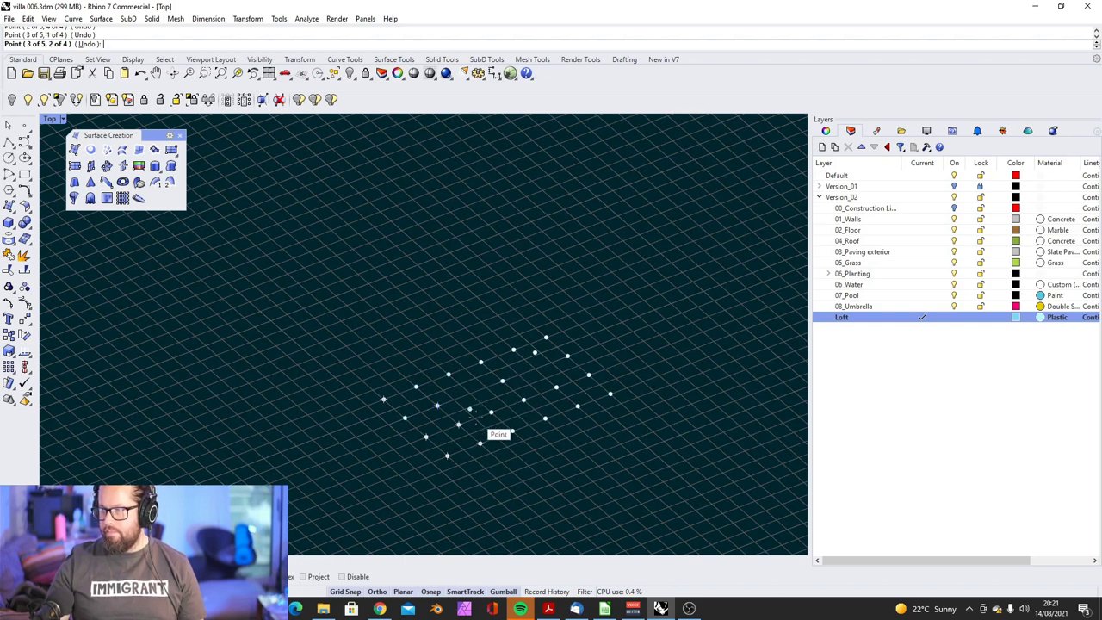
left_click(512, 430)
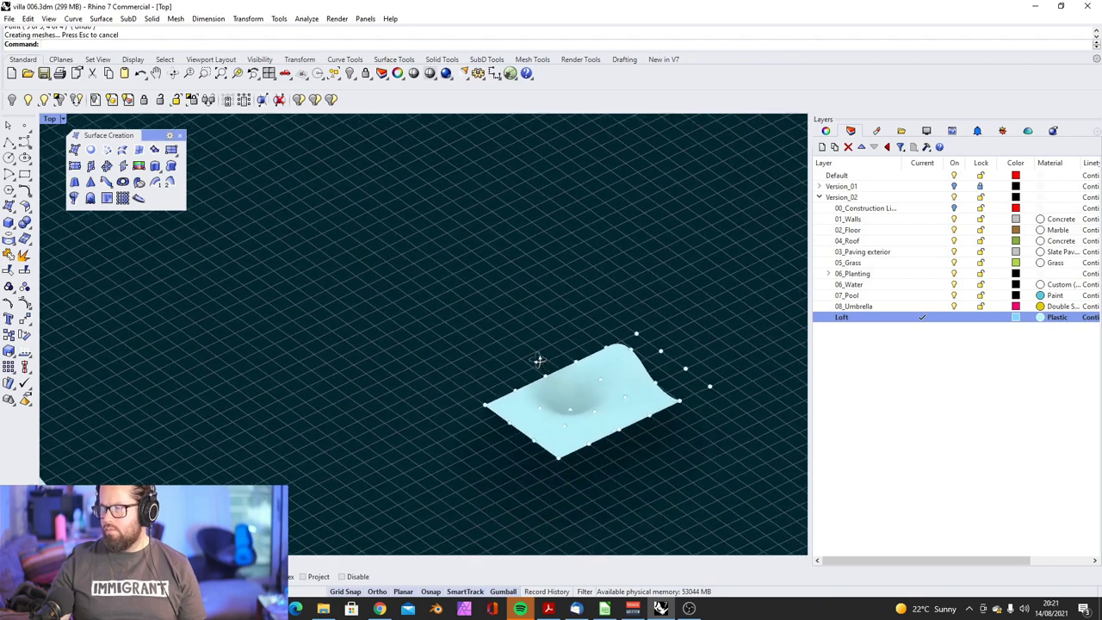
Step: Move the new point-grid surface aside into empty space, leaving its source points behind
left_click(517, 363)
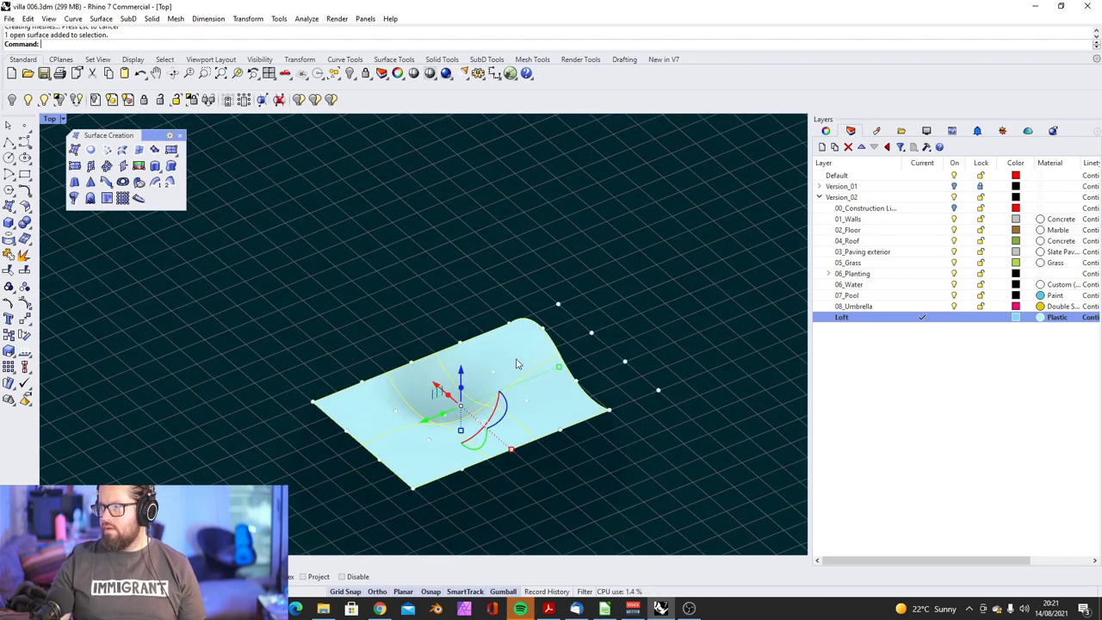
right_click_drag(492, 396, 518, 333, "ctrl+shift")
scroll(518, 333, "up", 4)
key("Escape")
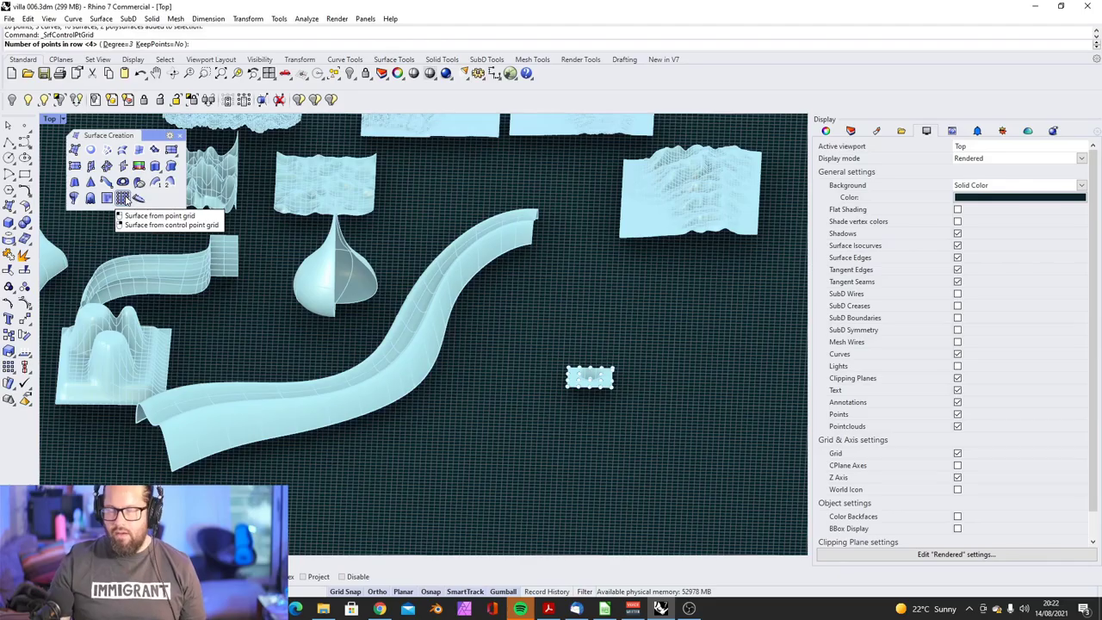
scroll(601, 369, "up", 5)
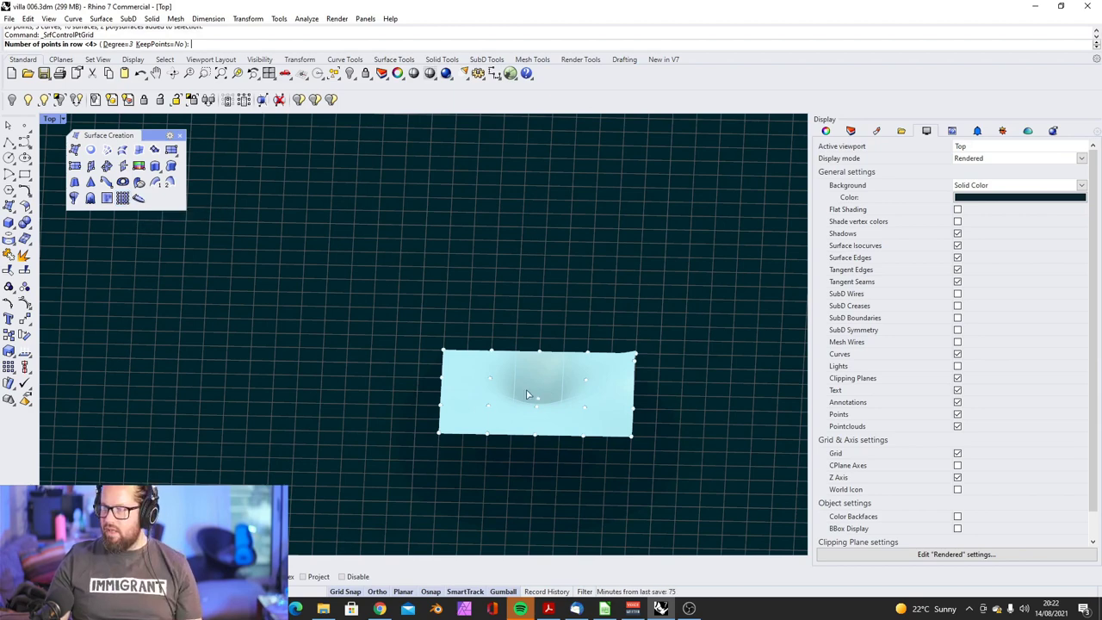
right_click_drag(528, 394, 167, 315, "ctrl+shift")
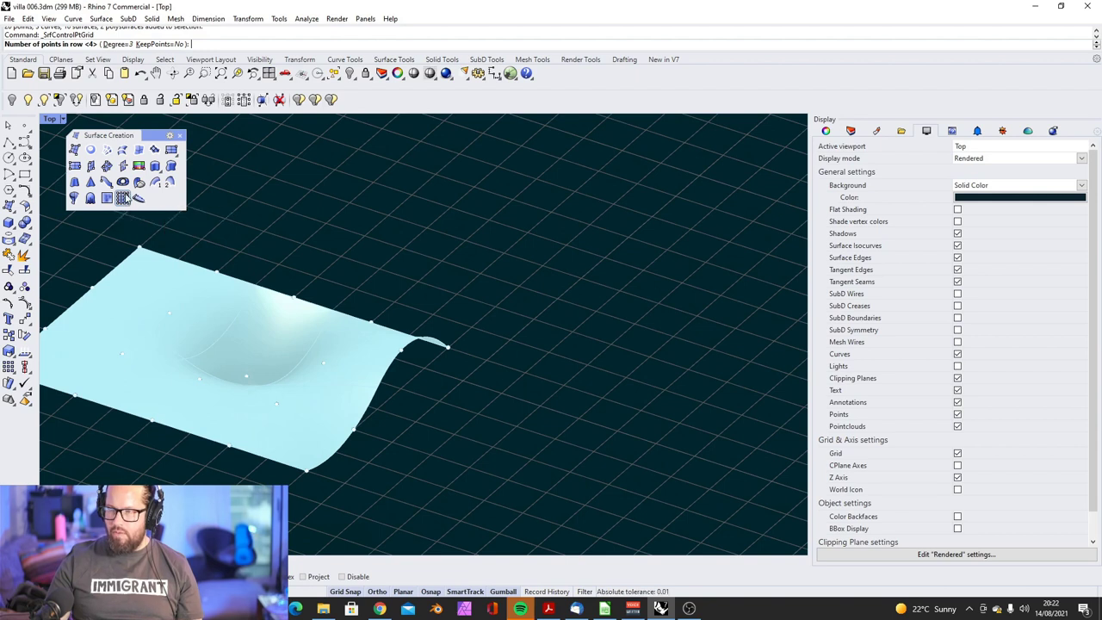
scroll(233, 295, "down", 2)
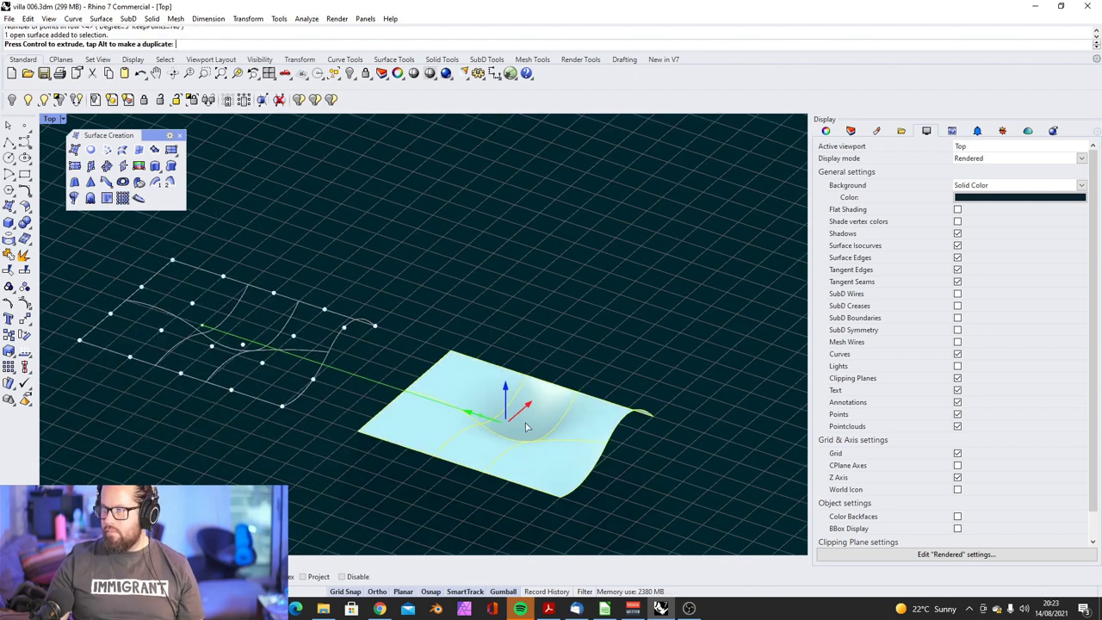
left_click_drag(523, 427, 549, 432)
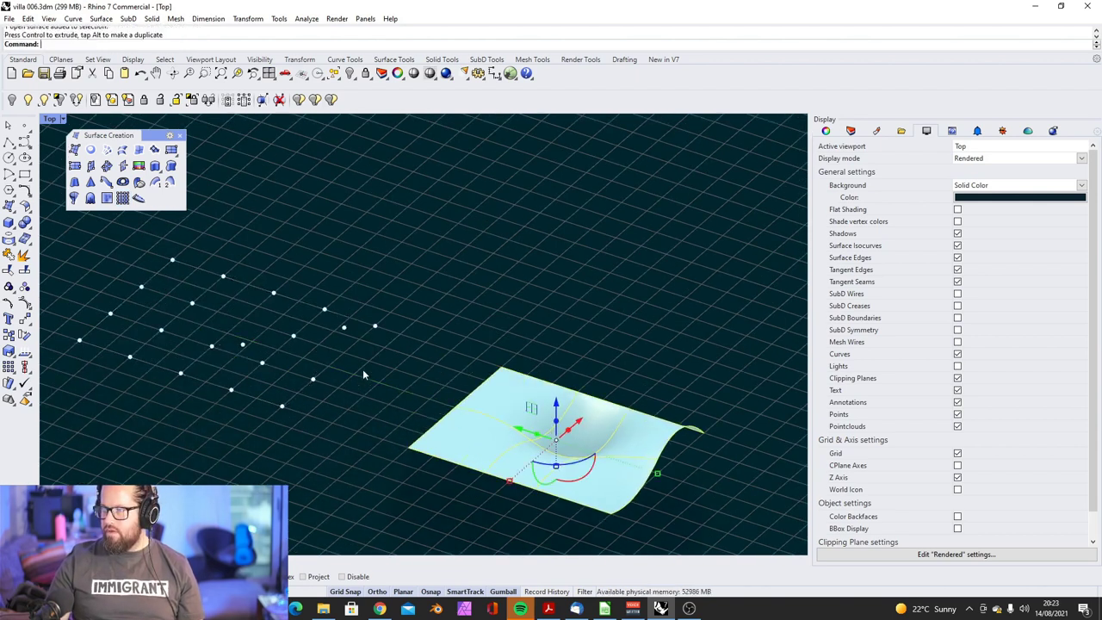
Step: Create a surface from control point grid on the exposed points, using 5 by 4 points and snapping to each point column by column
right_click_drag(362, 370, 544, 430)
scroll(544, 430, "up", 2)
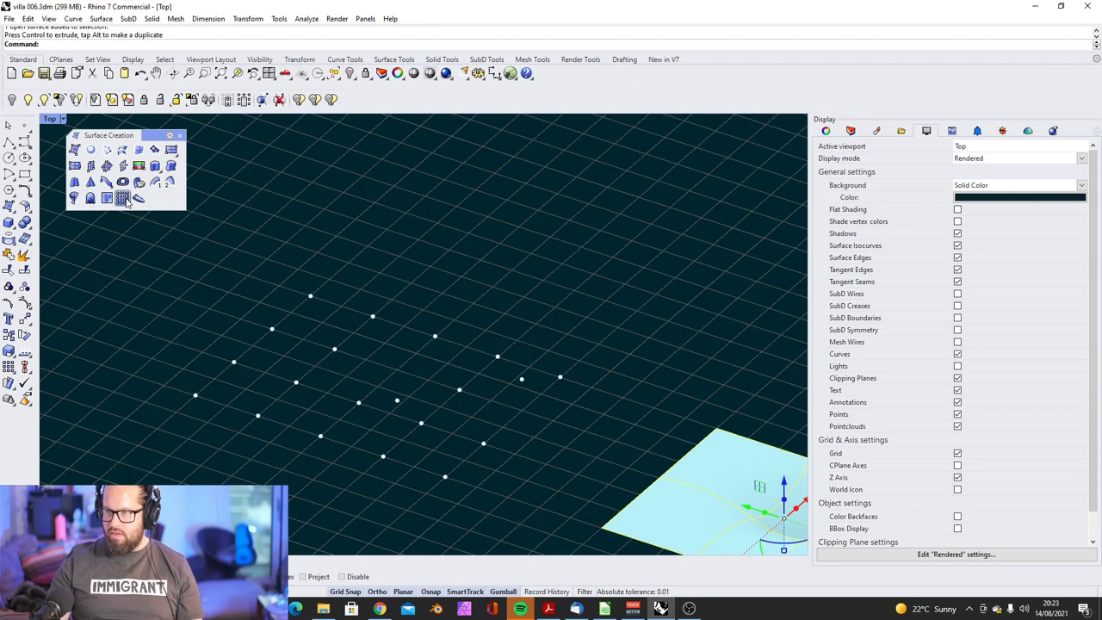
left_click(123, 198)
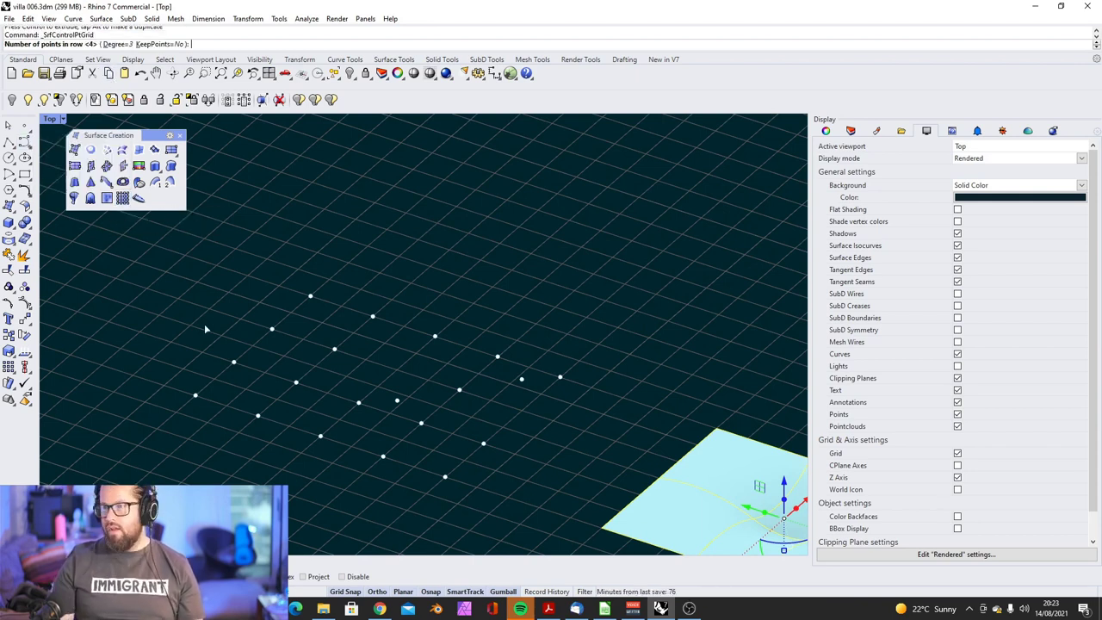
key("Escape")
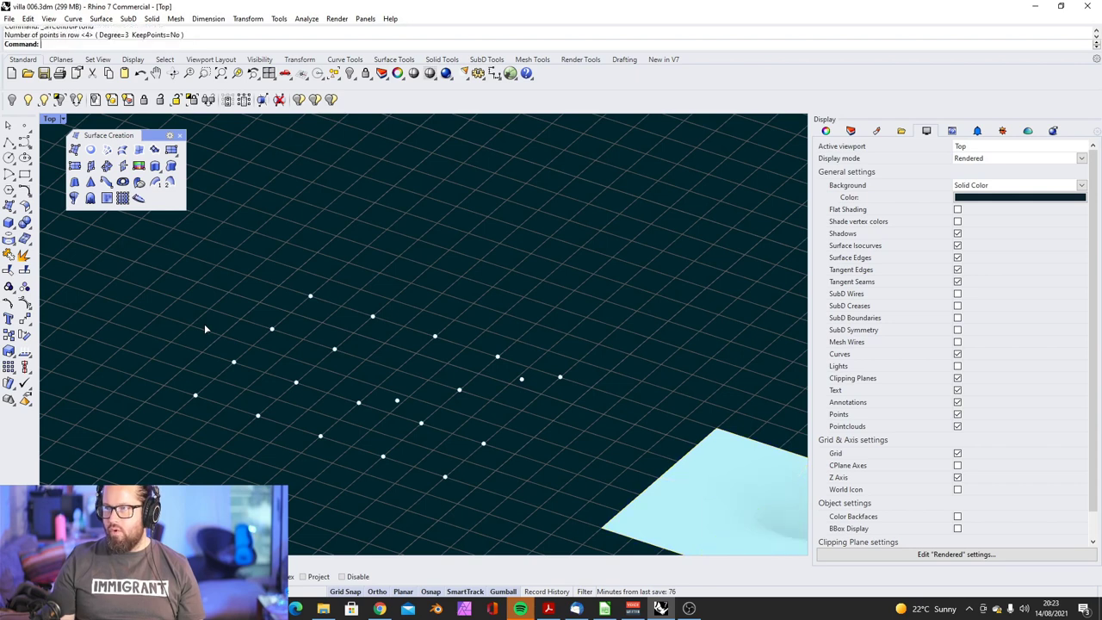
key("Return")
type("5")
key("Return")
key("Return")
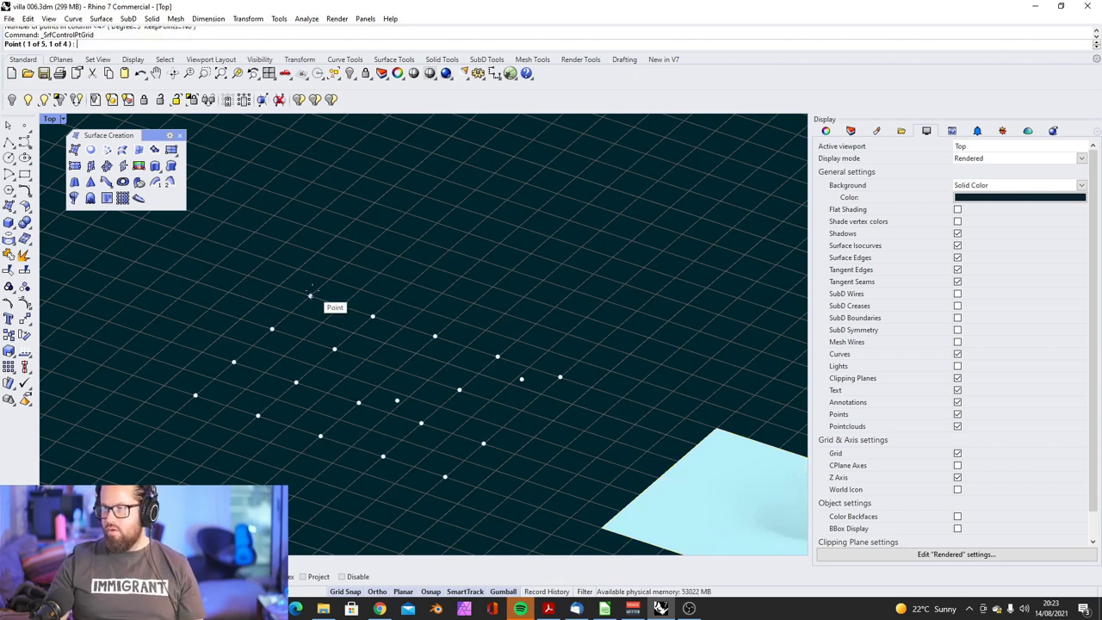
left_click(310, 295)
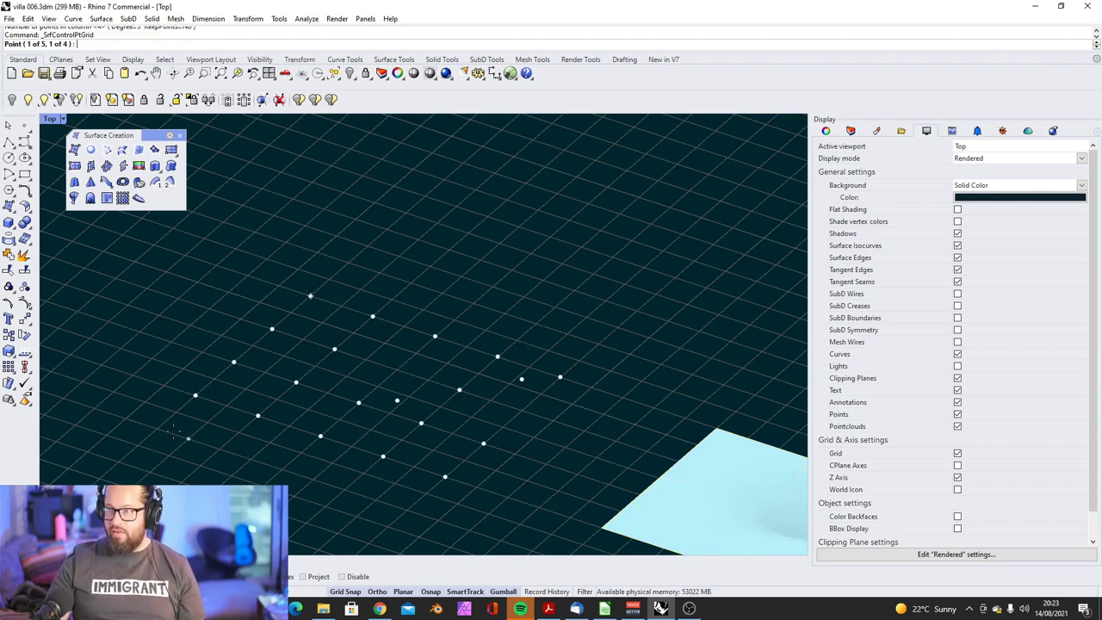
left_click(233, 362)
left_click(272, 329)
left_click(310, 296)
left_click(258, 416)
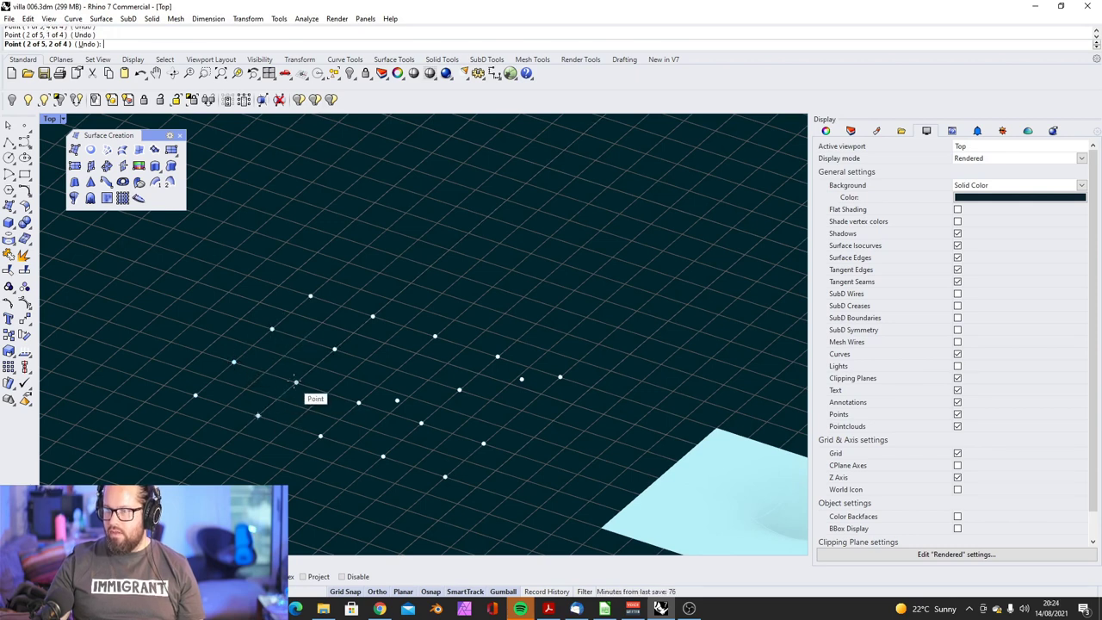
left_click(297, 382)
left_click(334, 349)
left_click(371, 316)
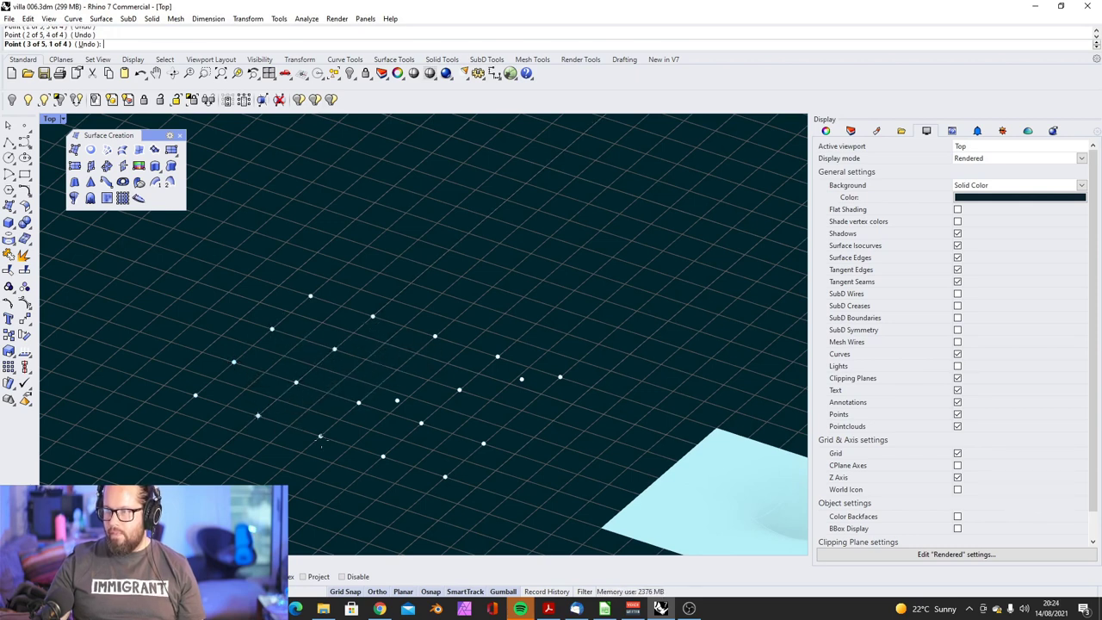
left_click(320, 435)
left_click(358, 402)
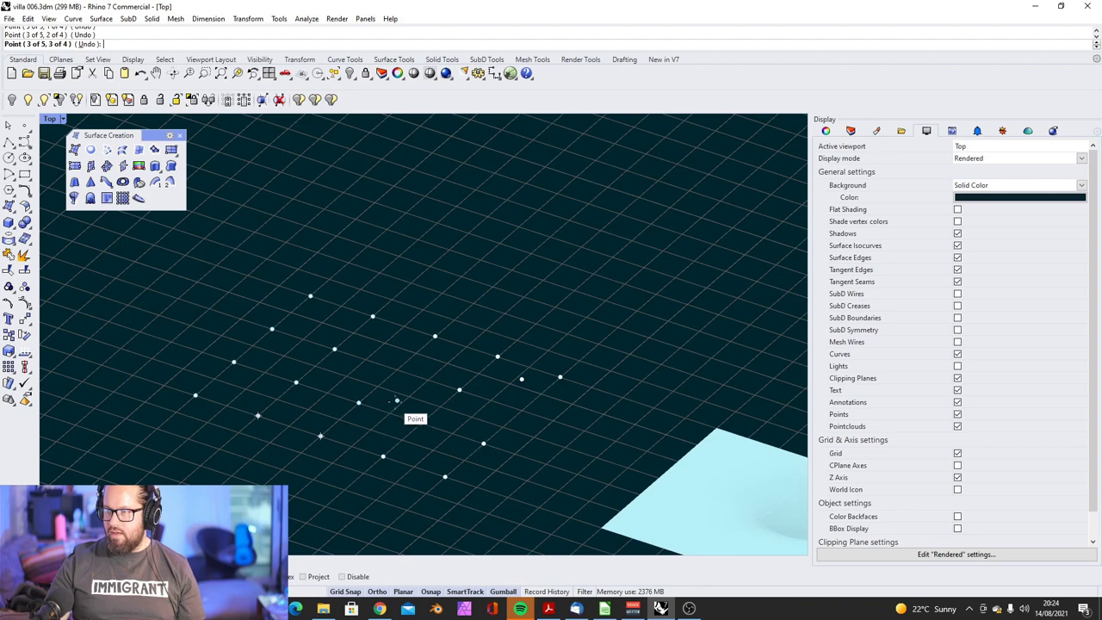
left_click(397, 401)
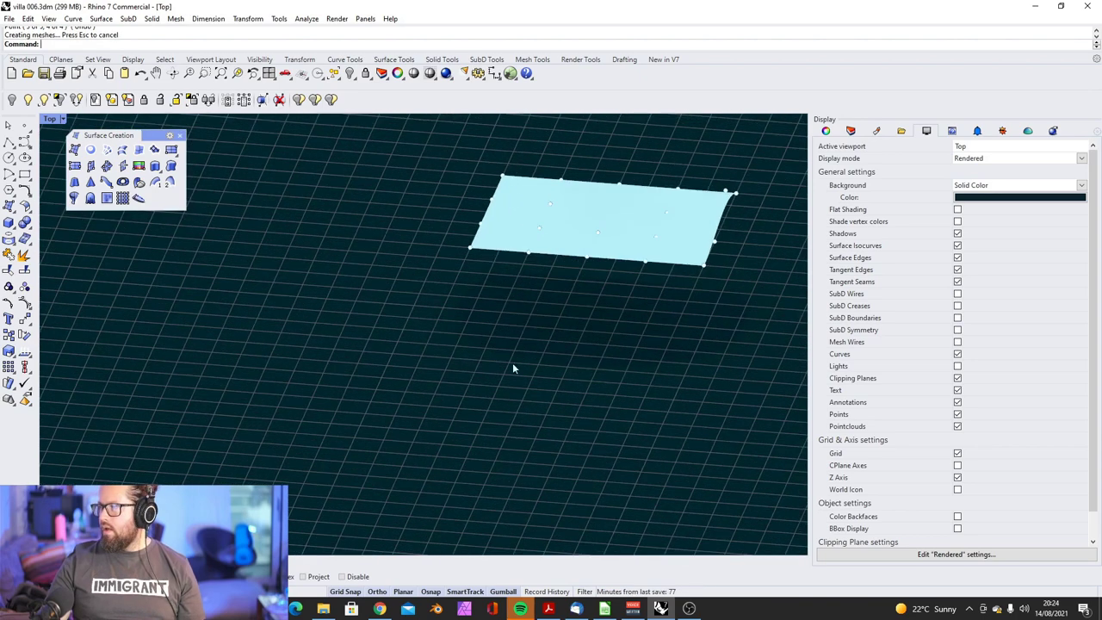
Step: Compare how the control-point surface and the point-grid surface follow the raised and lowered points, viewing both from several angles
scroll(550, 327, "down", 2)
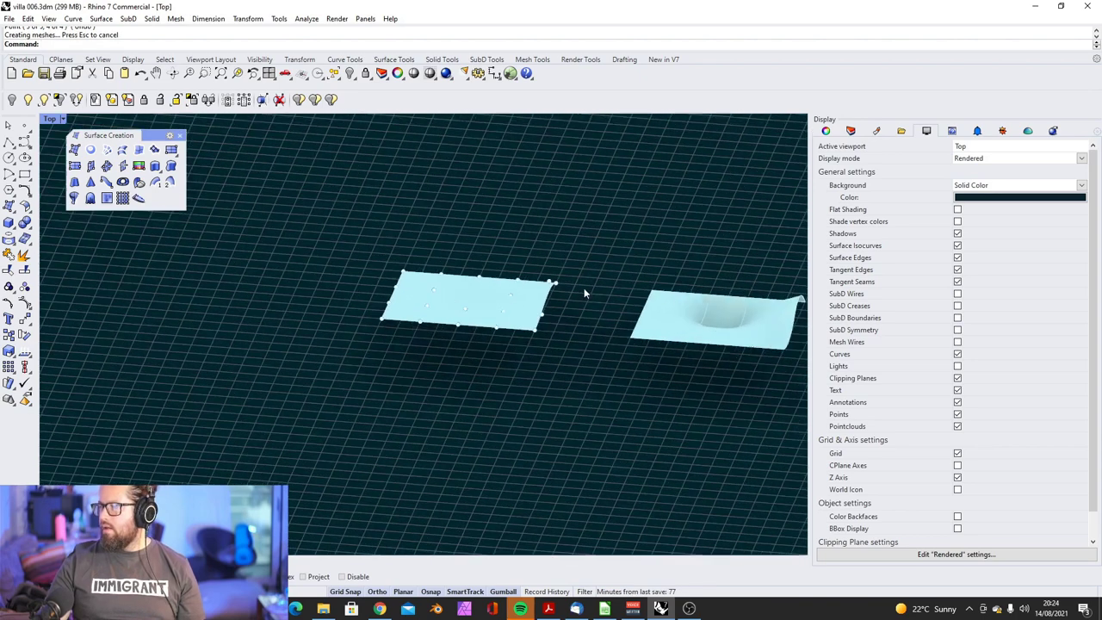
scroll(508, 303, "up", 4)
scroll(508, 302, "down", 10)
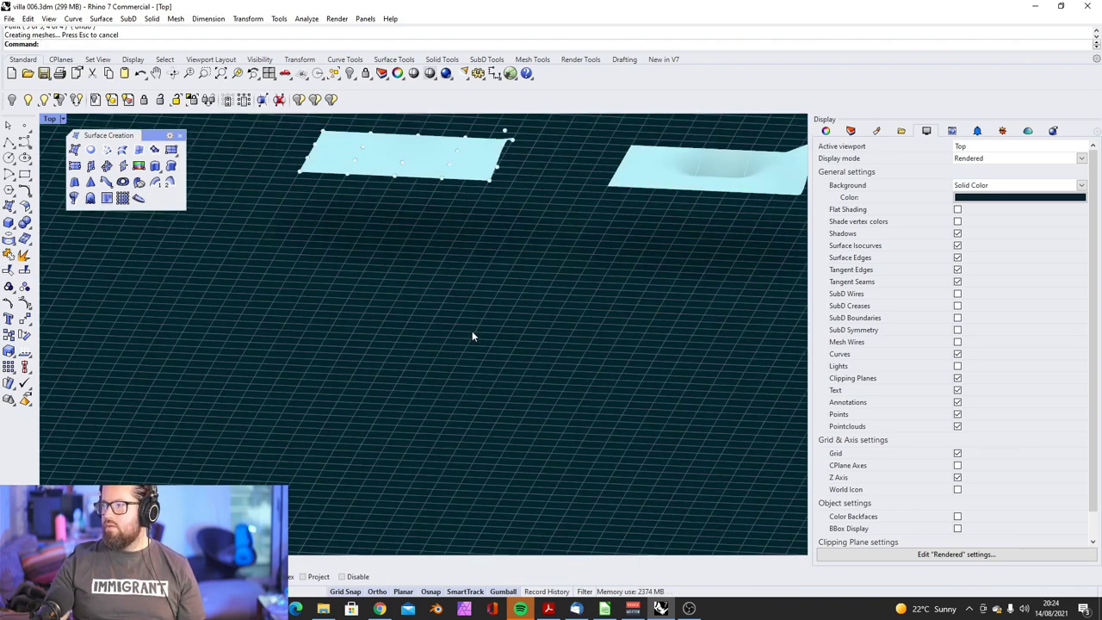
left_click_drag(352, 191, 503, 242)
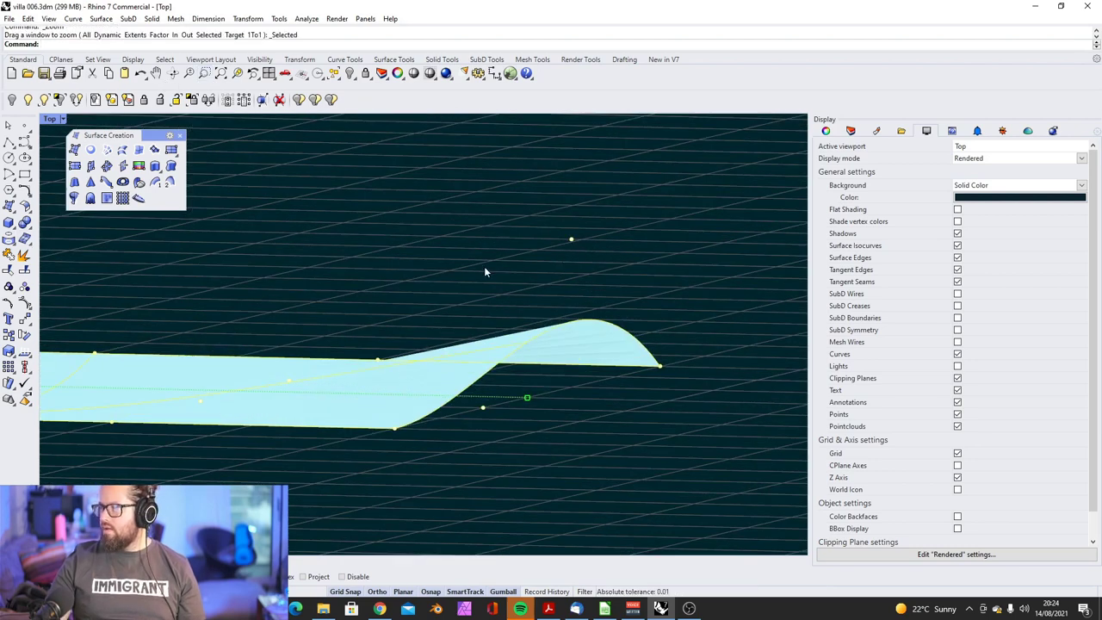
scroll(484, 266, "down", 5)
mouse_move(382, 307)
right_mouse_down("ctrl+shift")
mouse_move(405, 298)
mouse_move(398, 312)
mouse_move(394, 300)
right_mouse_up("ctrl+shift")
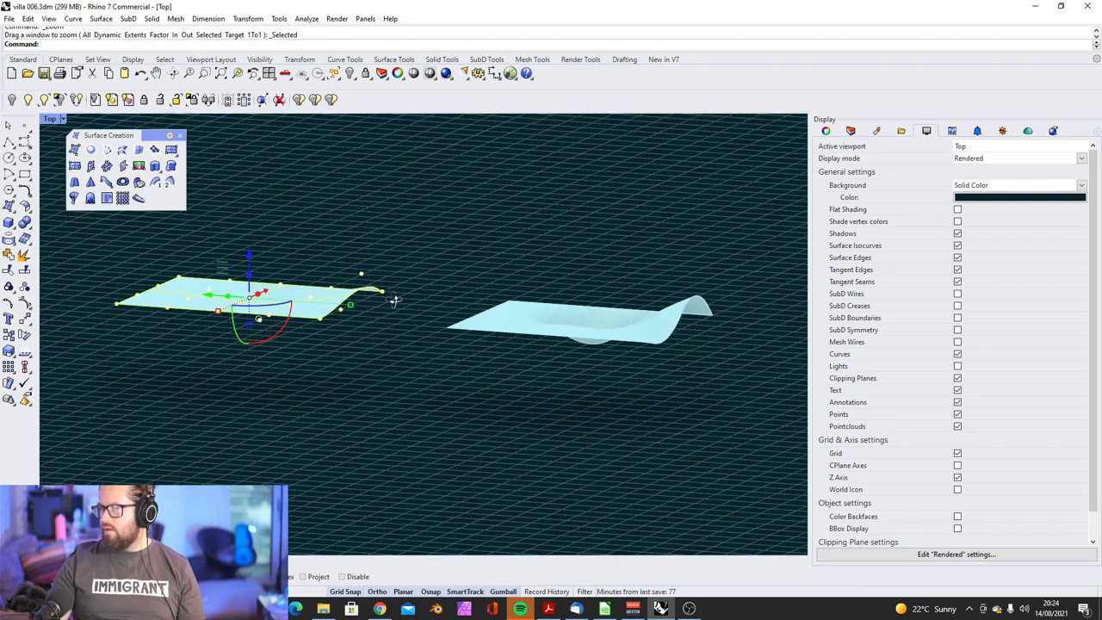
scroll(365, 295, "up", 5)
scroll(344, 323, "up", 2)
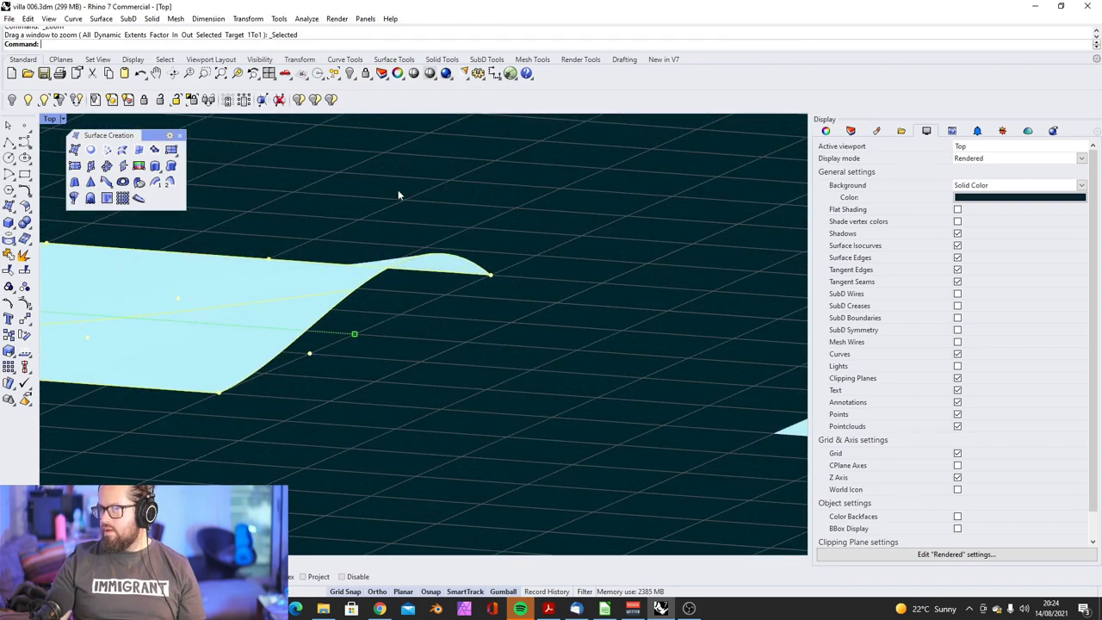
scroll(712, 338, "down", 5)
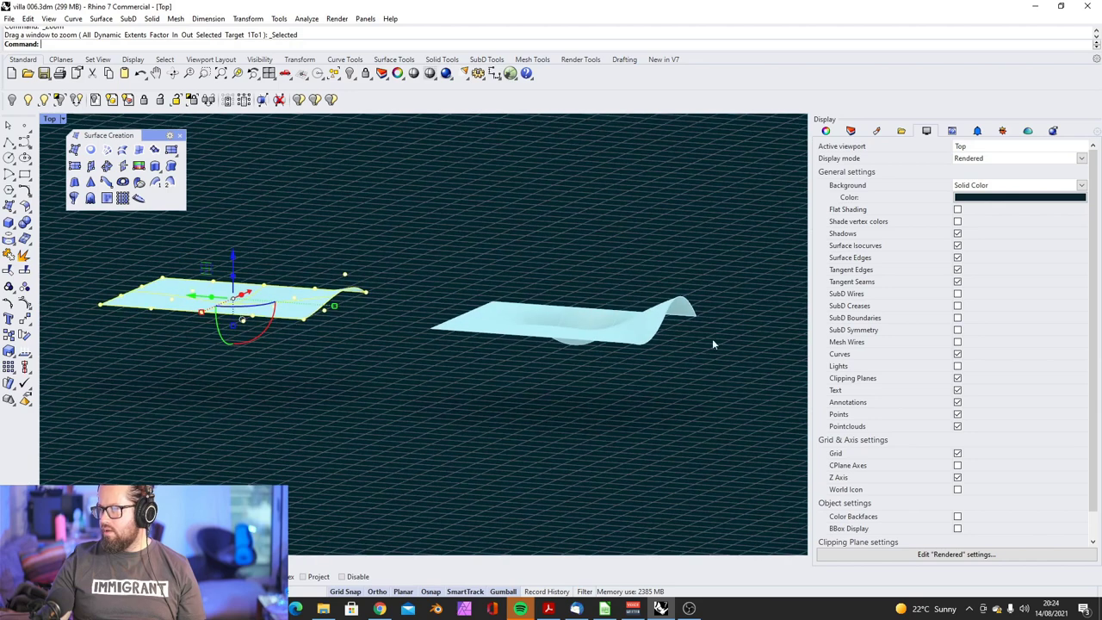
scroll(572, 335, "up", 4)
scroll(602, 332, "down", 5)
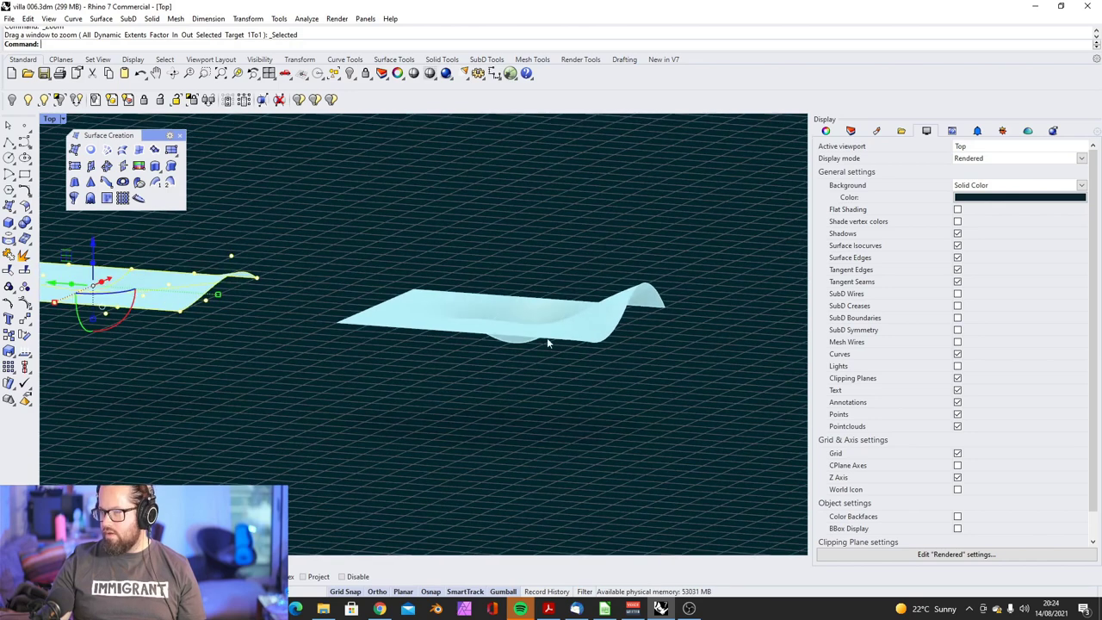
scroll(135, 297, "up", 3)
scroll(135, 289, "up", 2)
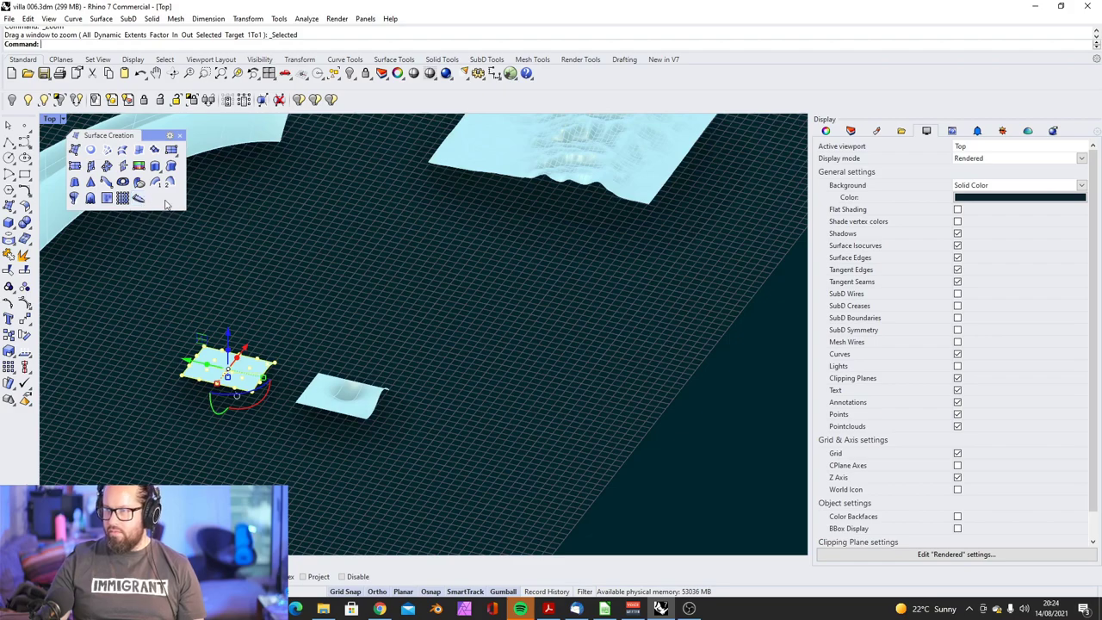
left_click(689, 608)
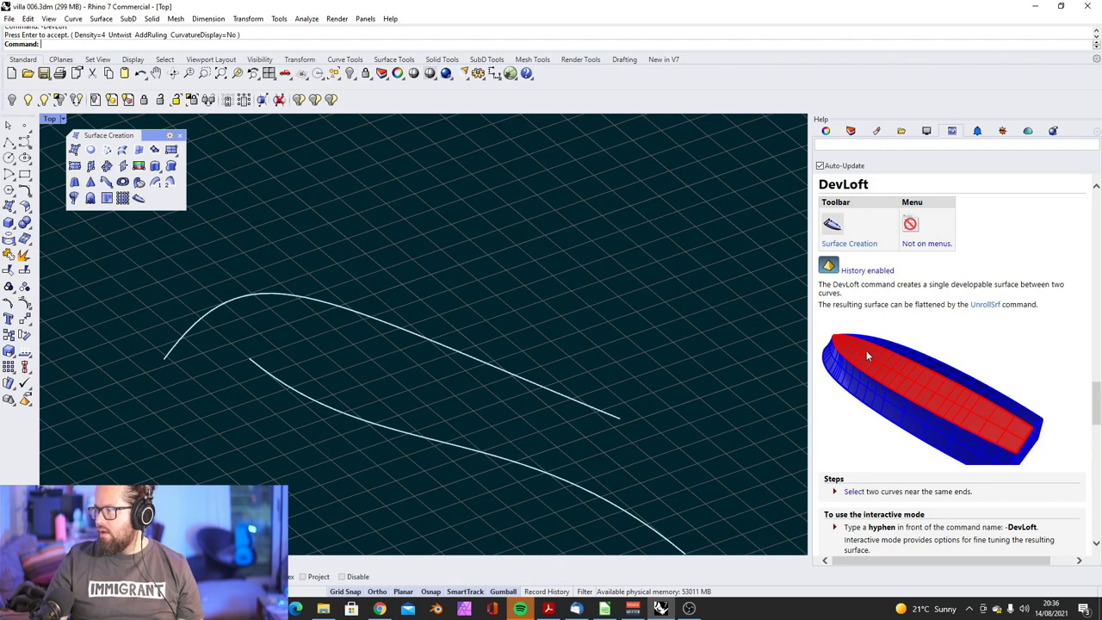
Step: Read the DevLoft help topic down to its Density, AddRuling, Untwist and CurvatureDisplay options
left_click_drag(1095, 398, 1093, 447)
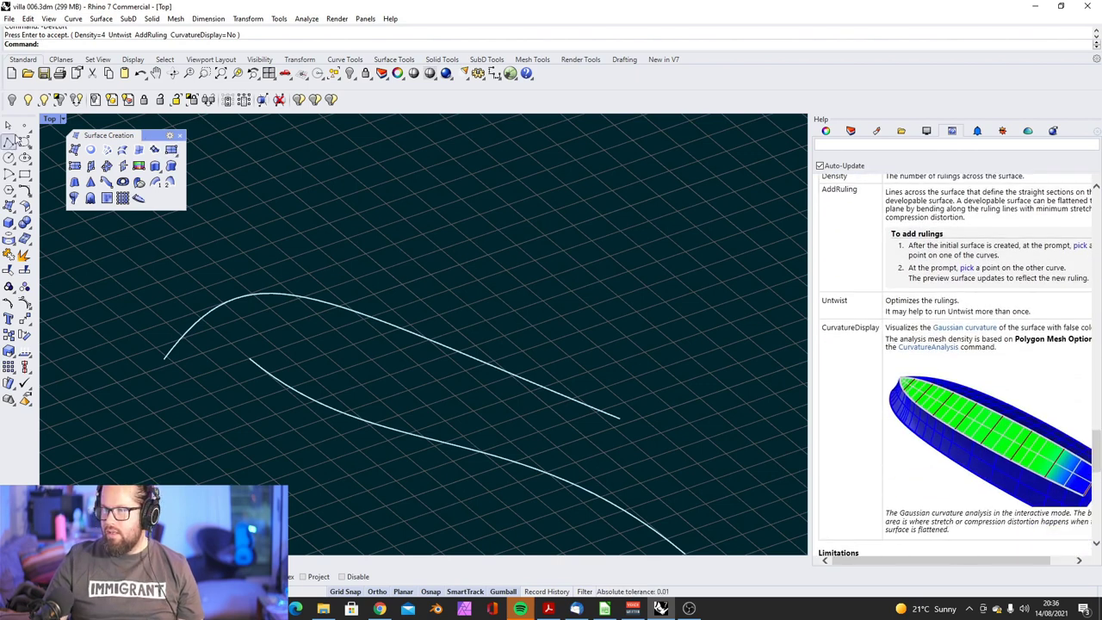
Step: Try the Shaded display mode on the two curves and return the viewport to Rendered
left_click(49, 119)
left_click(69, 144)
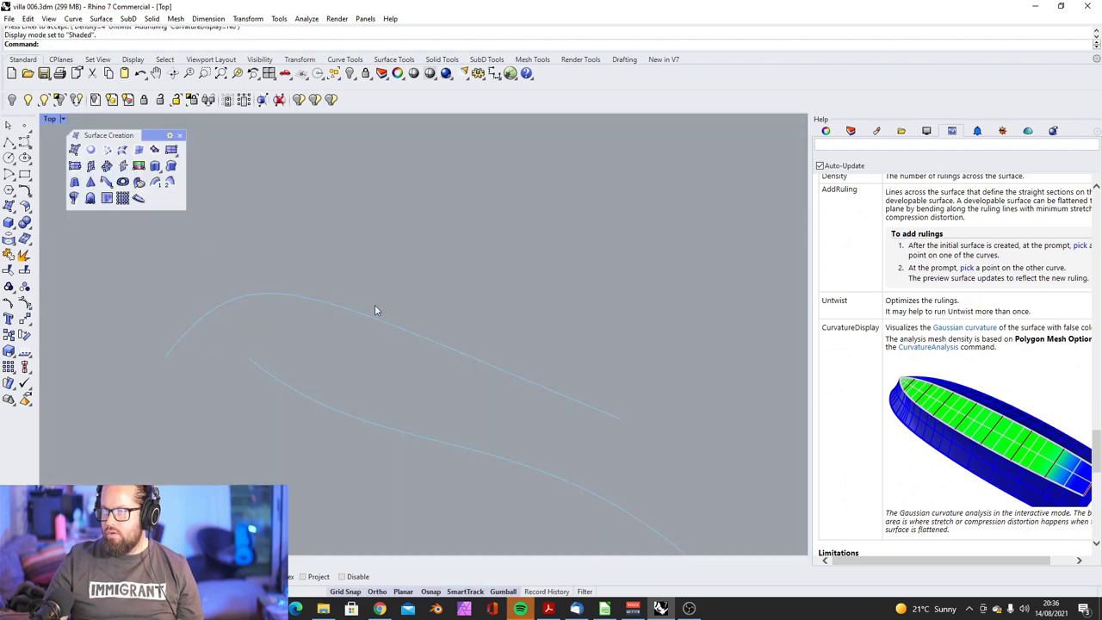
right_click_drag(374, 307, 452, 293)
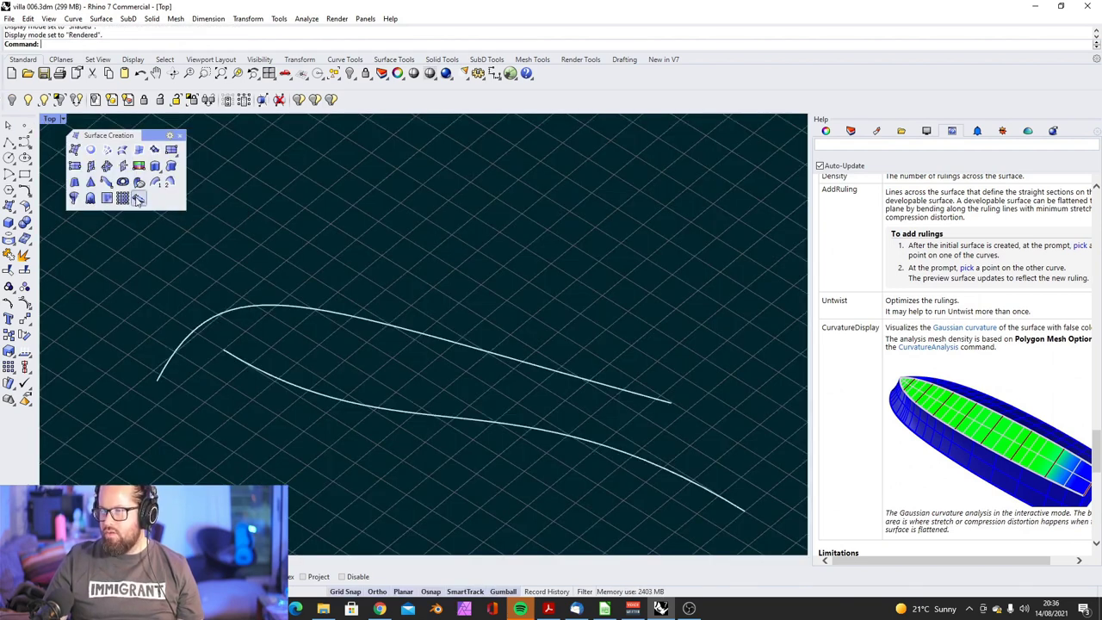
Step: Create a DevLoft surface between the two open curves, check its shape, and delete the surface again
left_click(138, 200)
left_click(337, 323)
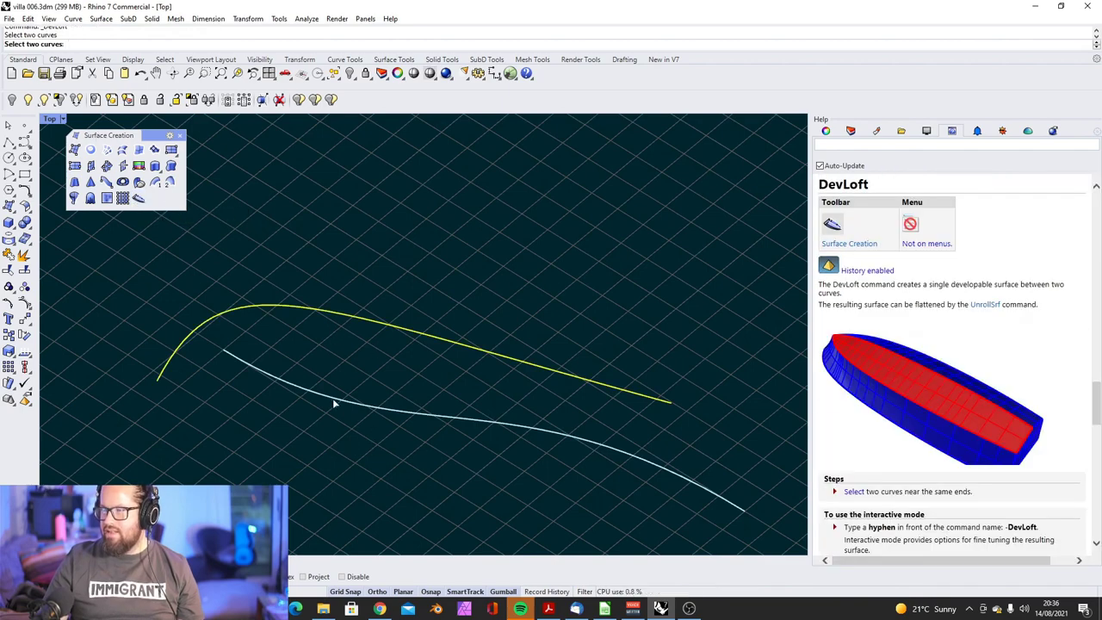
left_click(334, 397)
right_click_drag(334, 401, 369, 318)
left_click(368, 319)
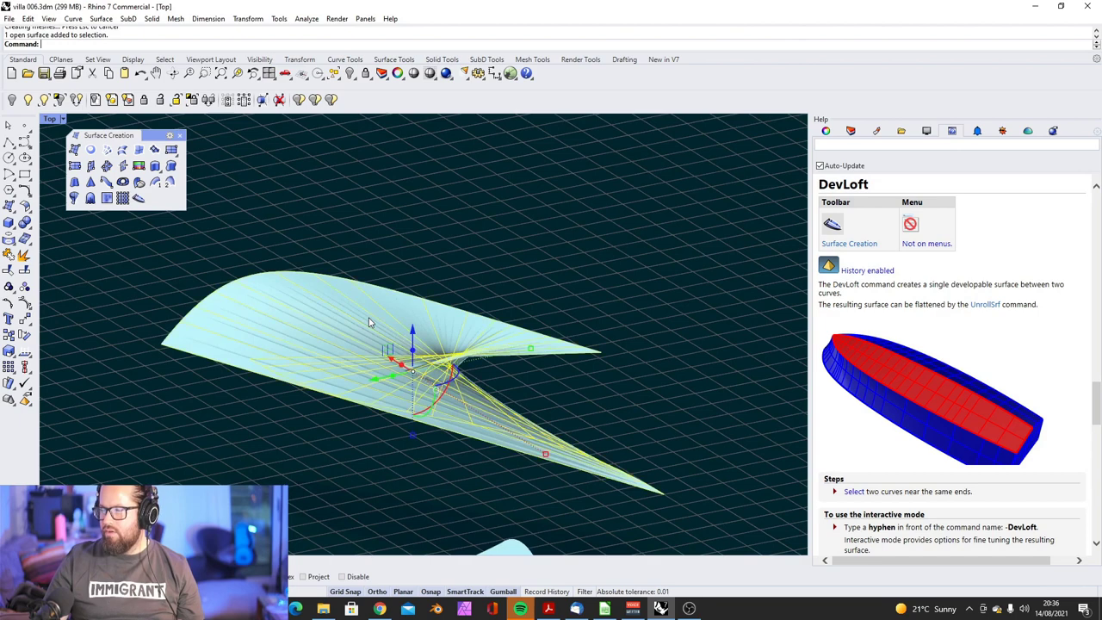
key("Delete")
Step: Run the interactive -DevLoft on the same two curves to preview its rulings, and cancel without creating a surface
right_click_drag(275, 225, 156, 360)
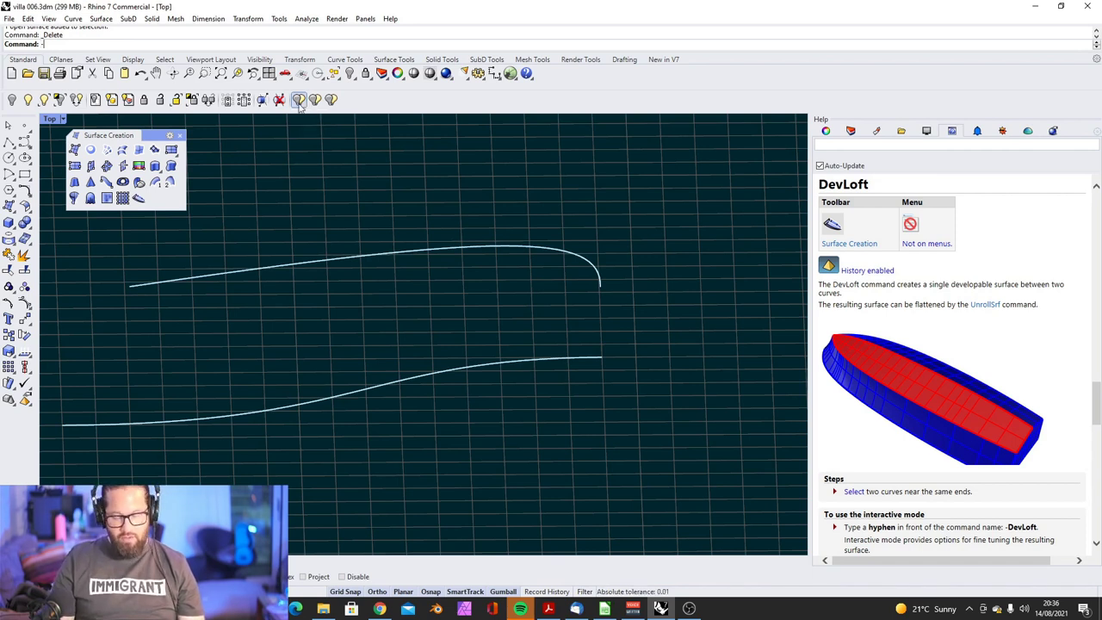
type("vLoft")
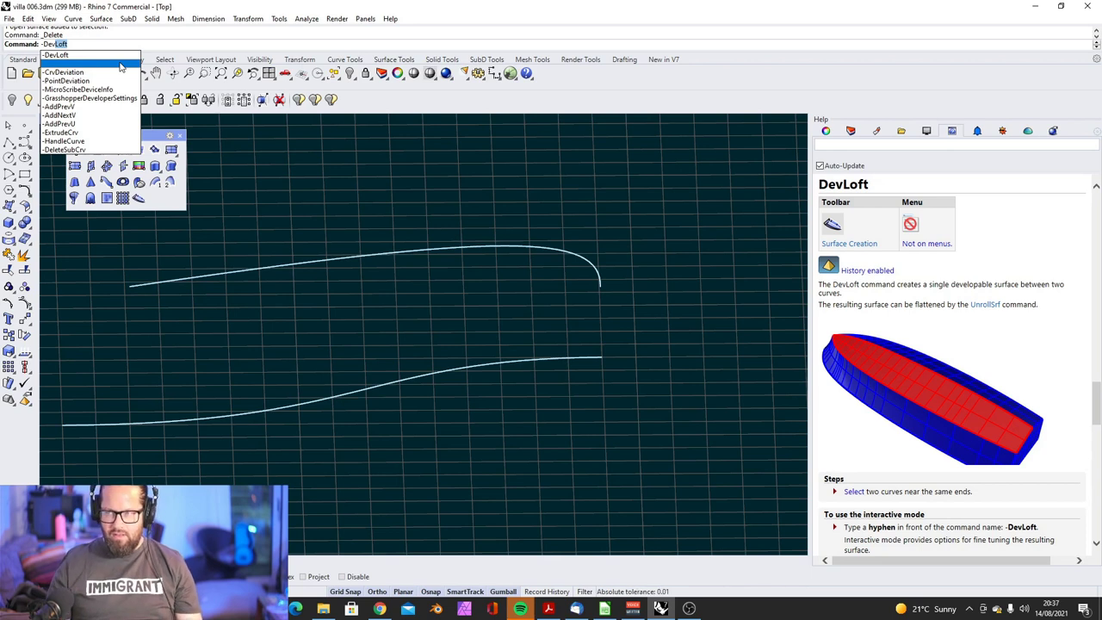
key("Return")
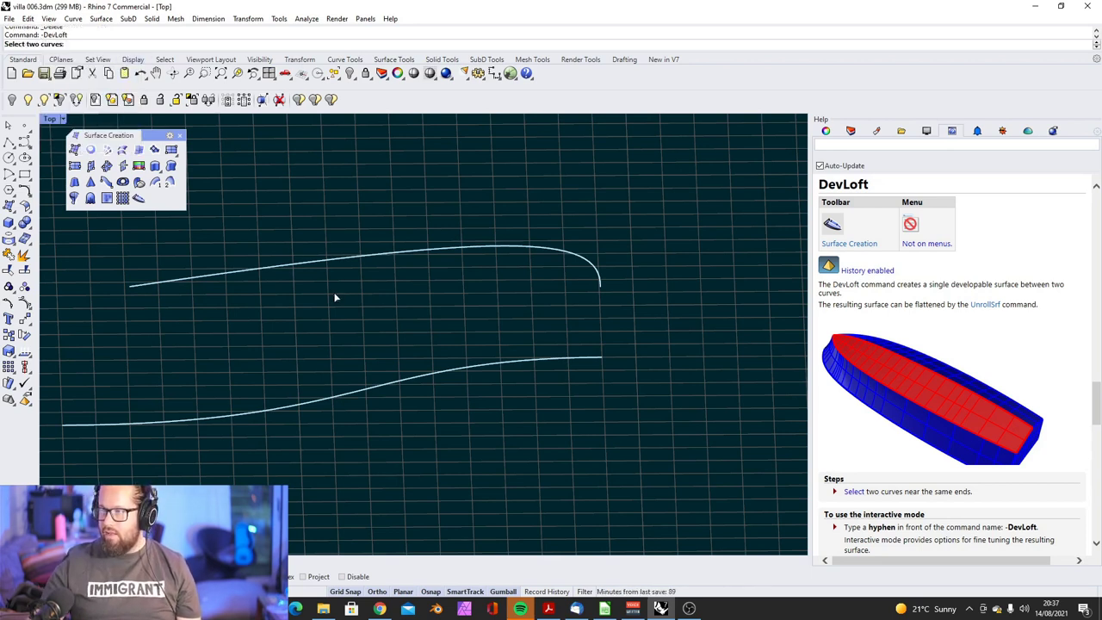
left_click(343, 263)
left_click(364, 390)
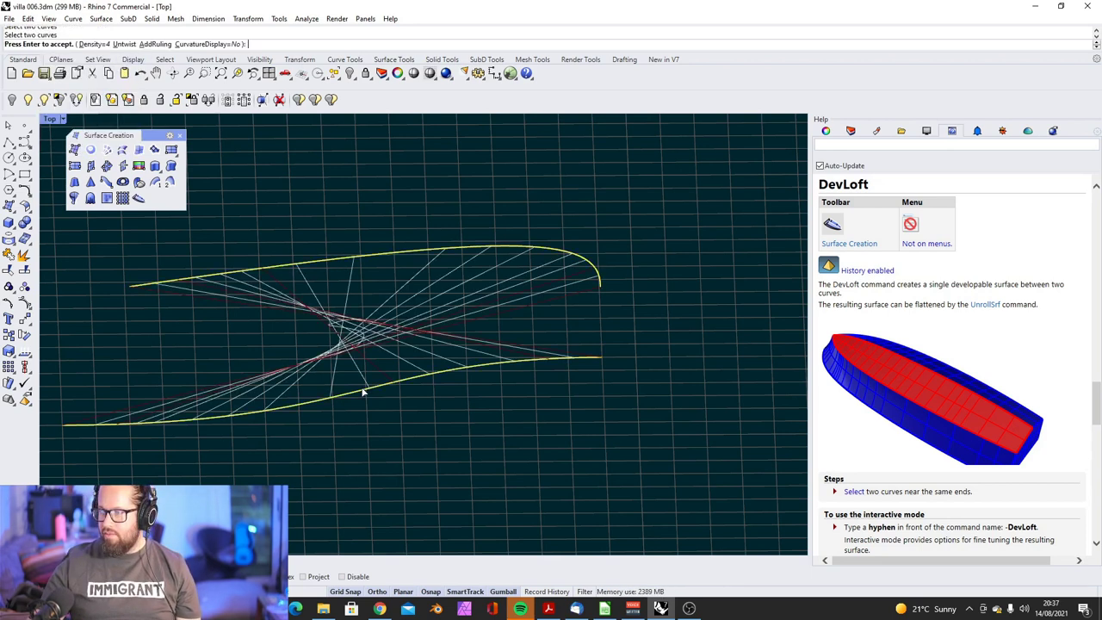
mouse_move(312, 329)
right_mouse_down()
mouse_move(300, 302)
mouse_move(306, 318)
right_mouse_up()
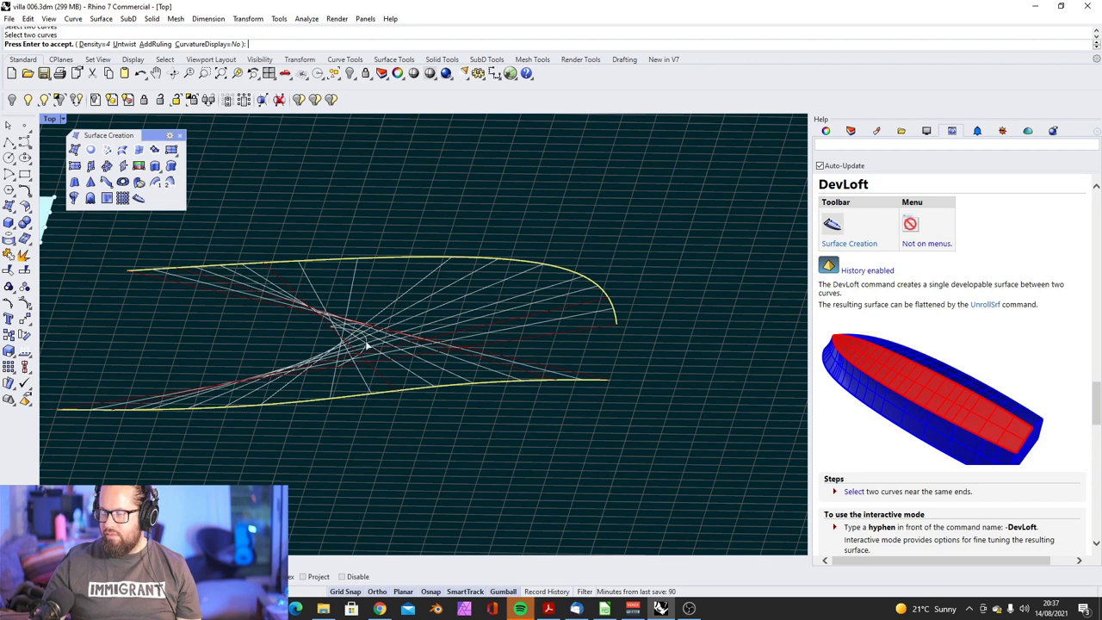
key("Escape")
left_click(436, 256)
scroll(432, 370, "down", 4)
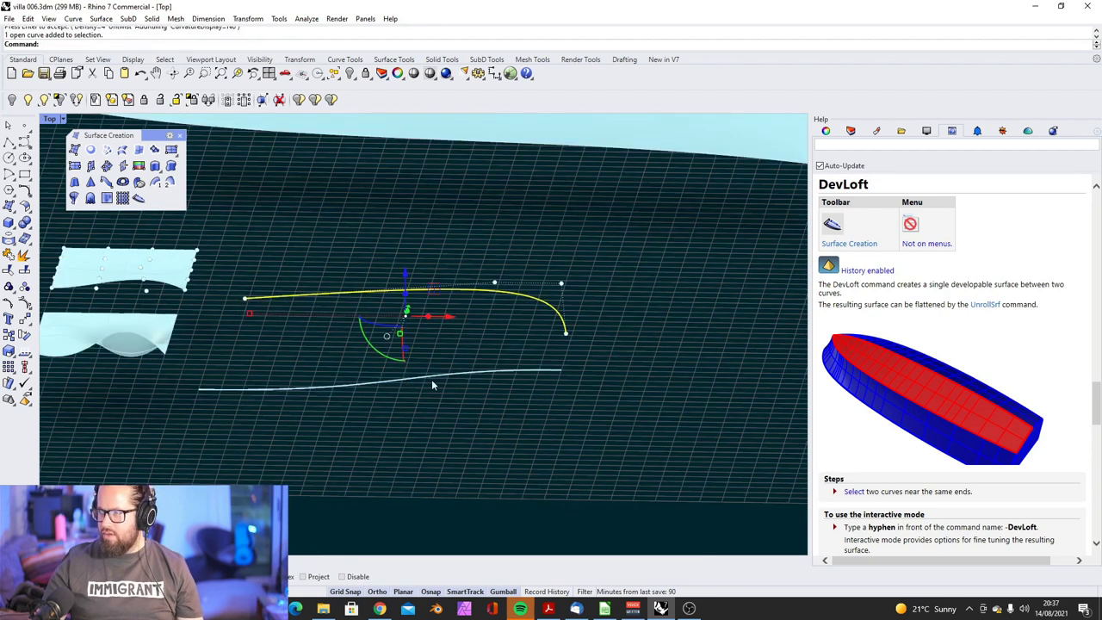
scroll(434, 349, "up", 6)
key("Escape")
left_click(482, 240)
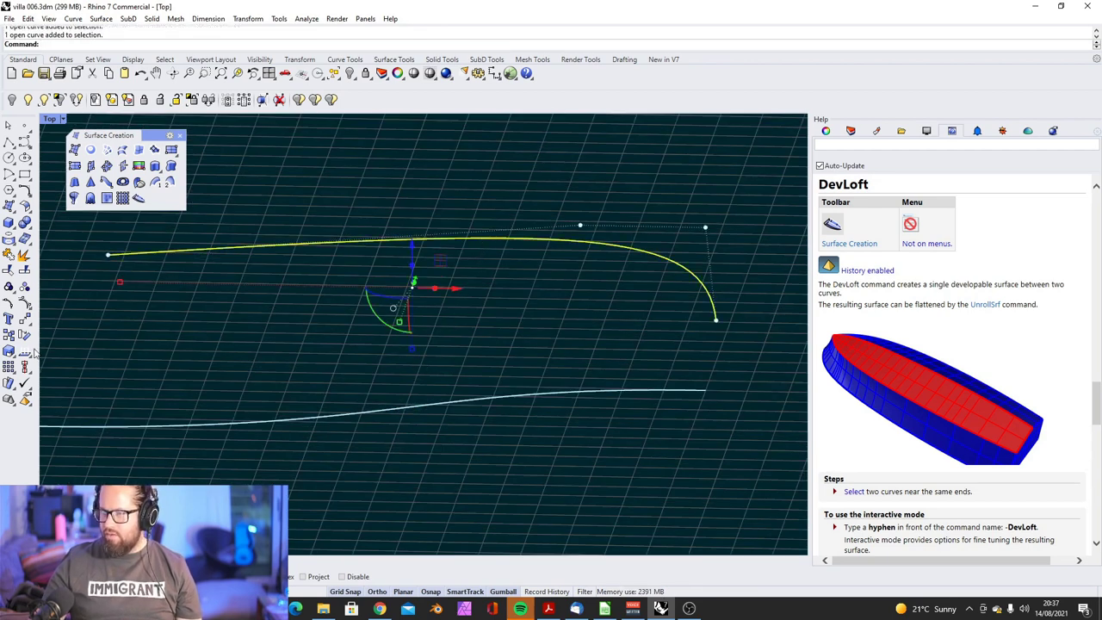
key("Escape")
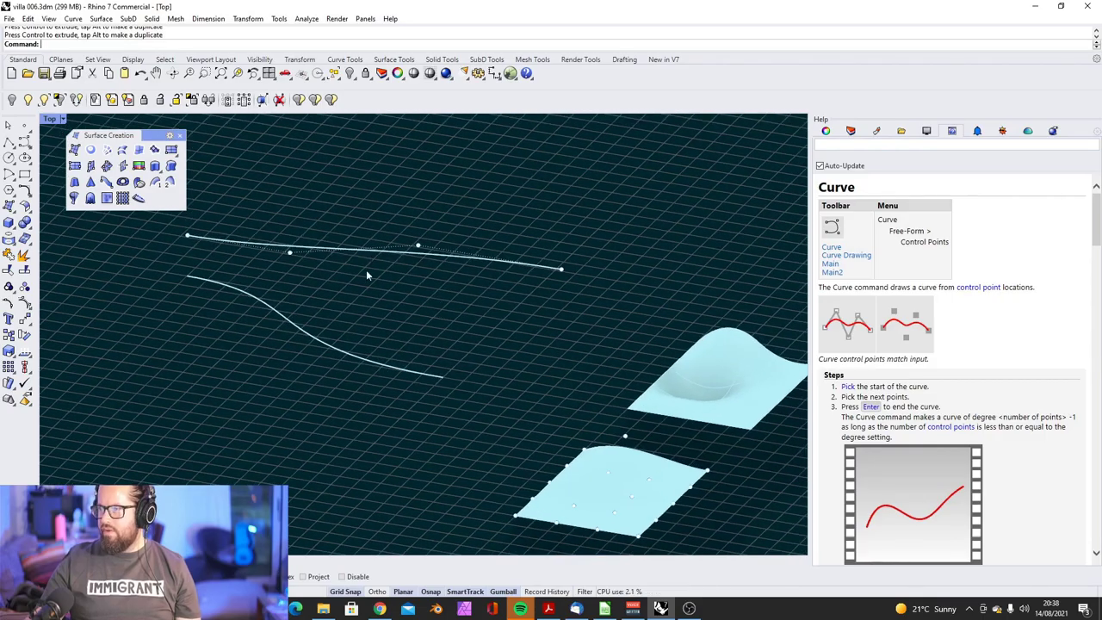
Step: Start the interactive -DevLoft on the two new open curves and apply Untwist twice to optimize the rulings
left_click(368, 256)
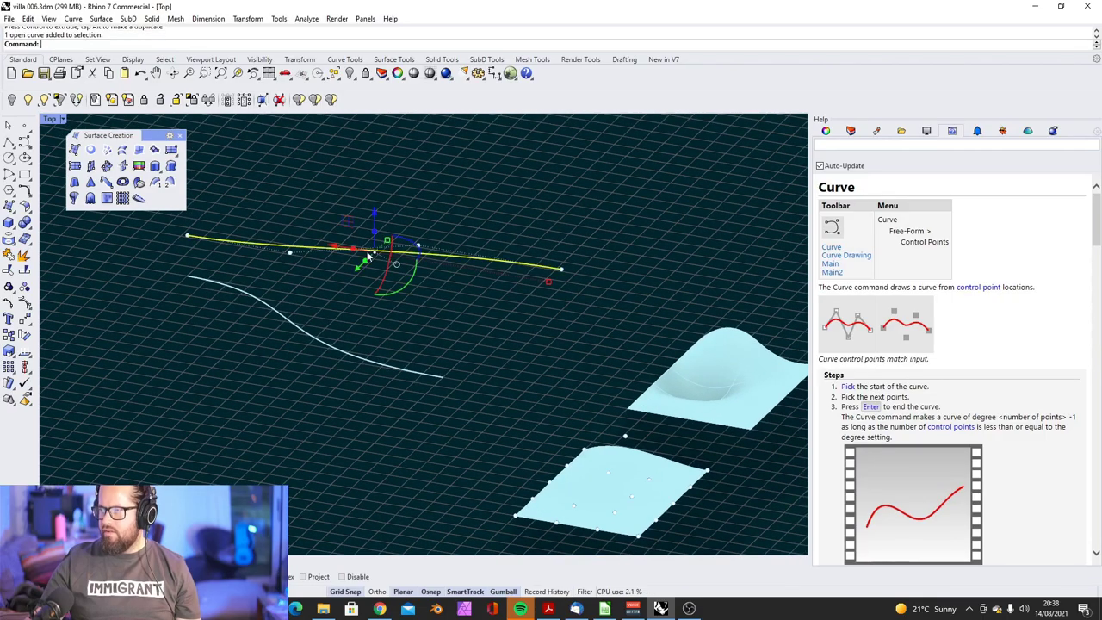
left_click(320, 344, "shift")
type("-DevLoft")
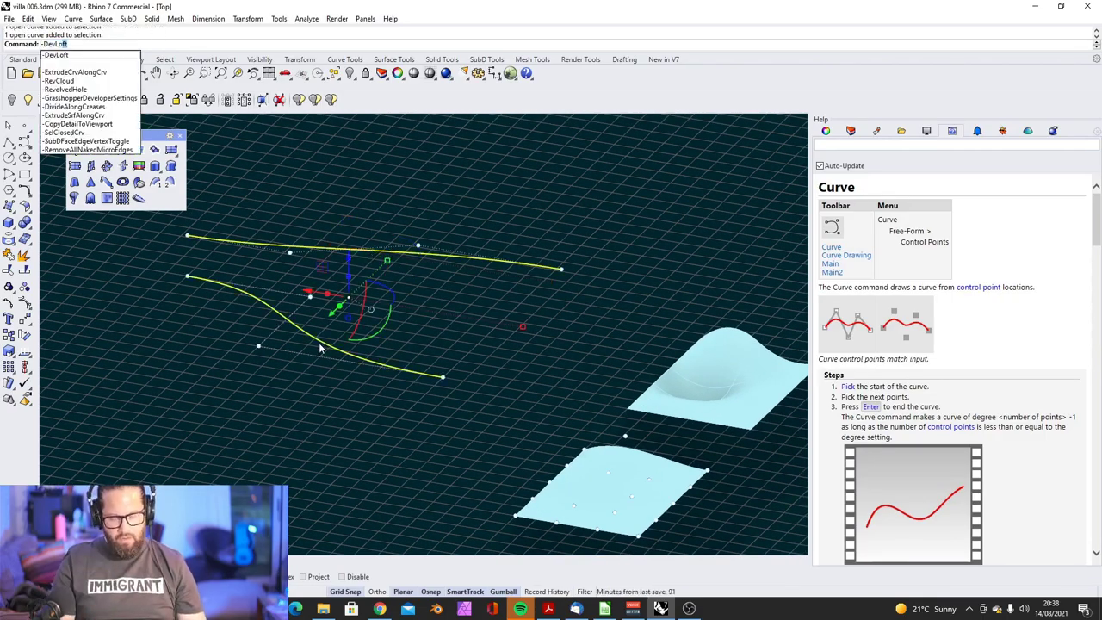
key("Return")
right_click_drag(433, 303, 482, 371)
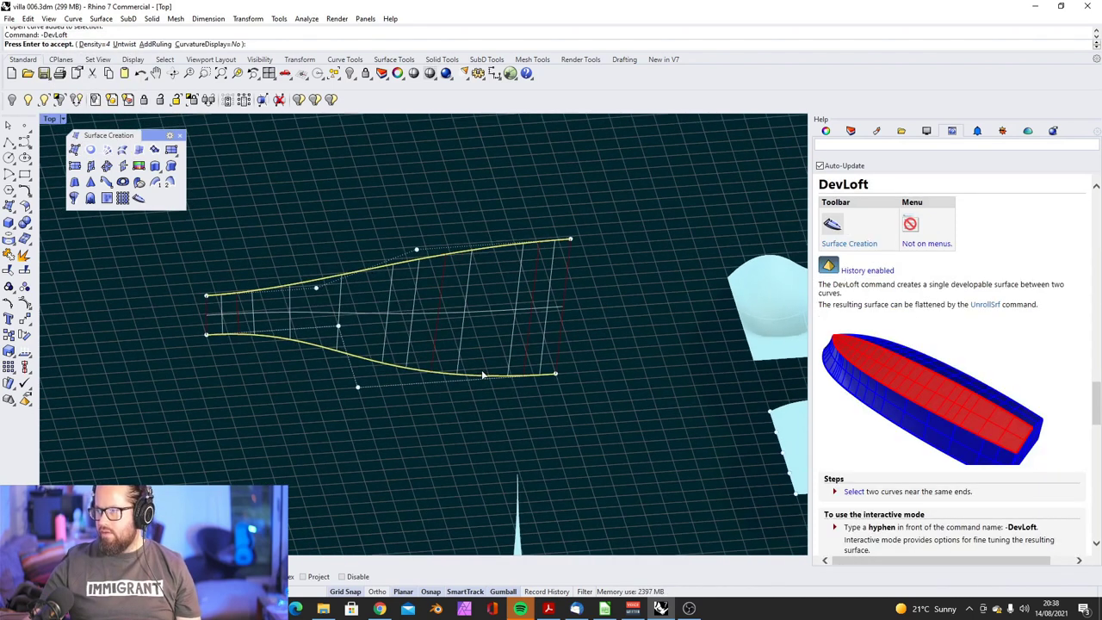
scroll(511, 339, "up", 6)
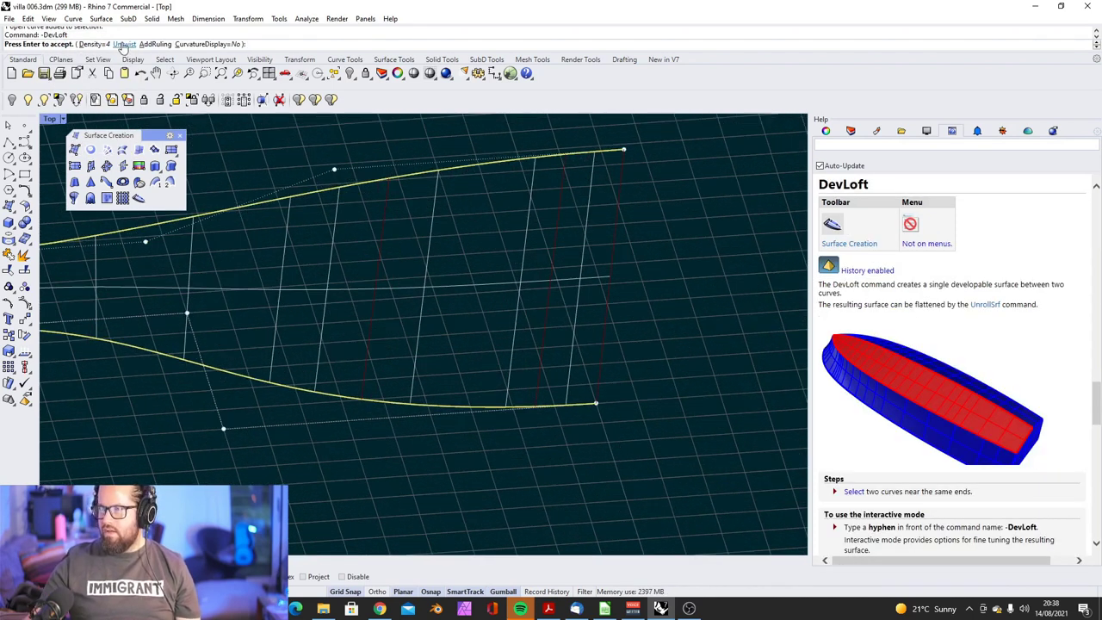
left_click(123, 44)
left_click(123, 44)
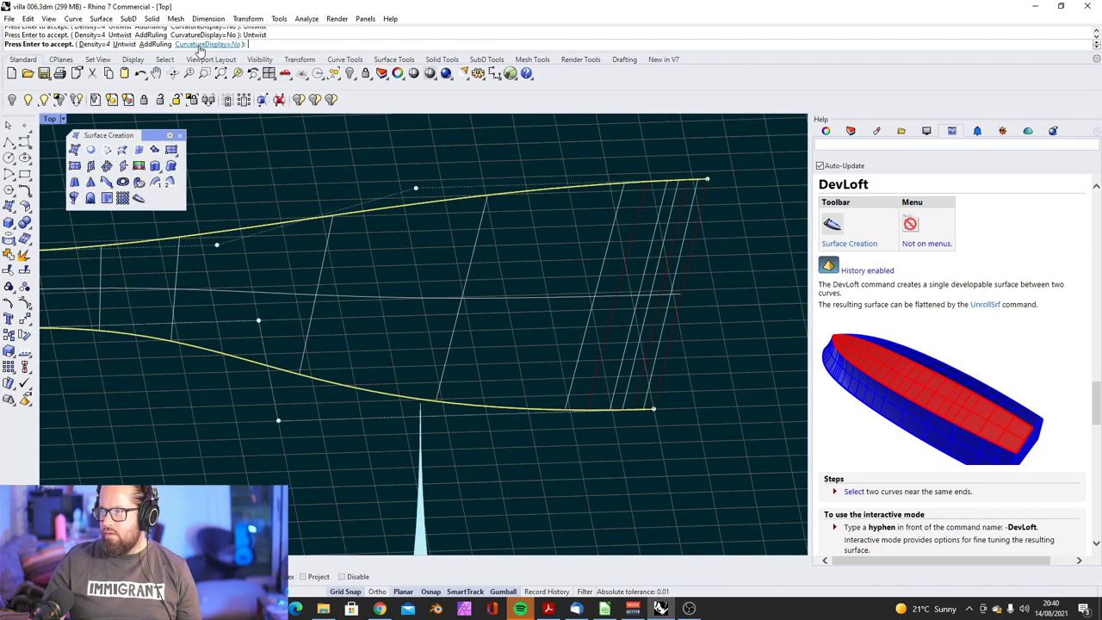
Step: Turn on CurvatureDisplay for the developable loft preview and set the ruling density to 10
left_click(200, 44)
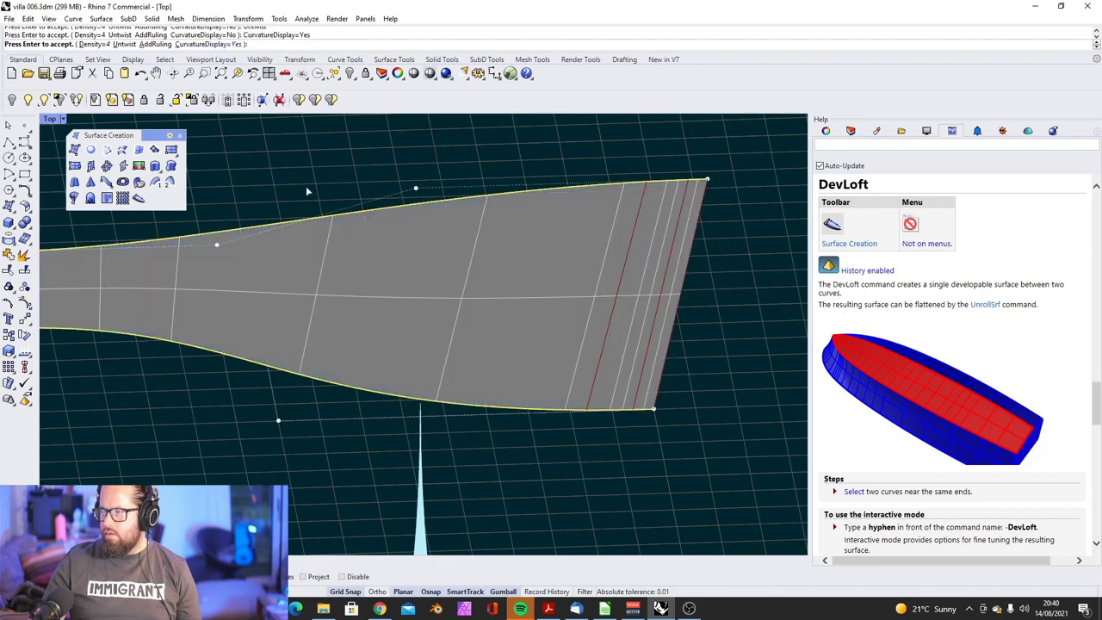
mouse_move(310, 189)
right_mouse_down()
mouse_move(497, 231)
mouse_move(543, 229)
mouse_move(602, 293)
mouse_move(421, 274)
right_mouse_up()
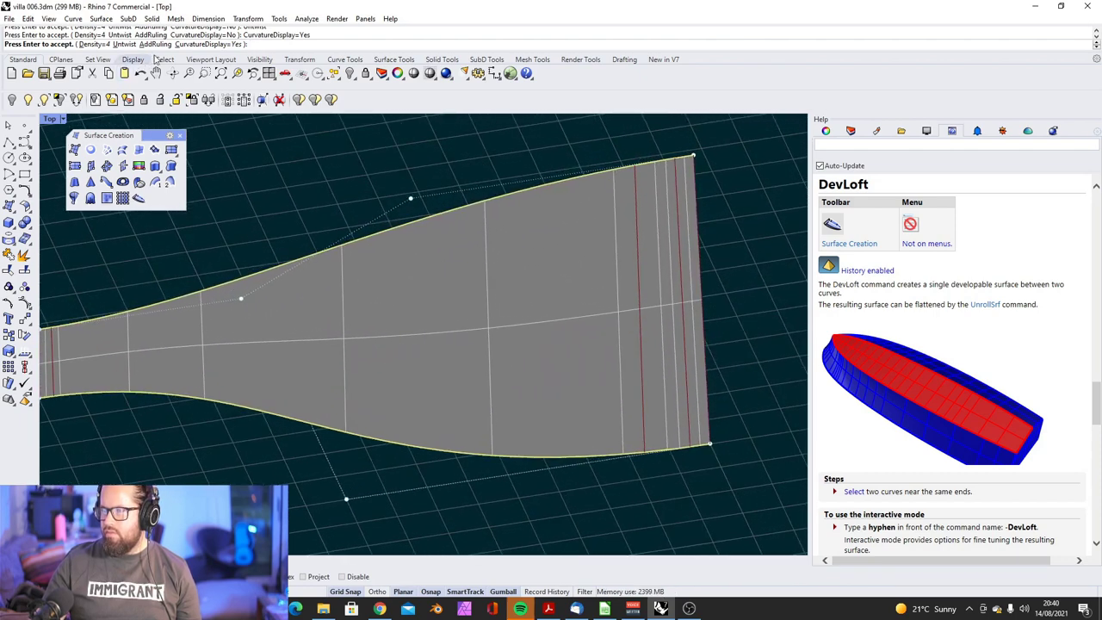
left_click(91, 45)
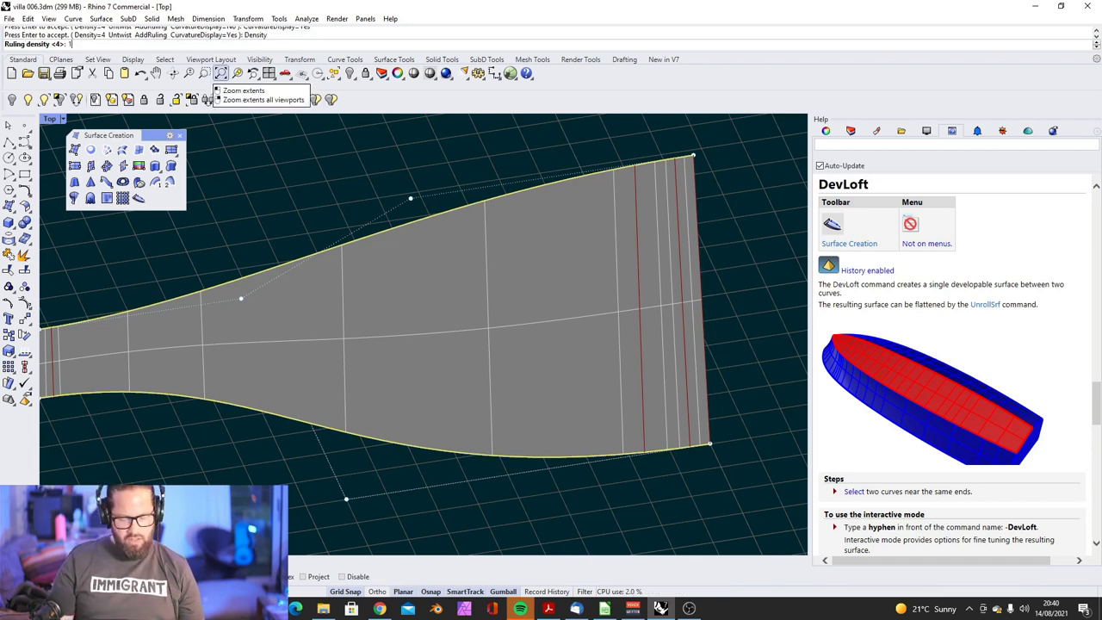
key("Return")
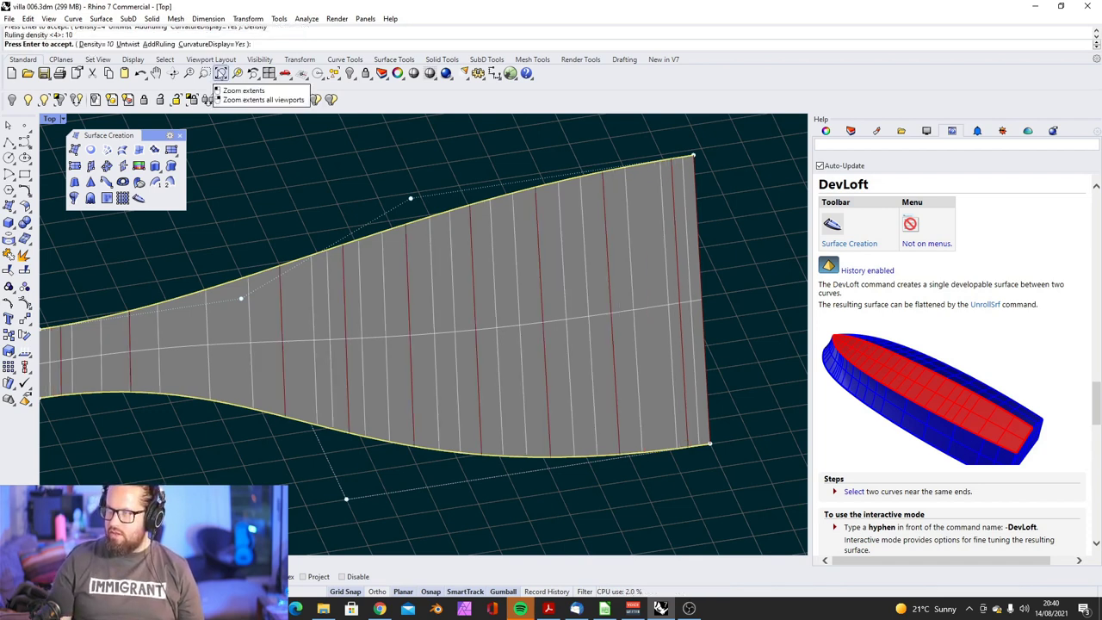
scroll(226, 227, "up", 2)
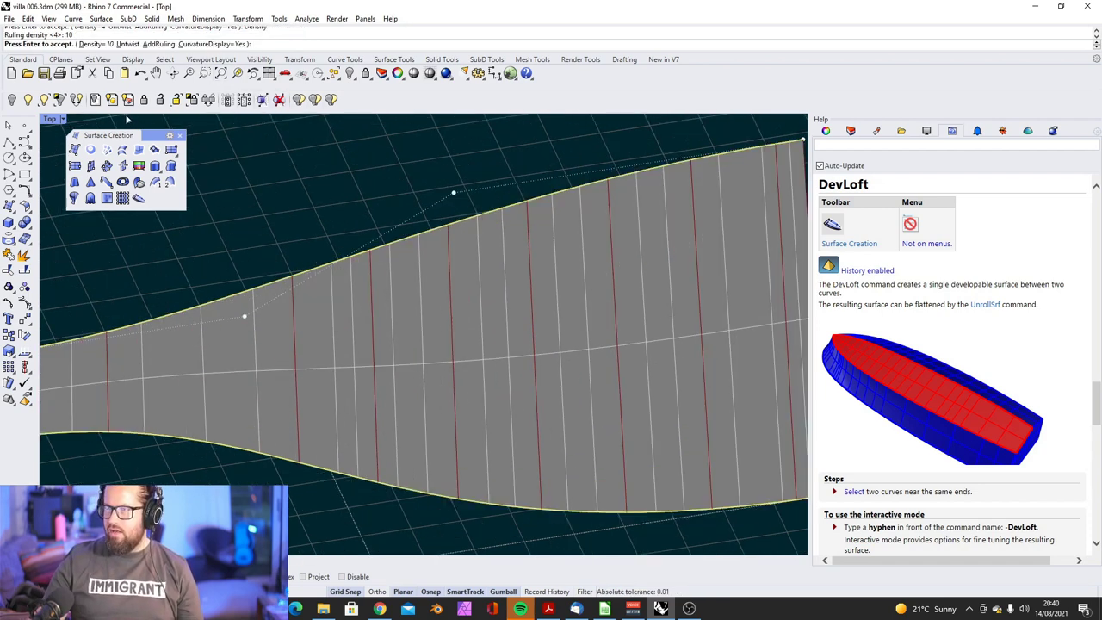
Step: Add a slanted ruling to the preview by picking a point near the narrow end of one curve and one on the other
left_click(158, 44)
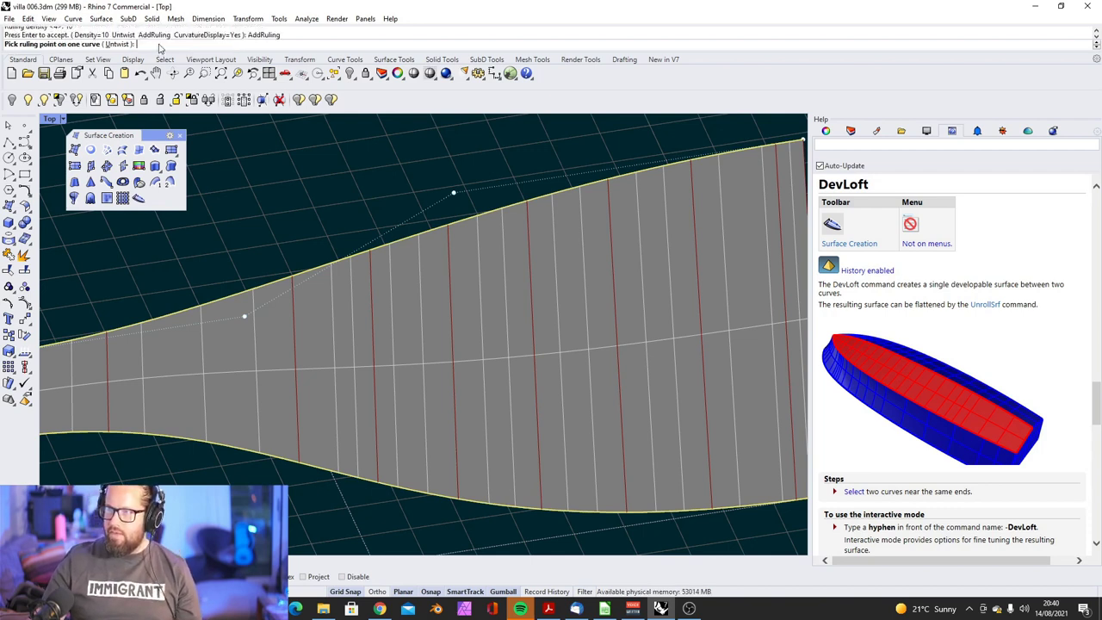
left_click(167, 318)
left_click(290, 463)
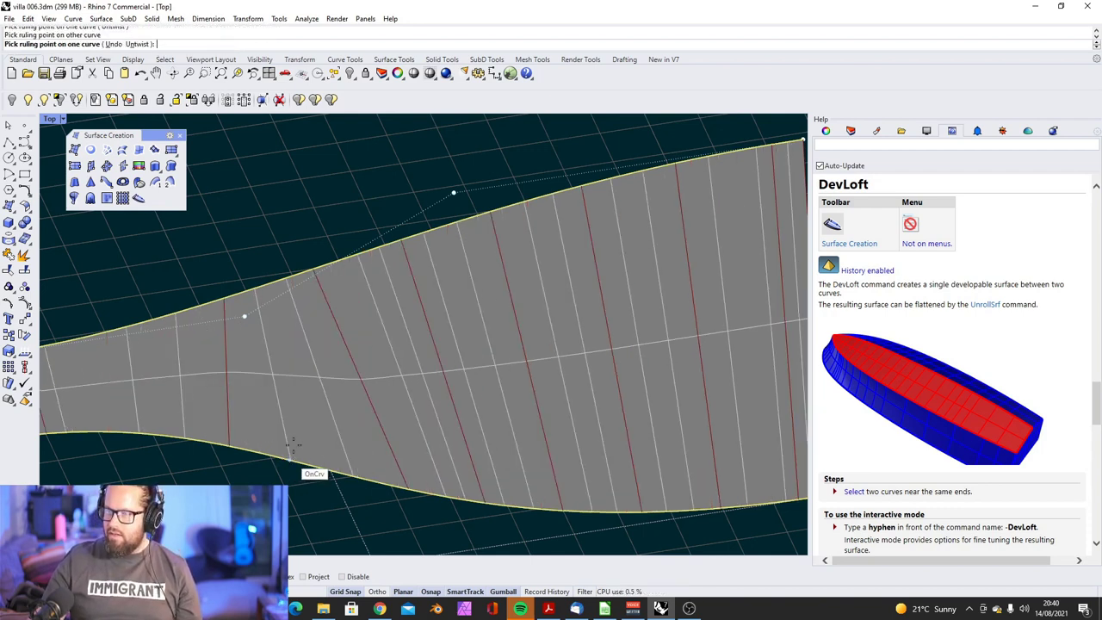
scroll(270, 370, "down", 4)
scroll(351, 341, "up", 4)
scroll(312, 353, "down", 4)
right_click_drag(269, 354, 326, 334)
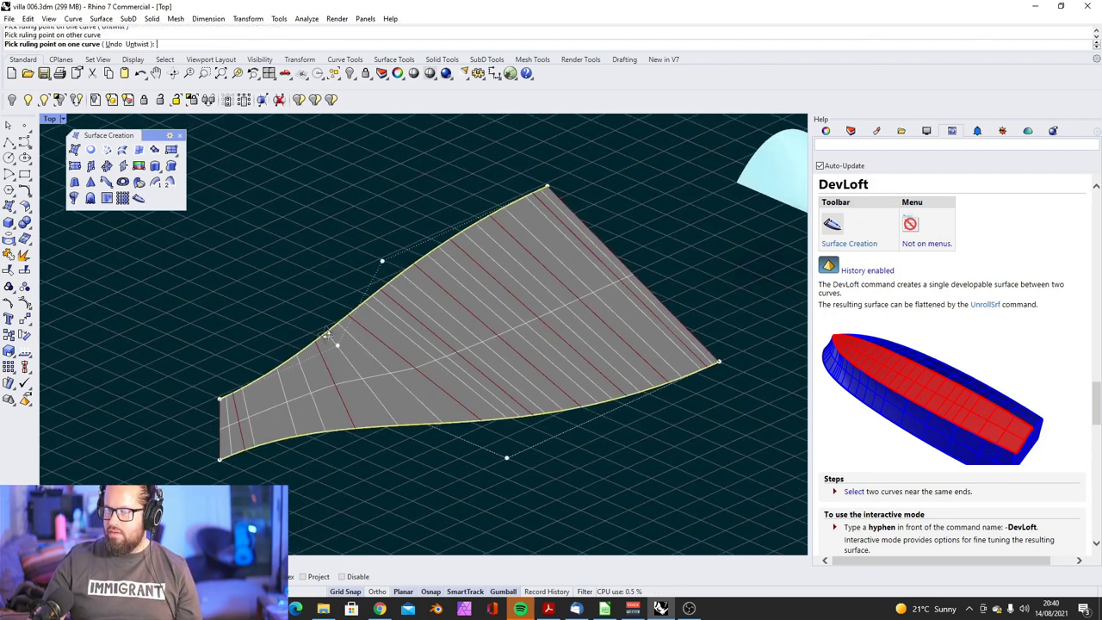
Step: Try another ruling starting near the narrow end of the preview, and undo the added rulings
scroll(327, 335, "up", 6)
left_click(108, 331)
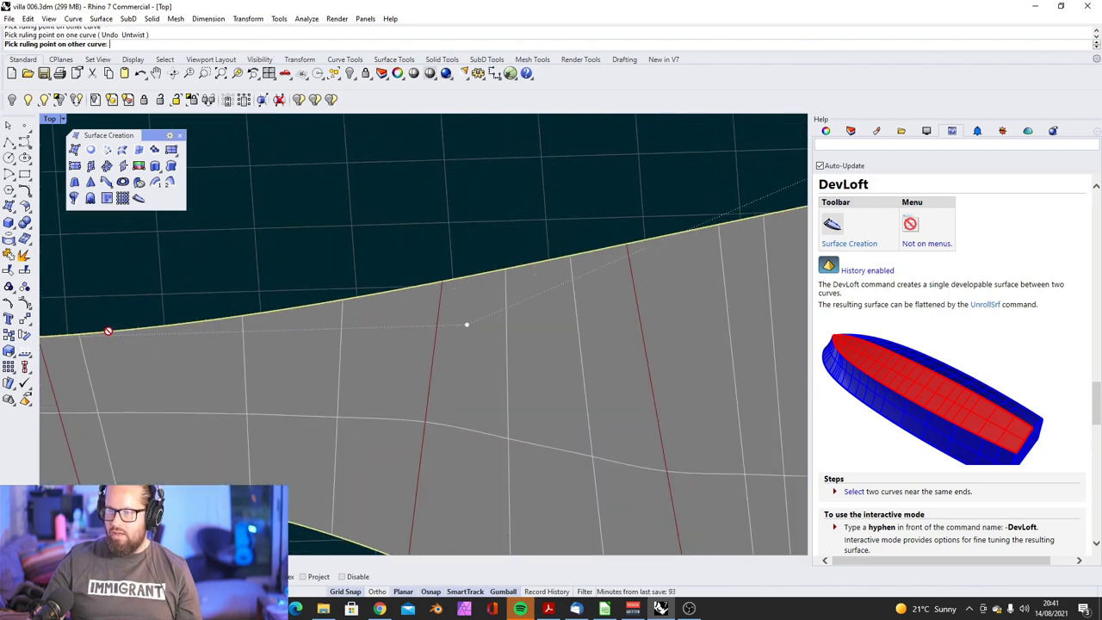
scroll(153, 470, "down", 4)
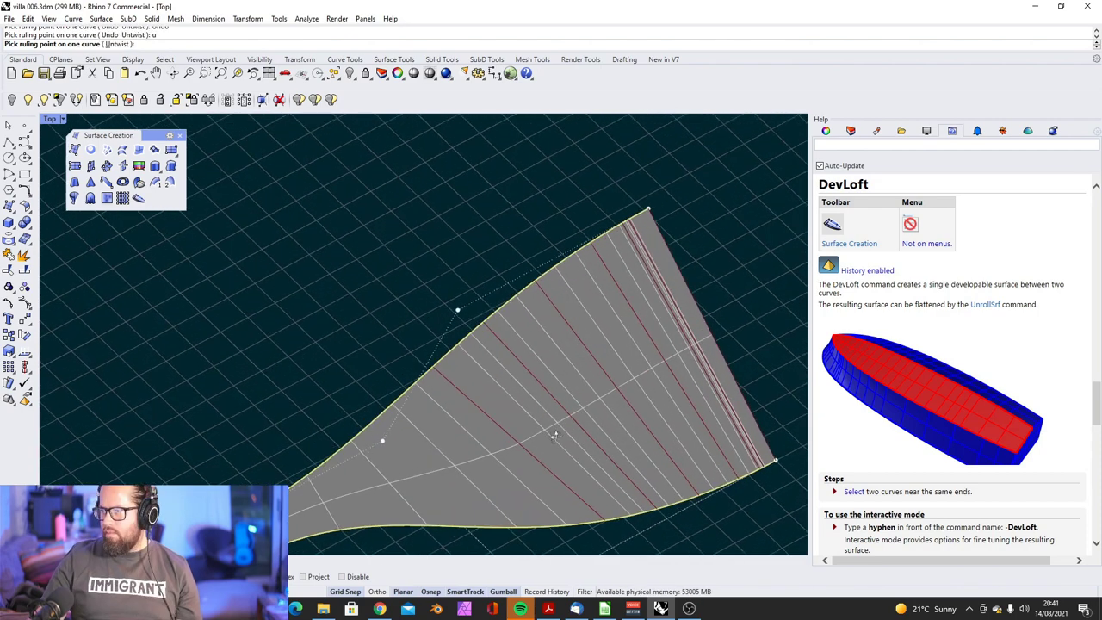
right_click_drag(555, 436, 547, 362)
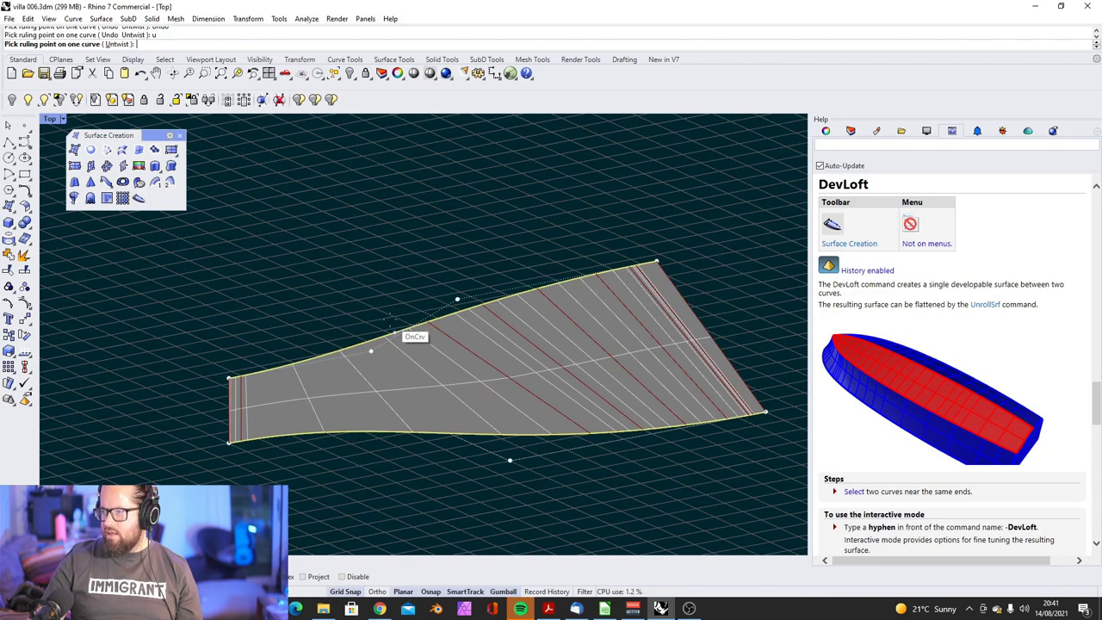
scroll(413, 344, "down", 3)
scroll(422, 357, "up", 5)
scroll(431, 366, "down", 6)
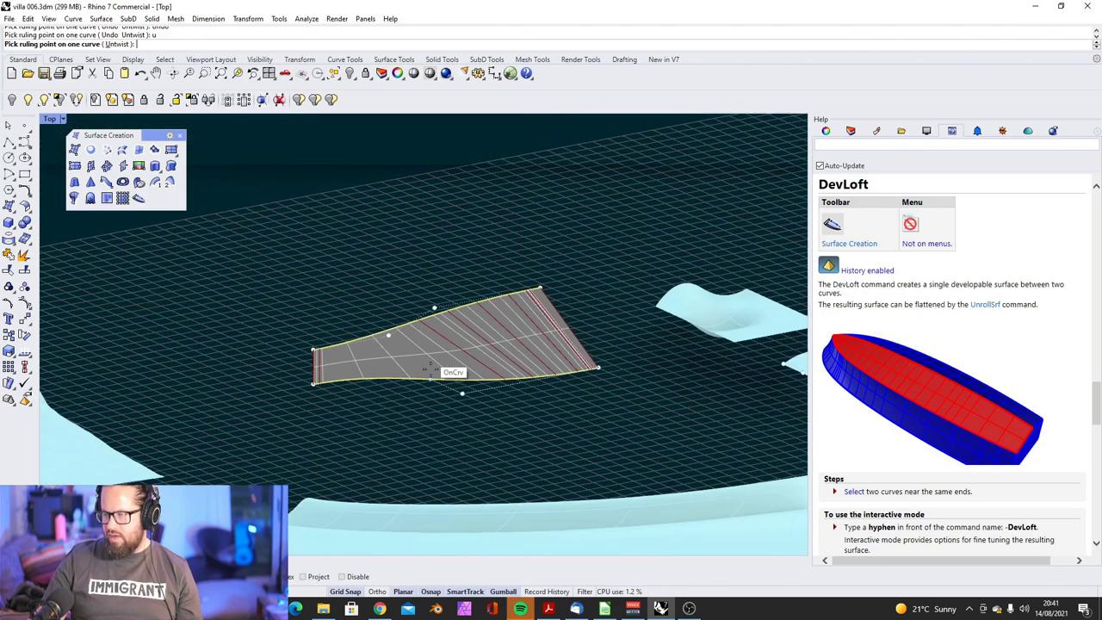
right_click_drag(430, 365, 439, 434)
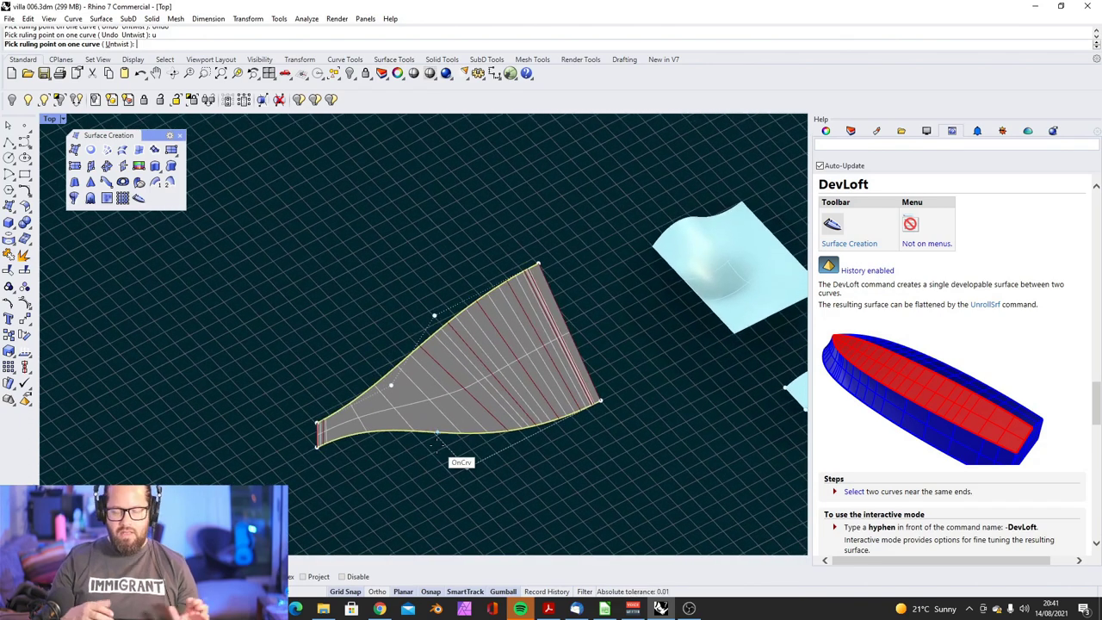
Step: Cancel the developable loft and delete both of its source curves
key("Escape")
left_click(472, 311)
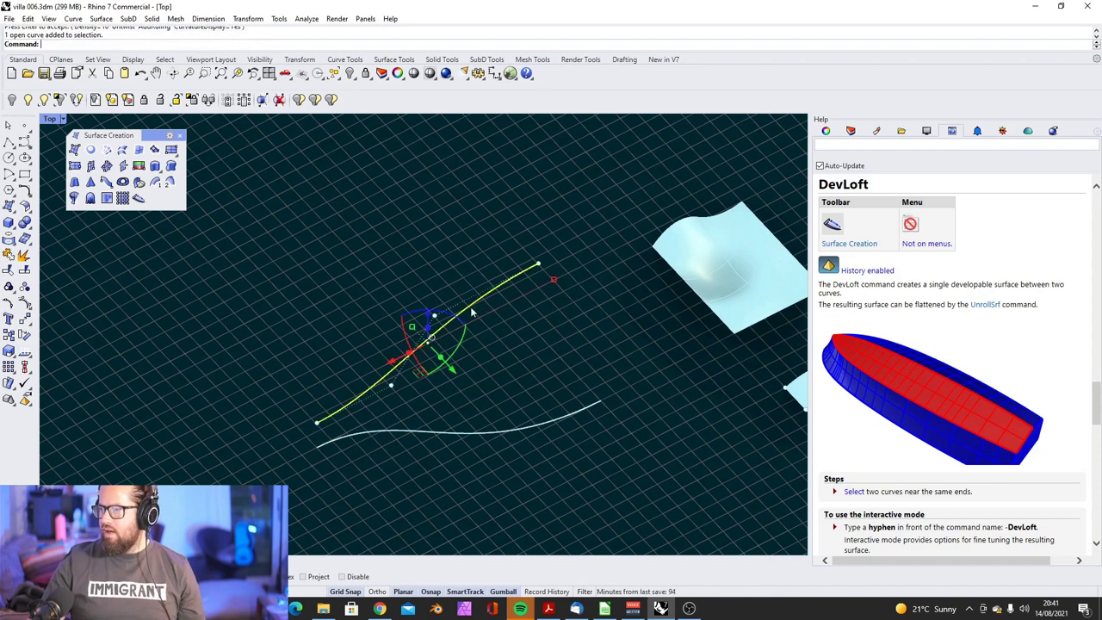
left_click(492, 433, "shift")
key("Delete")
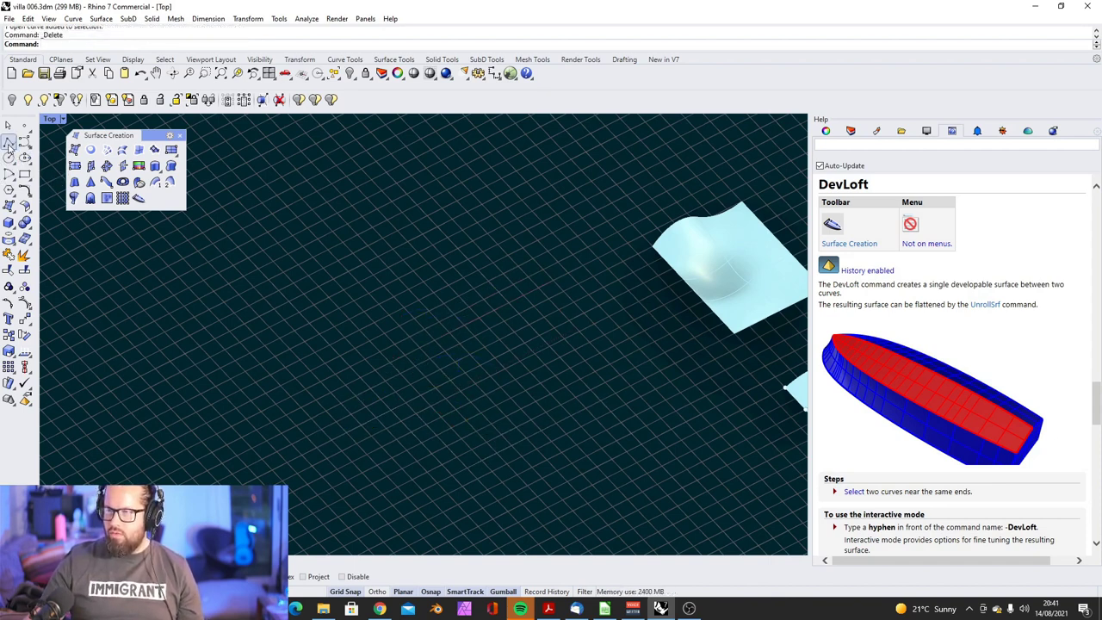
Step: Draw a winding degree-3 curve from seven control points on the empty grid beside the grid surfaces, and select it
left_click(25, 143)
left_click(289, 465)
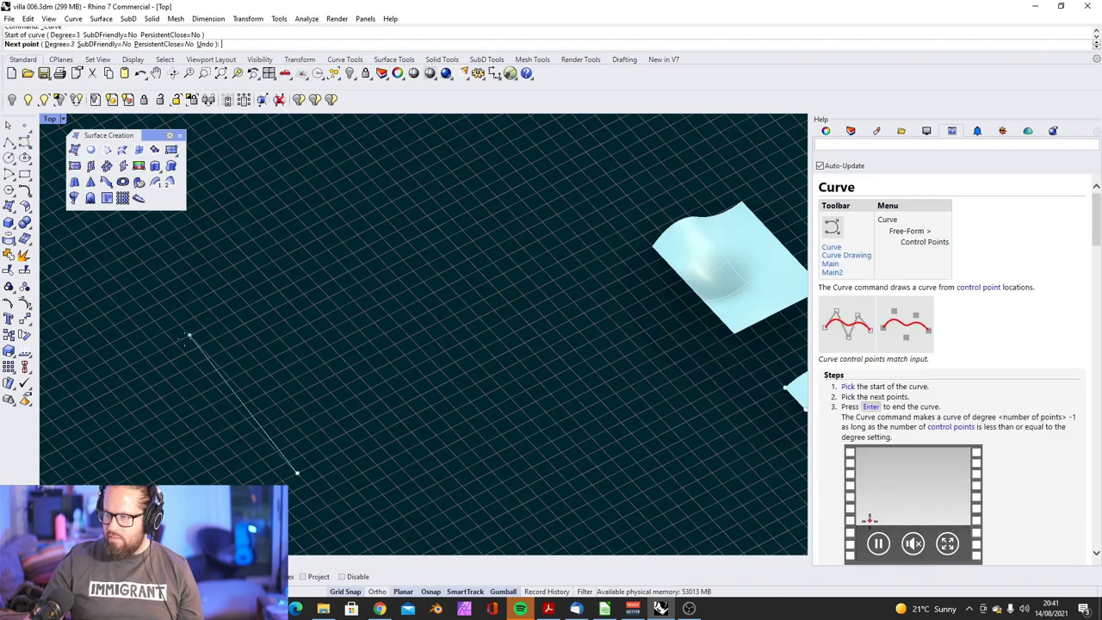
left_click(175, 342)
left_click(253, 286)
left_click(407, 241)
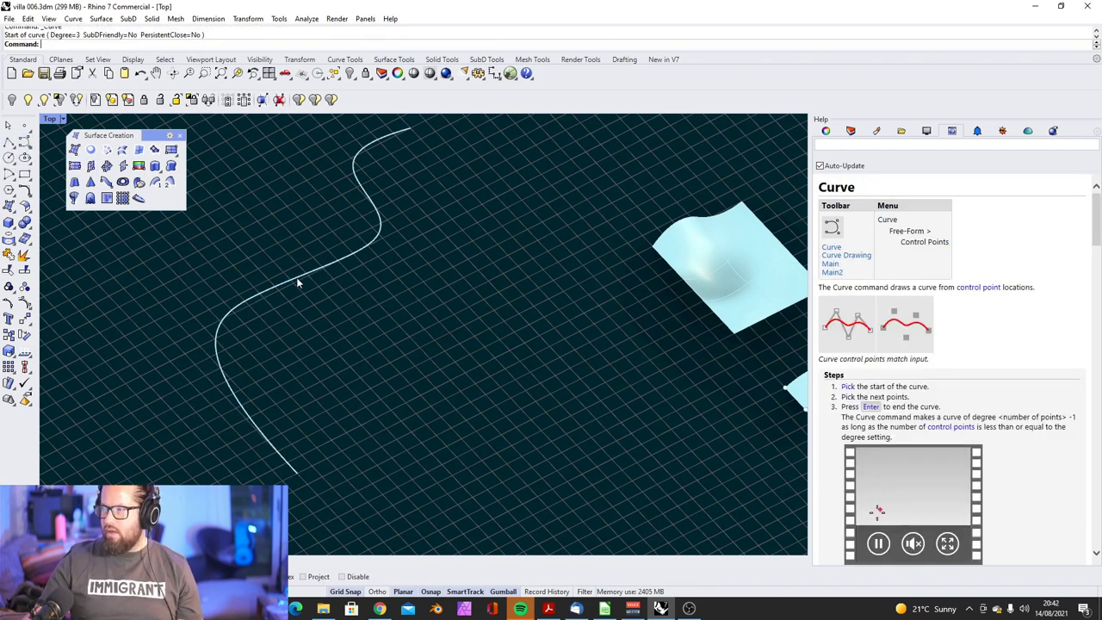
left_click(299, 281)
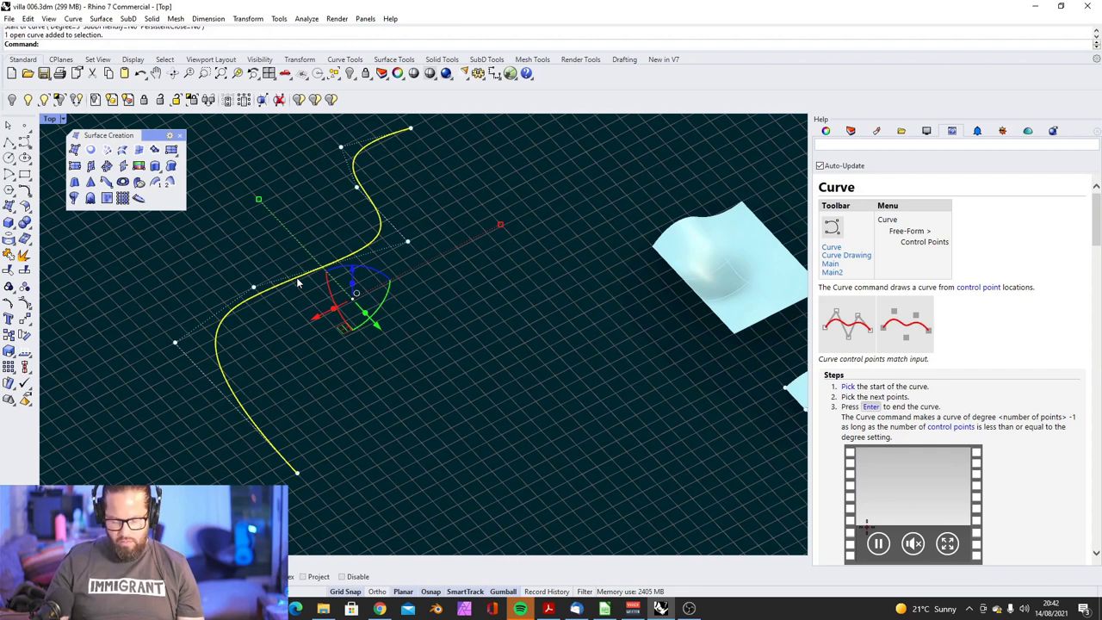
Step: Offset the winding curve by 2 toward its grid-surface side and rebuild the copy with 8 points at degree 4
type("Offset")
key("Return")
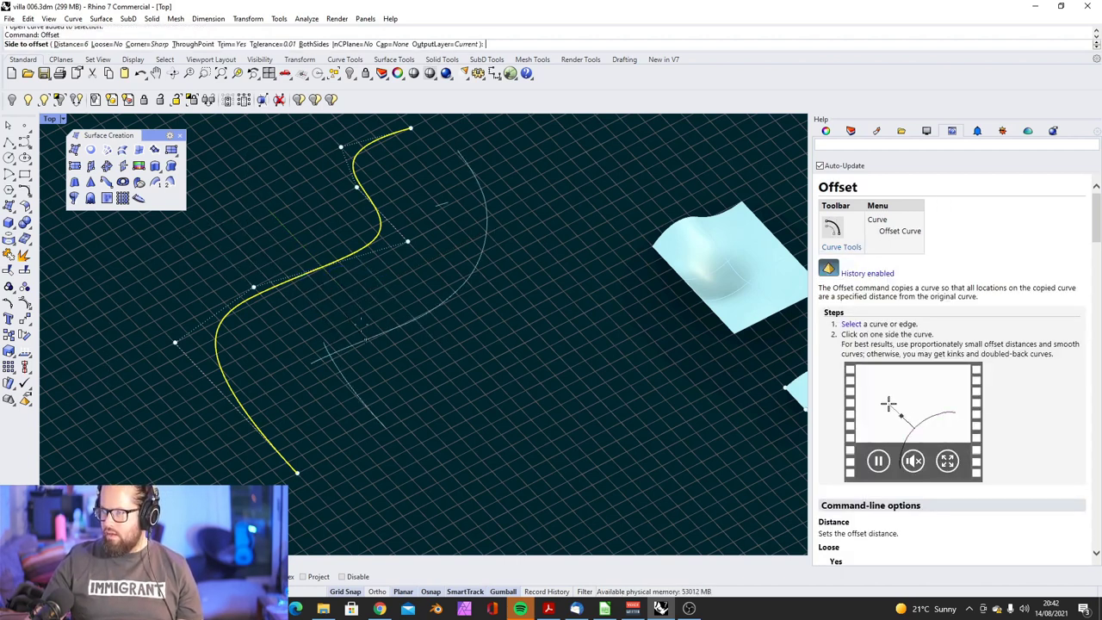
type("2")
key("Return")
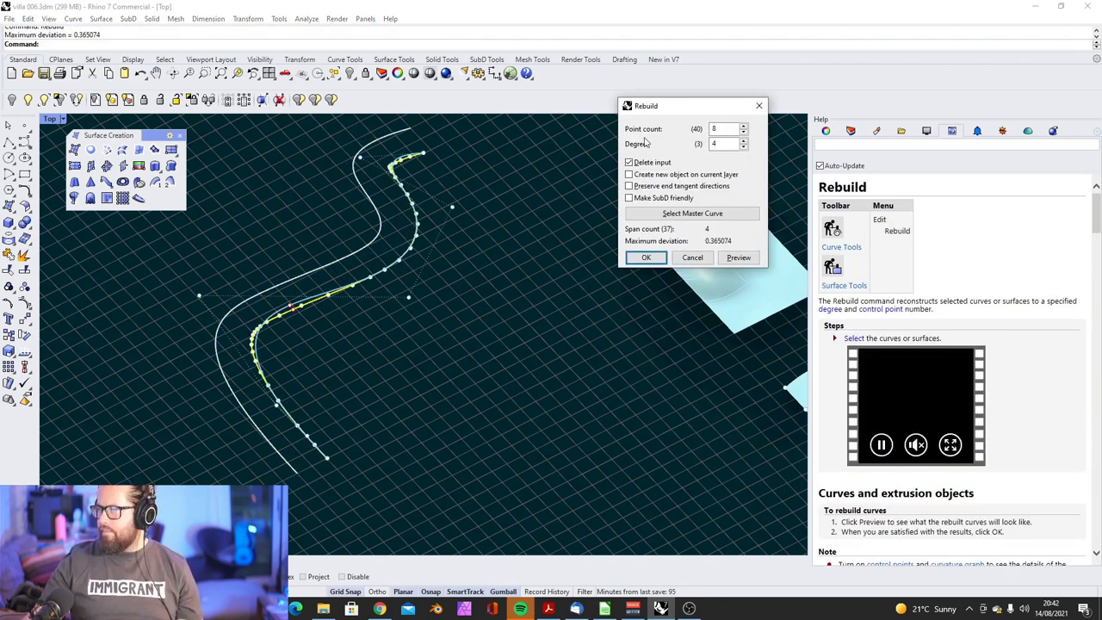
left_click(646, 257)
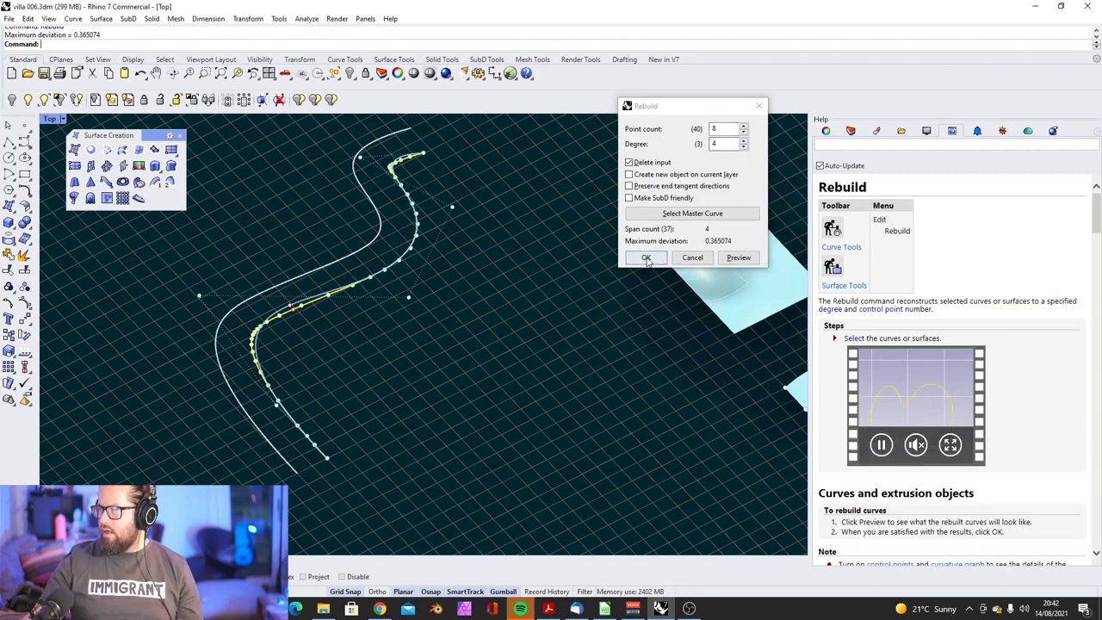
left_click(459, 271)
Step: Draw a straight line joining the near ends of the two winding curves
scroll(385, 287, "down", 4)
right_click_drag(386, 288, 370, 220)
scroll(370, 222, "up", 5)
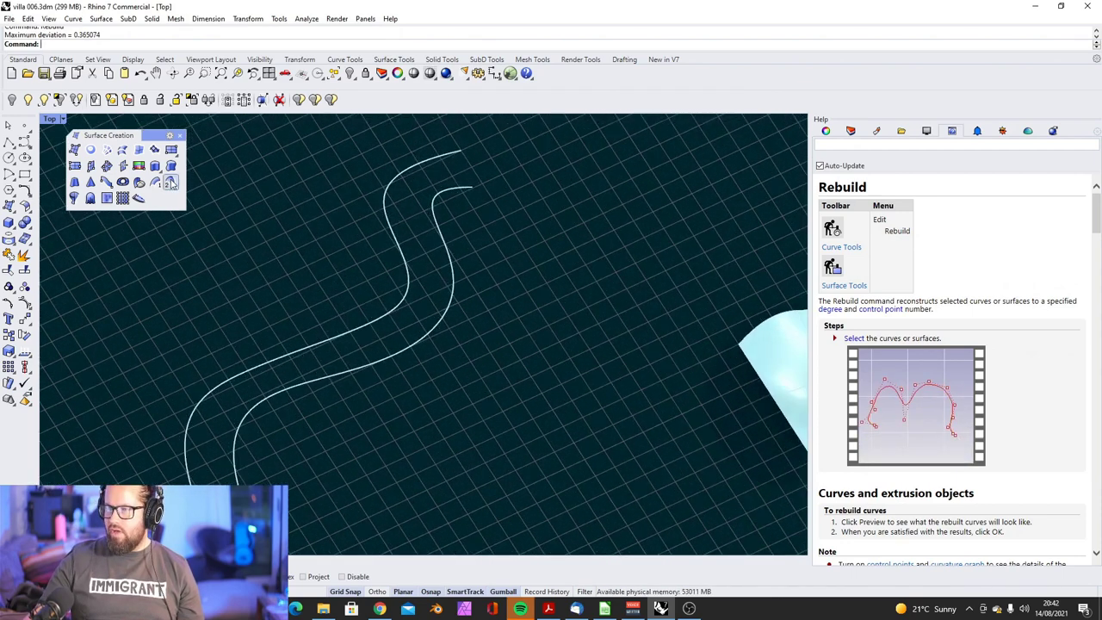
left_click(7, 143)
scroll(268, 216, "down", 3)
scroll(258, 515, "up", 5)
left_click(266, 515)
left_click(317, 493)
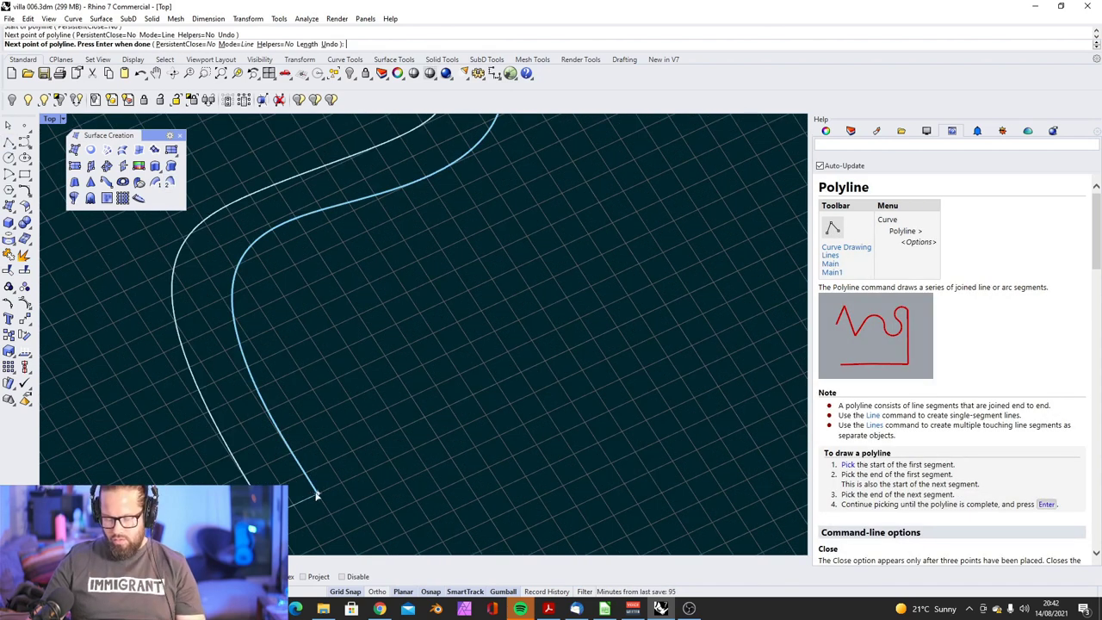
key("Return")
Step: Sweep the short connecting line along the two winding curves with Sweep2, leaving the cross sections unchanged
scroll(284, 469, "down", 4)
left_click(278, 466)
right_click_drag(278, 463, 266, 429)
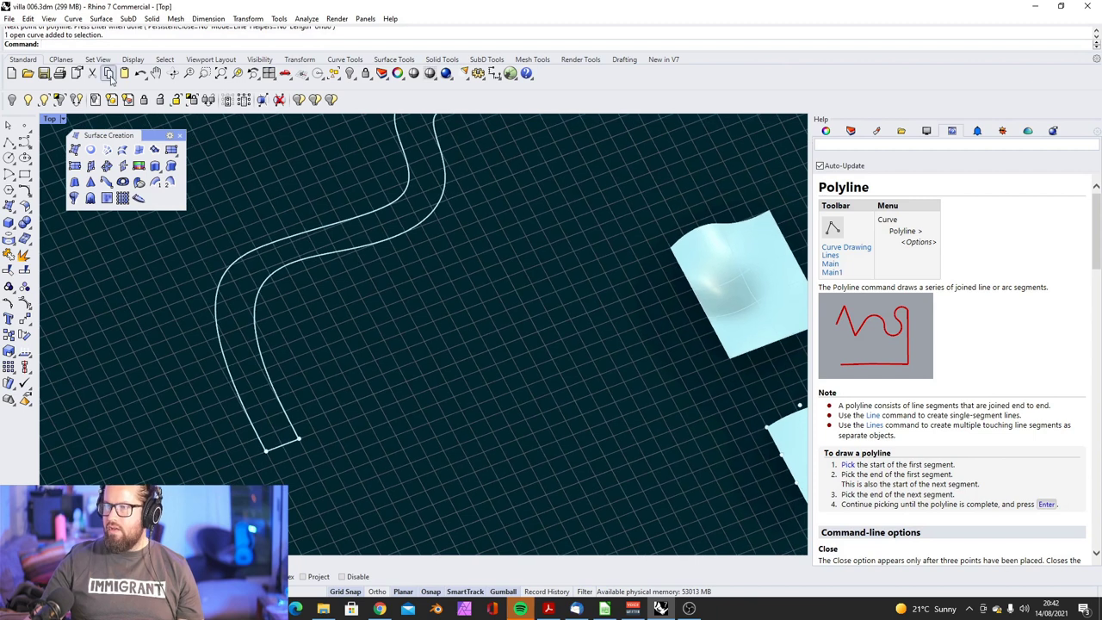
left_click(170, 184)
left_click(226, 285)
left_click(260, 290)
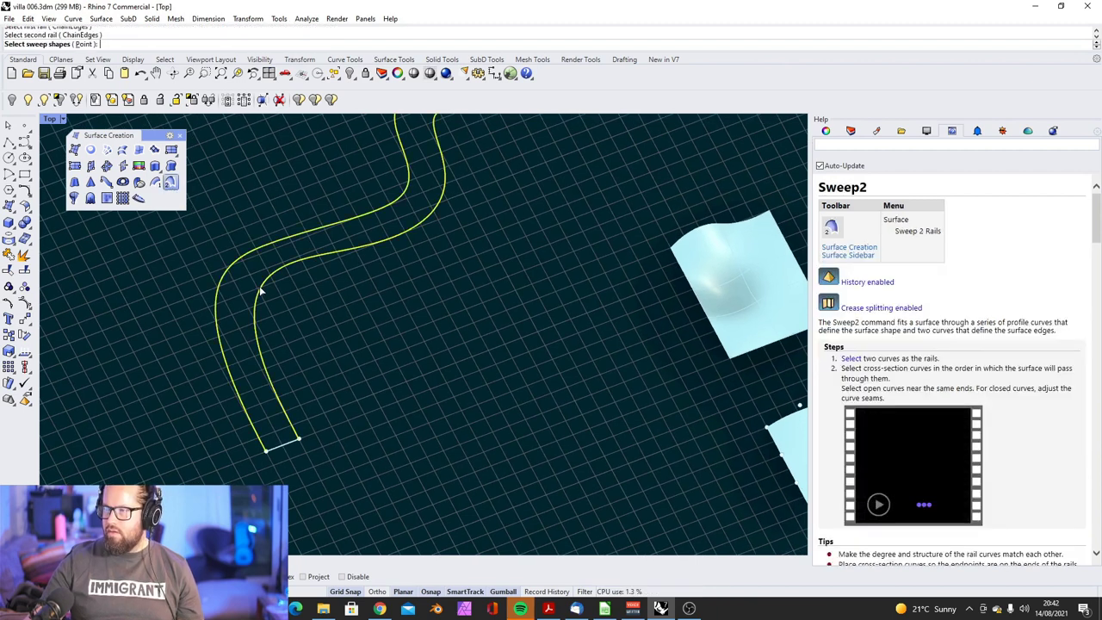
left_click(283, 453)
key("Return")
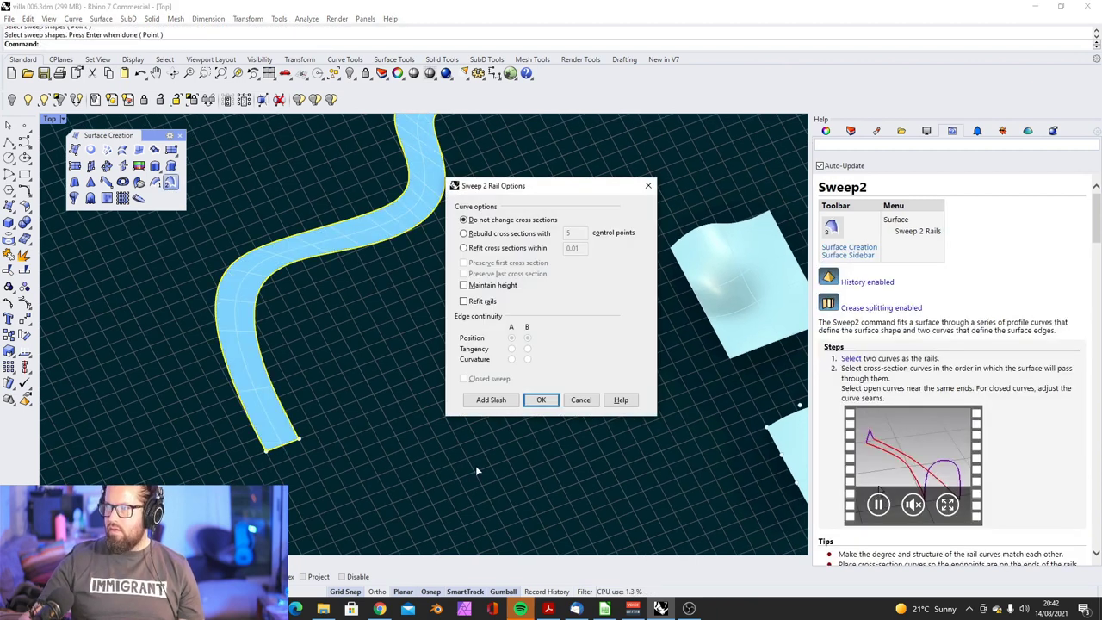
left_click(540, 399)
Step: Change the viewport display to Shaded and examine the isocurves of the swept ribbon surface
scroll(284, 339, "up", 5)
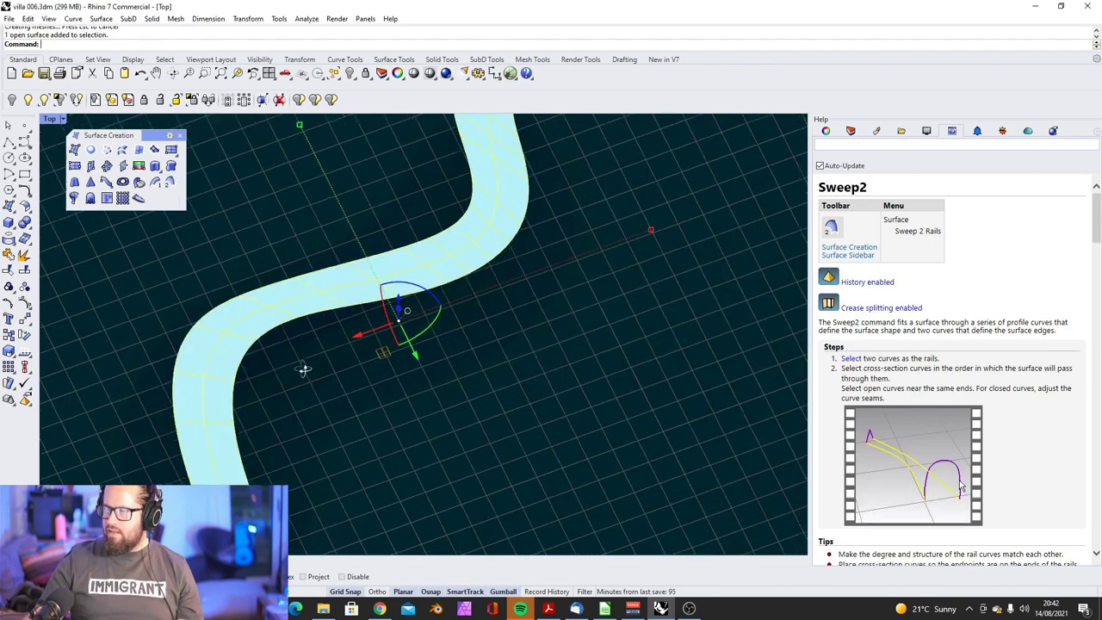
right_click_drag(194, 369, 170, 365, "ctrl+shift")
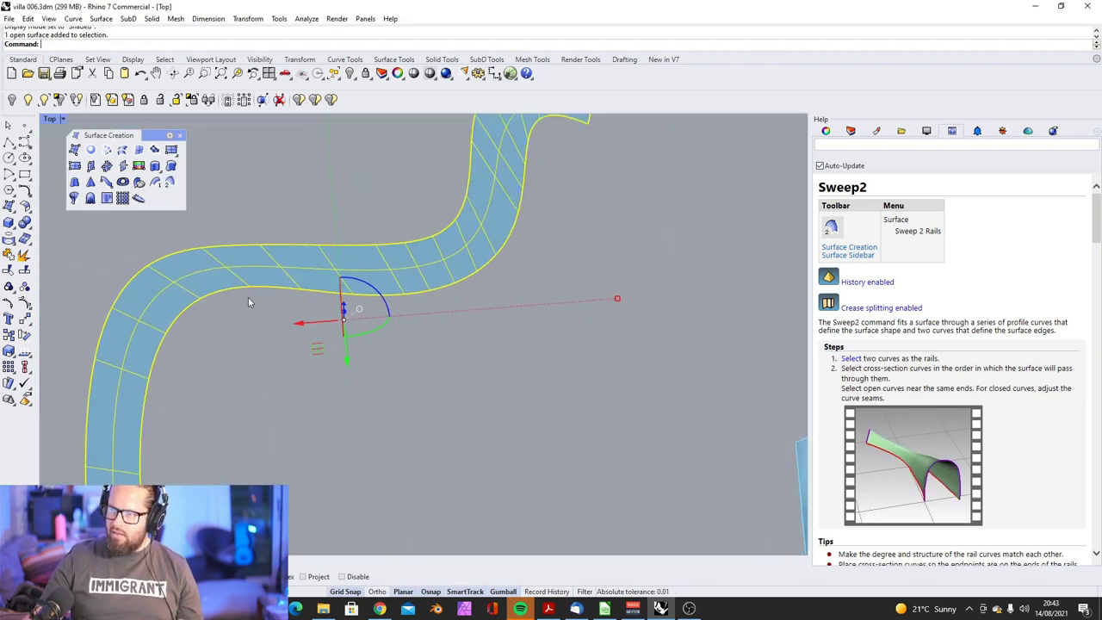
scroll(362, 302, "down", 3)
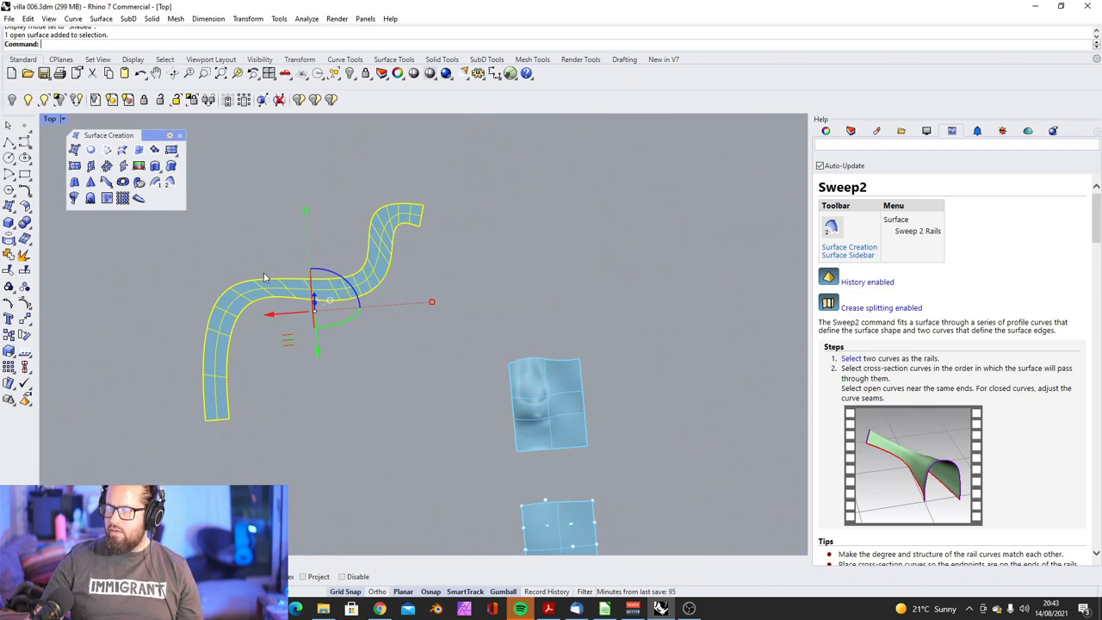
scroll(334, 302, "up", 5)
scroll(333, 302, "down", 2)
Step: Delete the swept ribbon surface and the line that served as its cross section
key("Delete")
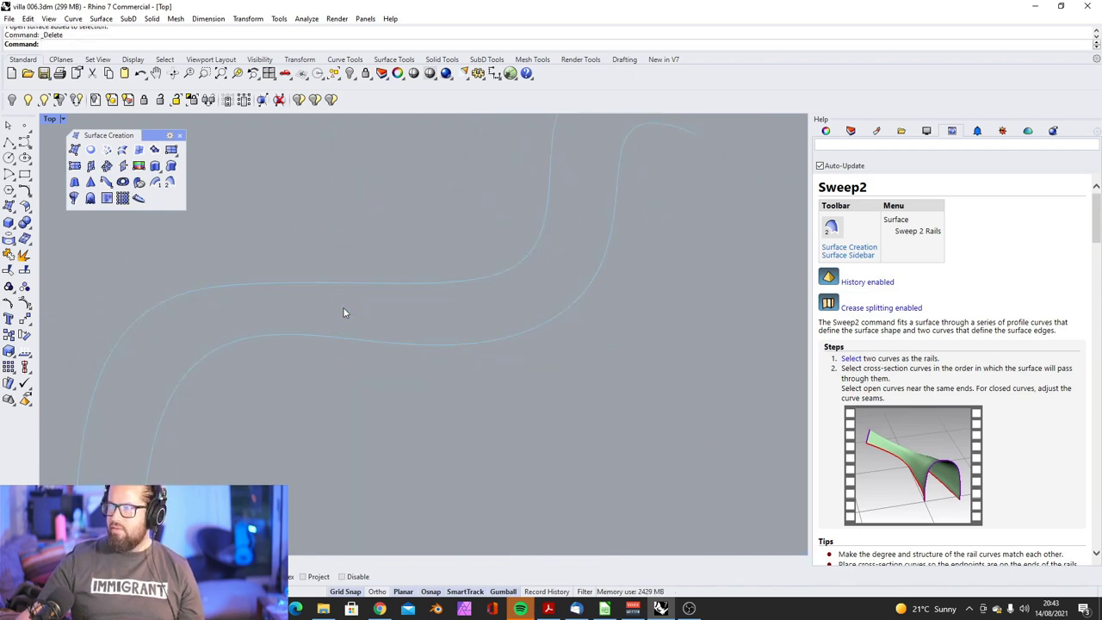
scroll(343, 307, "down", 2)
left_click(223, 508)
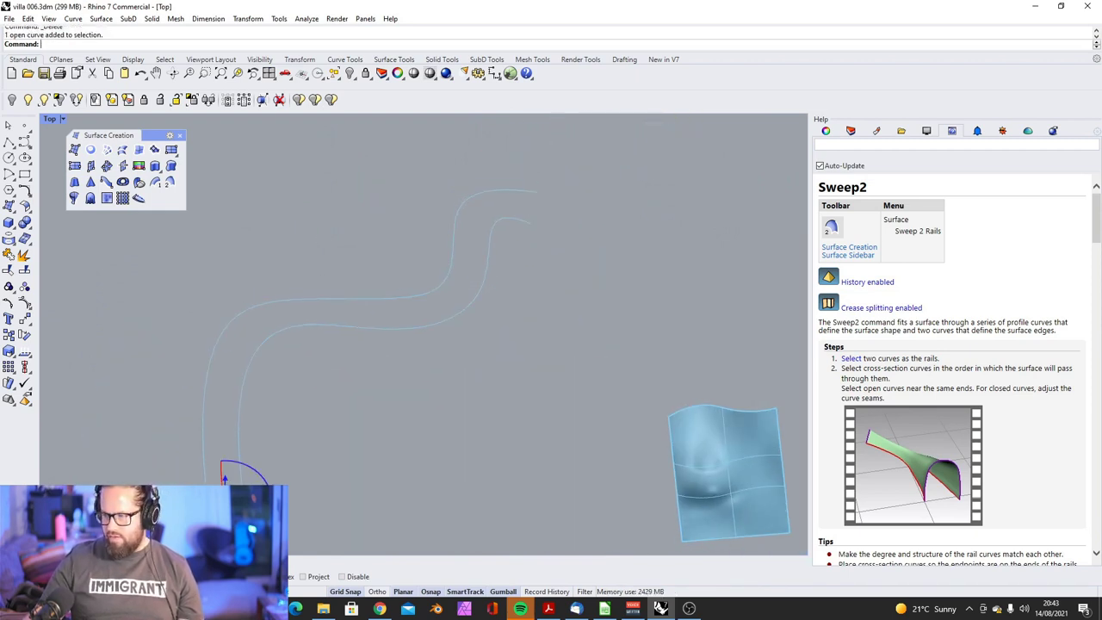
key("Delete")
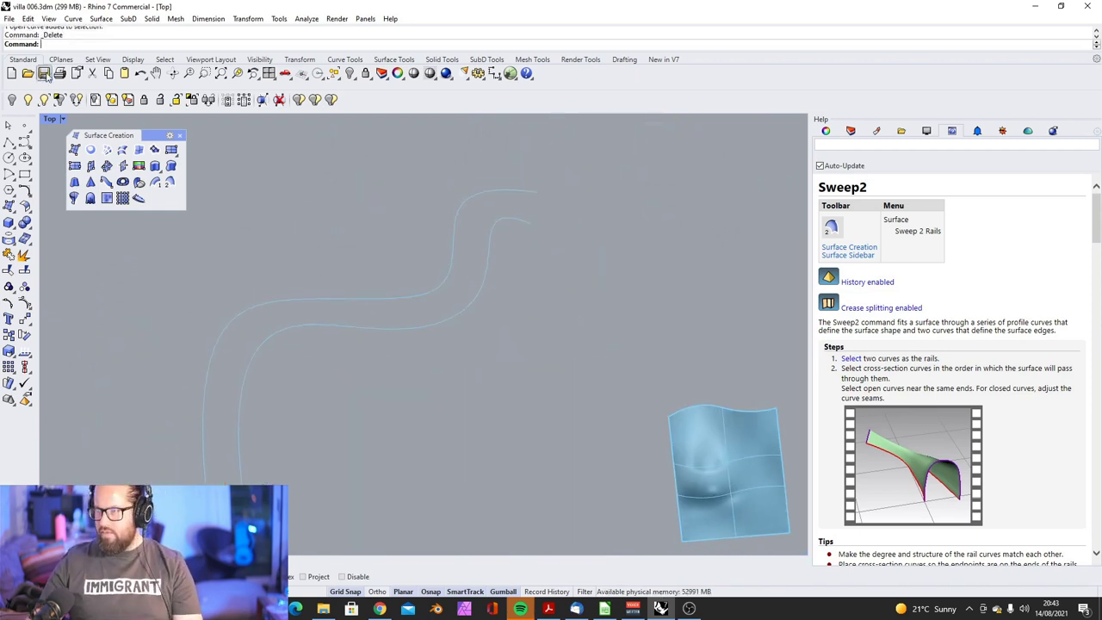
Step: Preview a developable loft between the two winding curves at density 4 and apply Untwist to its rulings
left_click(138, 198)
left_click(294, 326)
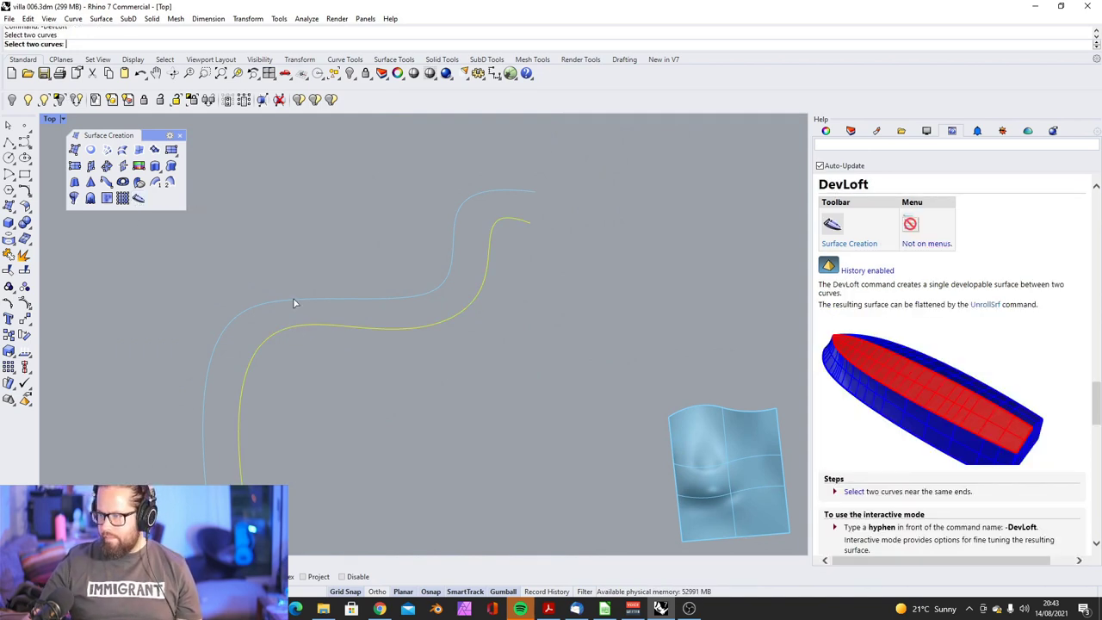
left_click(293, 298)
scroll(318, 304, "up", 3)
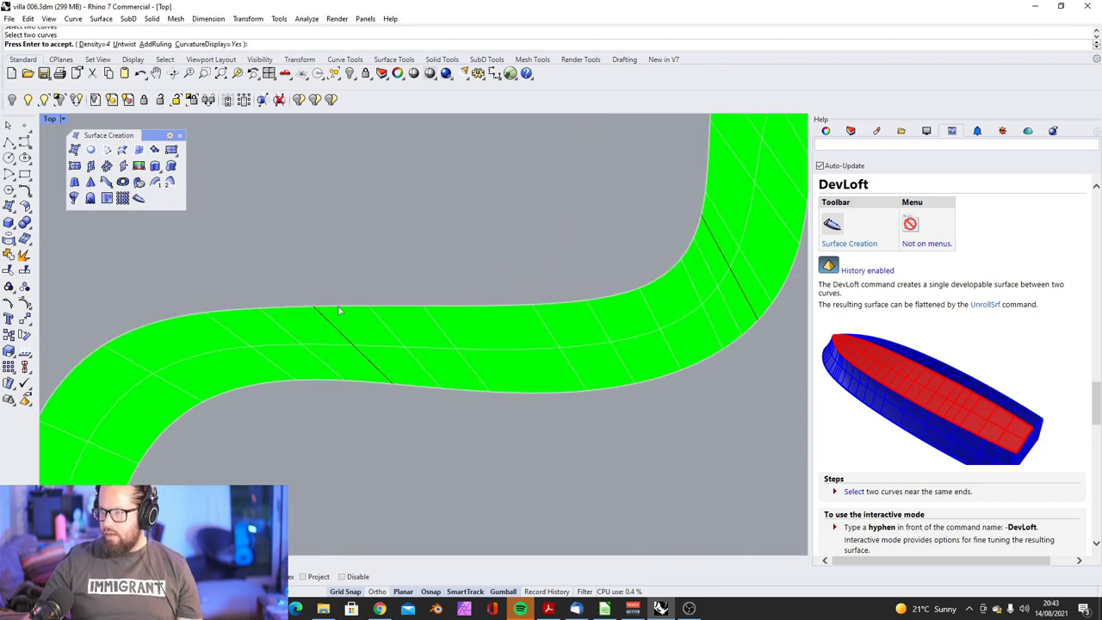
scroll(290, 345, "down", 4)
scroll(344, 308, "up", 5)
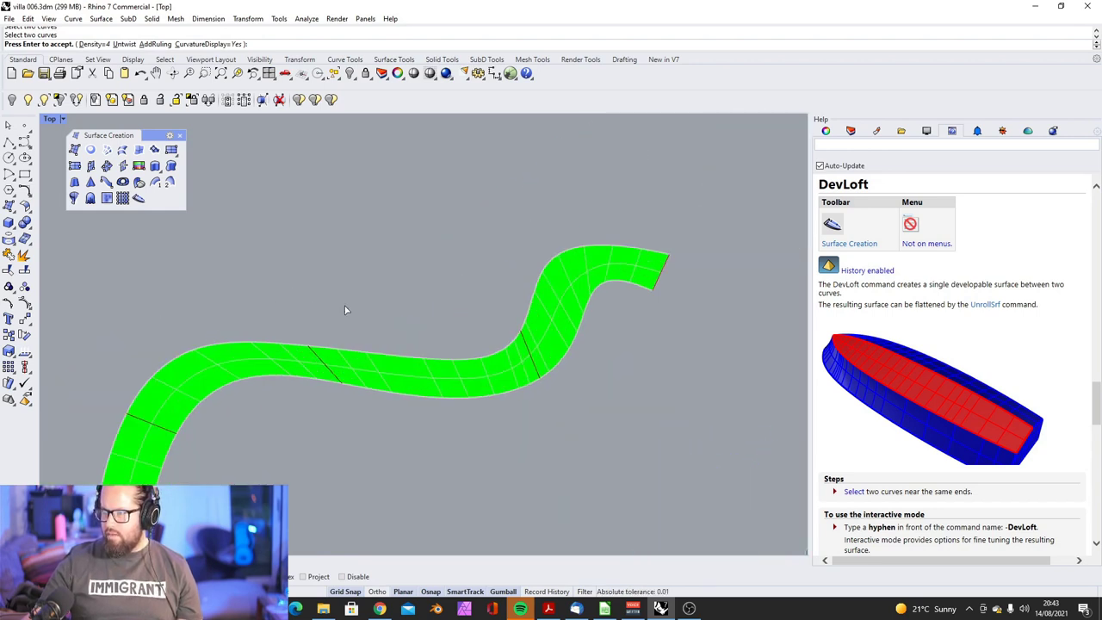
scroll(345, 352, "down", 4)
scroll(300, 352, "up", 6)
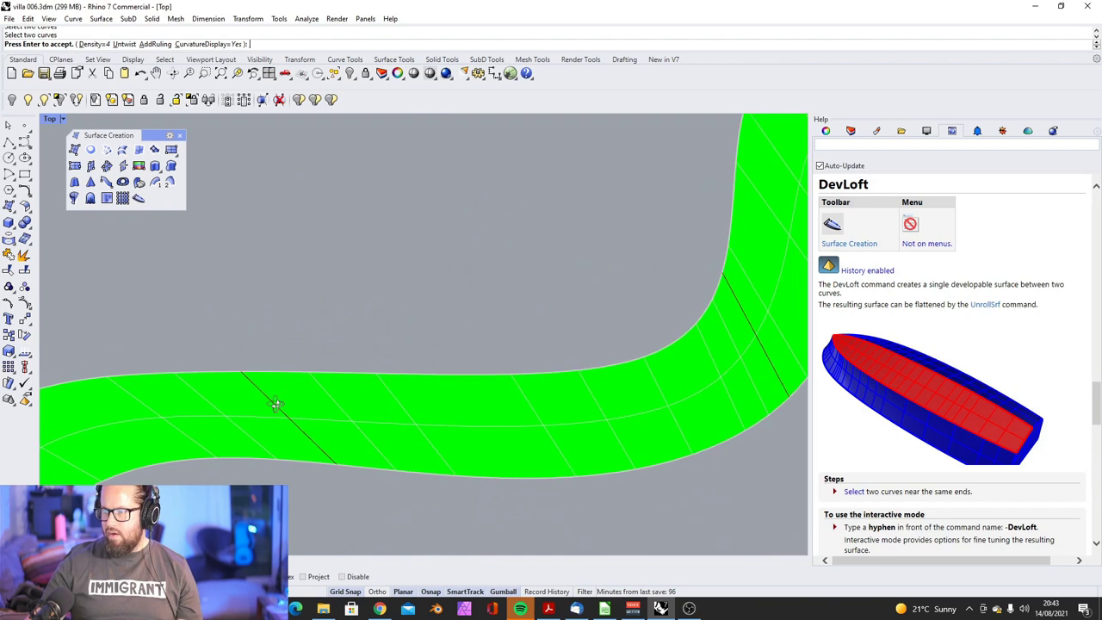
scroll(299, 357, "down", 3)
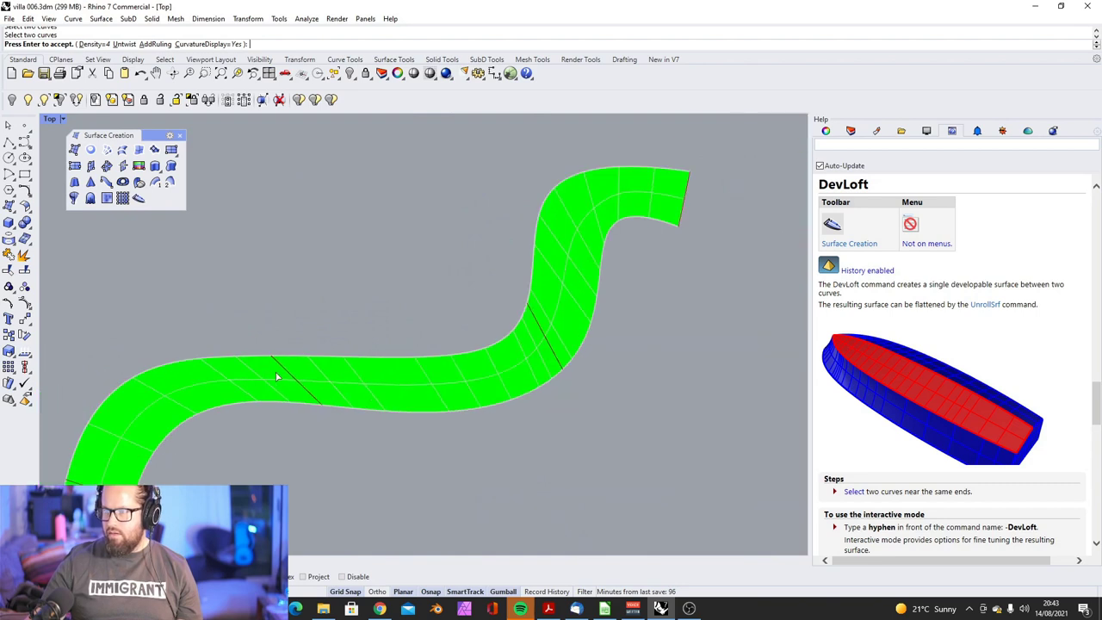
left_click(122, 44)
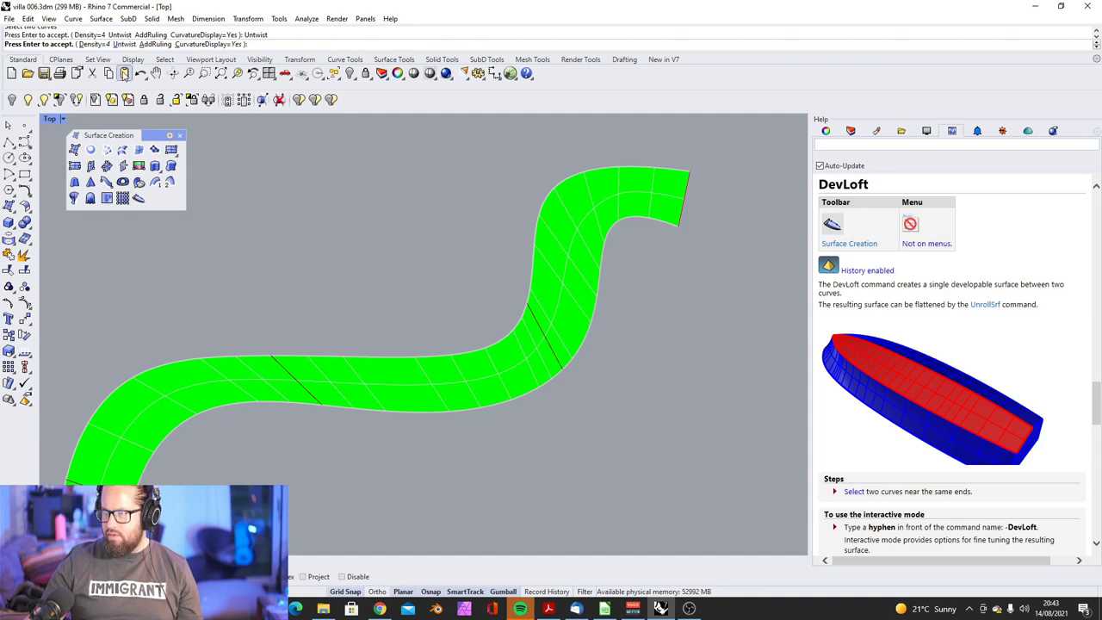
left_click(121, 44)
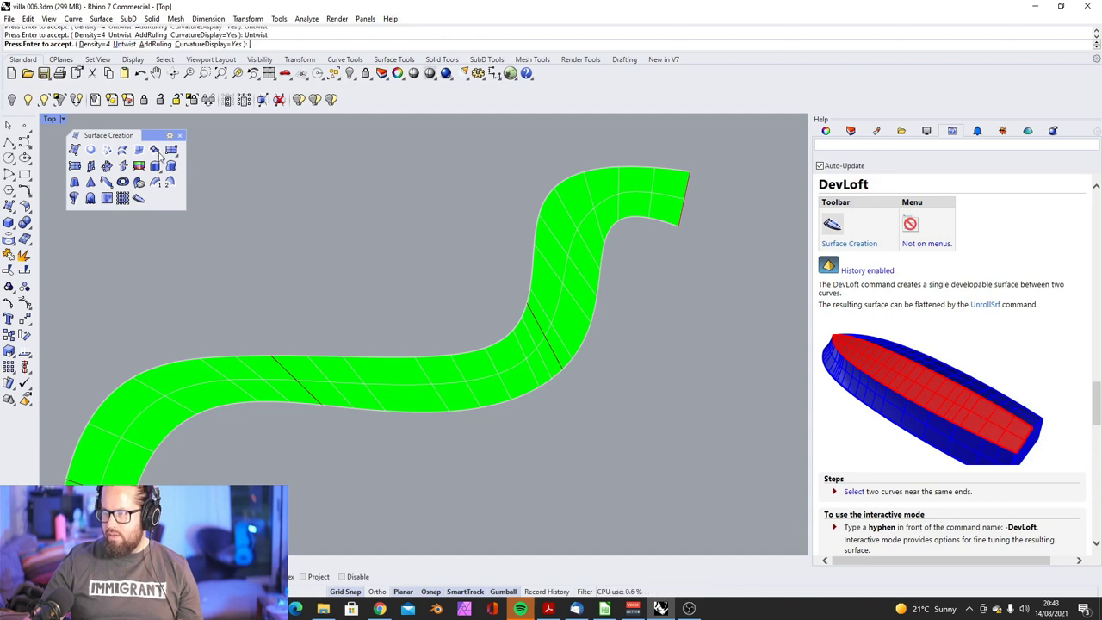
Step: Add rulings to the loft preview across the straight middle stretch and across the adjacent bend
left_click(151, 44)
scroll(224, 362, "down", 3)
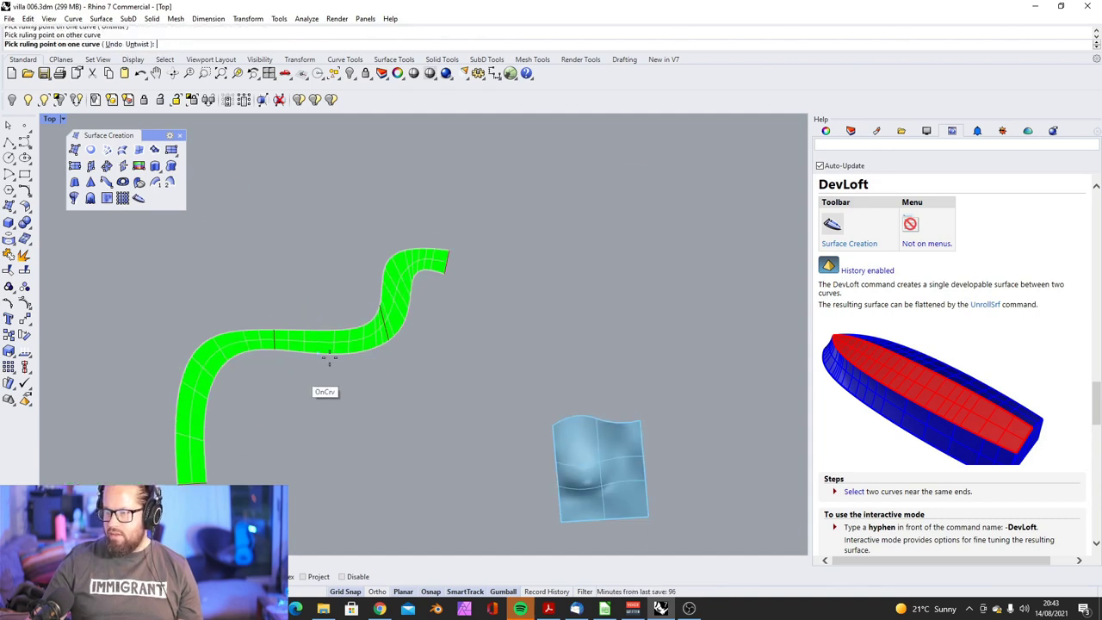
scroll(370, 327, "up", 5)
left_click(365, 302)
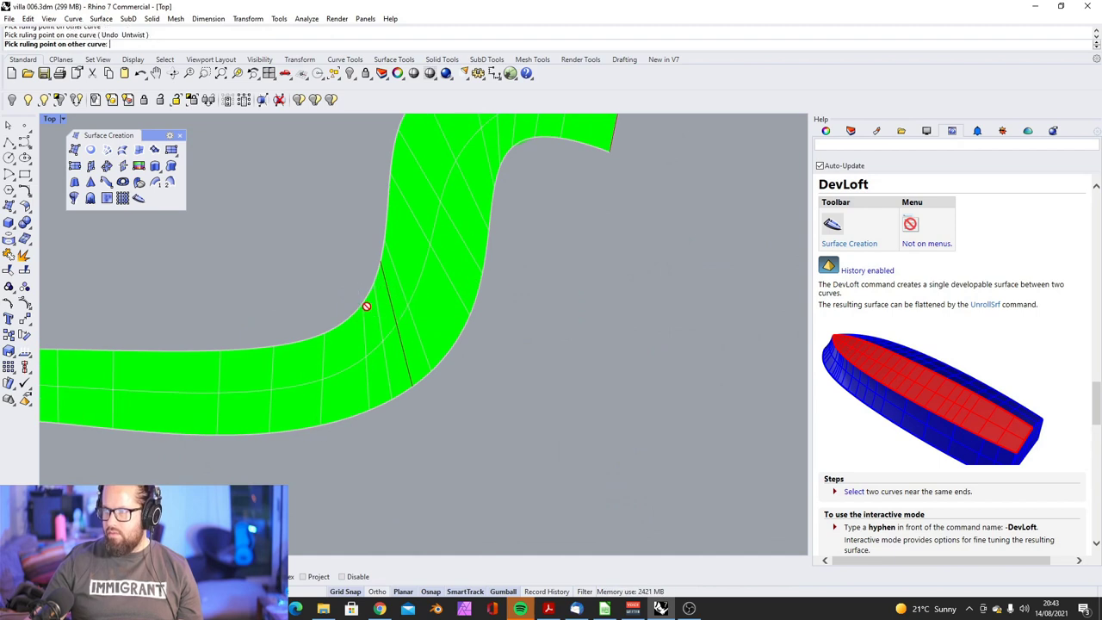
left_click(439, 348)
scroll(443, 358, "down", 2)
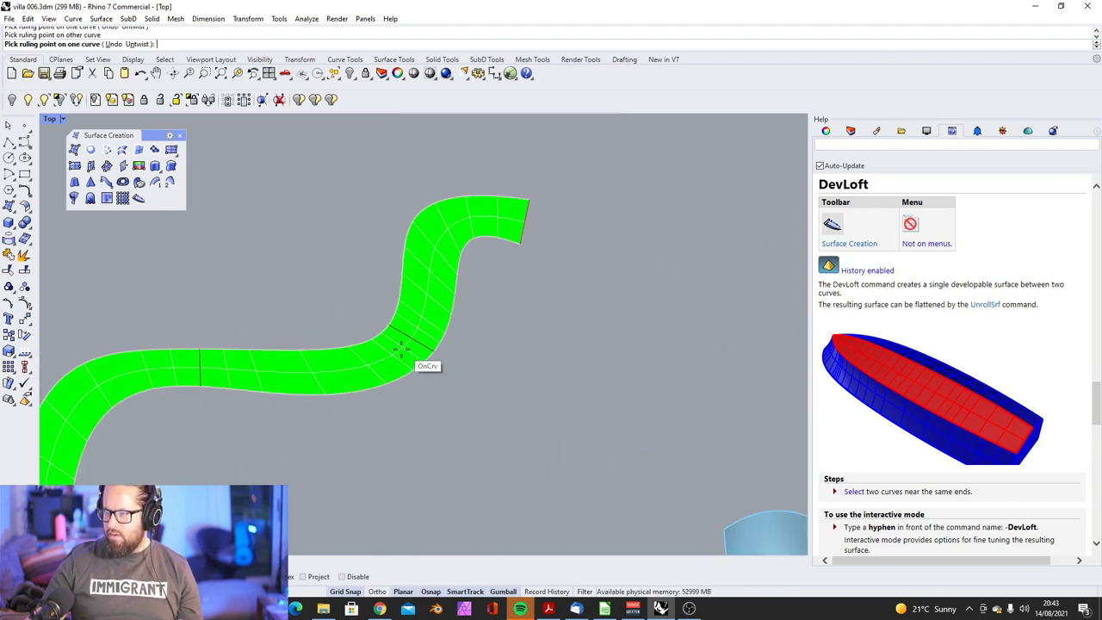
Step: Add a ruling across the last bend, close to the far end of the loft preview
scroll(469, 207, "up", 3)
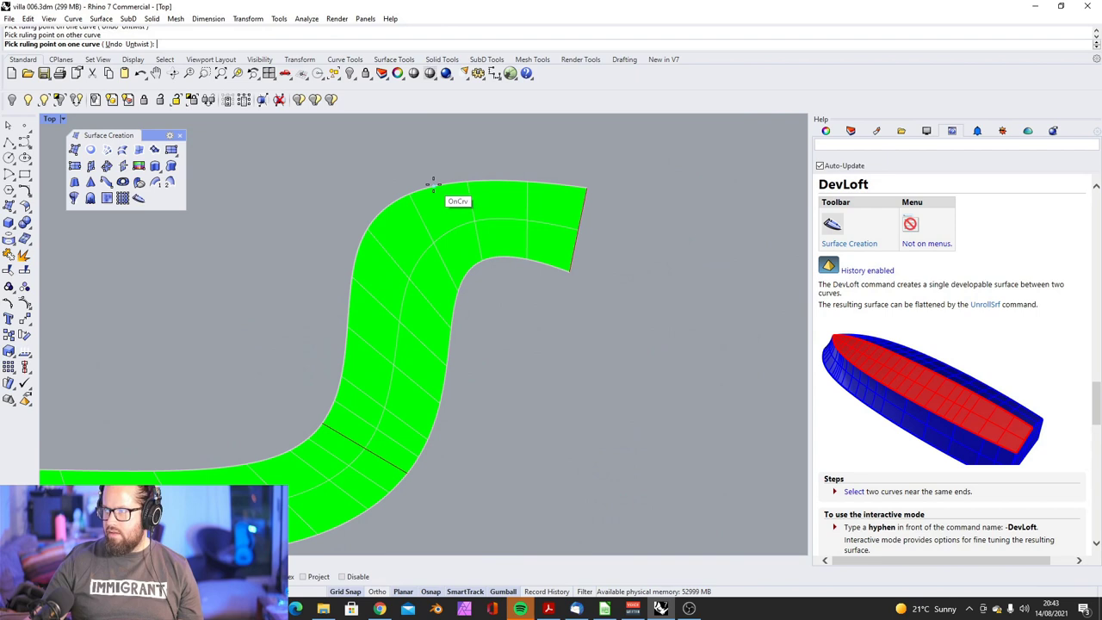
left_click(438, 186)
left_click(473, 261)
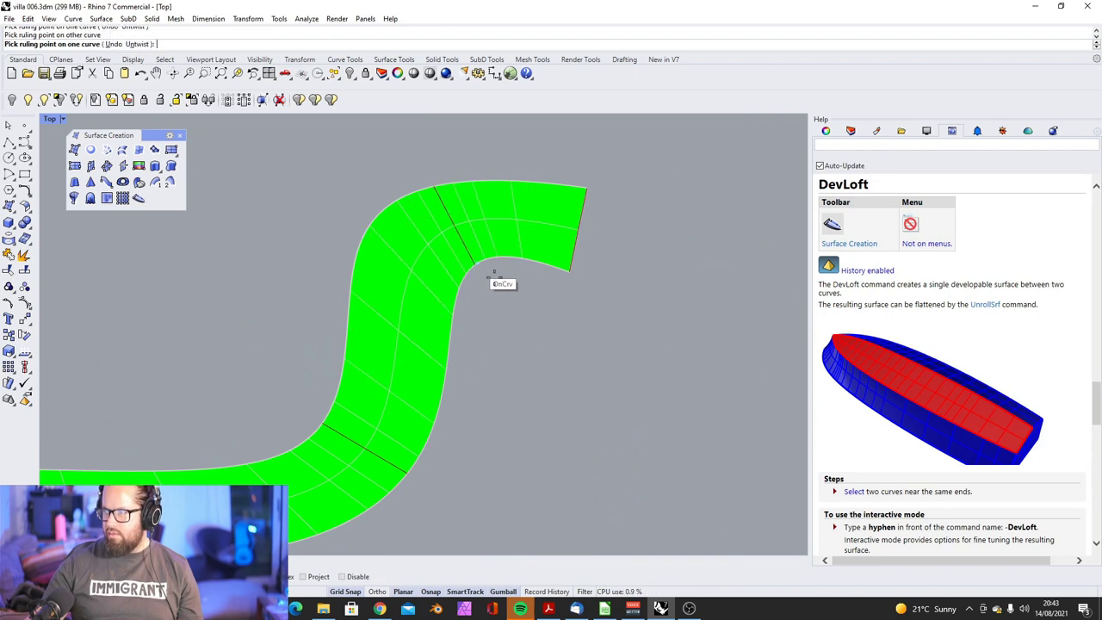
scroll(521, 298, "down", 3)
scroll(94, 452, "up", 4)
scroll(257, 384, "down", 6)
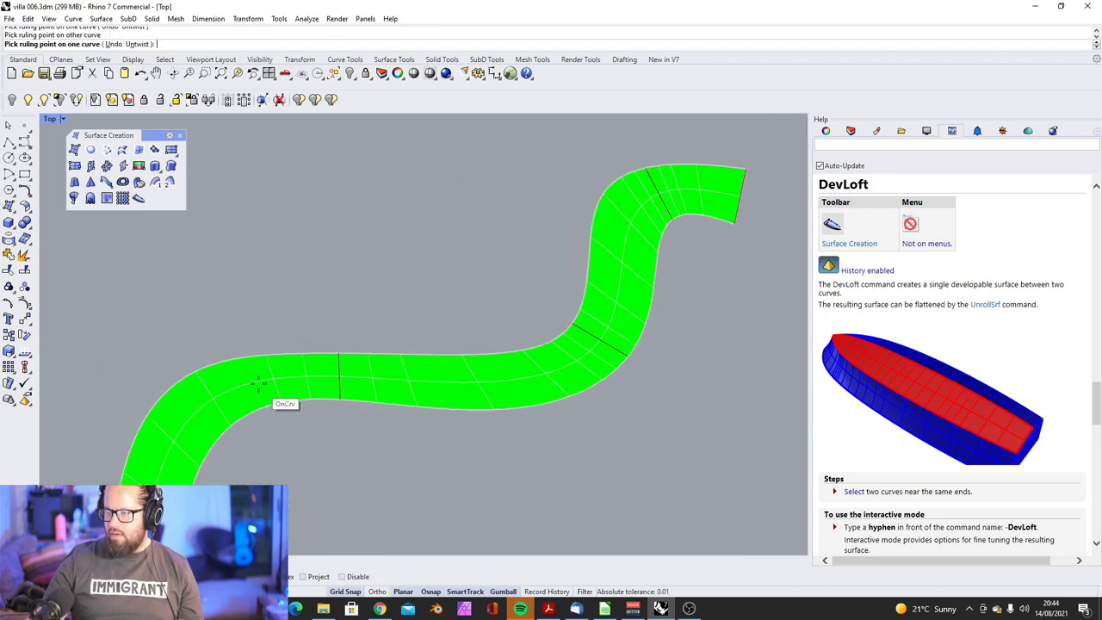
Step: Add more rulings across the long first stretch and the steep section between the last two bends
scroll(185, 467, "down", 1)
scroll(207, 413, "up", 4)
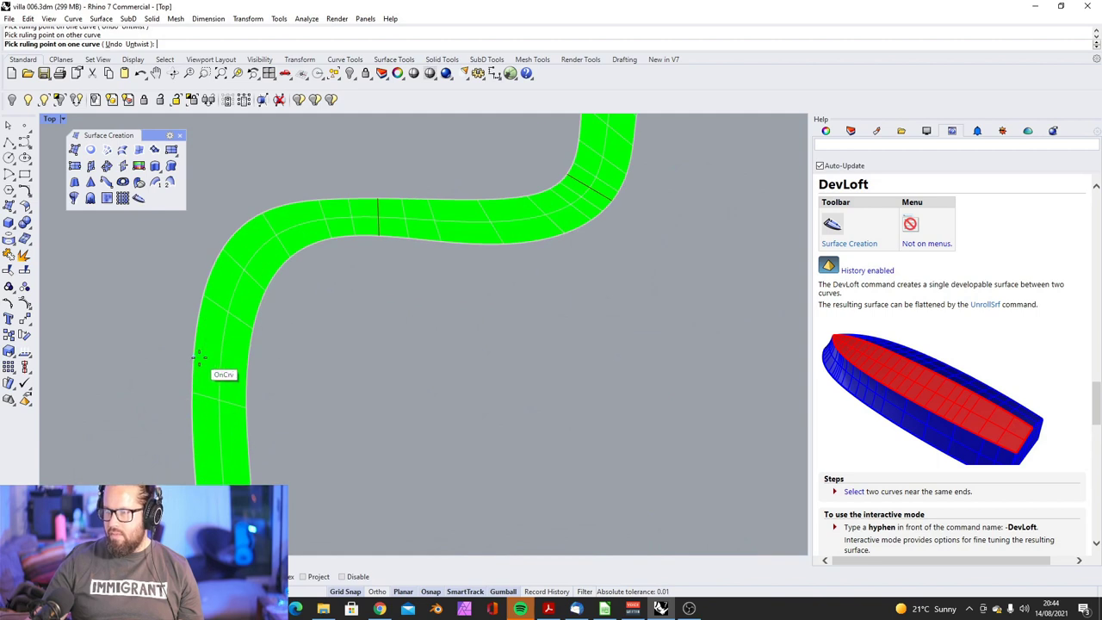
left_click(196, 357)
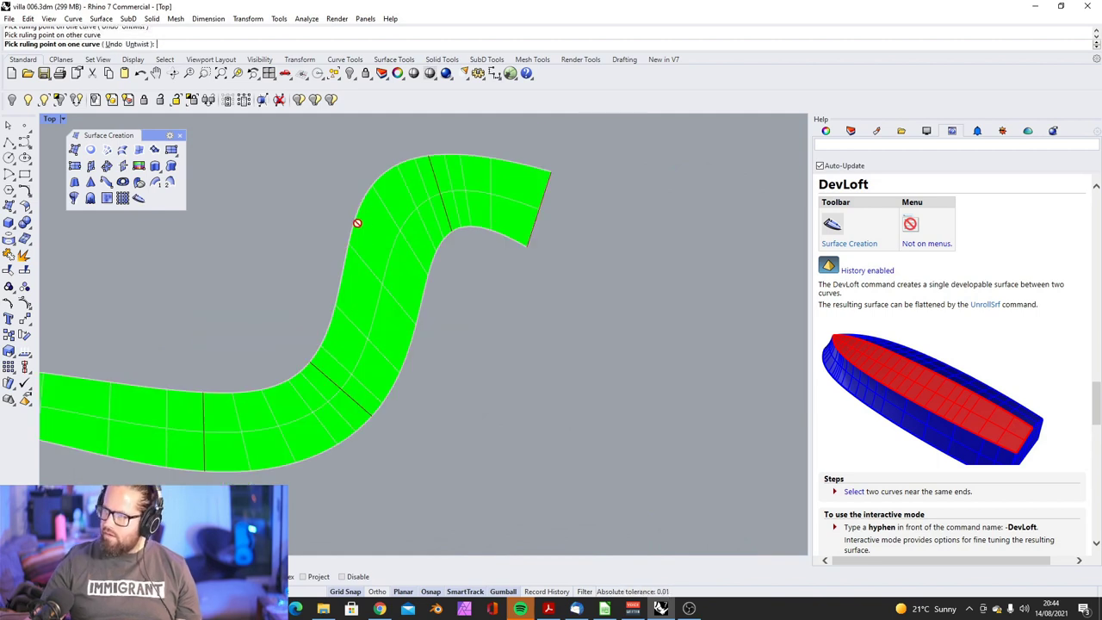
left_click(354, 223)
left_click(431, 261)
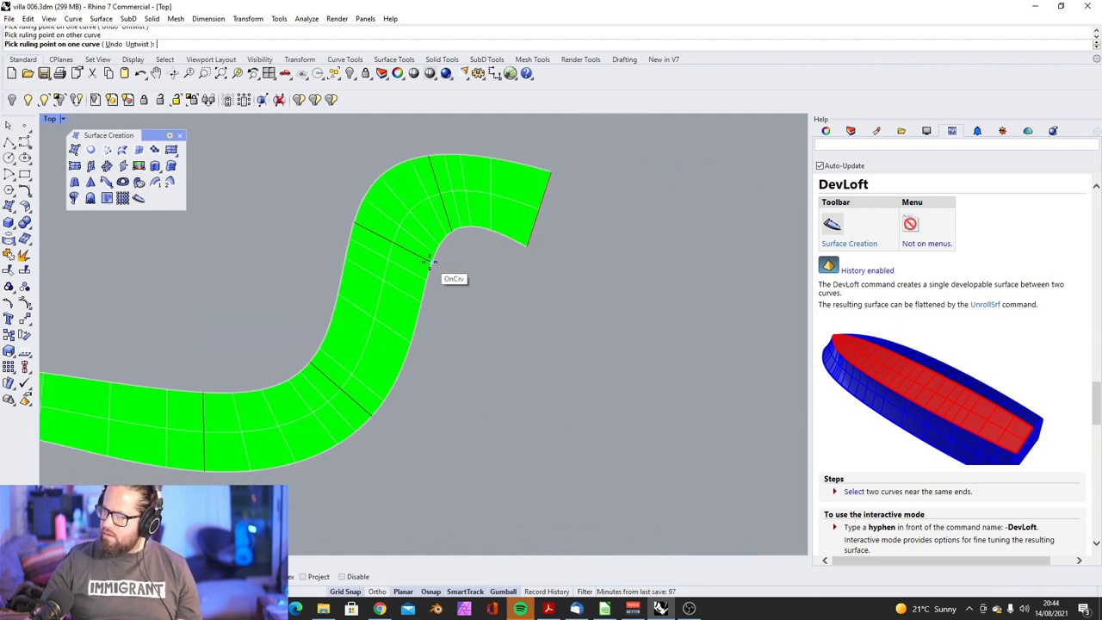
scroll(417, 274, "down", 3)
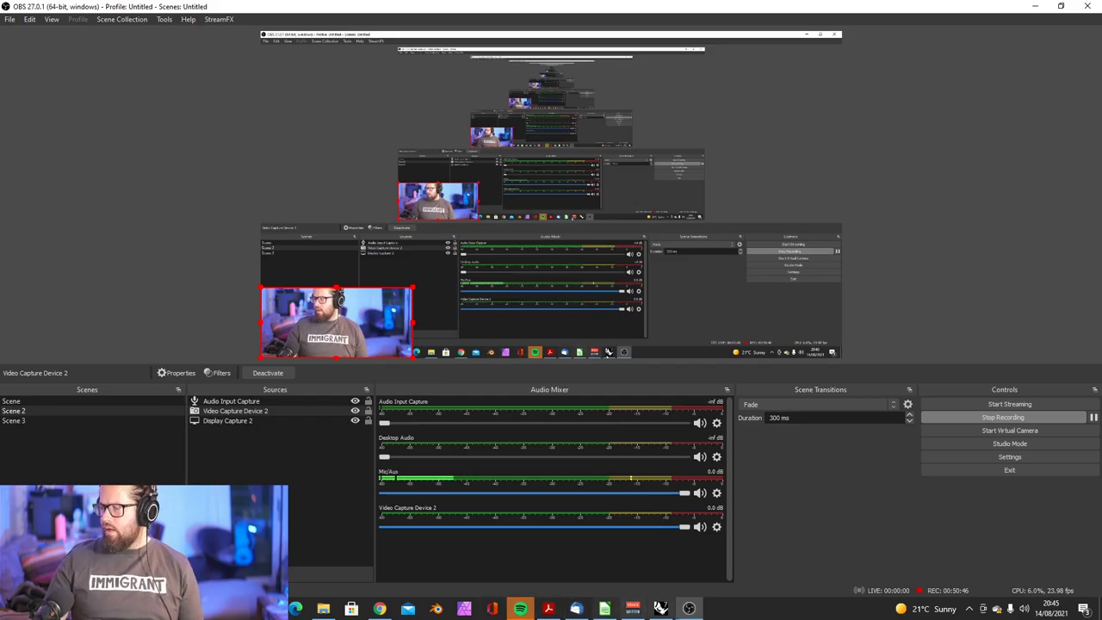
Step: Switch back to Rhino and replace the floating Surface Creation toolbar with a floating Surface Tools toolbar
left_click(660, 610)
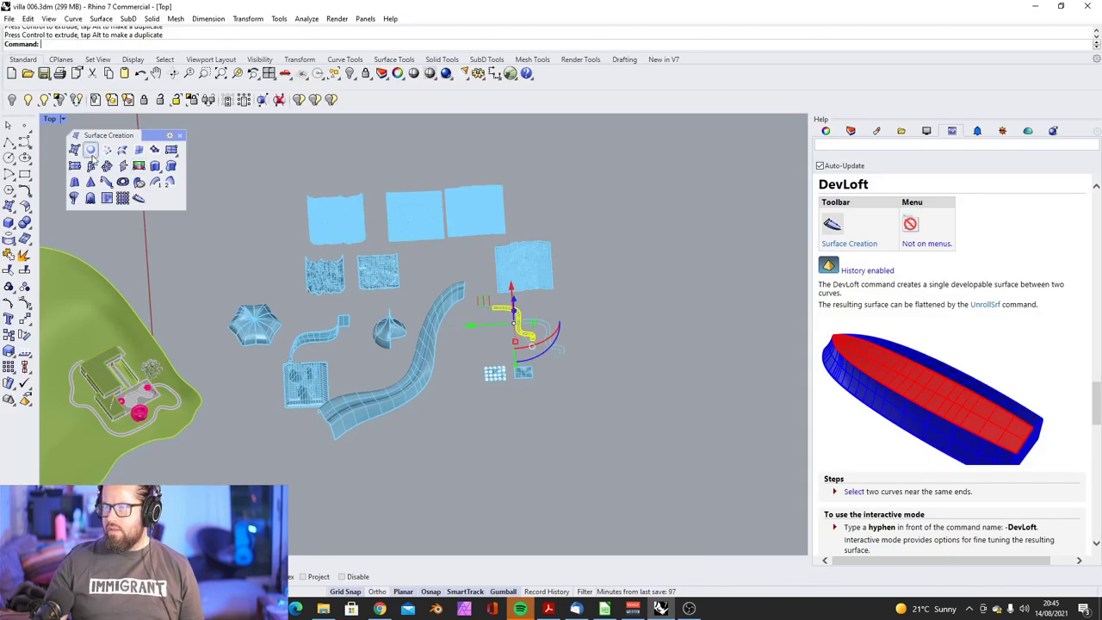
left_click(179, 135)
left_click(30, 210)
left_click_drag(63, 204, 179, 144)
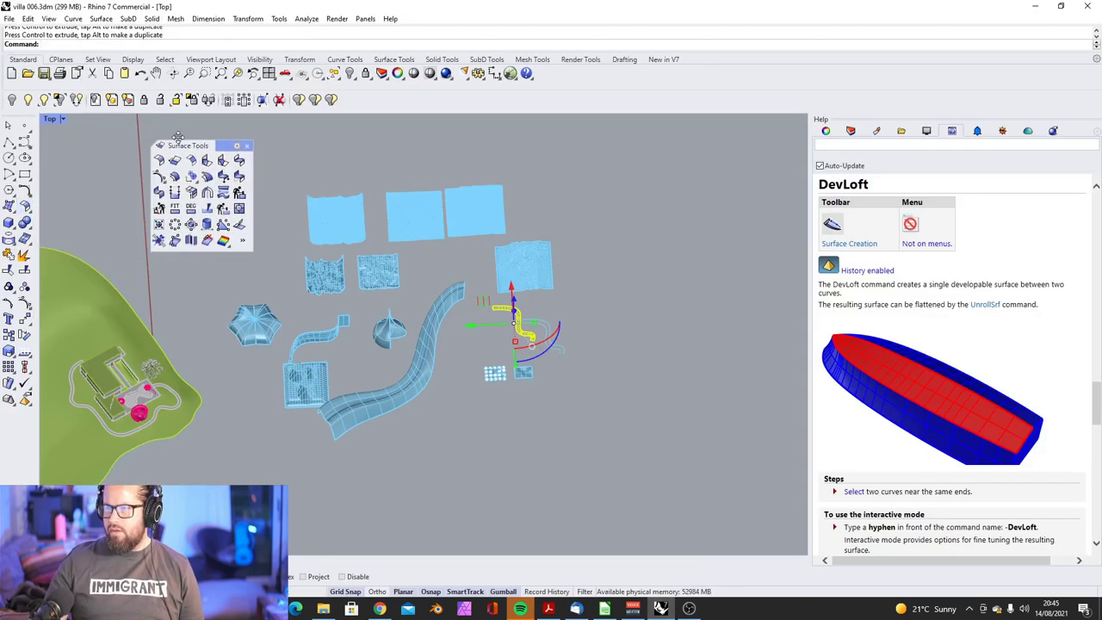